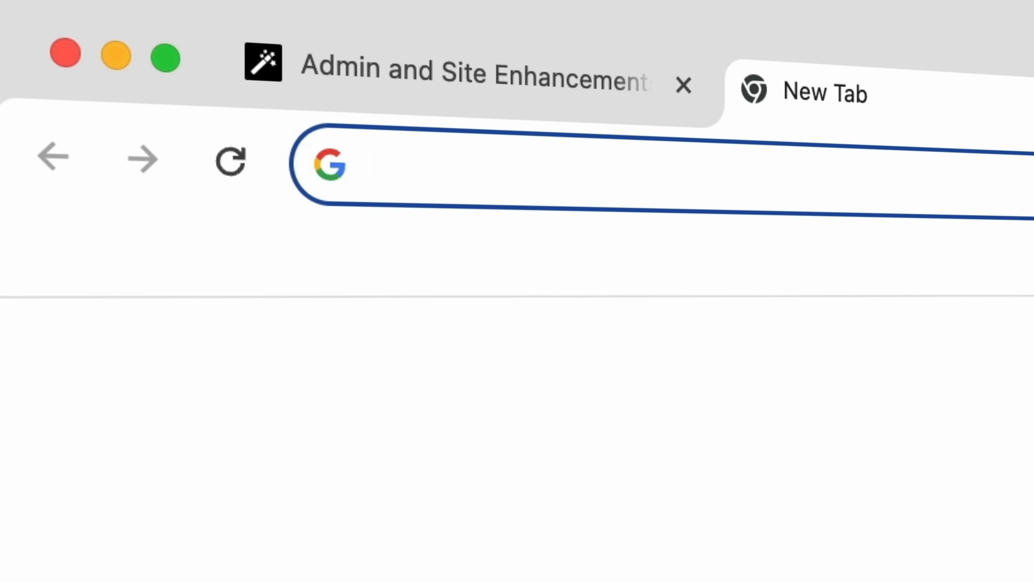
Step: Open the WordPress dashboard at wearewebdevine.com/wp-admin as the only page and go to the page for adding a new plugin
key("Return")
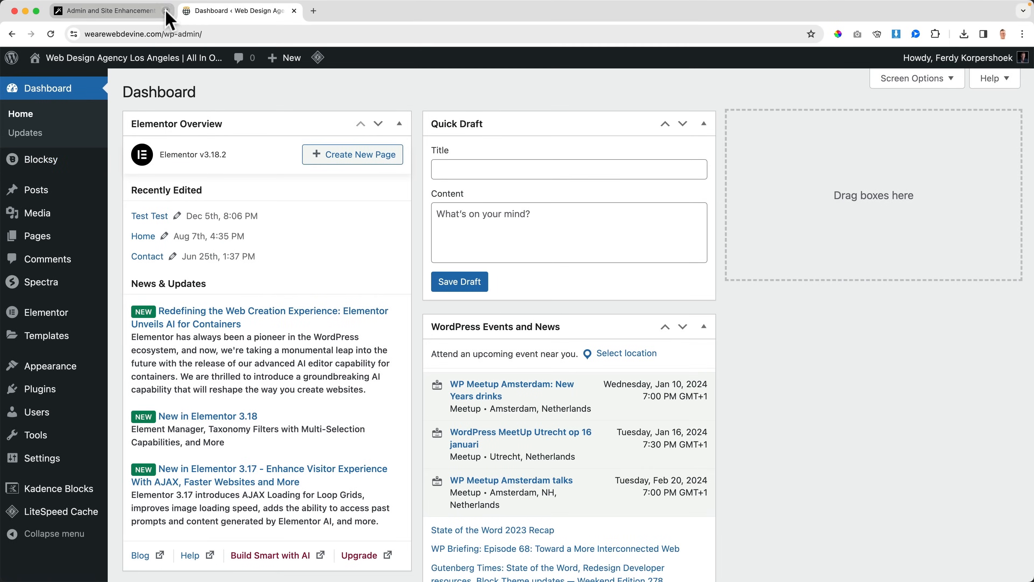
left_click(167, 11)
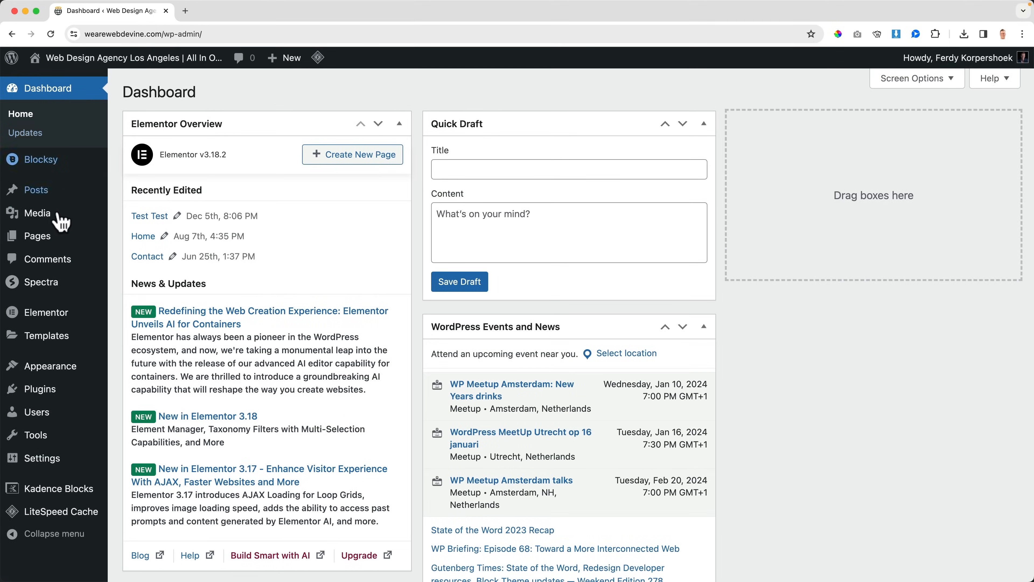
mouse_move(39, 390)
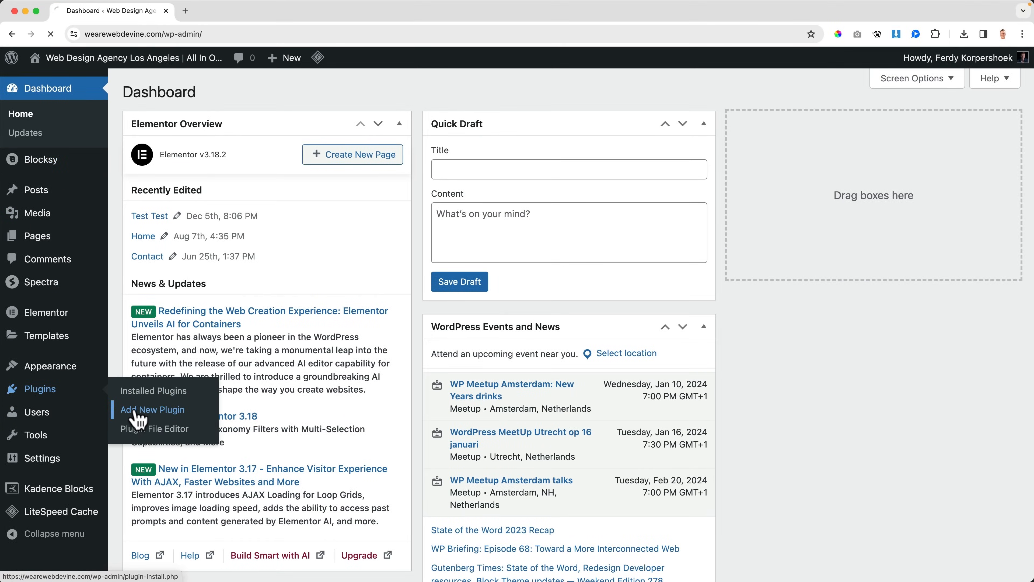
left_click(135, 412)
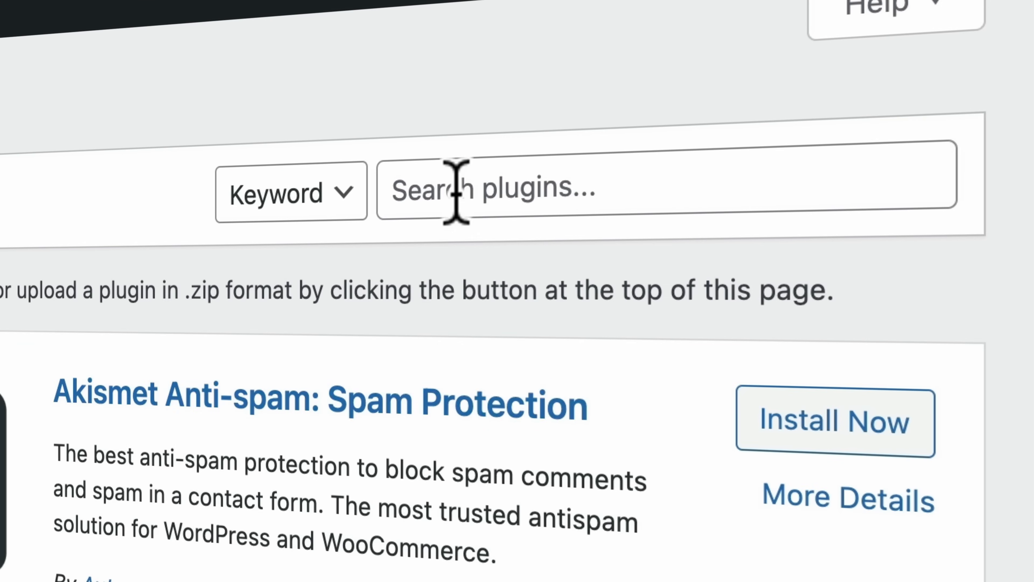
Step: Search the plugin directory for "admin and site enhancement" and shorten the search term to "admin and"
left_click(839, 68)
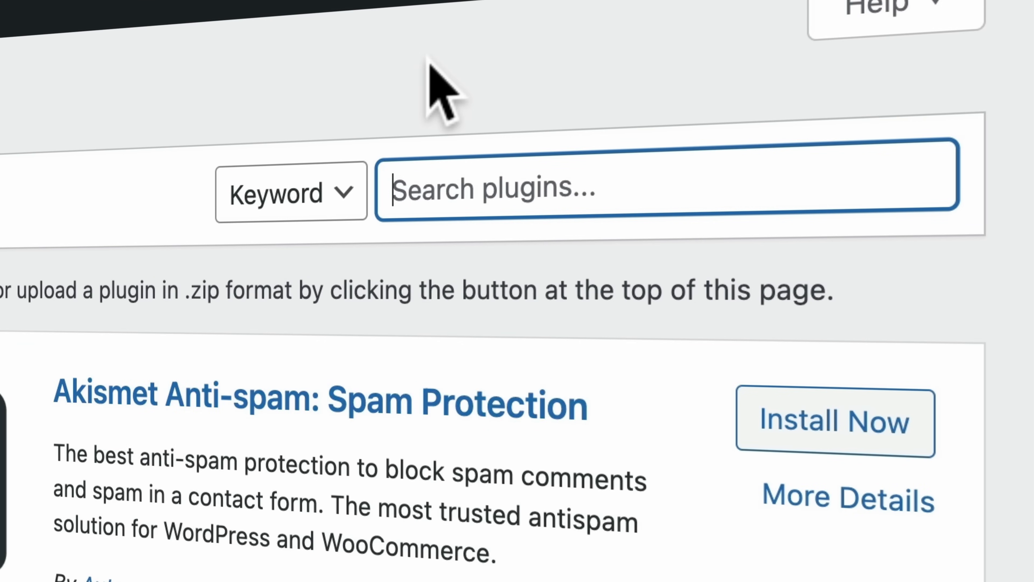
type("admin and site enhancement")
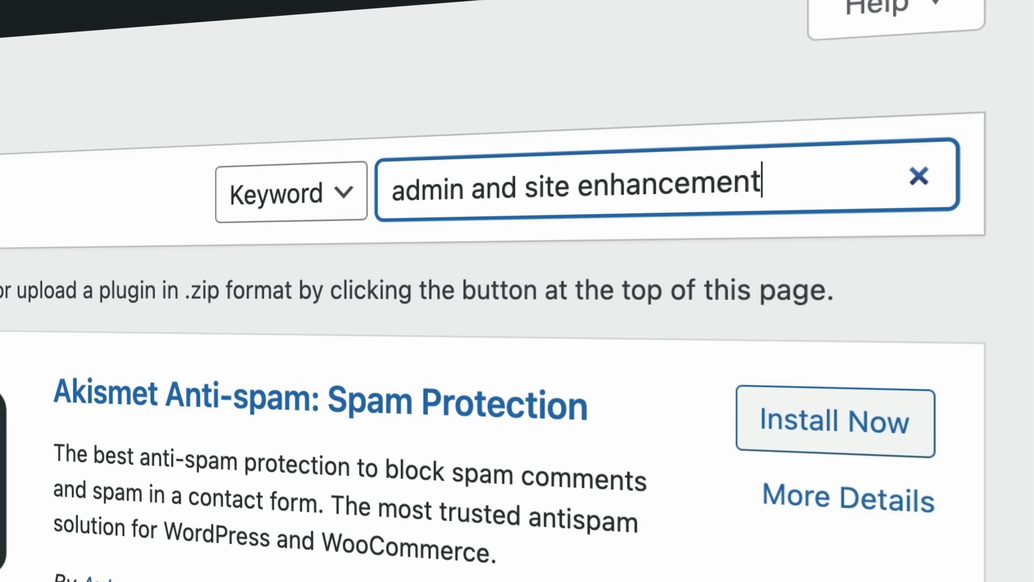
left_click_drag(525, 188, 763, 184)
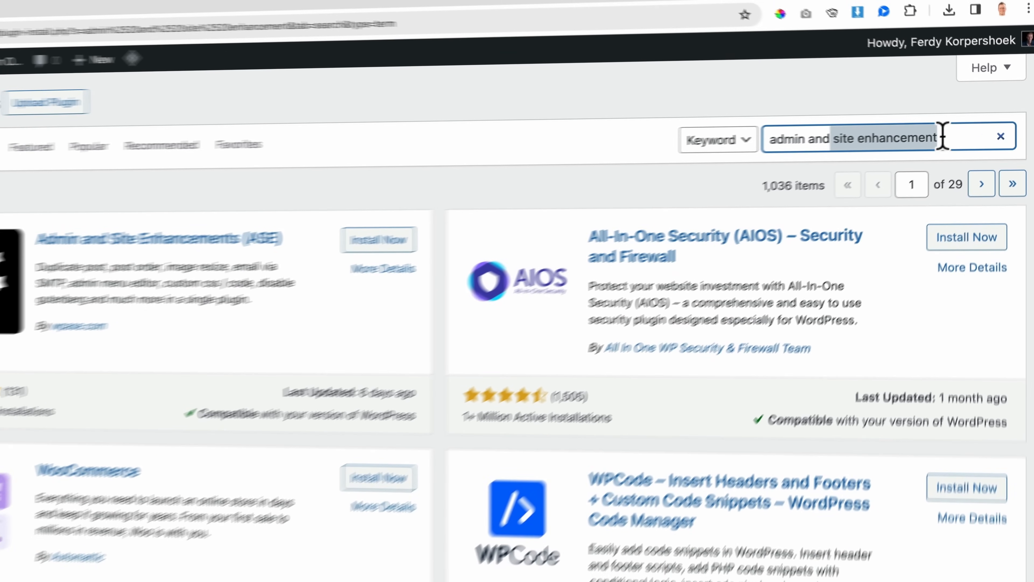
key("BackSpace")
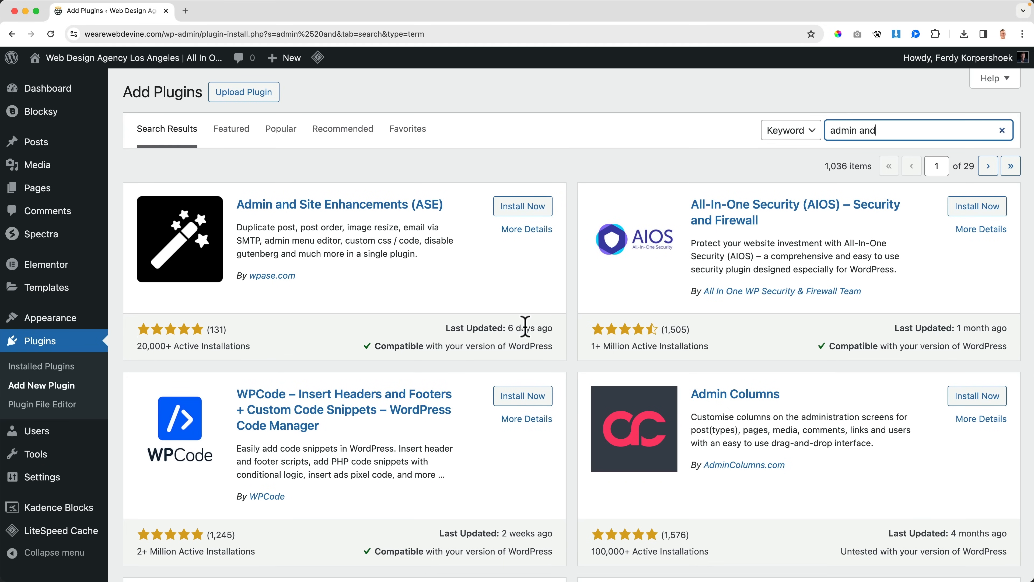
scroll(179, 344, "down", 1)
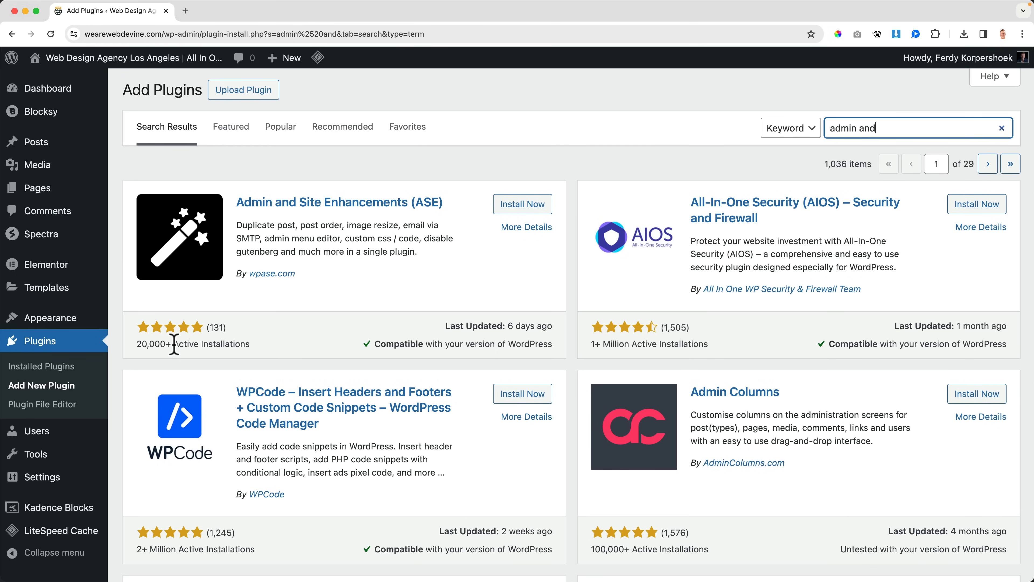
Step: Install and activate the Admin and Site Enhancements (ASE) plugin and open its configuration page
left_click(521, 205)
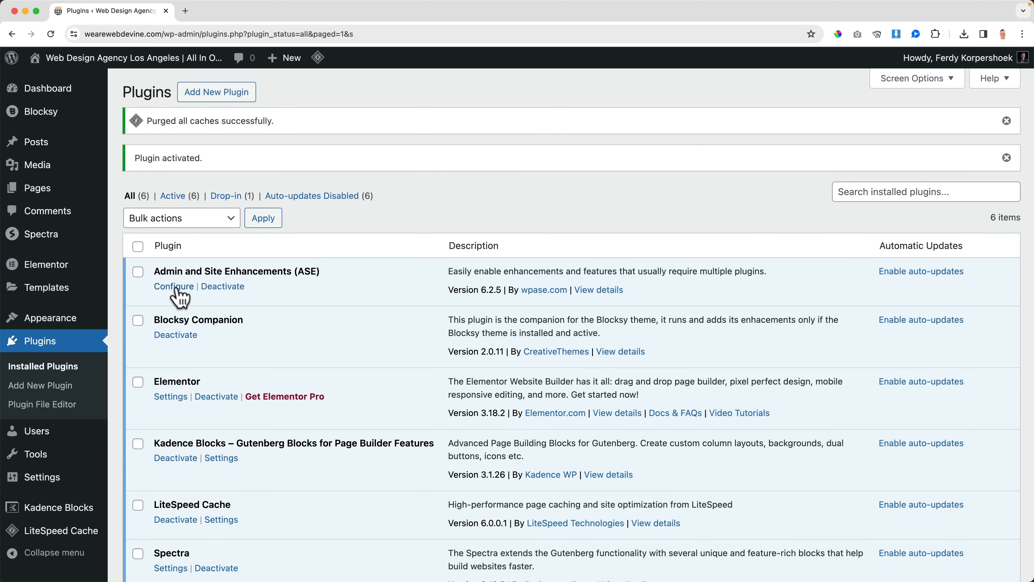
scroll(41, 367, "down", 2)
mouse_move(79, 464)
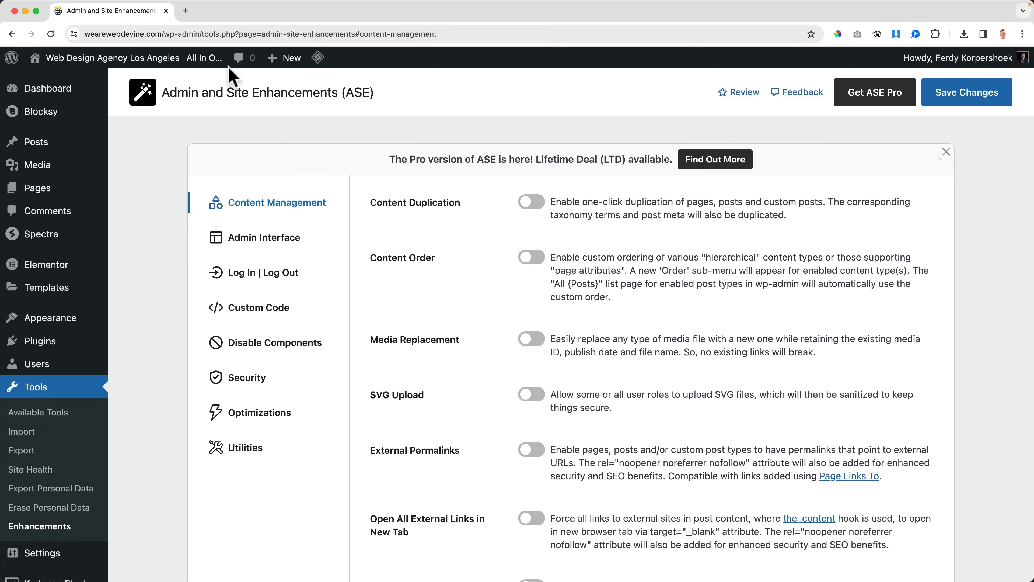
Step: Open wphive.com in a new tab and go to its Get Started plugin search page
left_click(186, 10)
type("wphive.c")
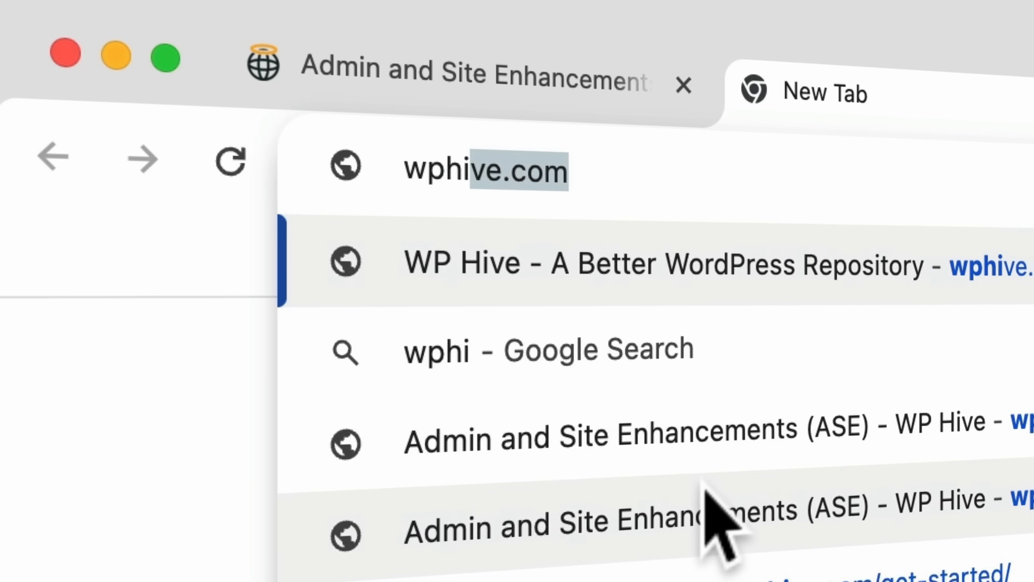
key("Return")
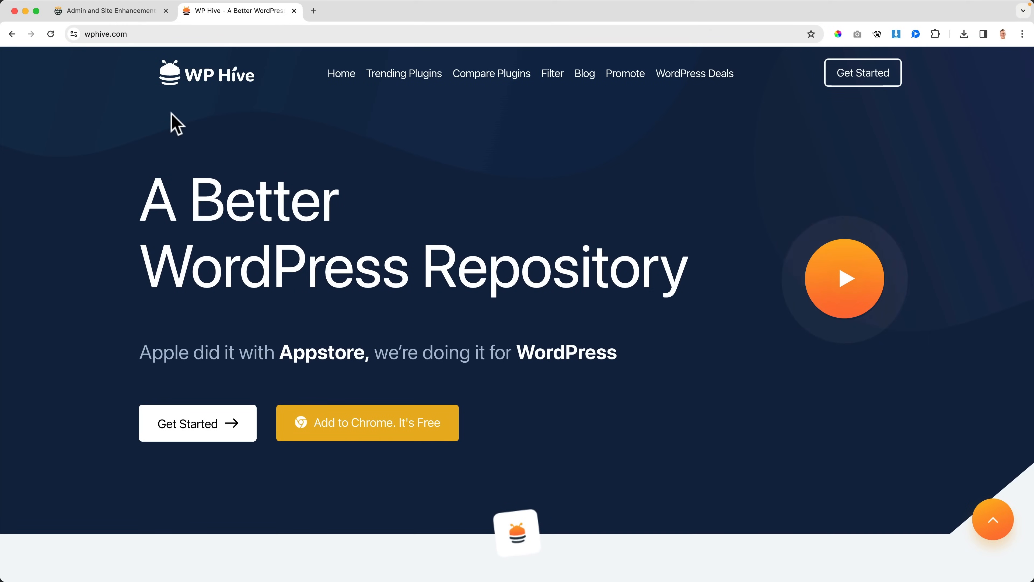
left_click(194, 424)
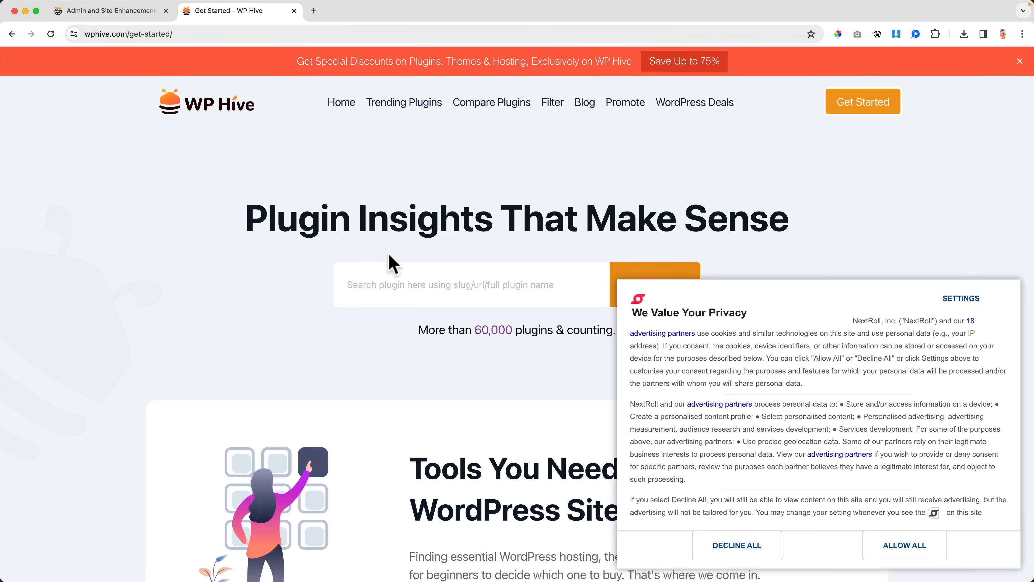
Step: Allow all cookies, search WP Hive for "admin and" and open the Admin and Site Enhancements (ASE) plugin page
left_click(900, 538)
left_click(396, 288)
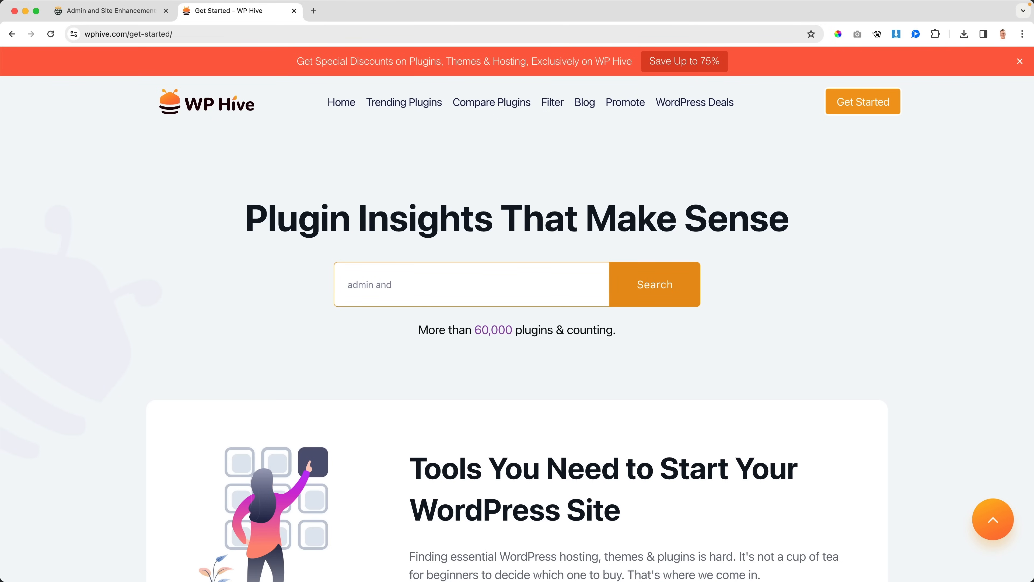
left_click(425, 364)
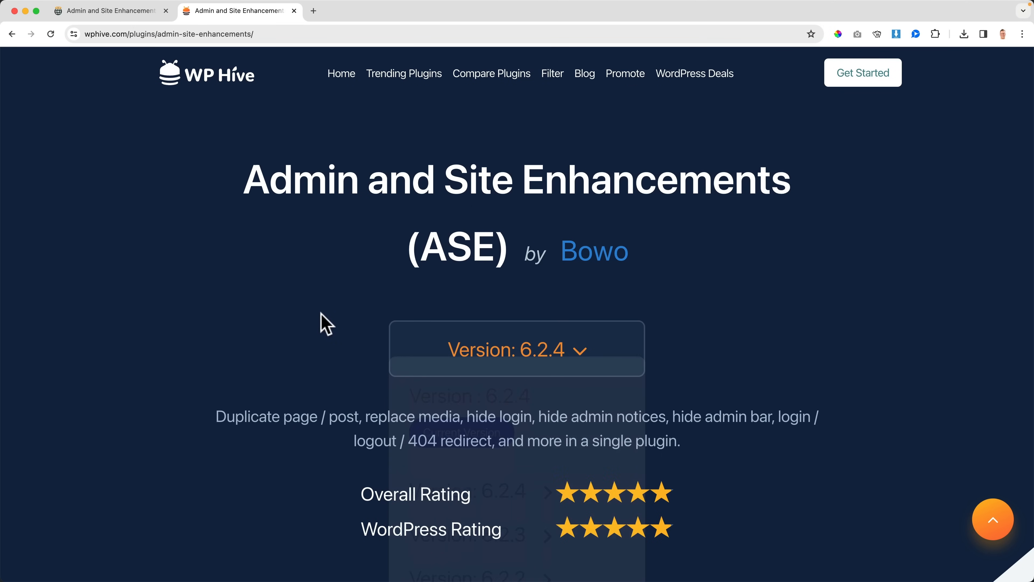
Step: Examine ASE's ratings, test results, download statistics and page speed impact on WP Hive, dismissing the pop-ups, and close the page
scroll(324, 320, "down", 7)
scroll(322, 321, "down", 1)
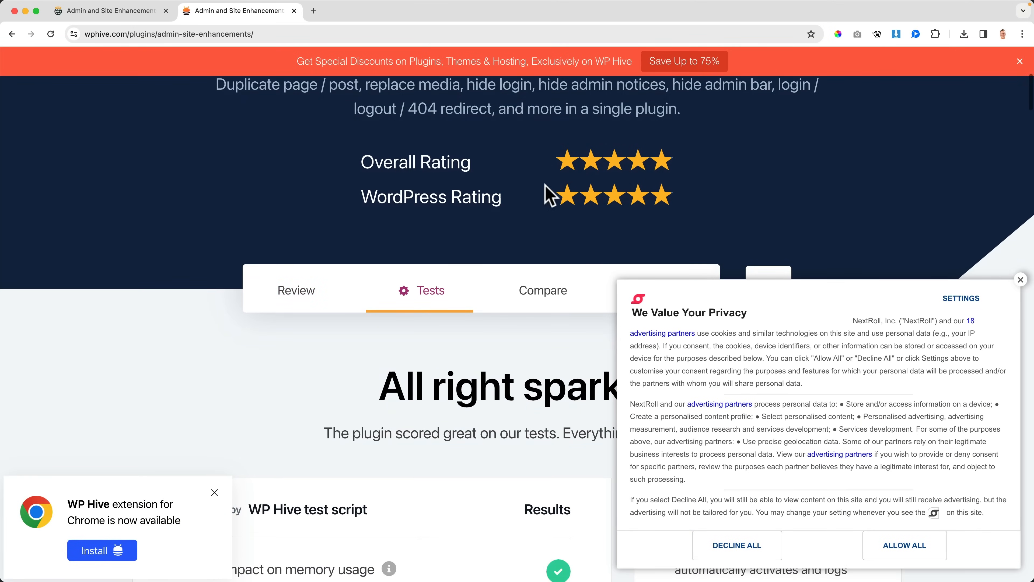
left_click(905, 545)
scroll(452, 352, "down", 4)
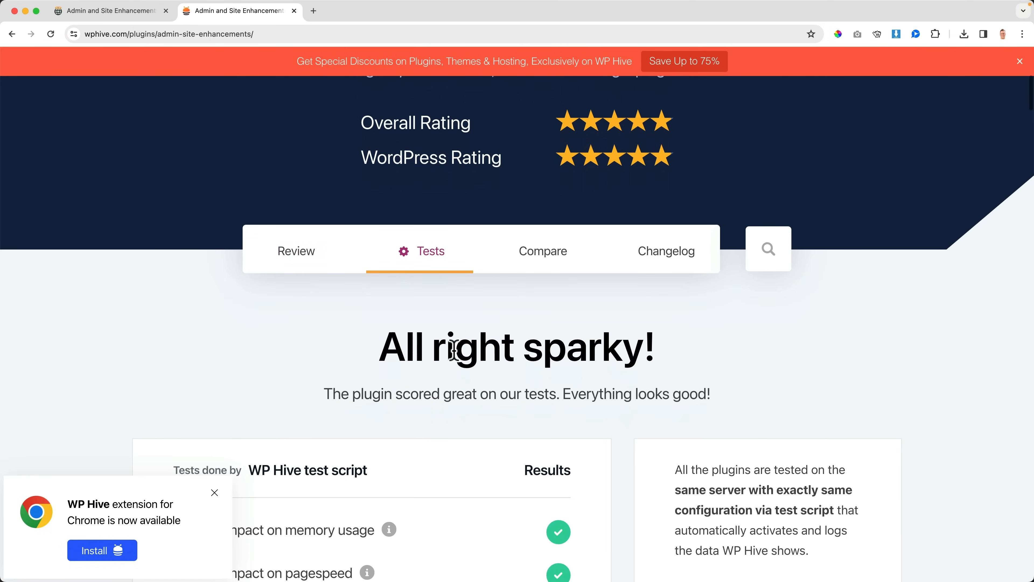
left_click(215, 492)
scroll(311, 353, "down", 3)
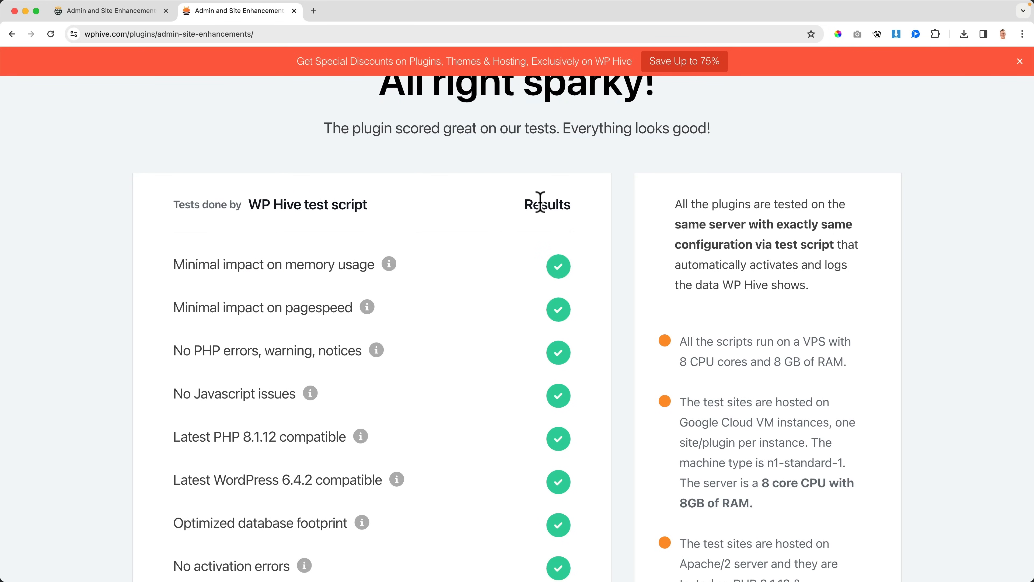
scroll(496, 214, "down", 4)
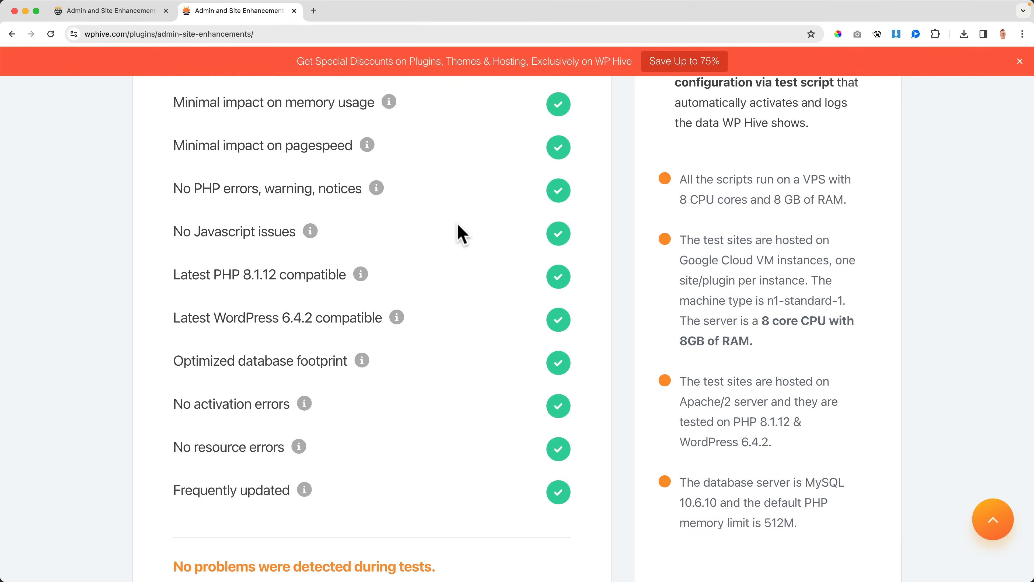
scroll(457, 225, "down", 2)
scroll(462, 235, "down", 15)
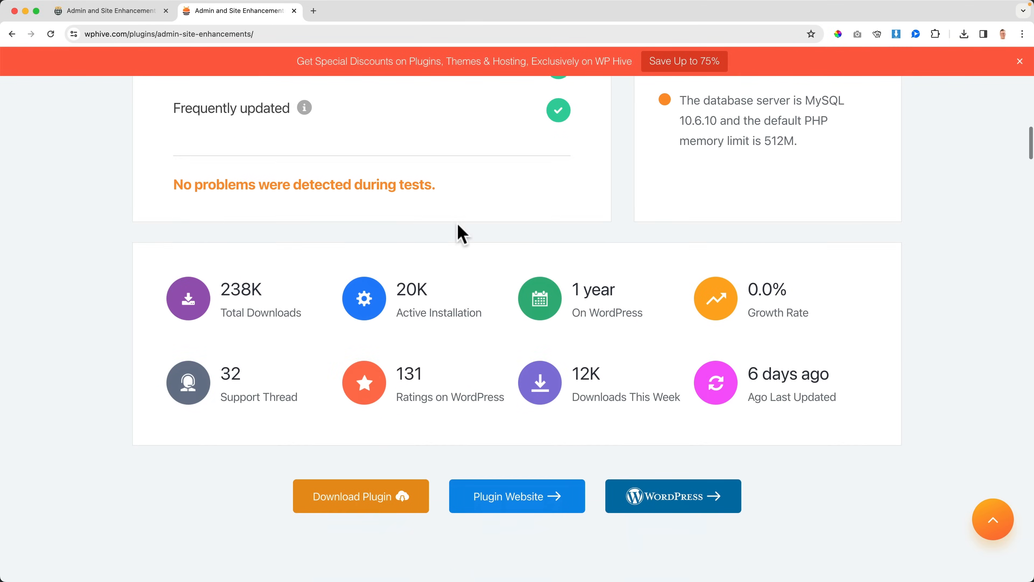
scroll(461, 235, "down", 18)
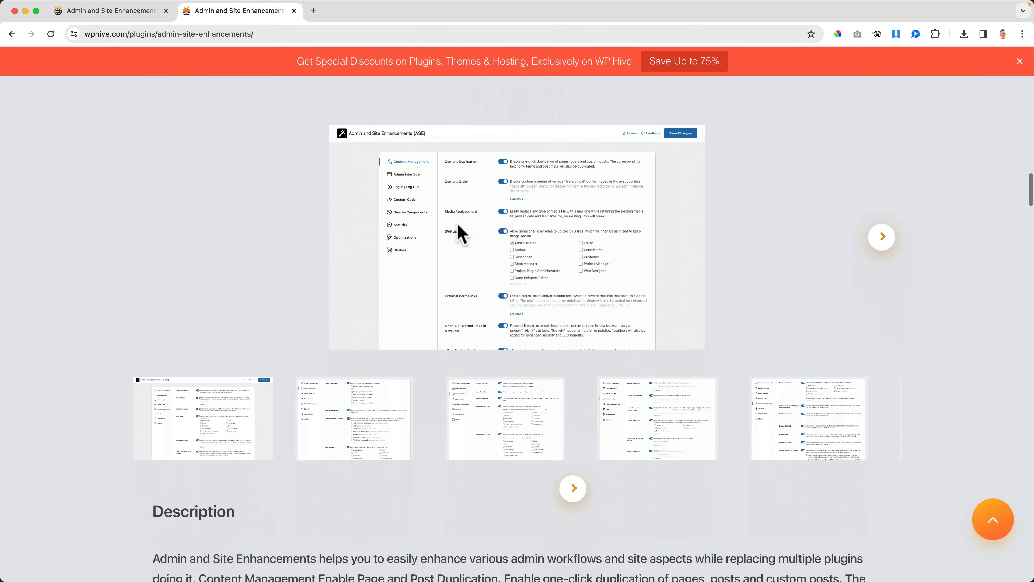
scroll(462, 235, "down", 11)
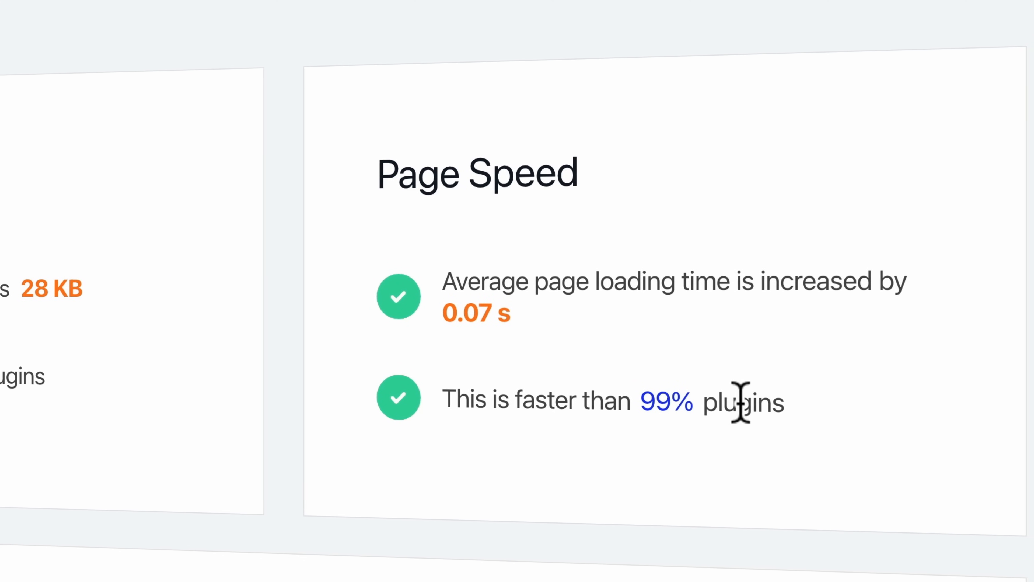
key("super+w")
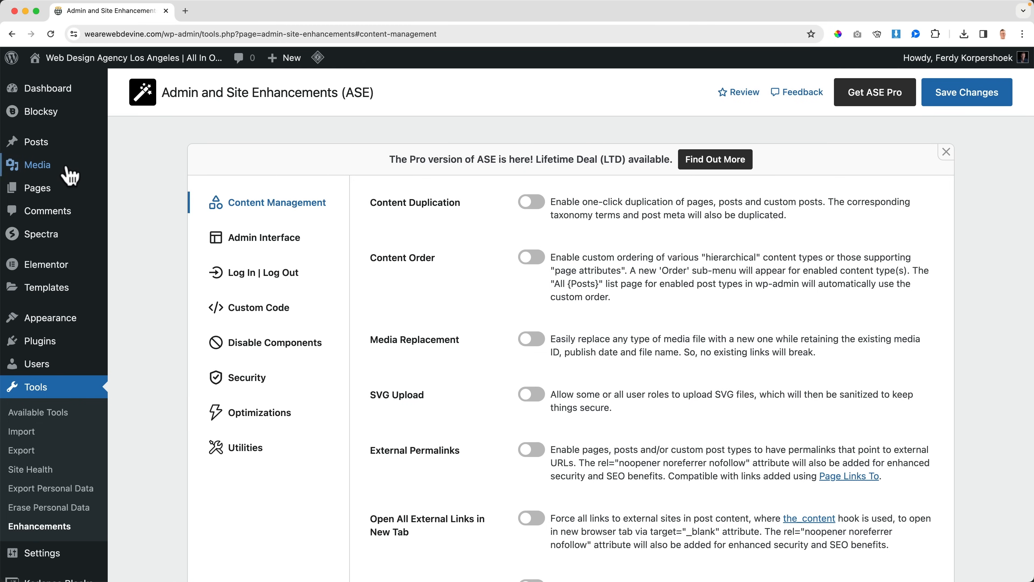
Step: Open the list of all posts in a new tab and check the actions offered for the Convertkit Review post
mouse_move(42, 148)
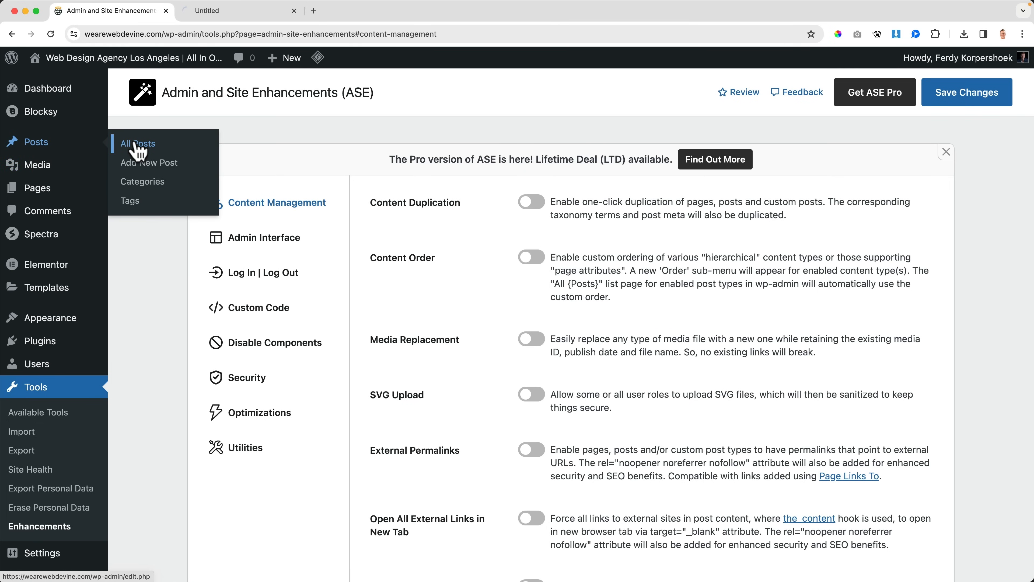
left_click(210, 16)
mouse_move(300, 197)
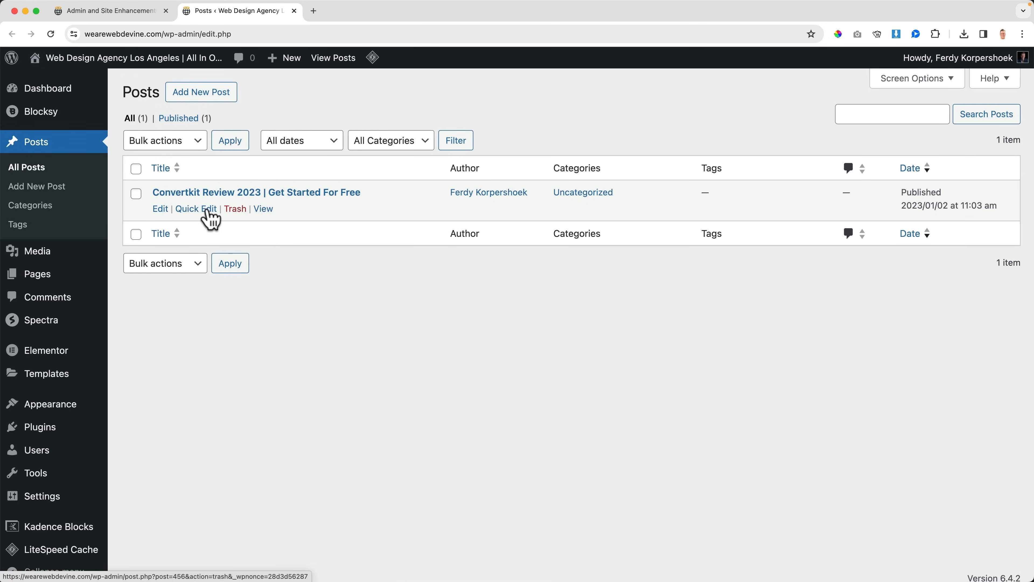
Step: Enable Content Duplication in ASE, save the change, and duplicate the post "Convertkit Review 2023 | Get Started For Free"
left_click(116, 11)
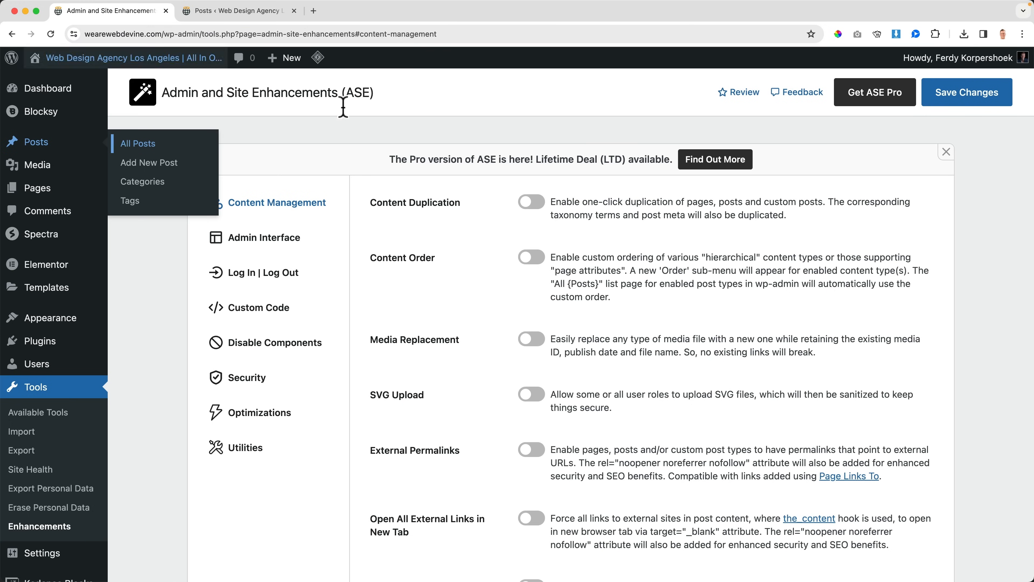
left_click(531, 202)
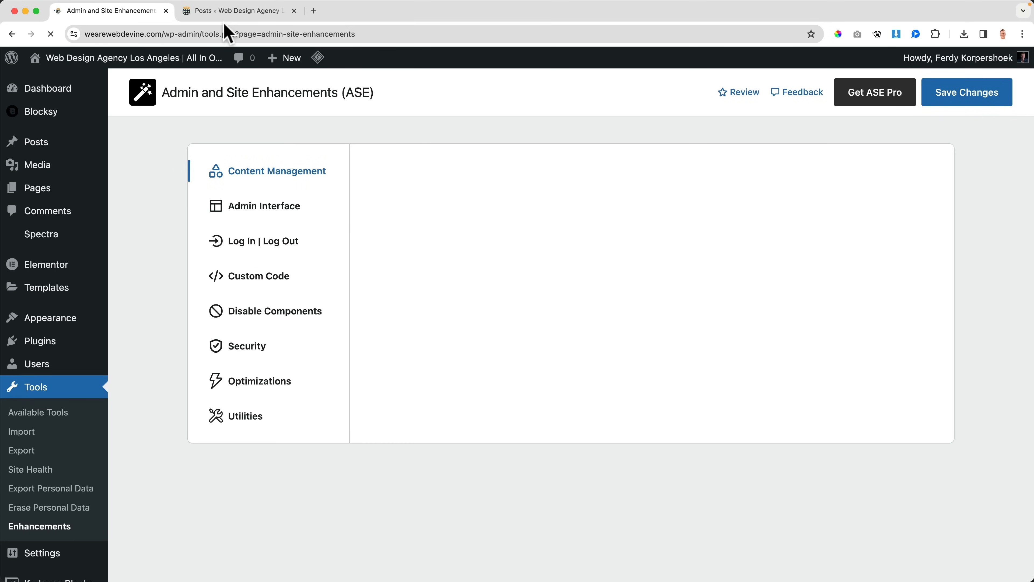
left_click(233, 11)
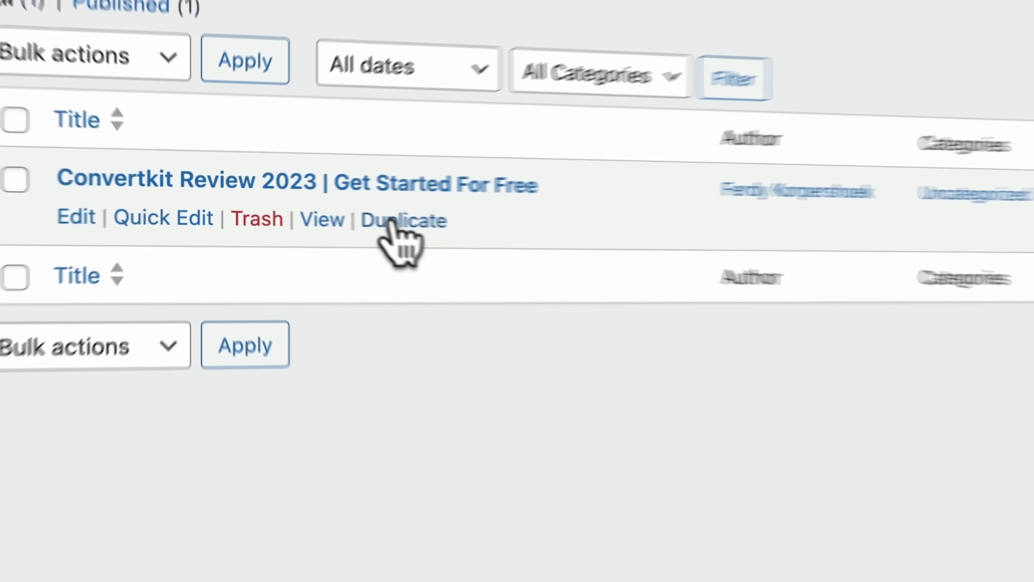
left_click(297, 208)
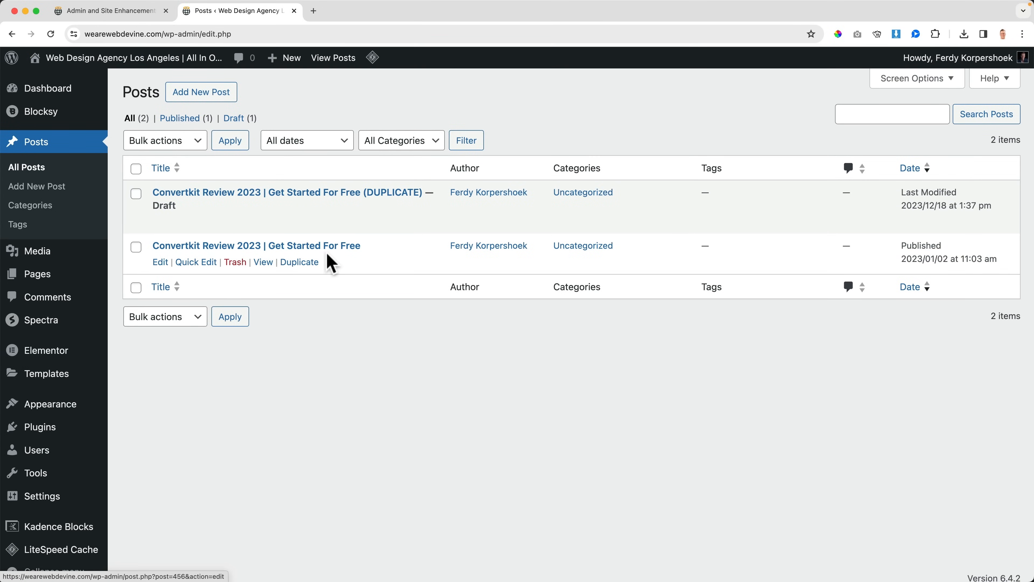
Step: Open the Pages list in a new tab, close the Posts list, and look for the duplicate action on the pages
key("ctrl+shift+Tab")
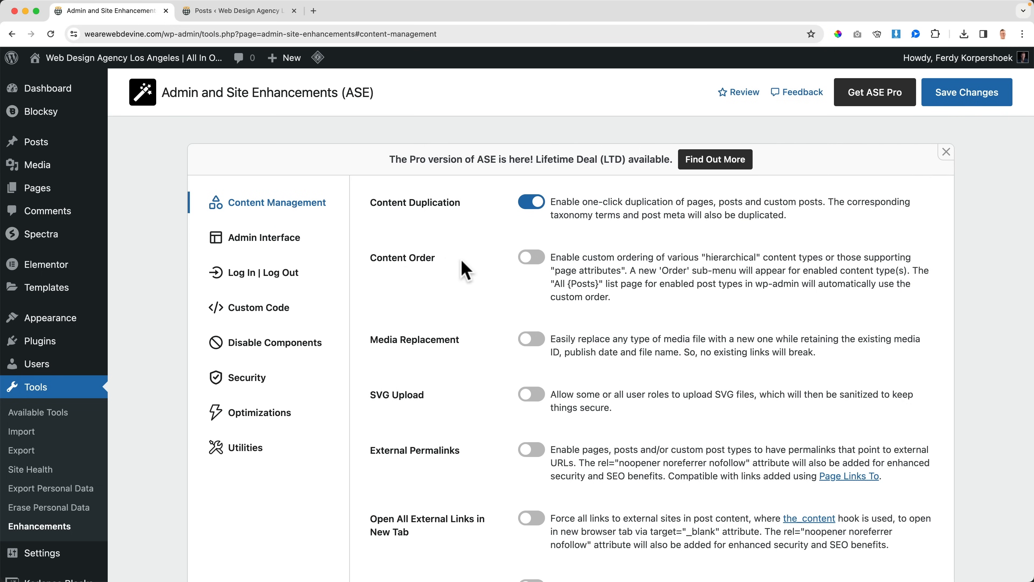
left_click(39, 188, "super")
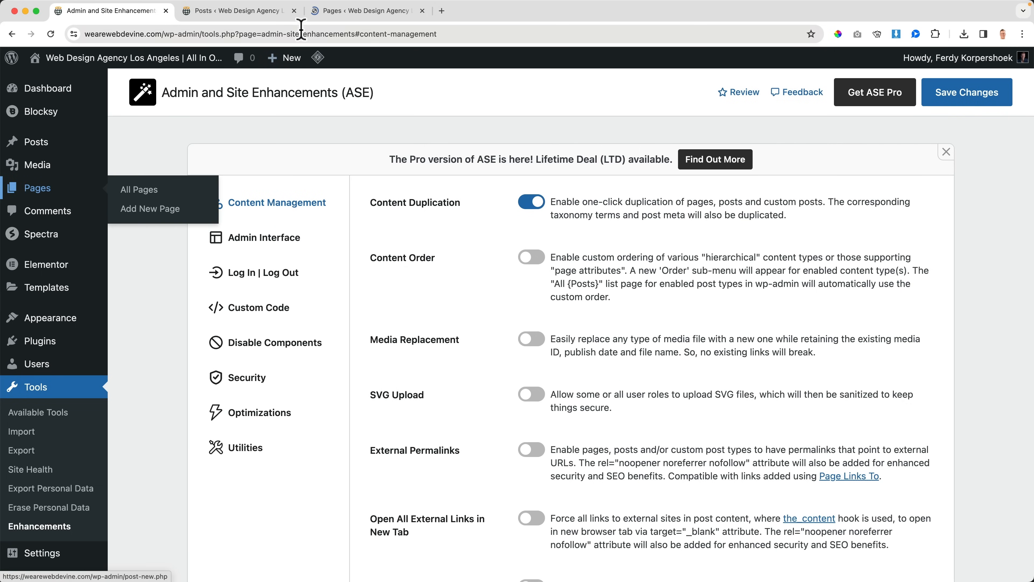
left_click(281, 12)
left_click(293, 11)
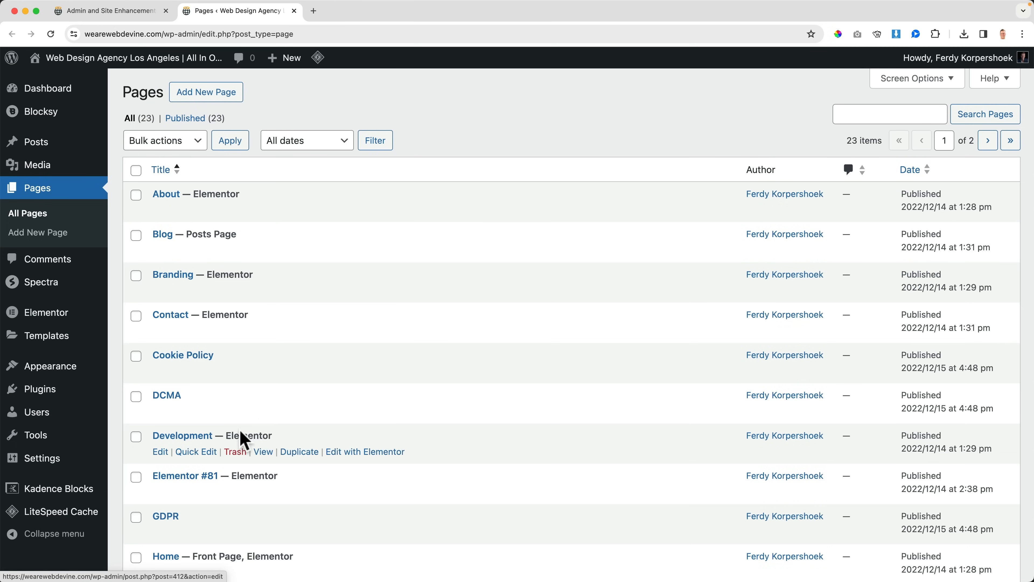
scroll(231, 439, "down", 5)
scroll(225, 330, "up", 5)
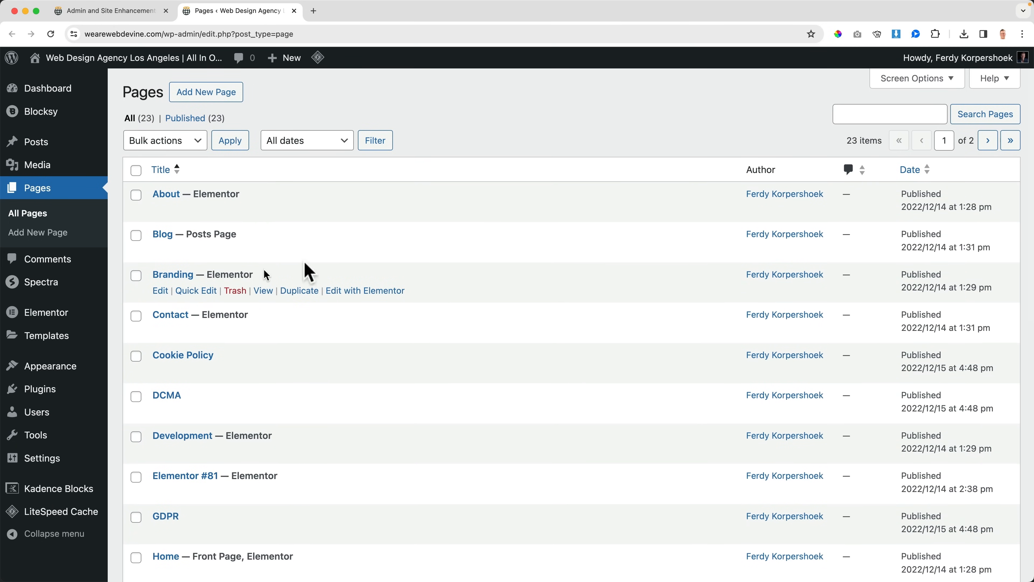
Step: Sort the Pages list by date and by title, and return to the ASE content management settings
left_click(914, 179)
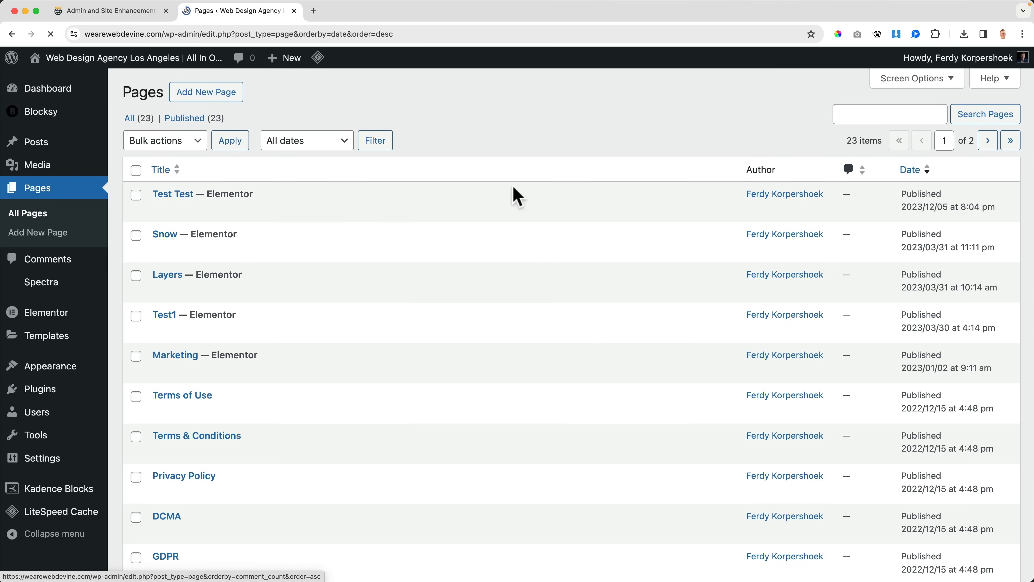
left_click(165, 179)
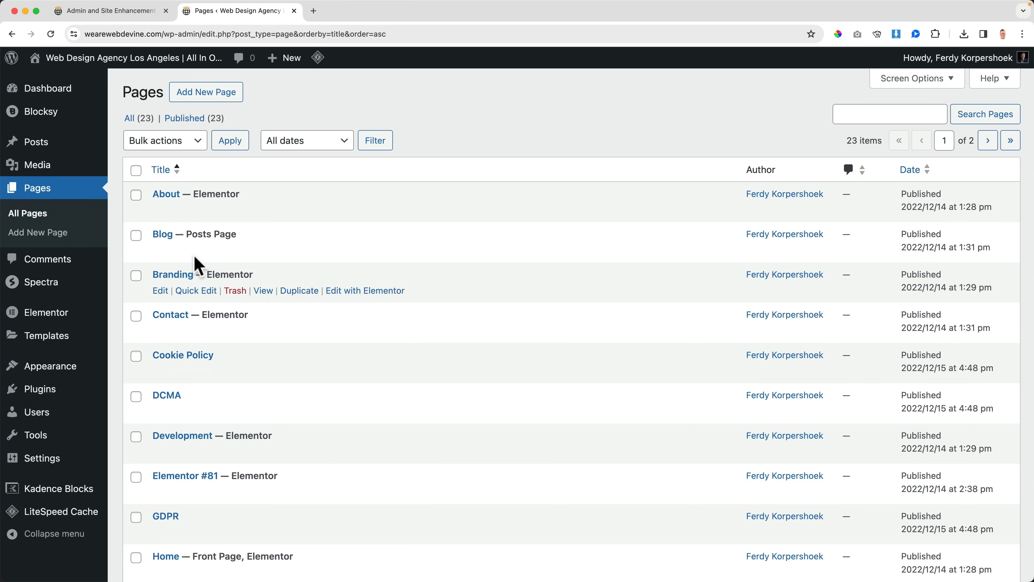
left_click(104, 11)
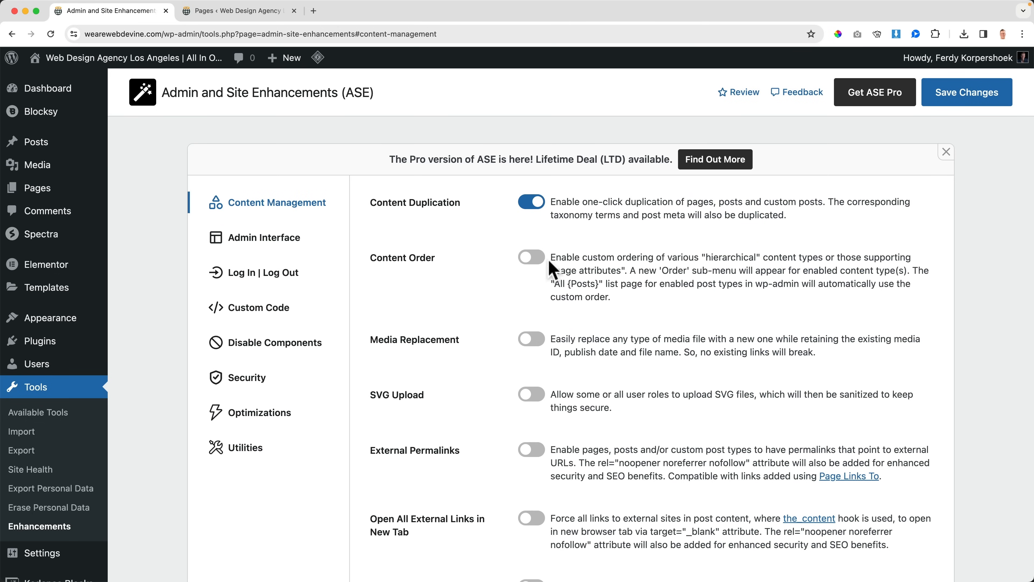
Step: Enable Content Order for Pages in ASE, save the changes, and reload the Pages list in the other tab
left_click(584, 308)
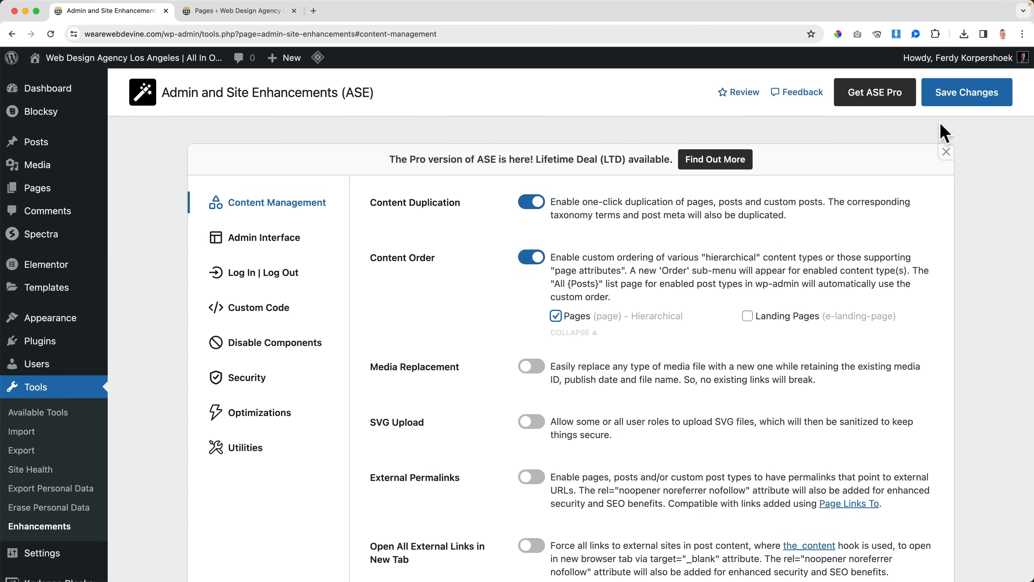
left_click(951, 105)
left_click(281, 12)
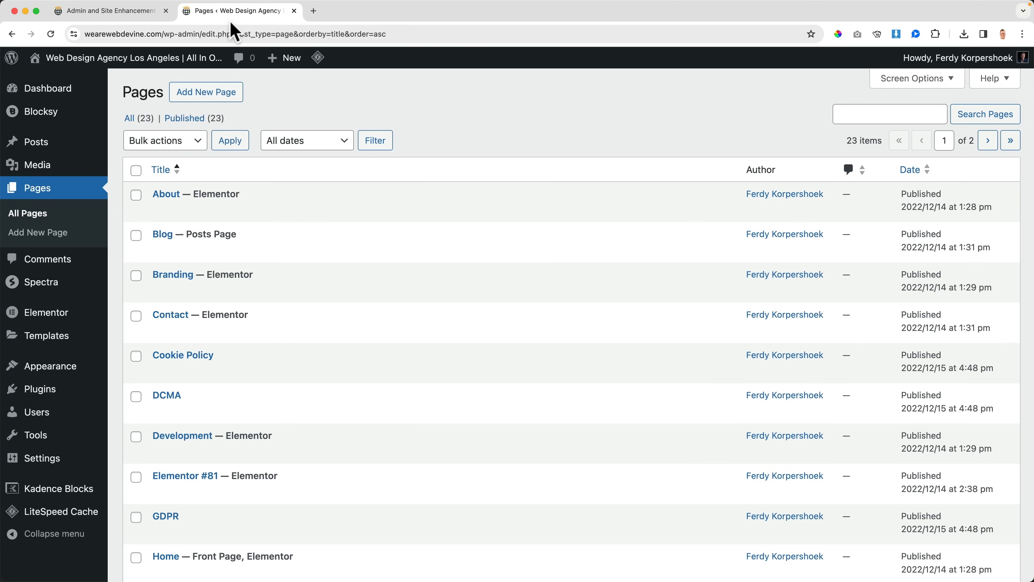
key("super+r")
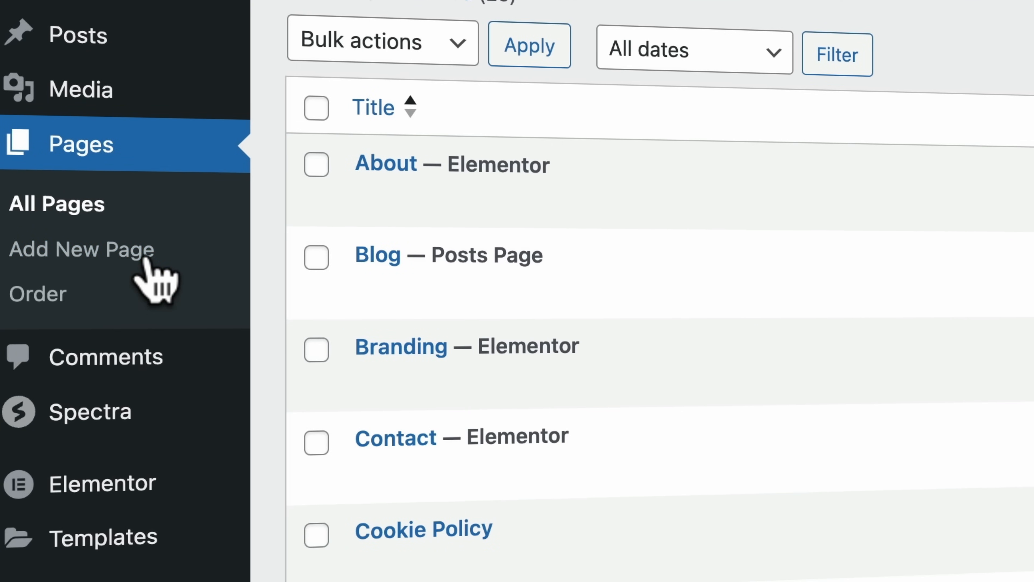
Step: Reorder the pages on the Pages Order screen so Home, Marketing and Webdesign come first, in that sequence
left_click(52, 295)
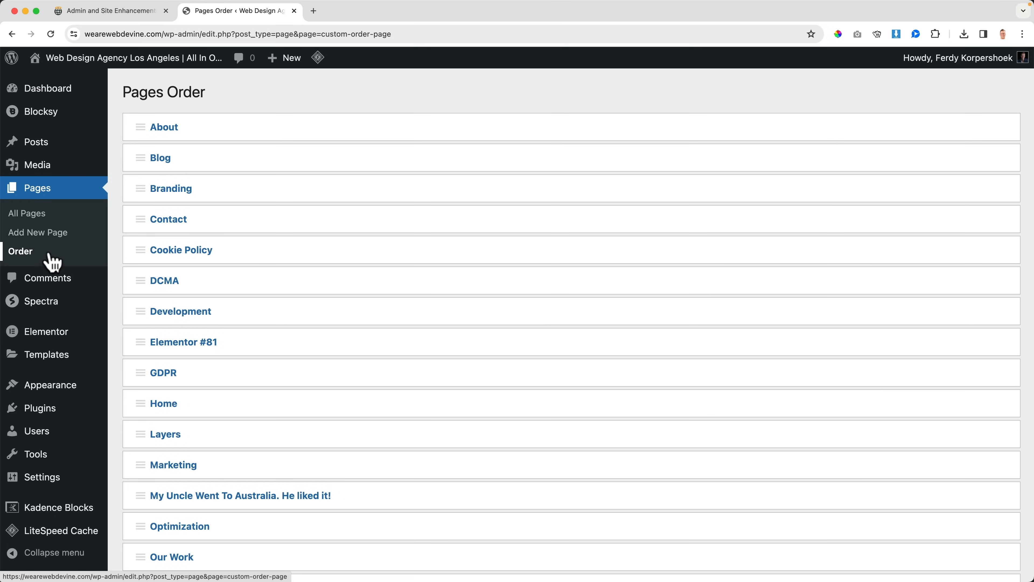
left_click_drag(140, 403, 139, 128)
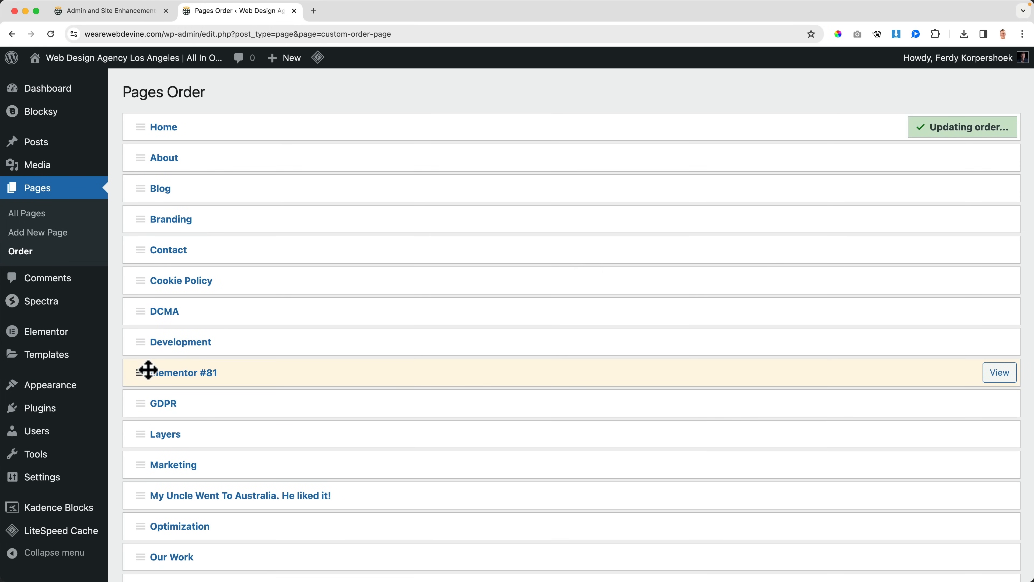
scroll(143, 370, "down", 2)
left_click_drag(143, 412, 138, 159)
scroll(194, 271, "down", 10)
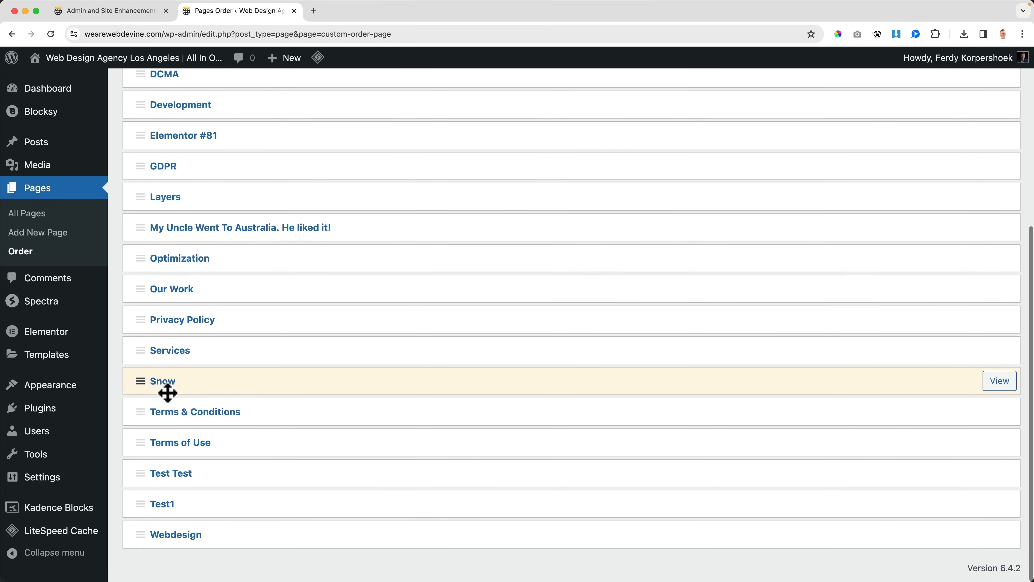
left_click_drag(146, 531, 157, 189)
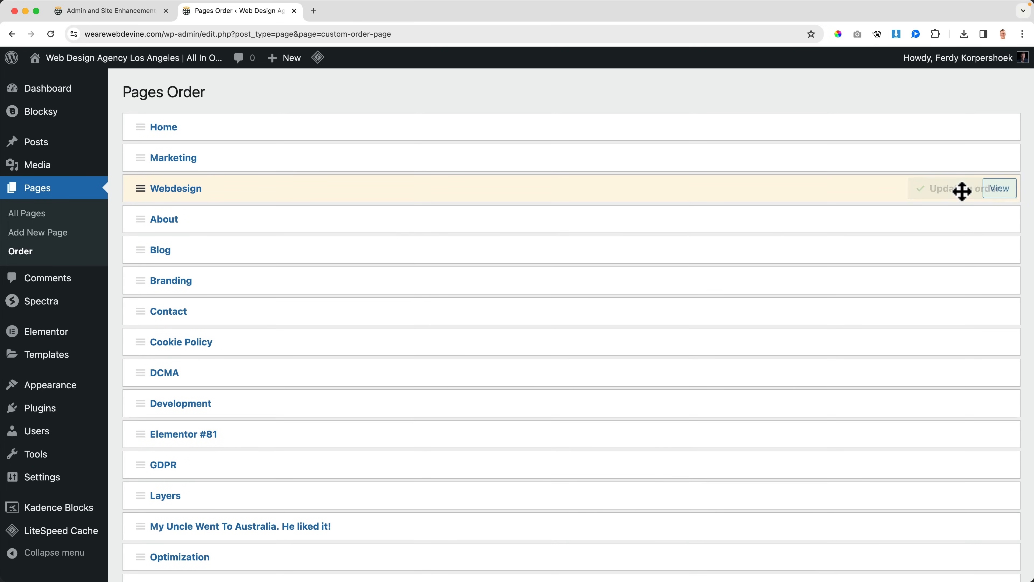
Step: Check the custom order in the All Pages list, try sorting it by title, and close the Pages list
left_click(41, 216)
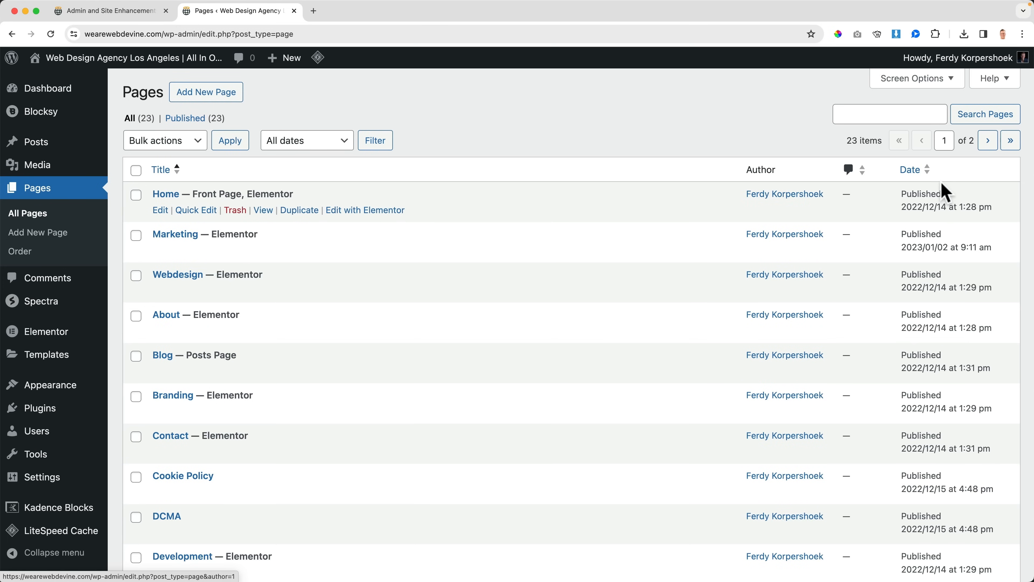
left_click(163, 170)
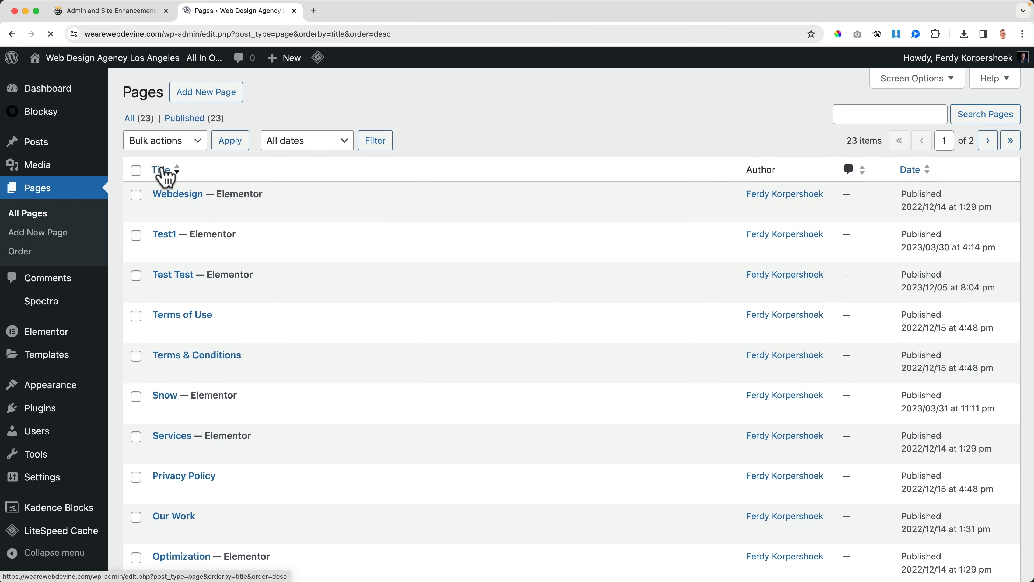
left_click(164, 170)
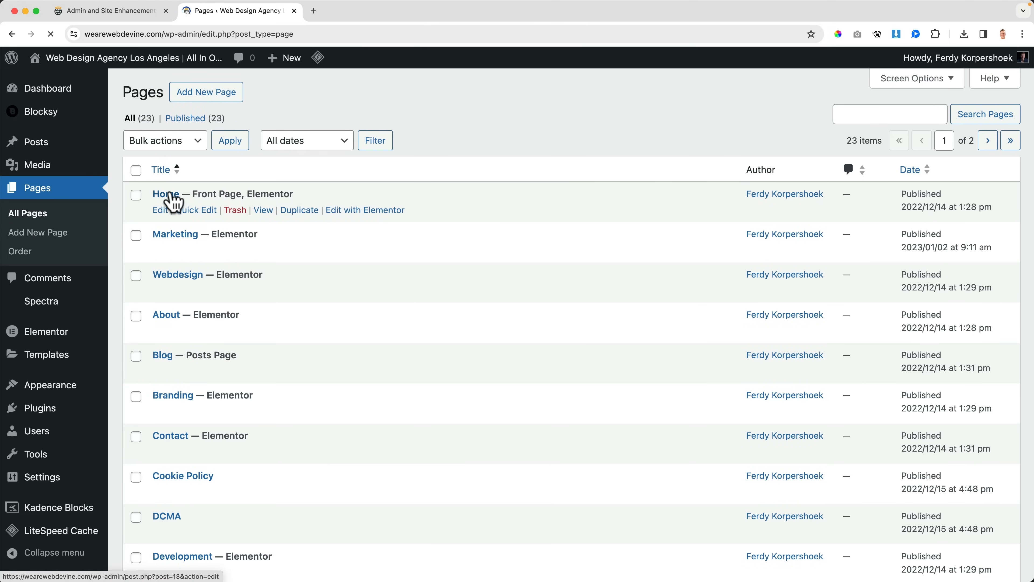
key("super+w")
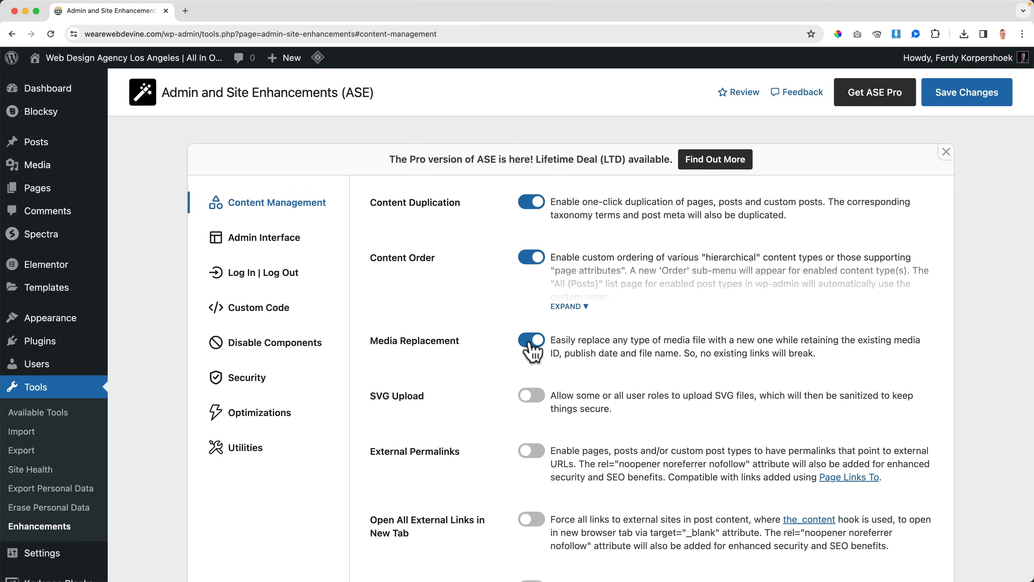
Step: Enable Media Replacement in ASE, save the changes, and view the site's homepage with its logo in a new tab
left_click(959, 100)
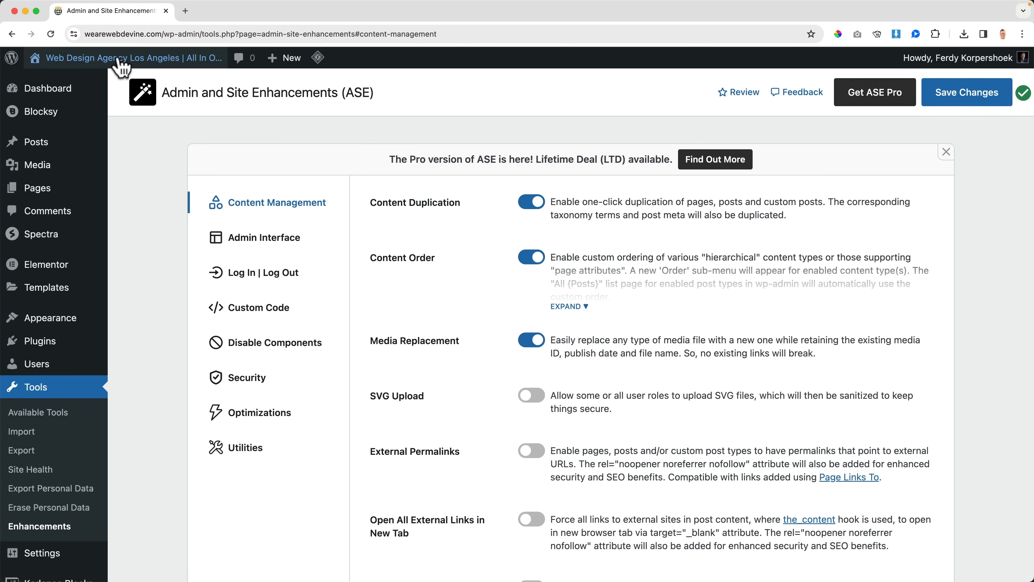
left_click(121, 65, "super")
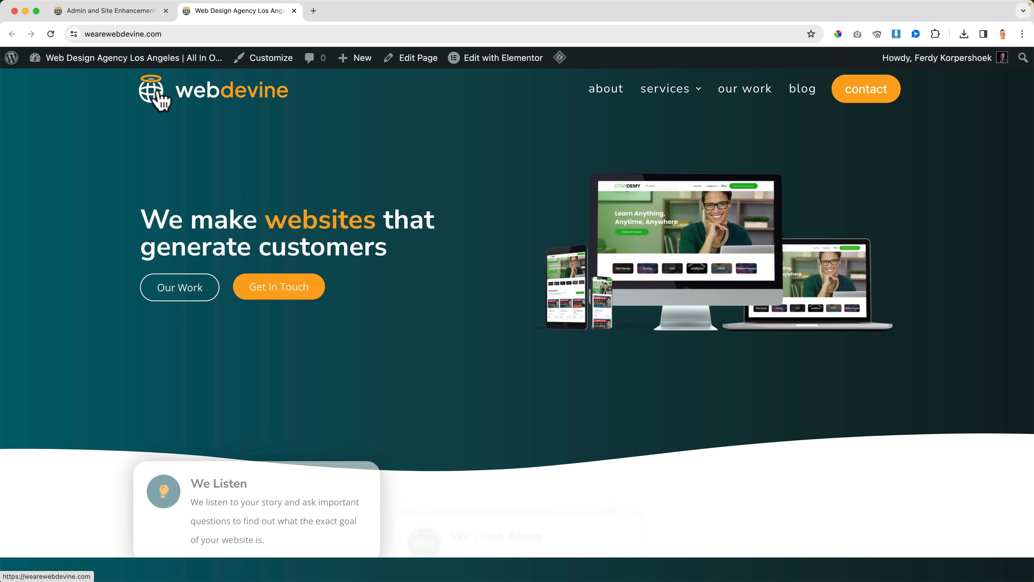
scroll(259, 201, "down", 5)
scroll(259, 201, "up", 5)
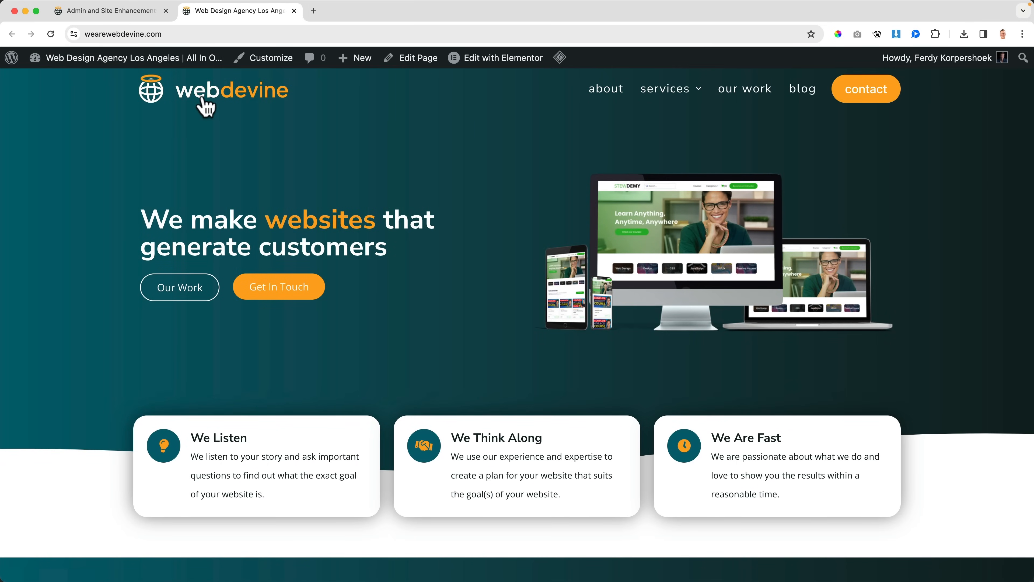
Step: Find the dark-text webdevine logo in the Media Library and open its full details for editing
left_click(101, 61)
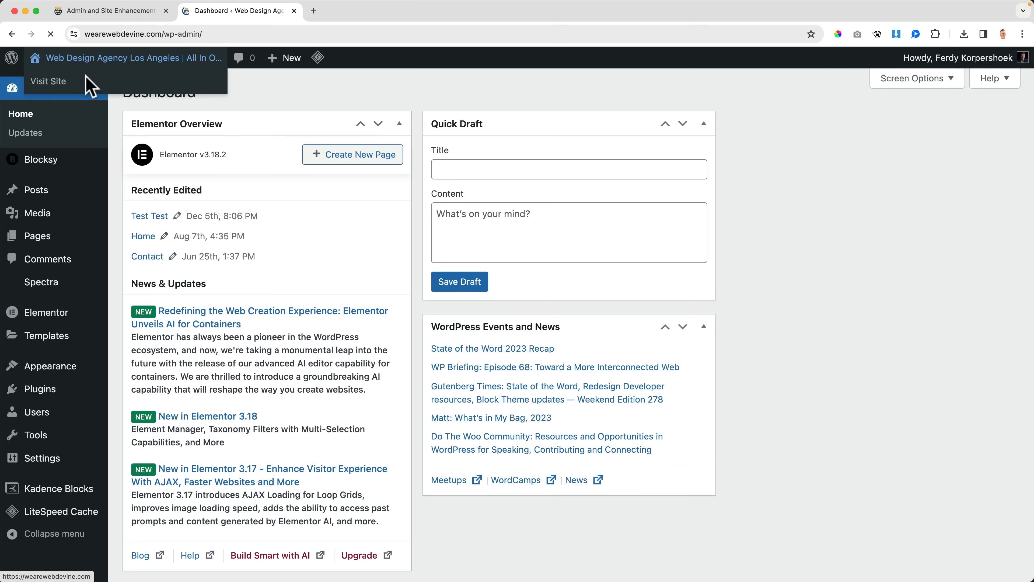
left_click(48, 216)
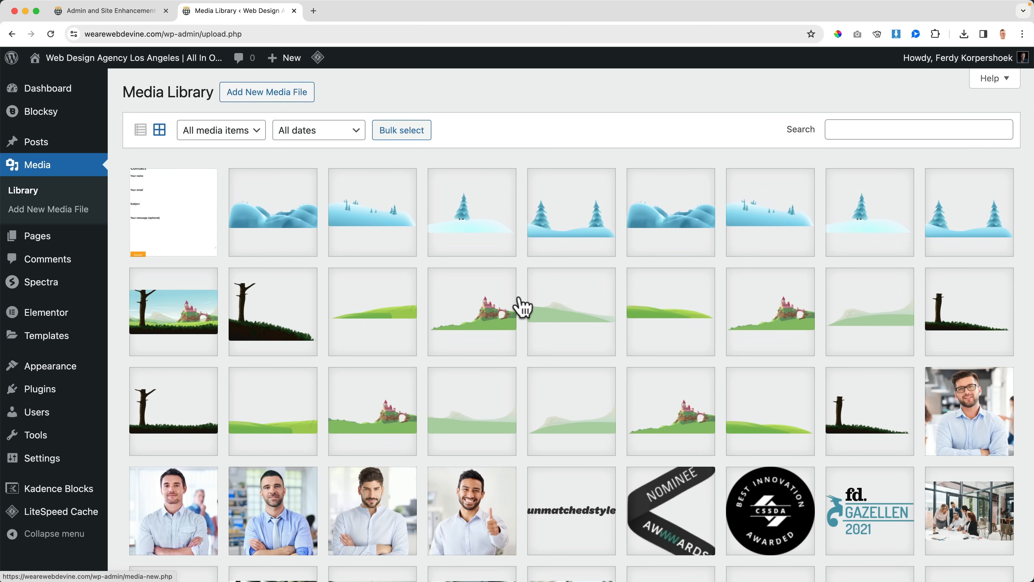
scroll(514, 301, "down", 7)
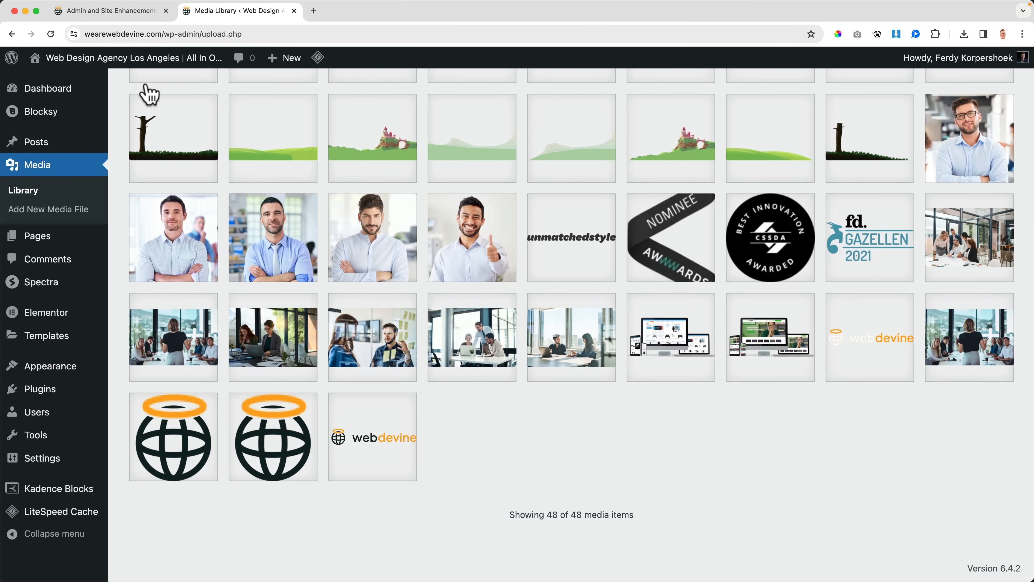
left_click(132, 12)
left_click(231, 13)
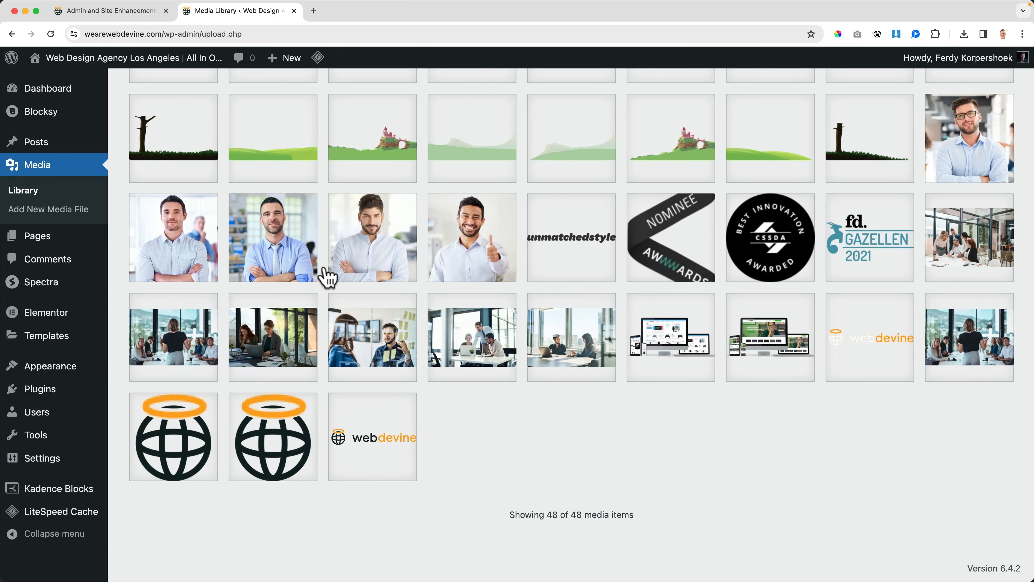
left_click(383, 444)
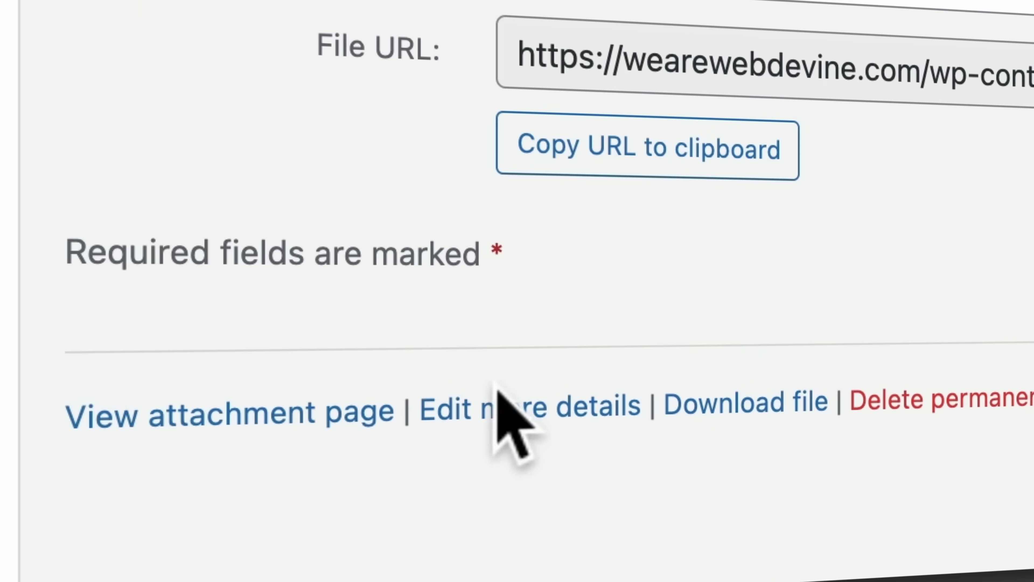
left_click(536, 419)
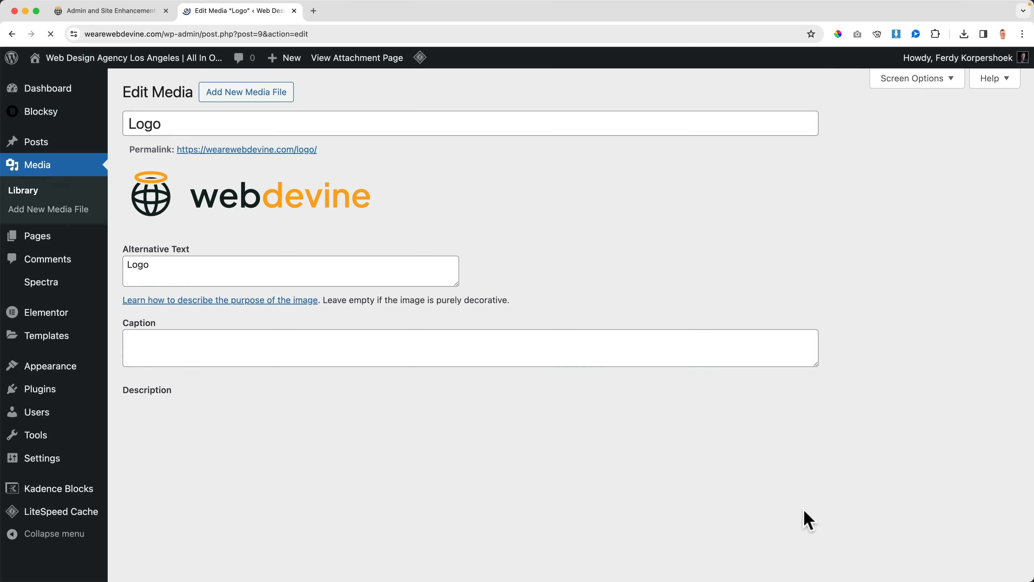
Step: Upload Logo-White.svg from the Desktop folder as the new media file for the Logo item
scroll(868, 450, "down", 10)
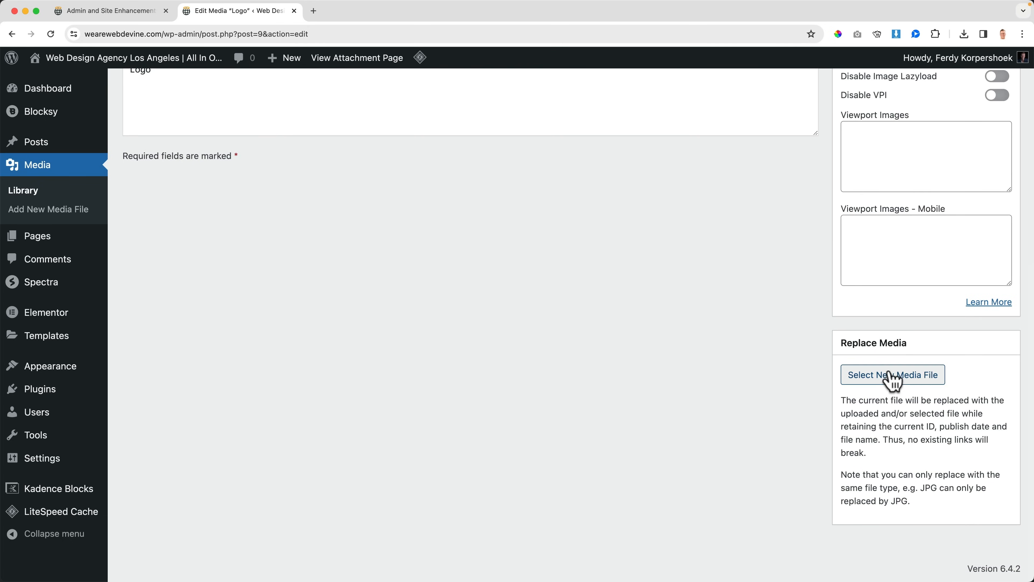
left_click(897, 383)
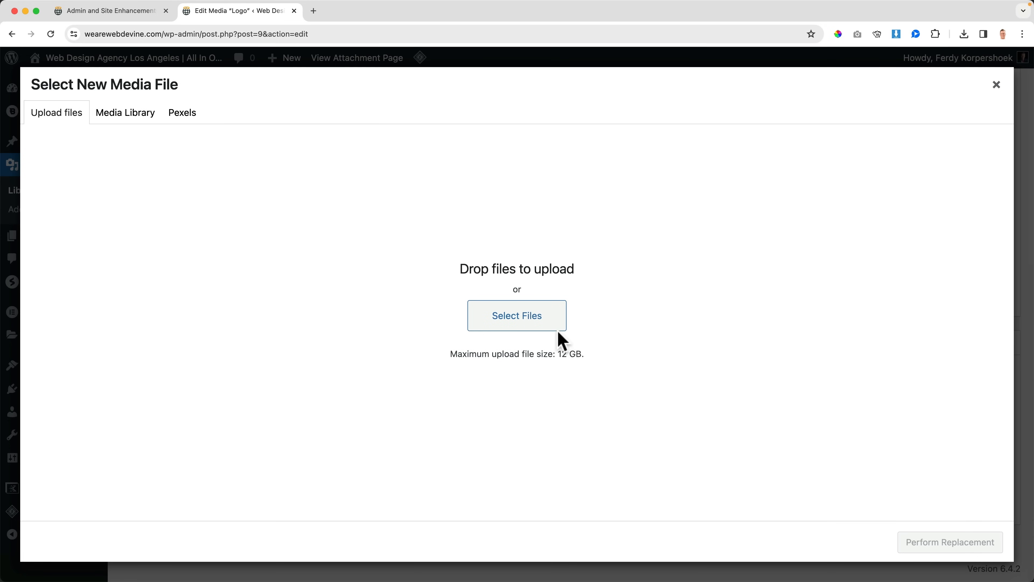
left_click(541, 321)
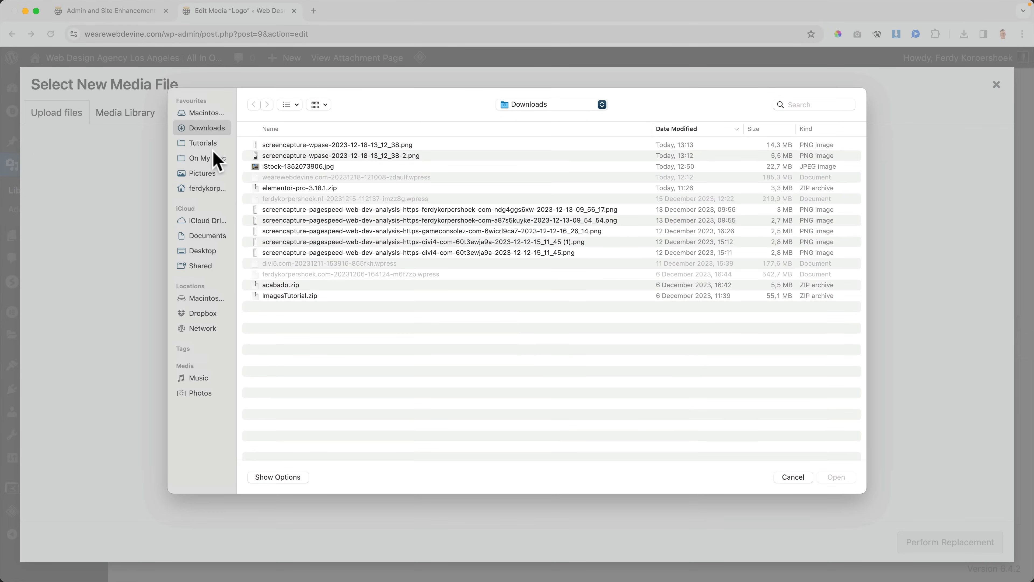
left_click(208, 252)
left_click(290, 144)
key("space")
key("space")
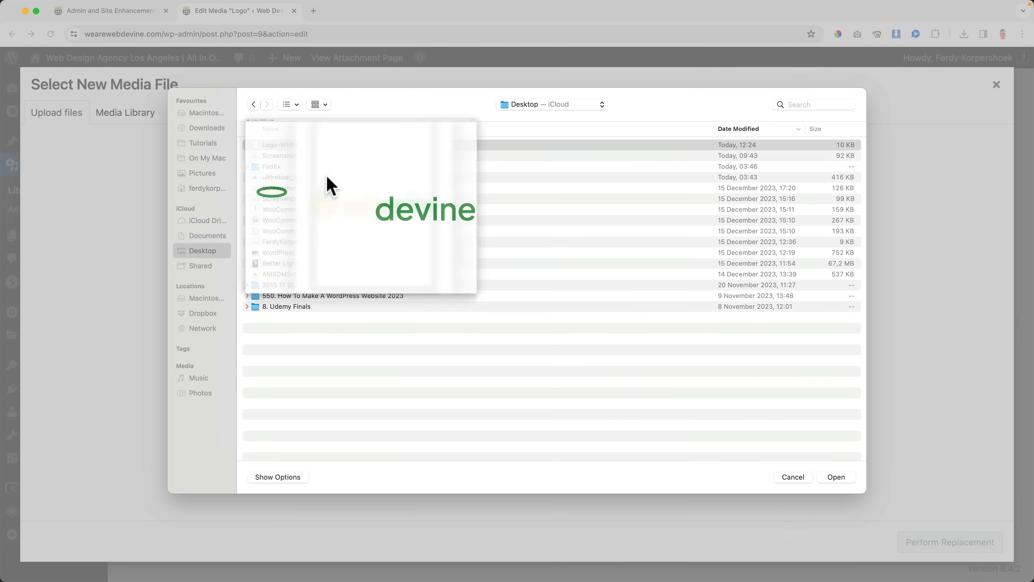
left_click(837, 476)
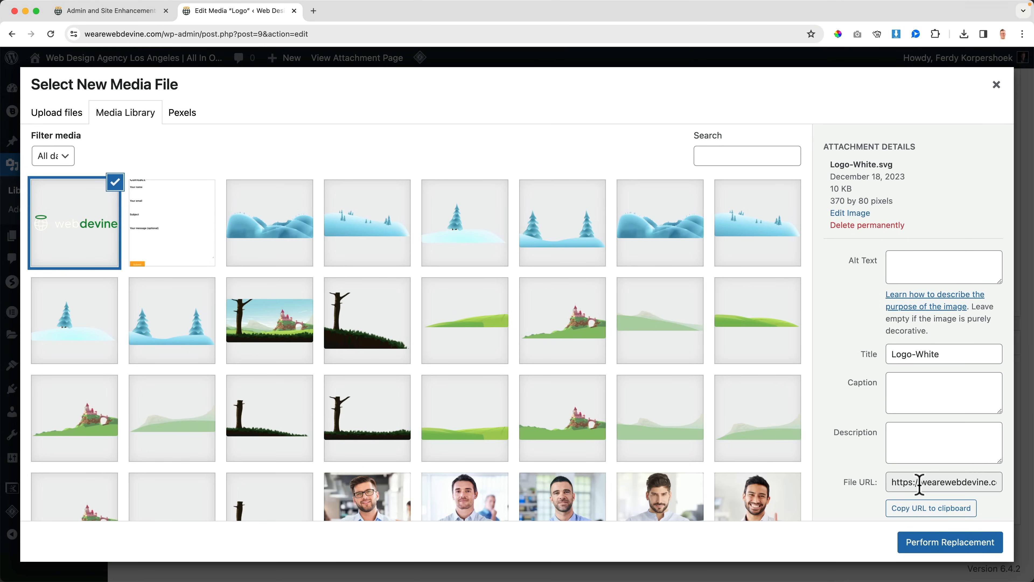
Step: Perform the logo replacement, update the media item, and check the logo on the site's homepage
left_click(940, 546)
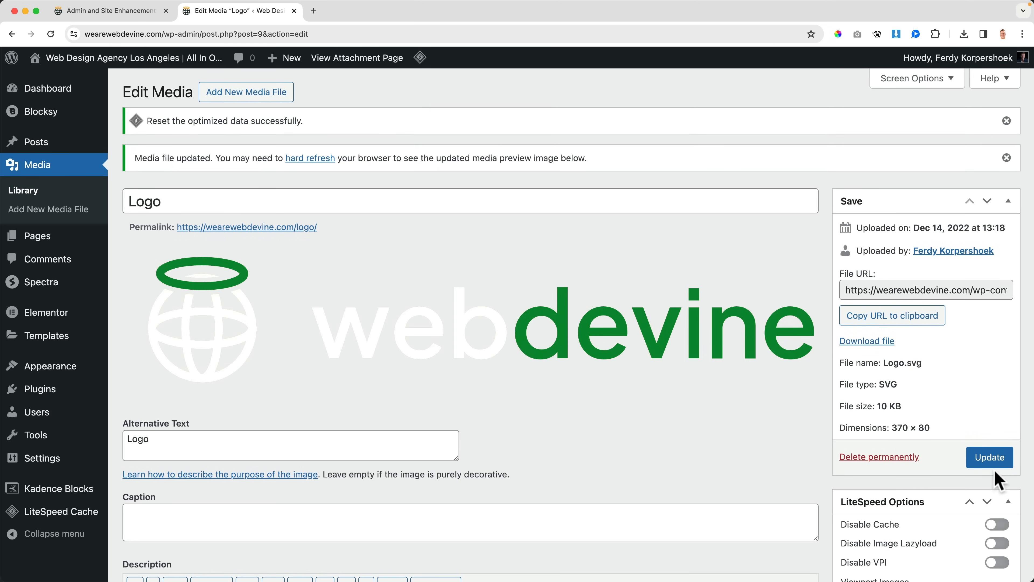
left_click(993, 460)
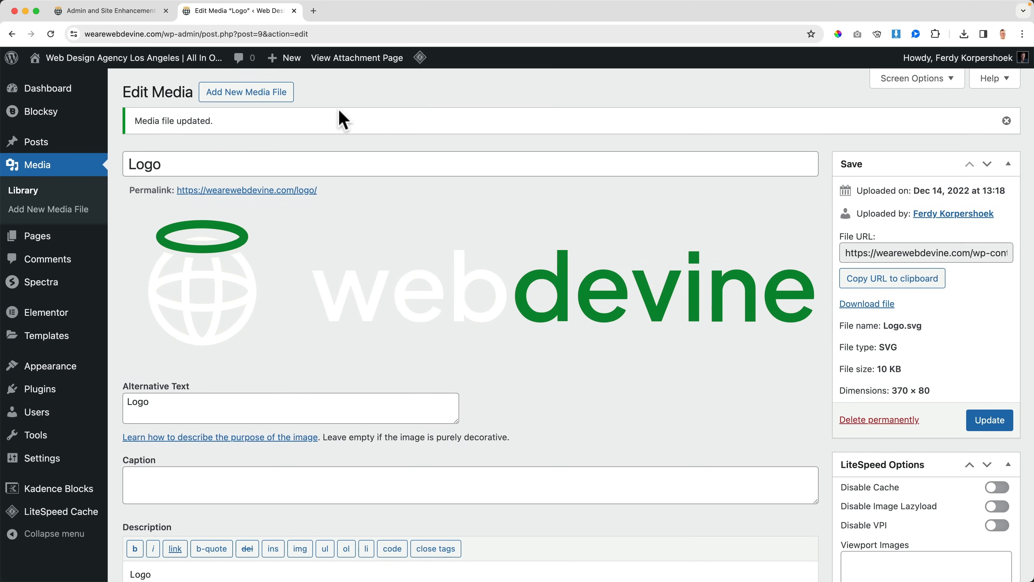
left_click(160, 59)
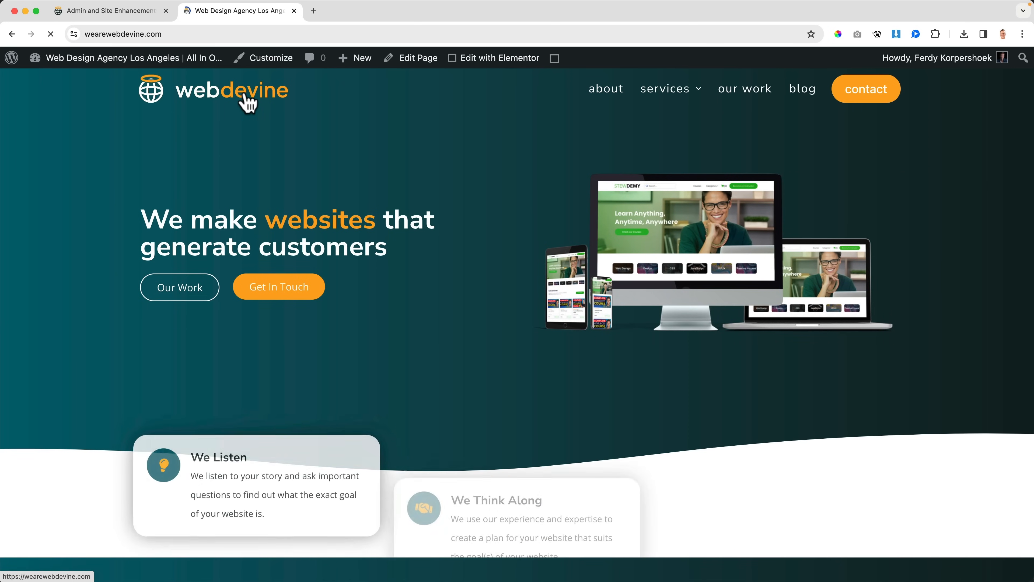
Step: Return to the ASE settings and enable SVG Upload for the Administrator role
left_click(146, 17)
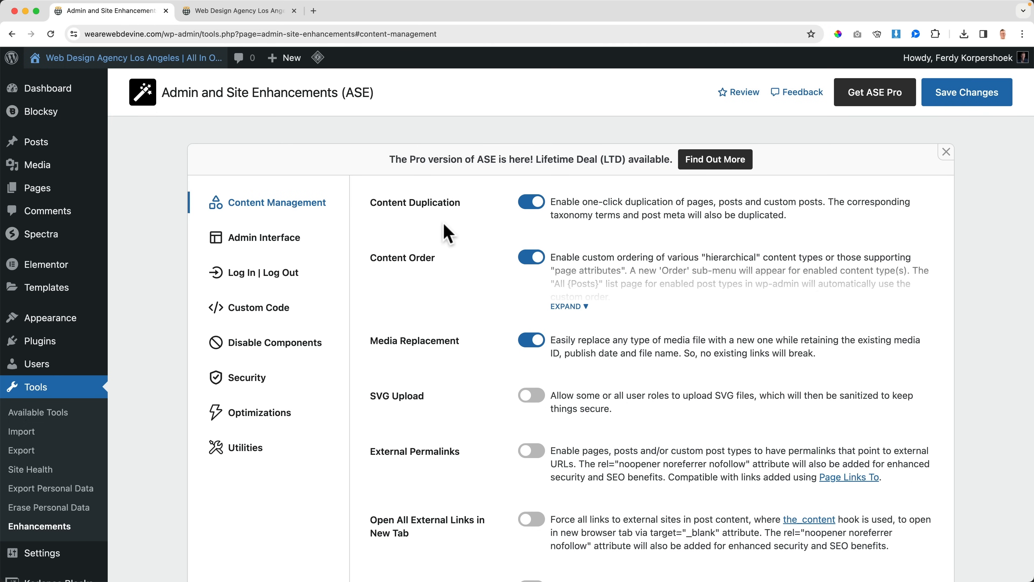
scroll(454, 228, "down", 5)
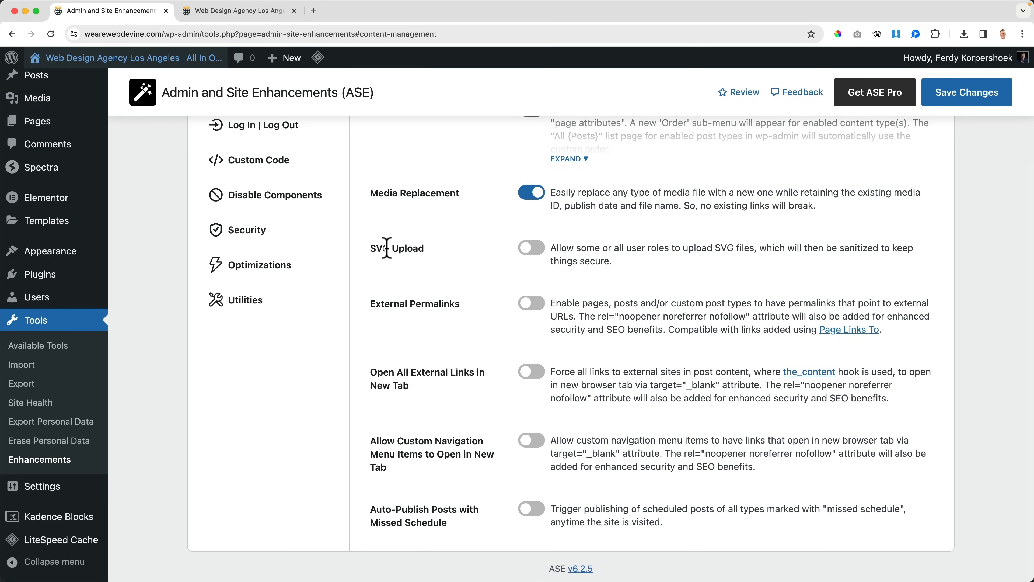
left_click(531, 248)
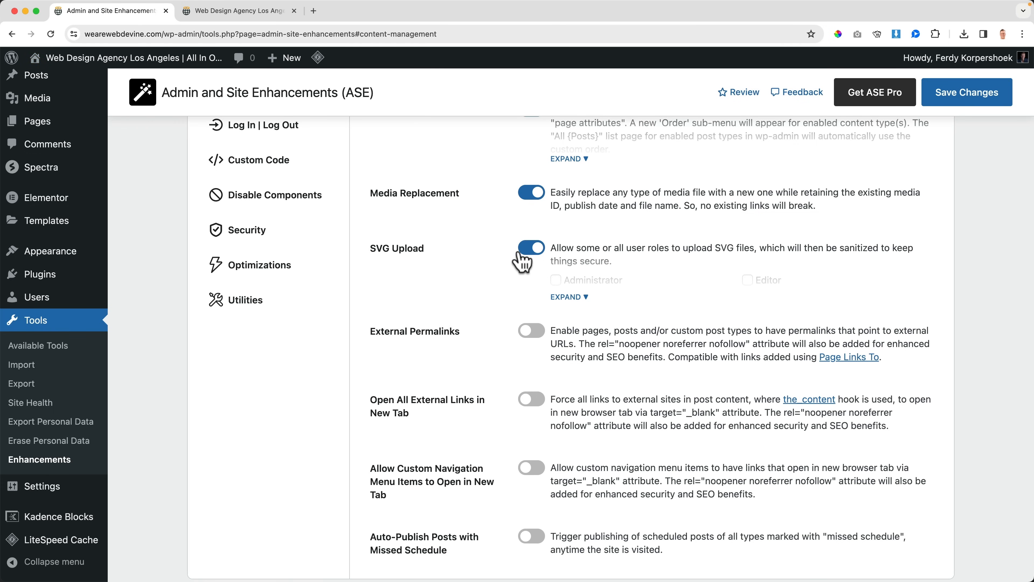
scroll(541, 272, "down", 1)
left_click(576, 268)
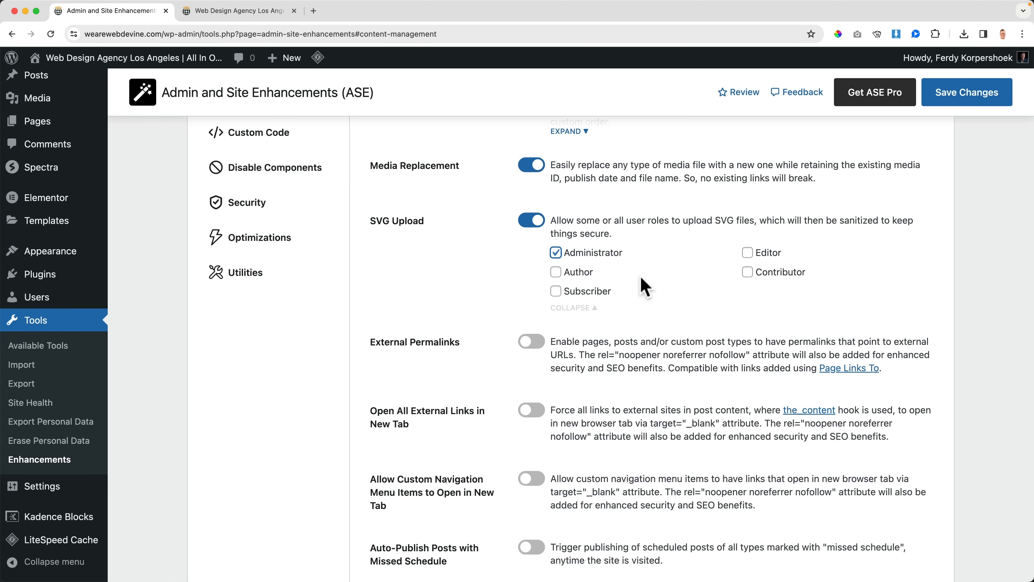
Step: Enable External Permalinks, expand its options, and save the ASE settings
scroll(644, 287, "down", 2)
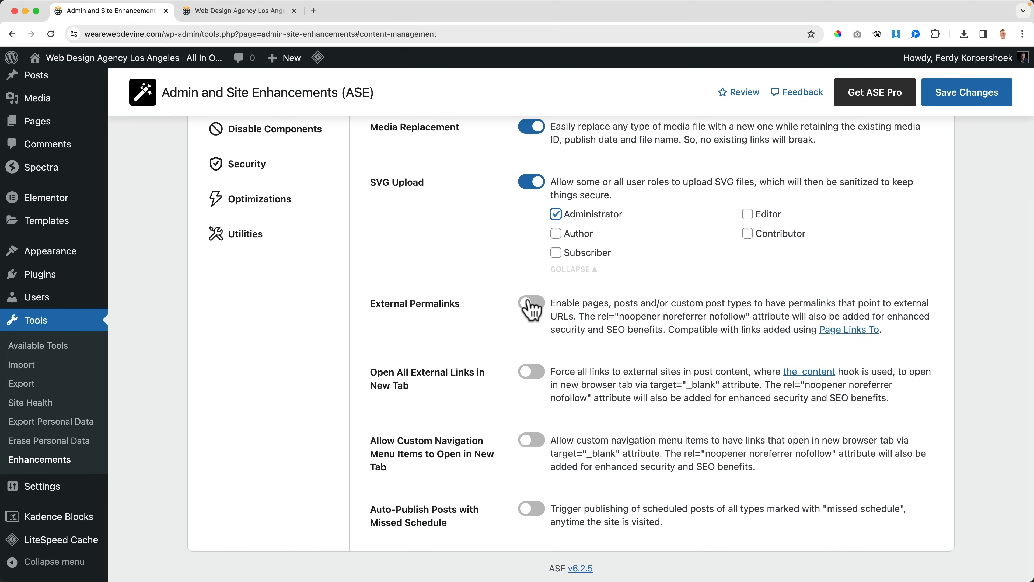
left_click(536, 306)
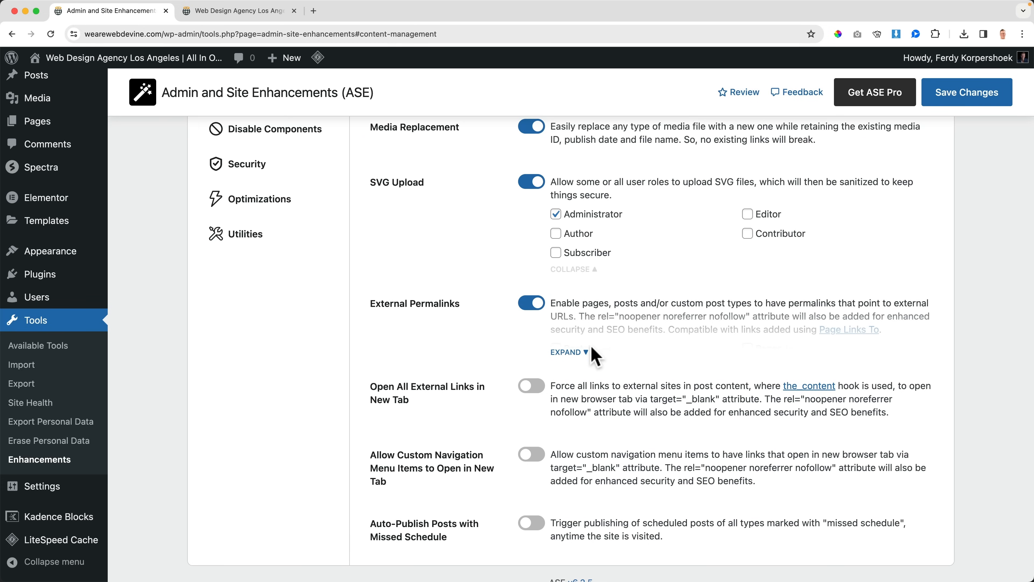
left_click(590, 352)
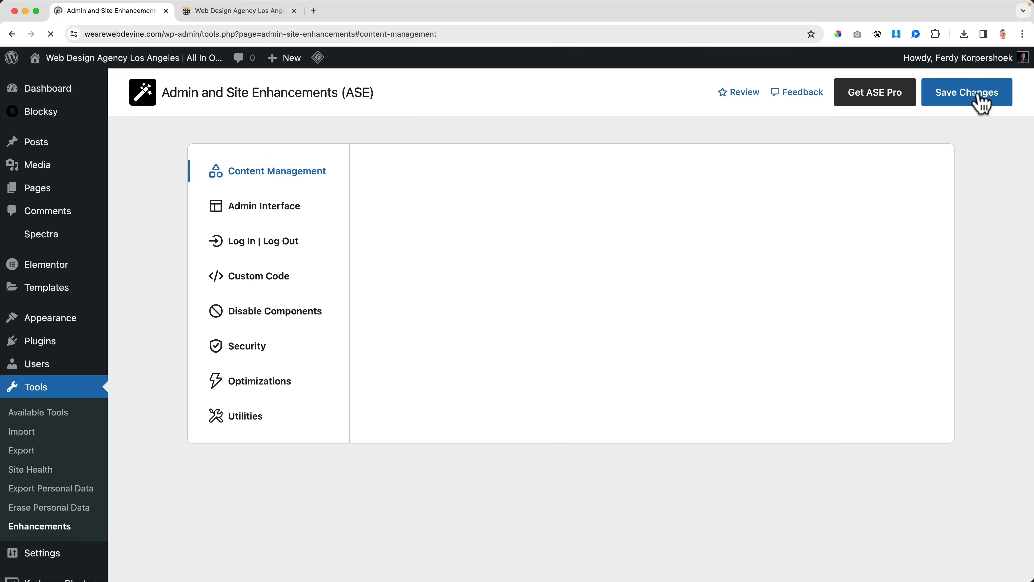
Step: Open the Home page for editing to view its External Permalink field, and return to the ASE settings
mouse_move(60, 194)
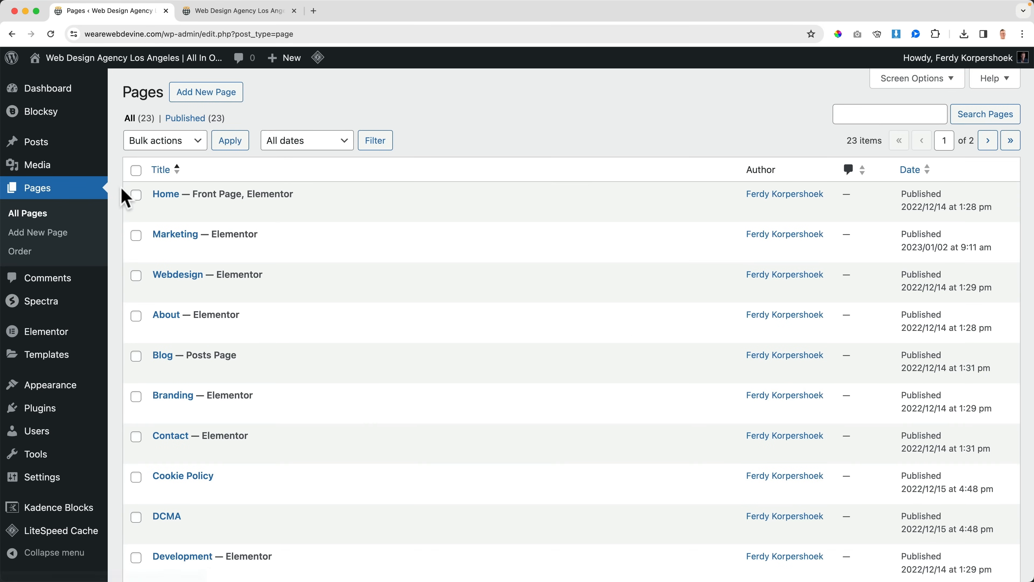
left_click(164, 196)
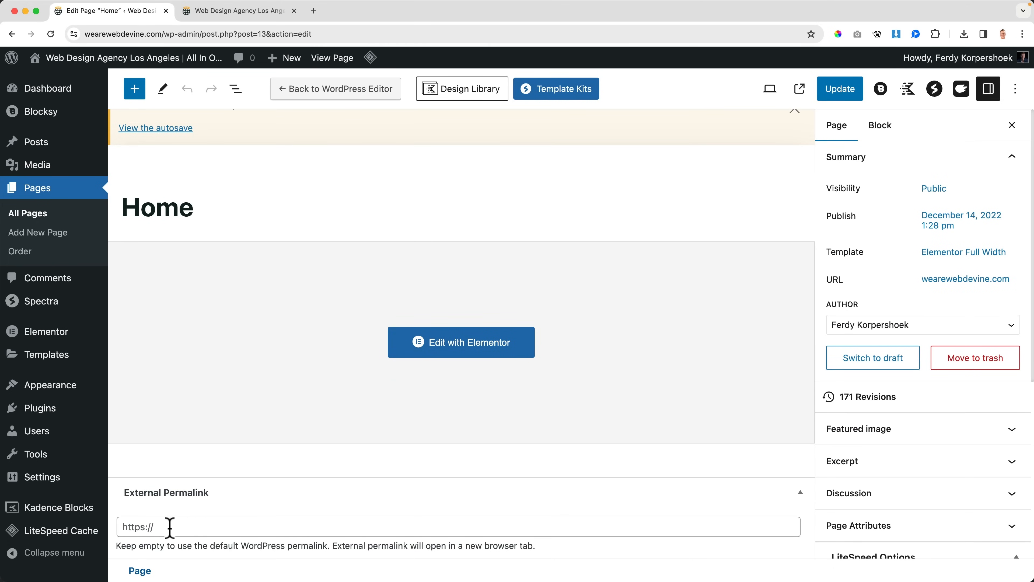
mouse_move(51, 462)
left_click(134, 516)
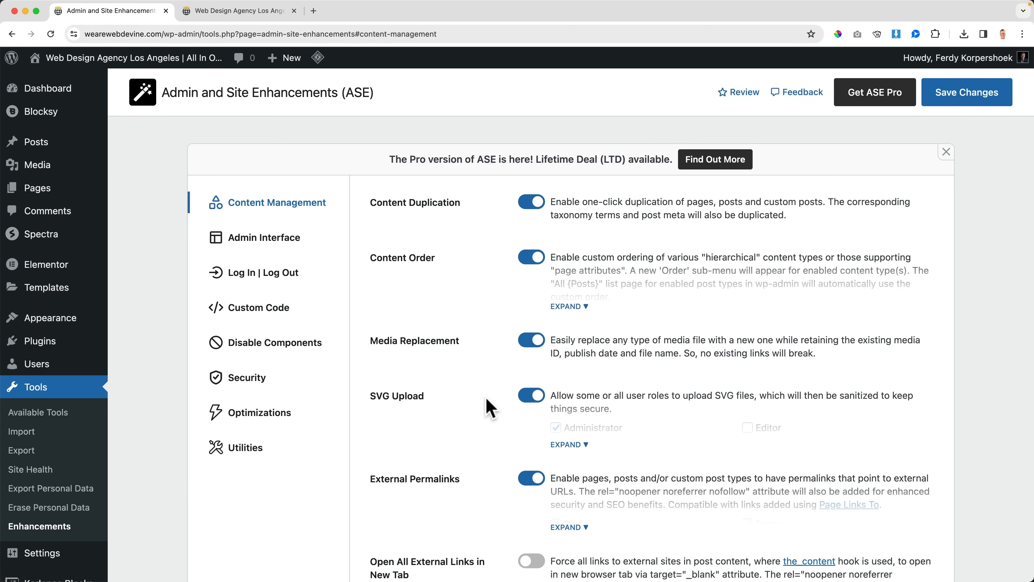
Step: Enable Allow Custom Navigation Menu Items to Open in New Tab and save the ASE settings
scroll(484, 403, "down", 5)
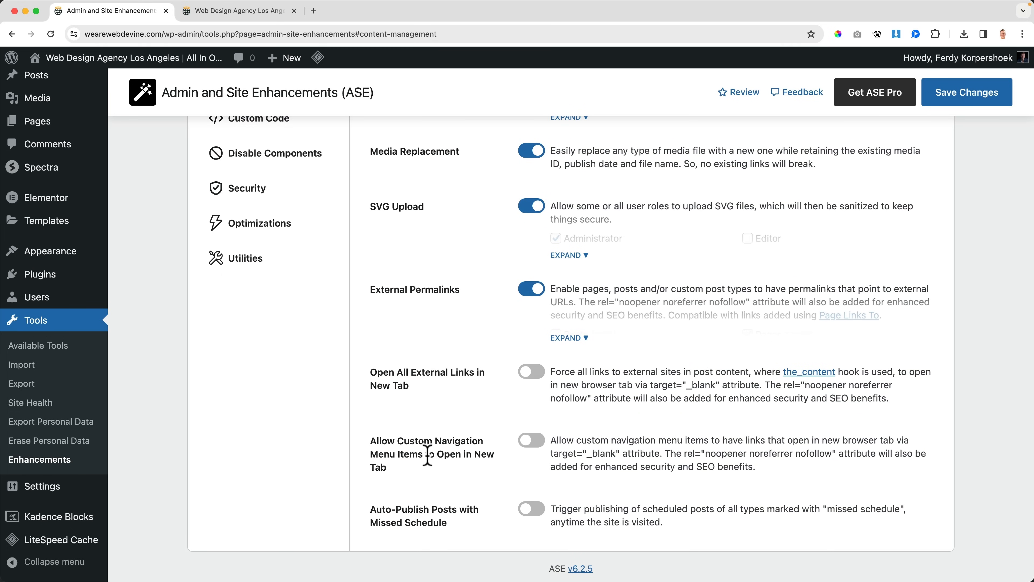
left_click(531, 441)
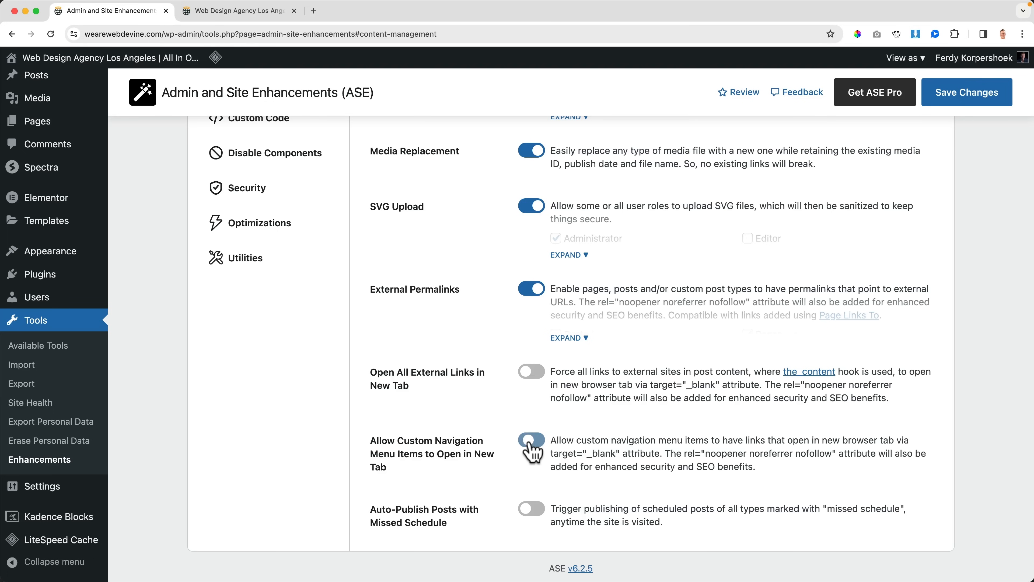
left_click(949, 98)
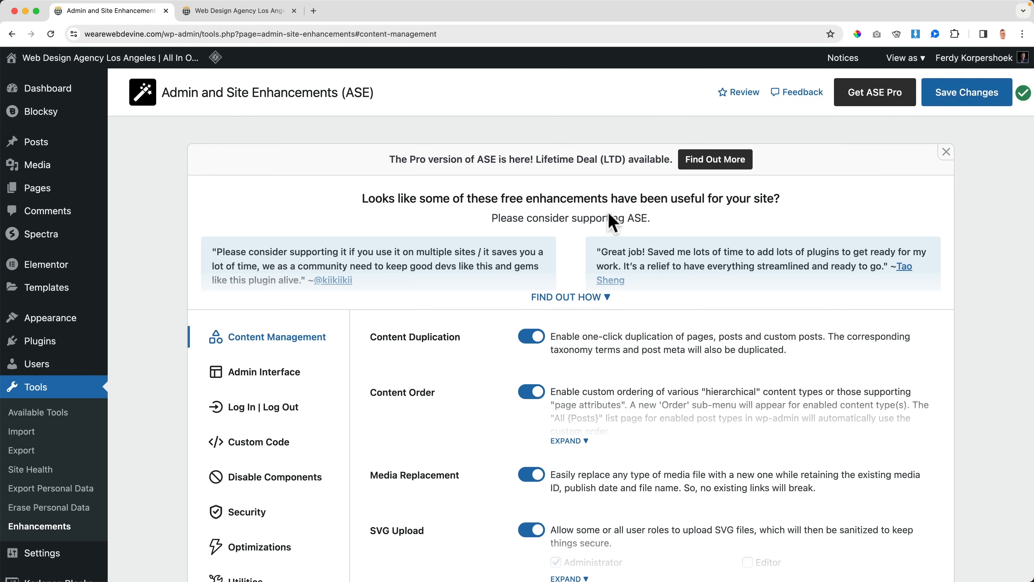
scroll(88, 487, "down", 1)
scroll(87, 487, "down", 5)
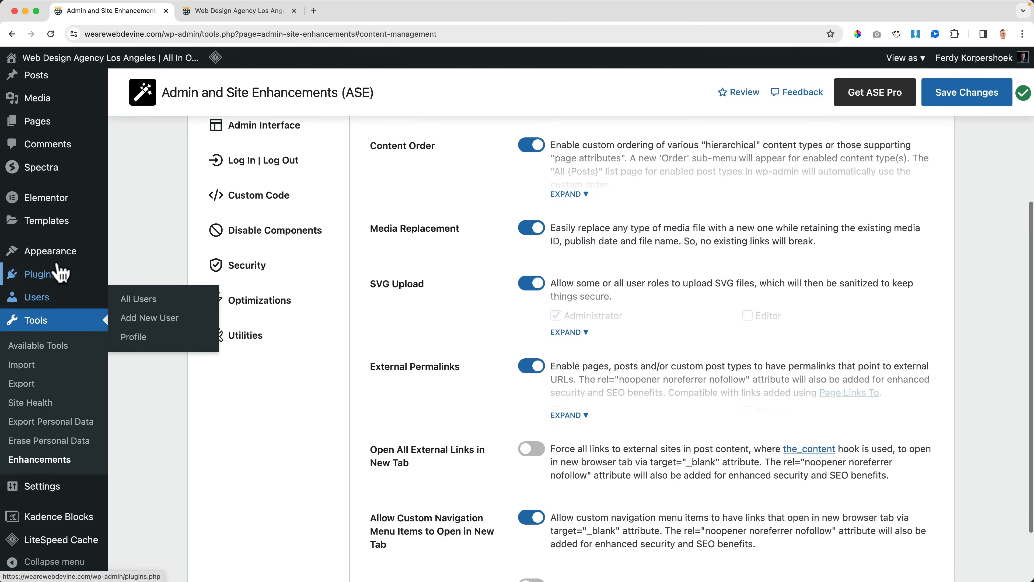
mouse_move(65, 249)
left_click(134, 310)
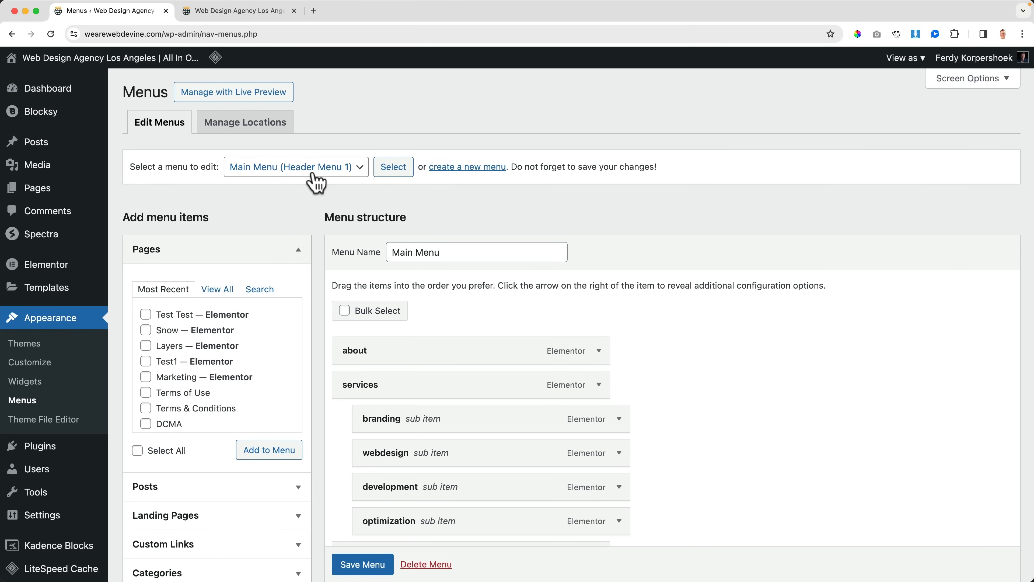
scroll(387, 381, "down", 4)
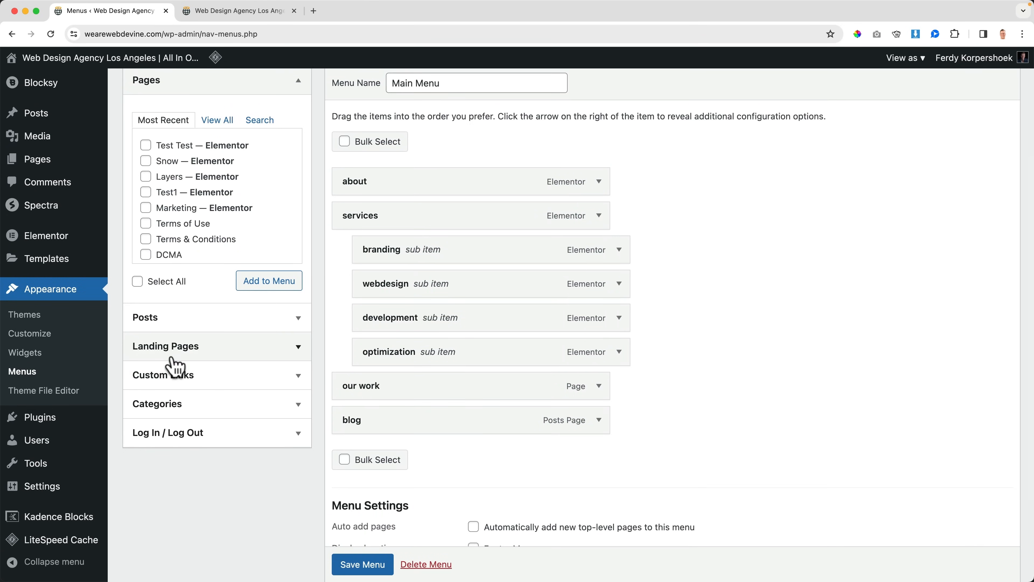
left_click(199, 384)
left_click(226, 218)
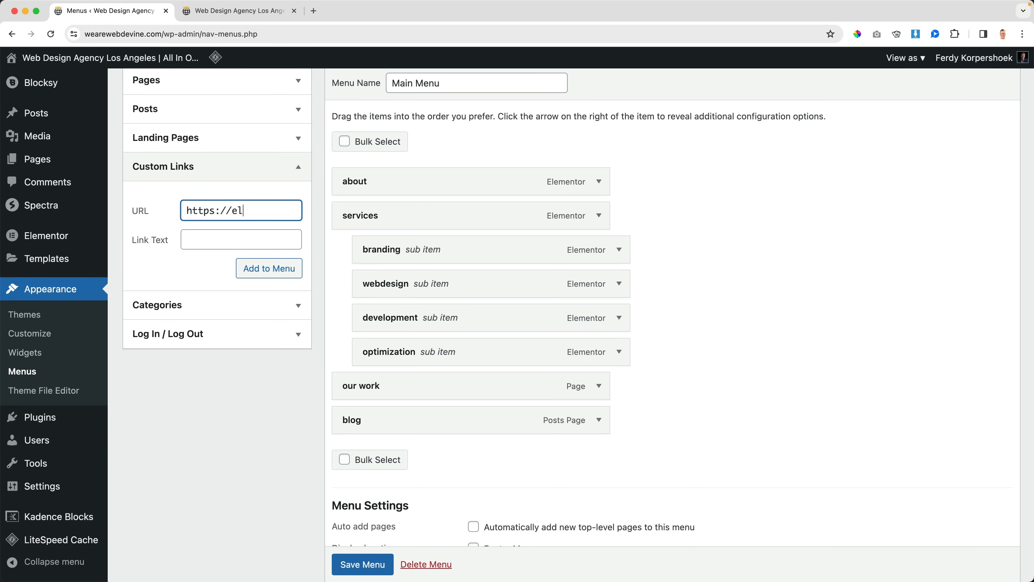
type("https://elementor.co")
key("Tab")
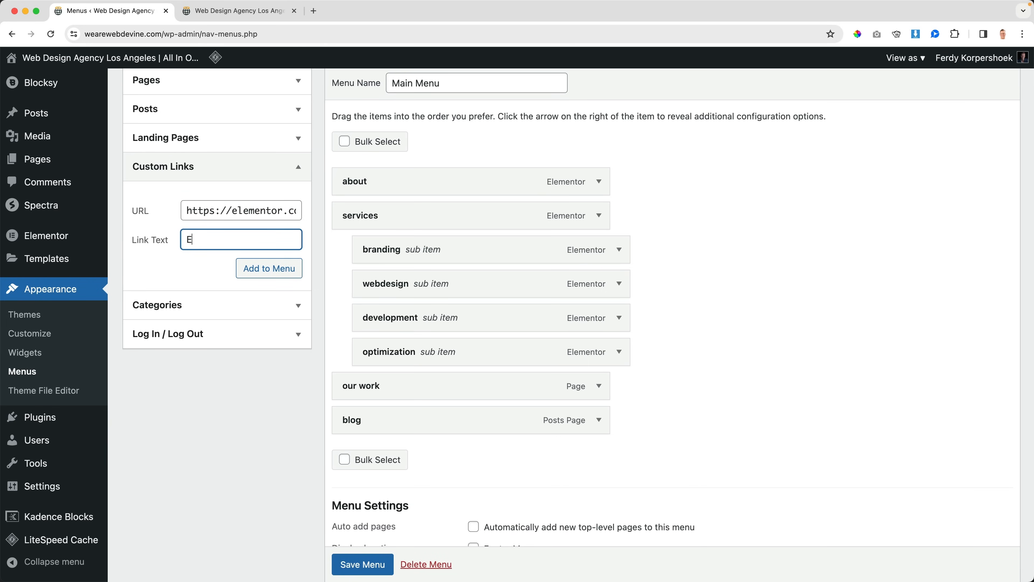
left_click(251, 270)
Step: Set the Elementor menu item to open in a new tab with the noopener noreferrer nofollow attribute, and save the menu
scroll(664, 469, "down", 2)
scroll(664, 468, "down", 1)
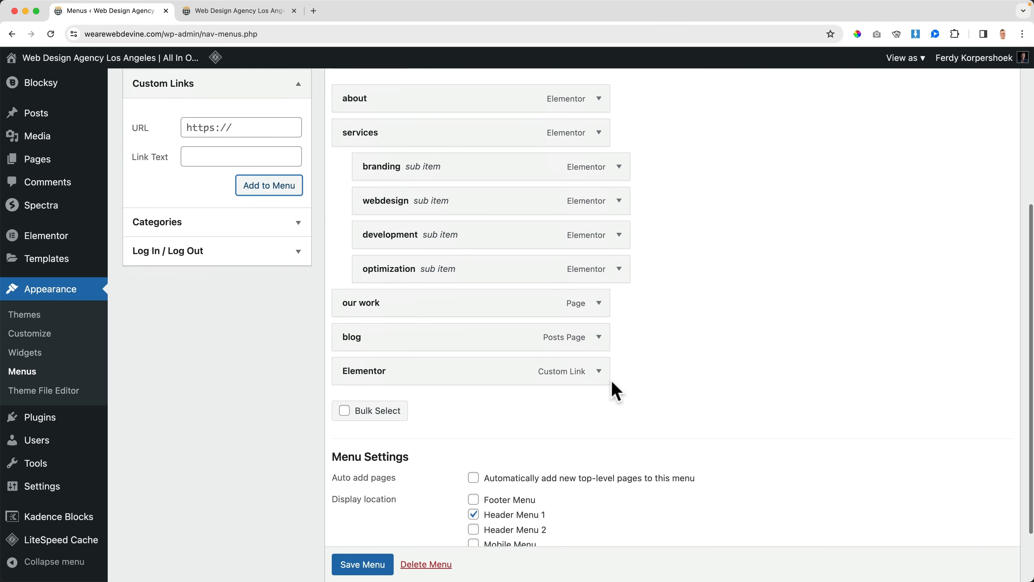
left_click(599, 371)
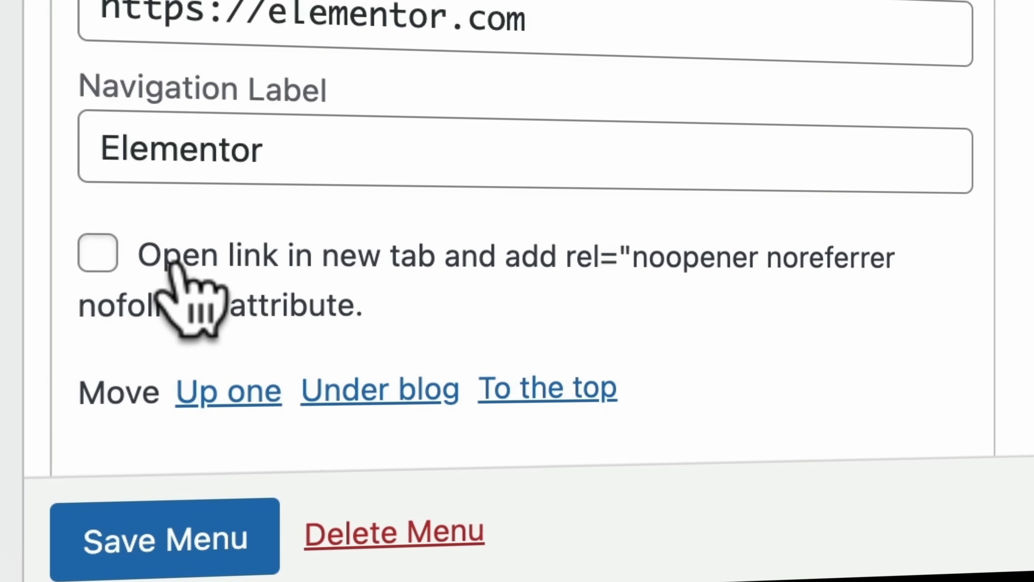
left_click(98, 252)
left_click(155, 554)
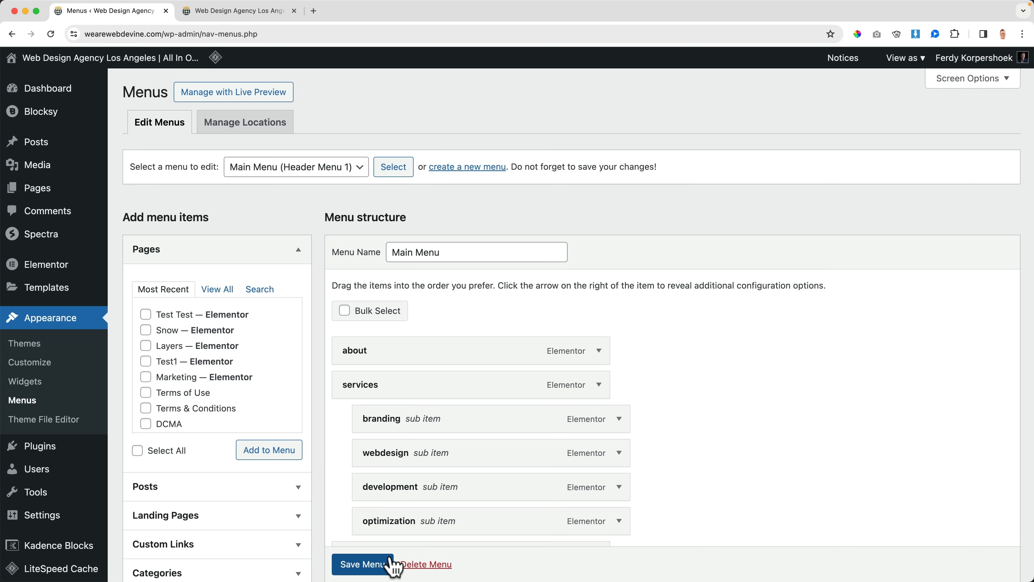
Step: Check the services menu item's options, and test the Elementor menu link on the site's homepage
left_click(599, 384)
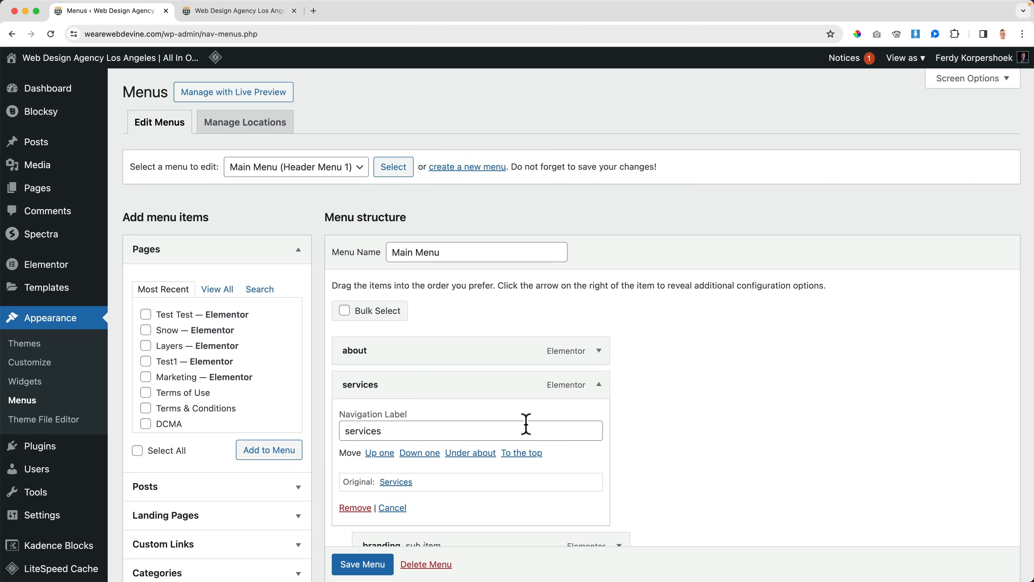
left_click(598, 386)
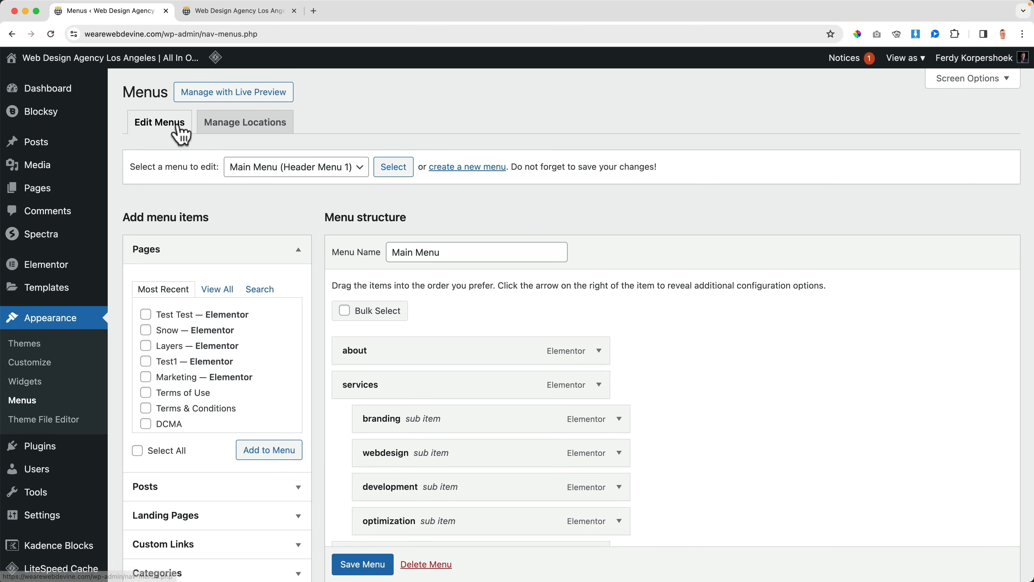
left_click(122, 61)
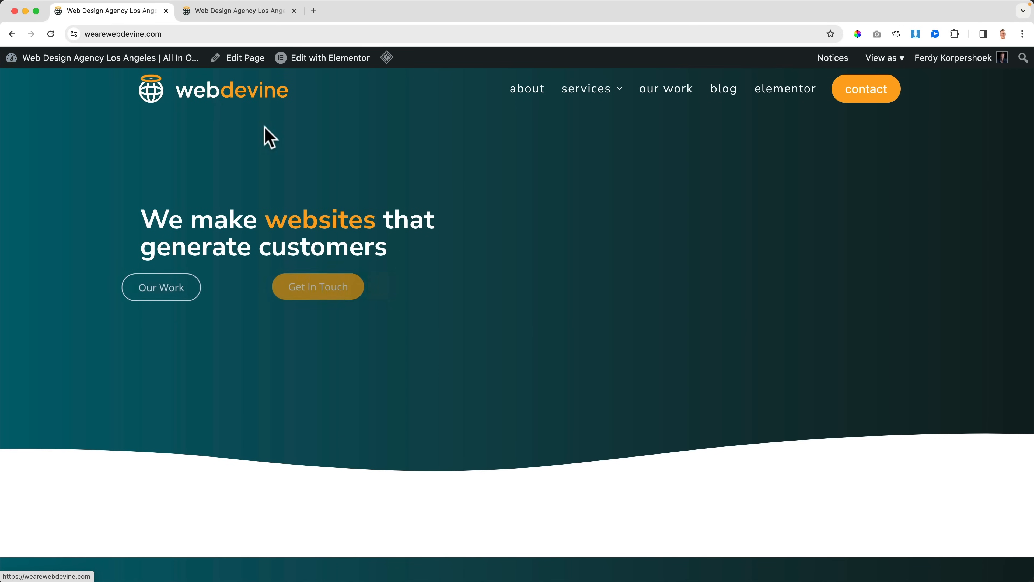
left_click(774, 94)
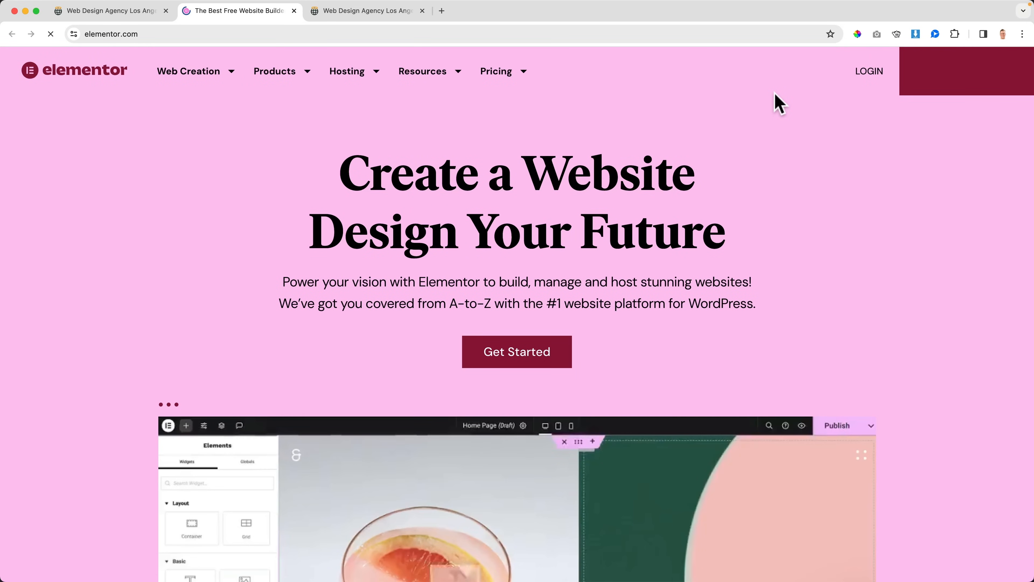
key("super+w")
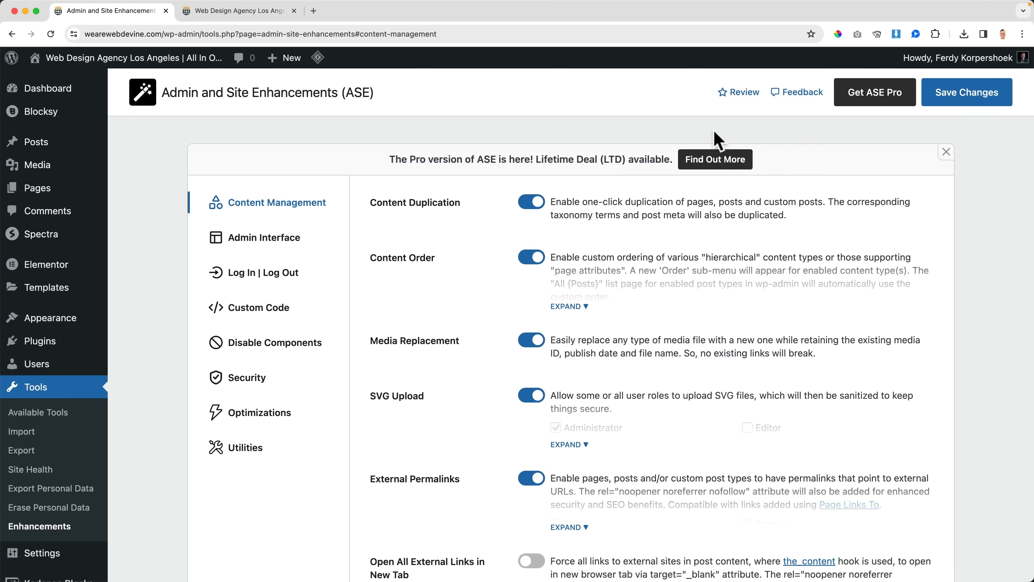
Step: Read the description of Auto-Publish Posts with Missed Schedule in the ASE content management settings
scroll(617, 299, "down", 5)
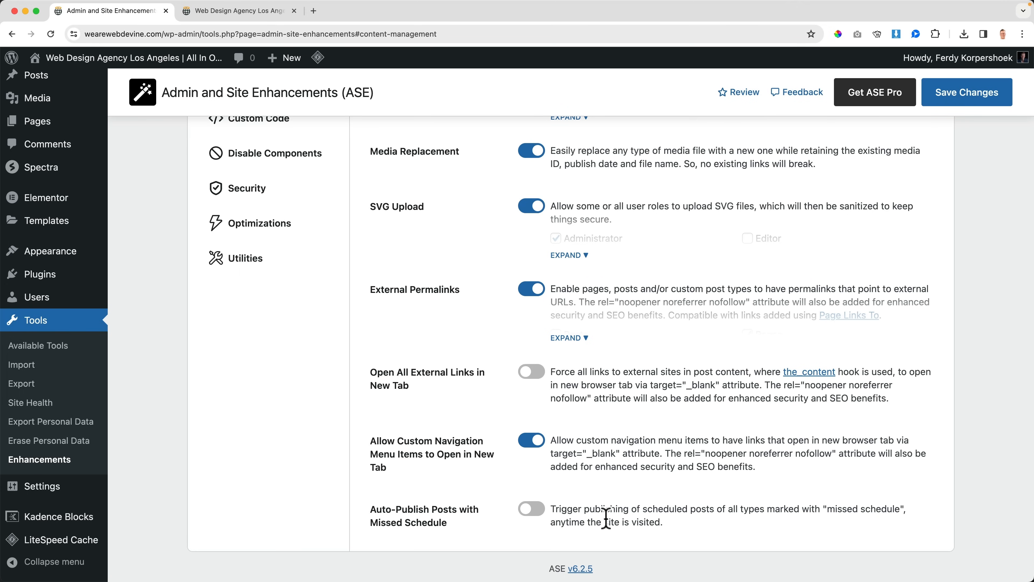
left_click_drag(688, 518, 665, 534)
left_click(373, 517)
left_click(675, 524)
scroll(299, 414, "up", 5)
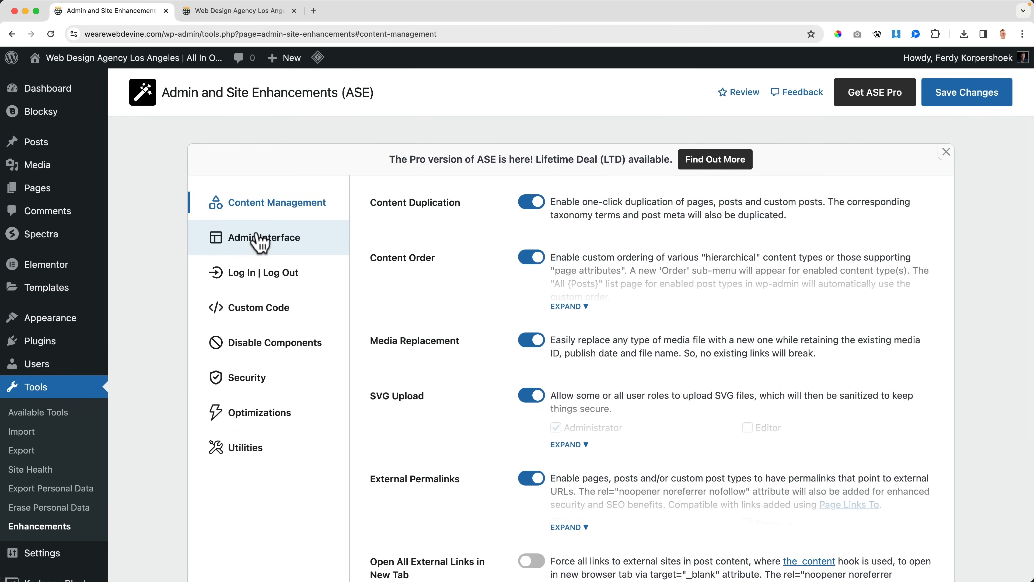
Step: Open the ASE Admin Interface settings and examine the elements of the admin bar on the site's homepage
left_click(260, 240)
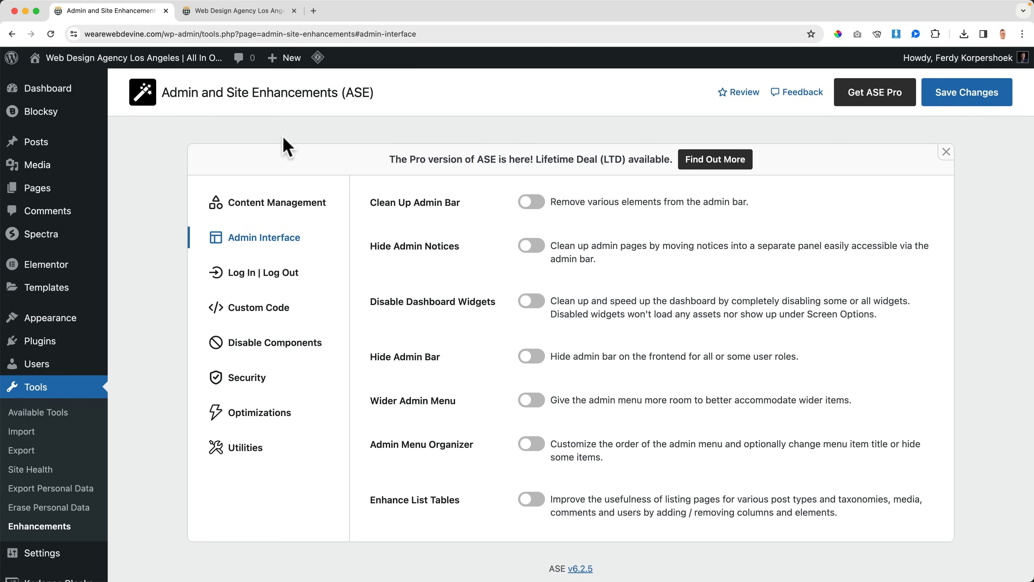
left_click(203, 12)
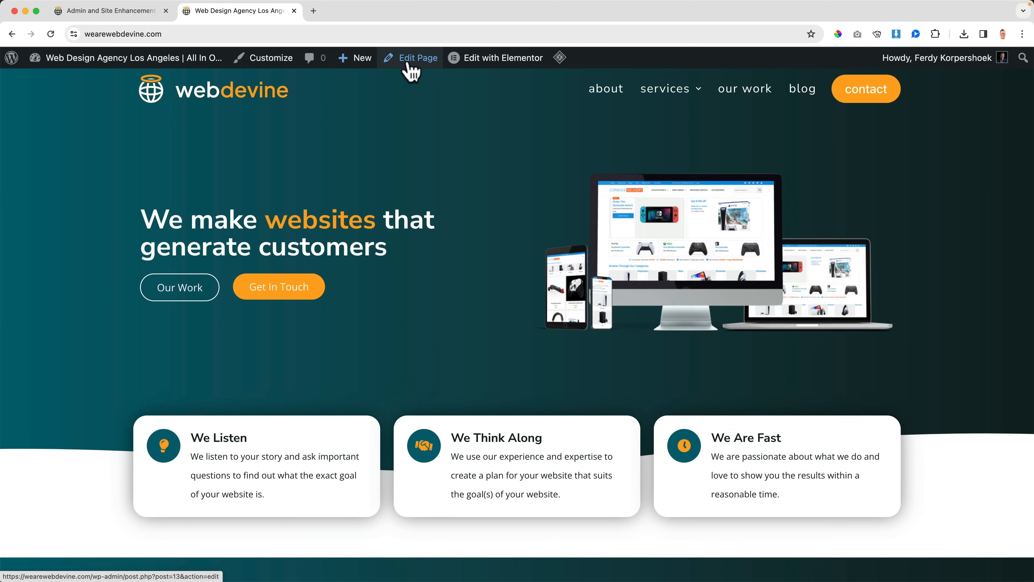
mouse_move(557, 63)
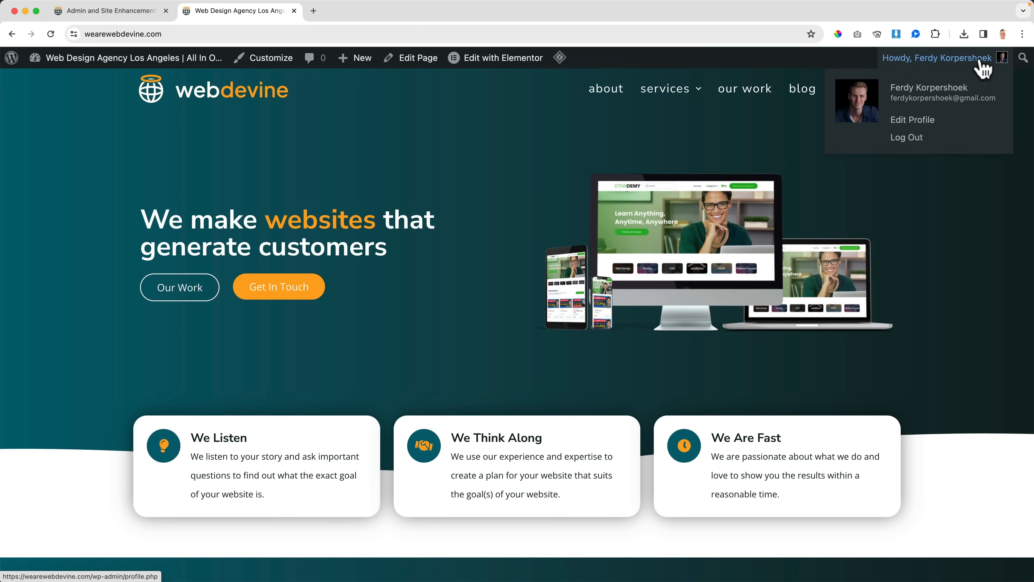
mouse_move(24, 59)
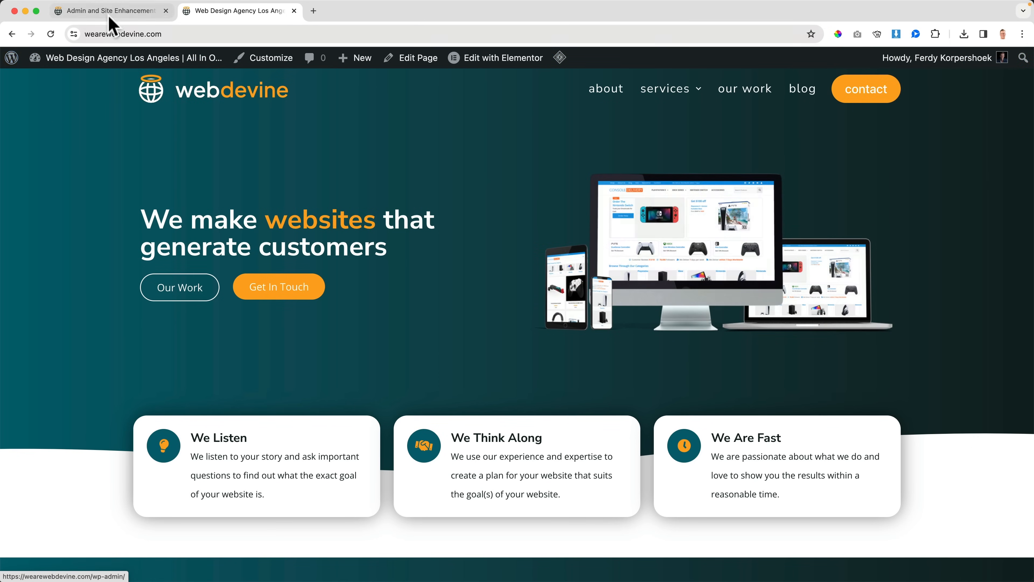
Step: Enable Clean Up Admin Bar in the ASE settings and choose to remove the WordPress logo/menu
left_click(112, 16)
left_click(532, 201)
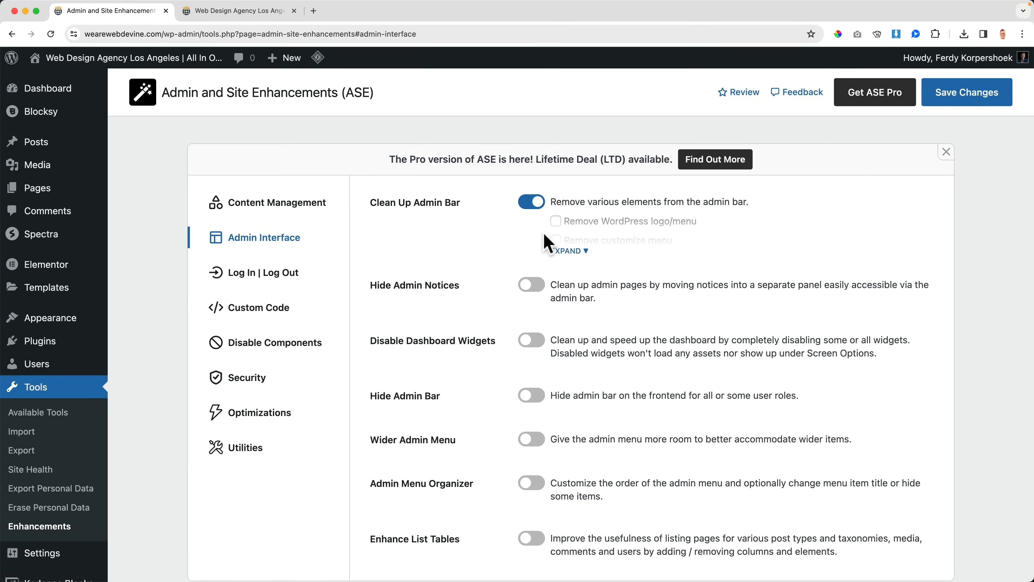
left_click(571, 252)
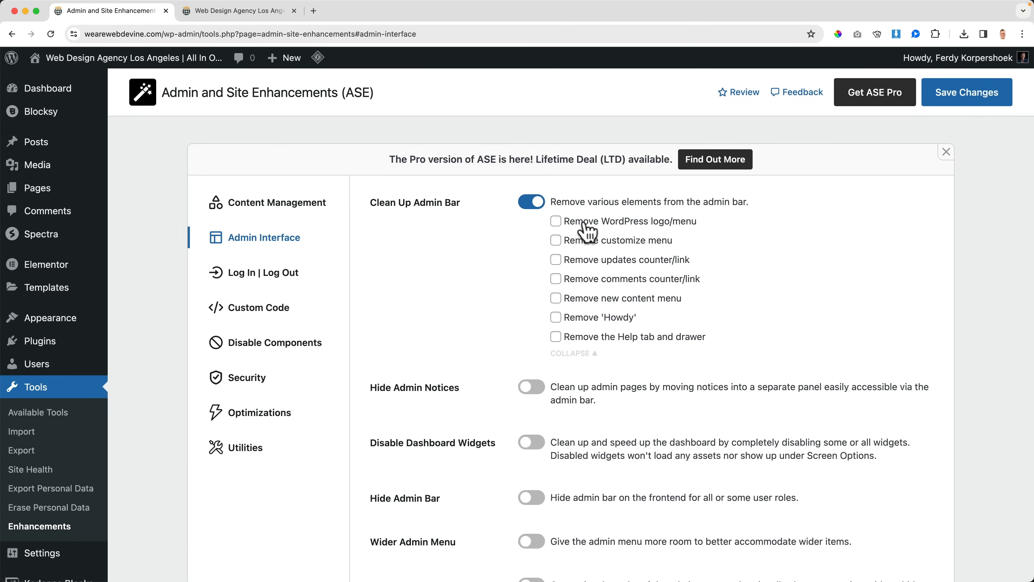
left_click(556, 222)
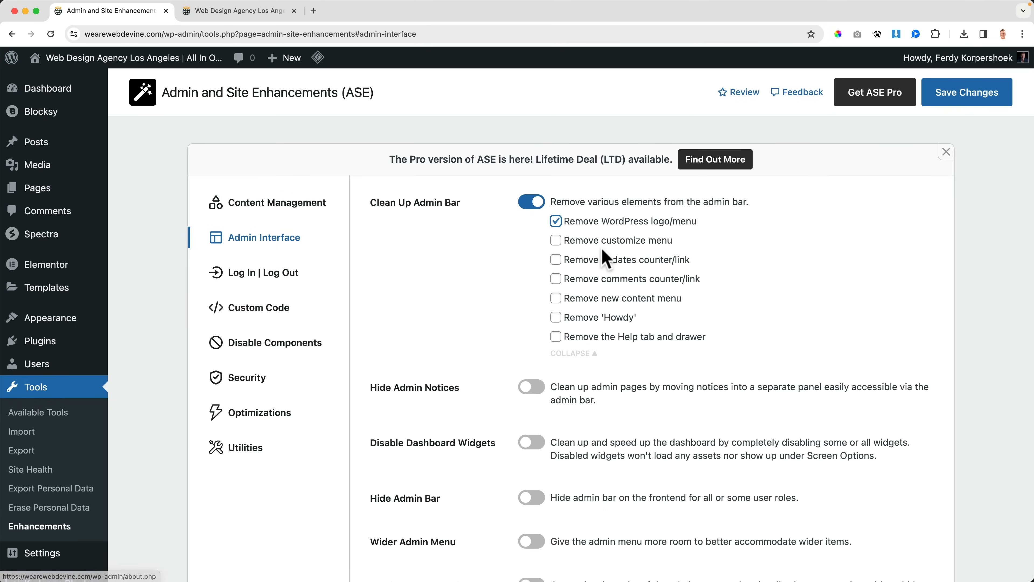
Step: Also remove the customize menu, updates counter, comments counter, new content menu, 'Howdy', and Help tab and drawer from the admin bar, and save
left_click(238, 17)
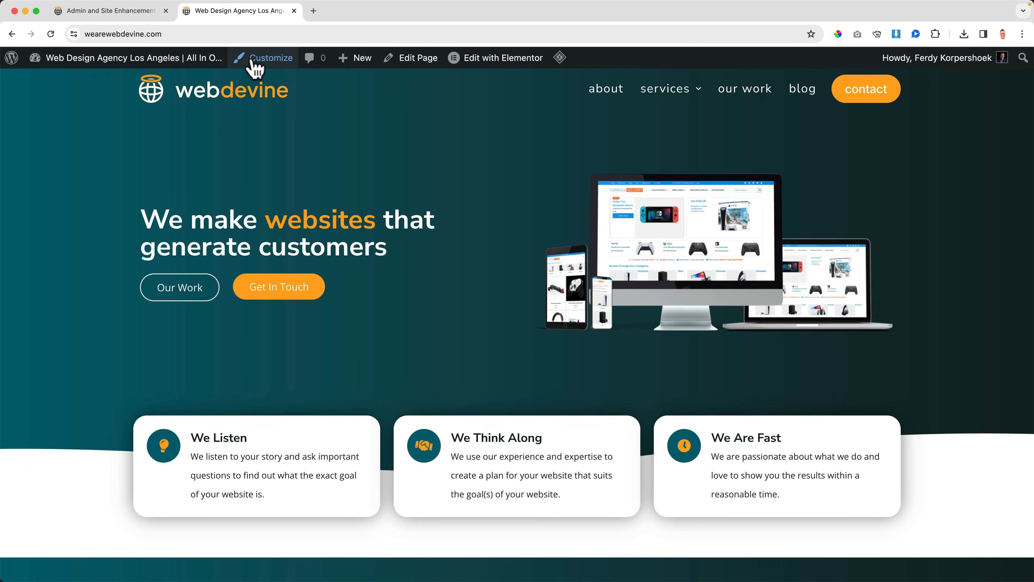
left_click(143, 12)
left_click(557, 260)
left_click(556, 298)
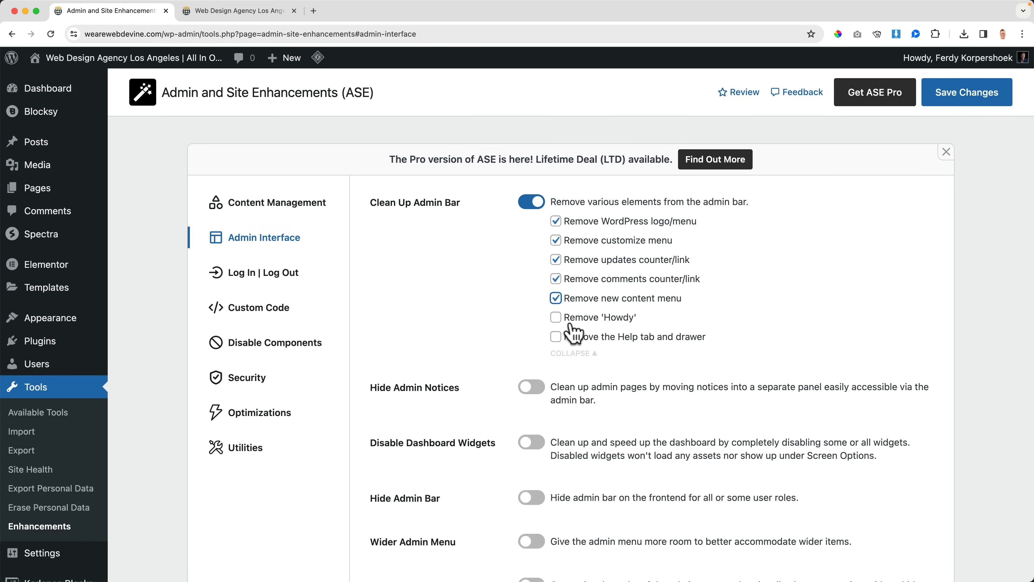
left_click(556, 317)
left_click(556, 336)
left_click(958, 101)
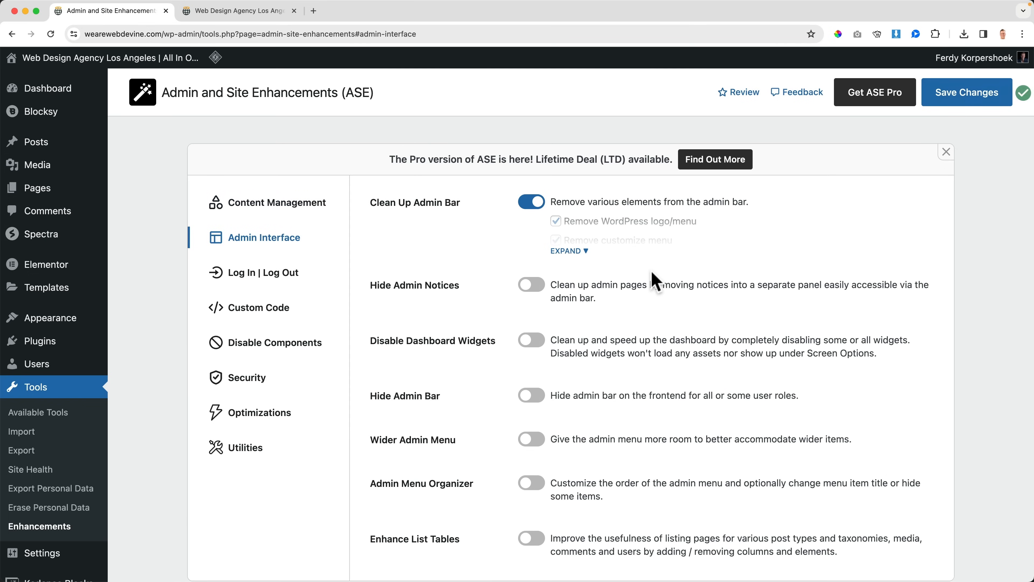
Step: Reload the site's homepage and compare its admin bar with the selected Clean Up Admin Bar options
left_click(256, 18)
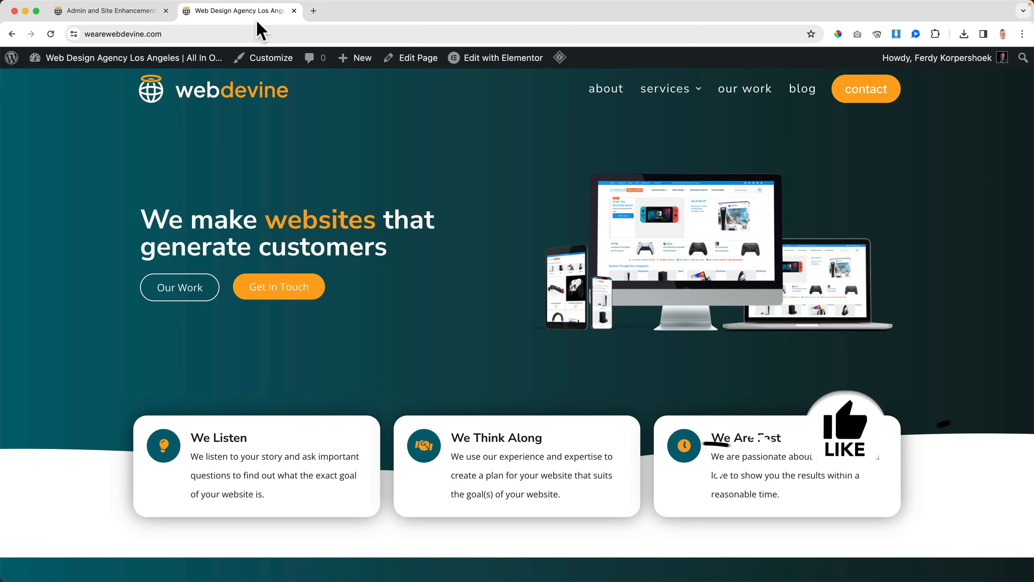
key("super+r")
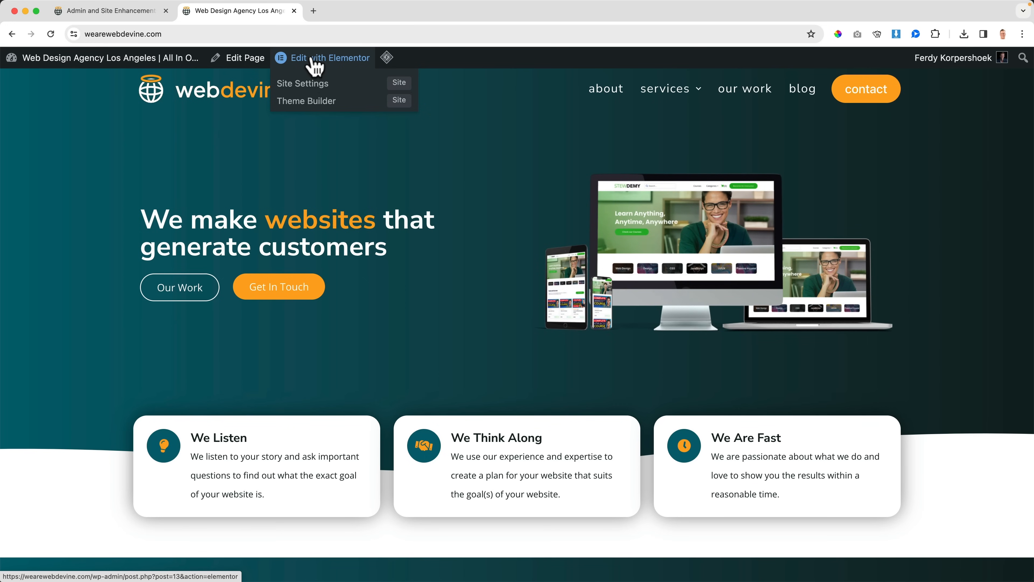
left_click(123, 11)
left_click(570, 250)
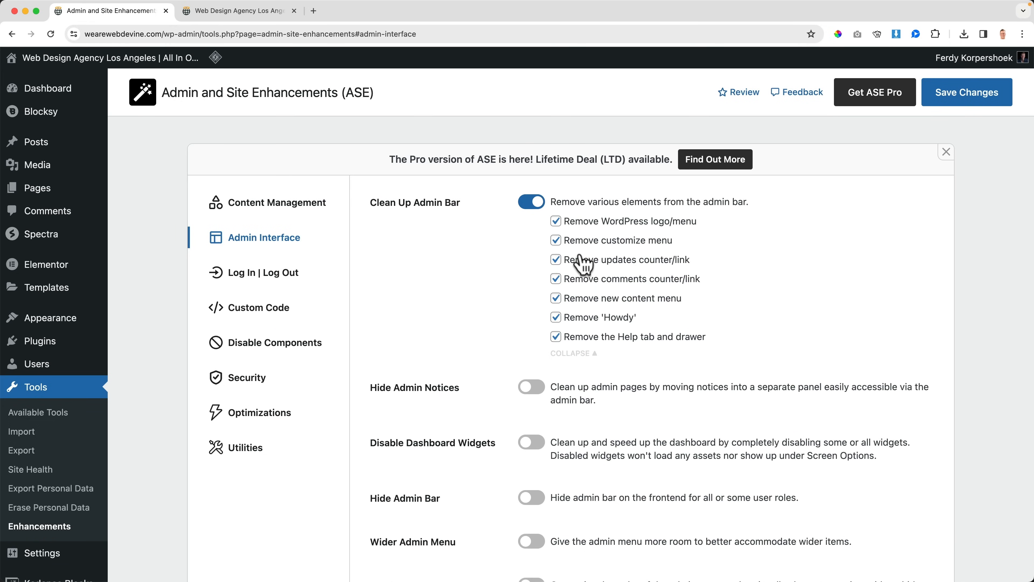
left_click(281, 11)
mouse_move(291, 58)
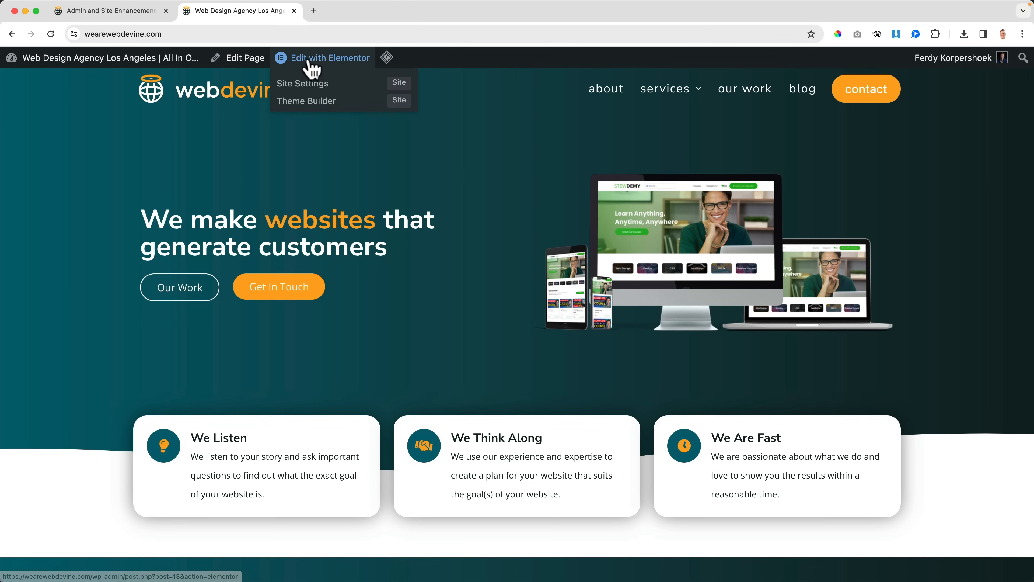
Step: Examine the remaining admin bar menus on the site's homepage and review the Clean Up Admin Bar options in the ASE settings
mouse_move(388, 61)
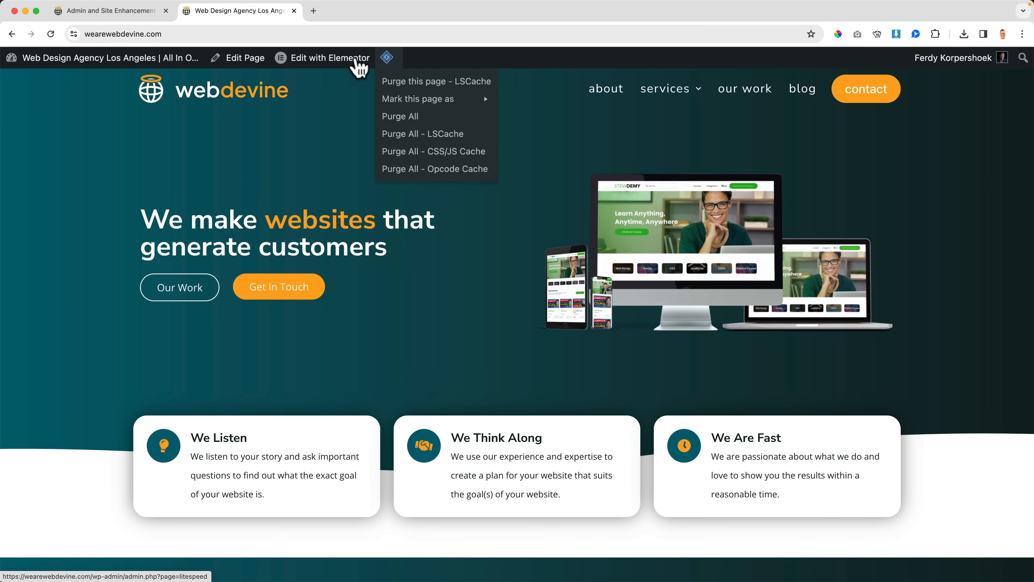
mouse_move(19, 65)
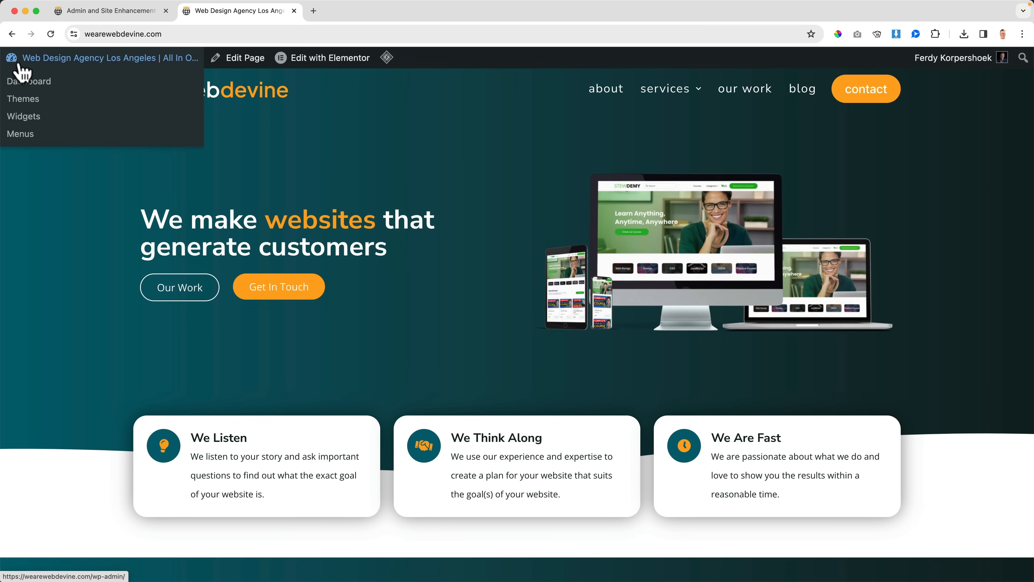
left_click(110, 11)
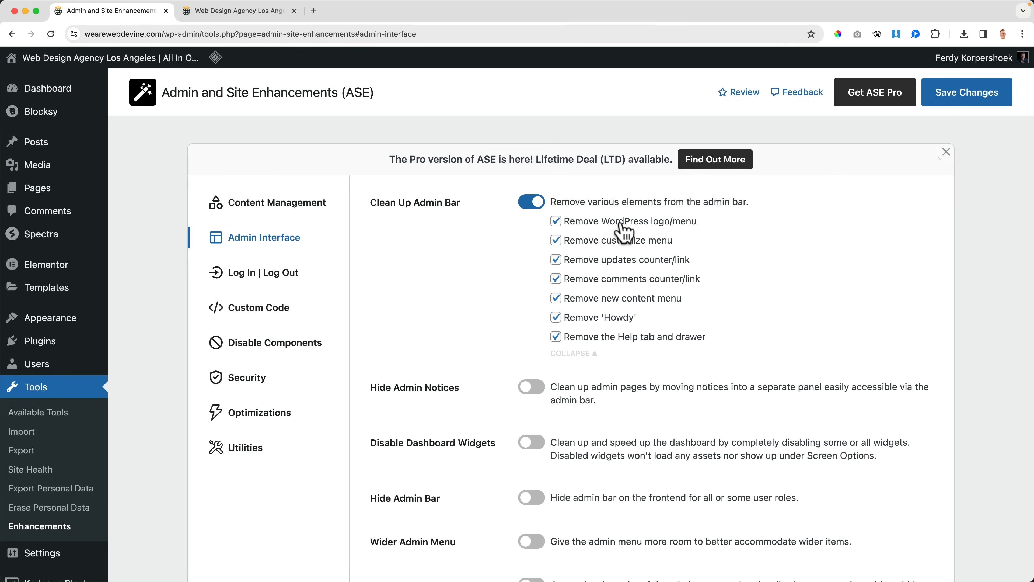
scroll(501, 236, "down", 3)
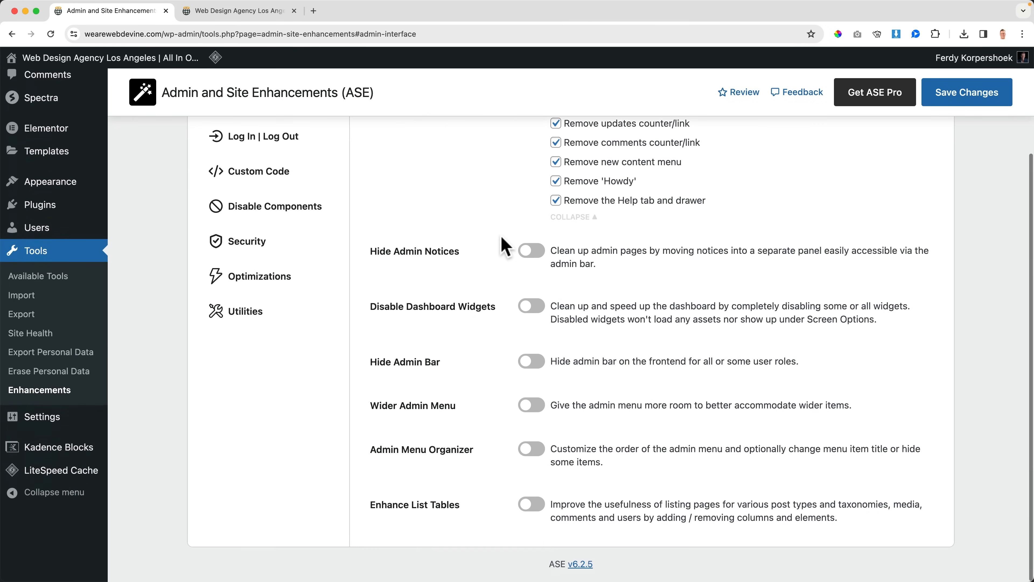
scroll(419, 247, "up", 3)
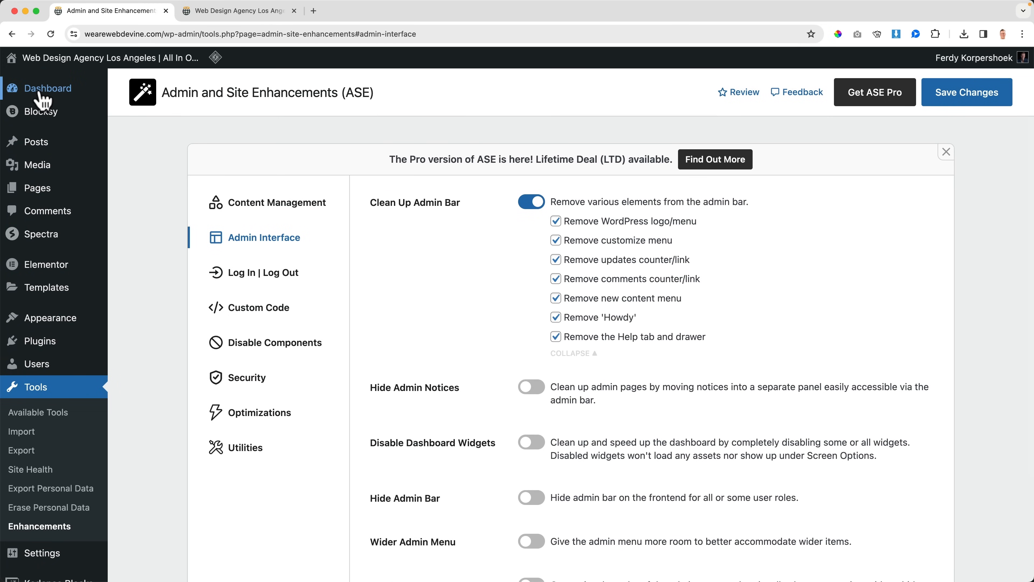
Step: Check the Dashboard for admin notices, enable Hide Admin Notices in the ASE Admin Interface settings, and save the changes
left_click(41, 91)
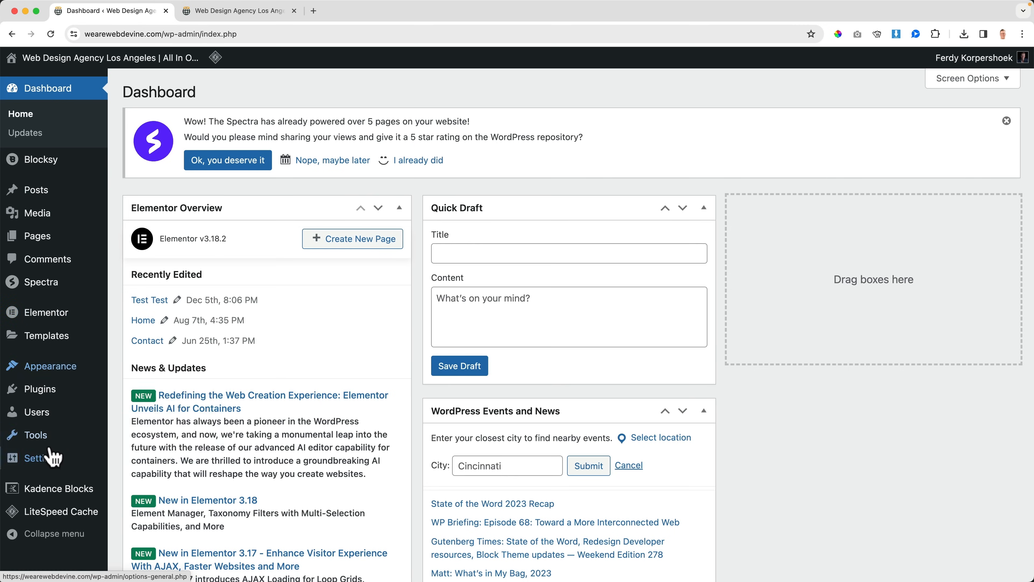
mouse_move(49, 442)
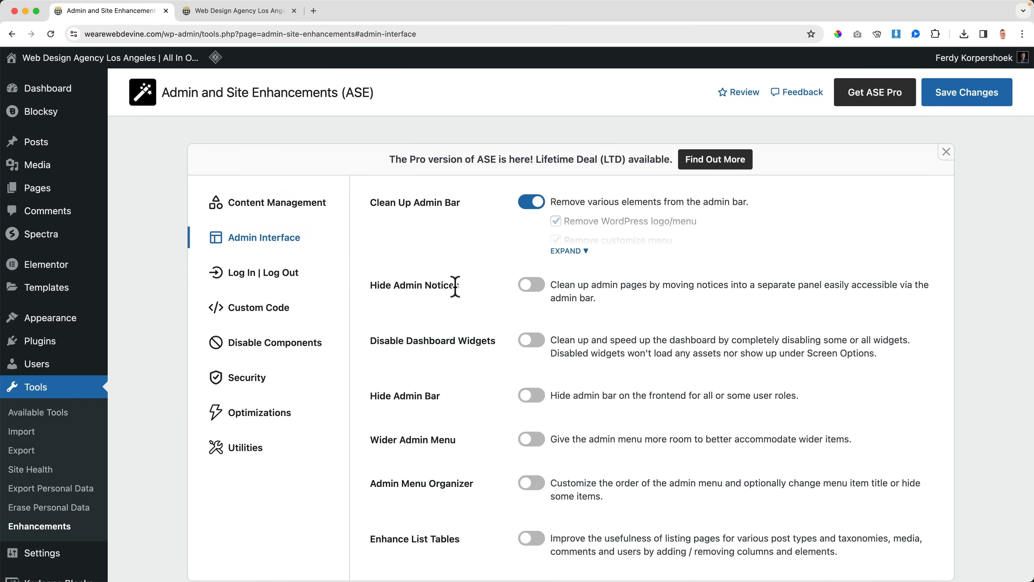
left_click(952, 111)
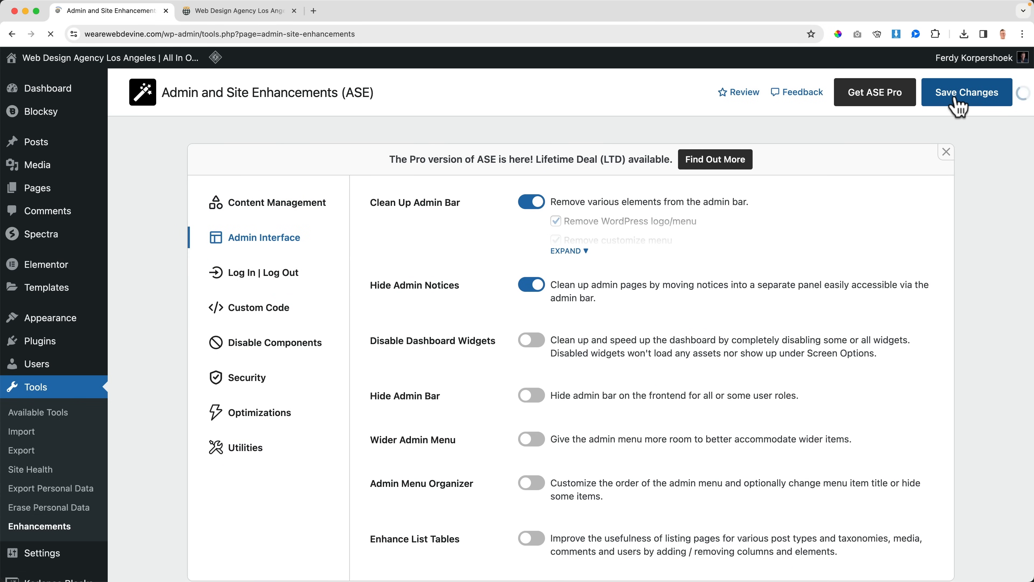
Step: Check the Dashboard and Media Library for admin notices and view the separate Admin Notices panel
left_click(57, 98)
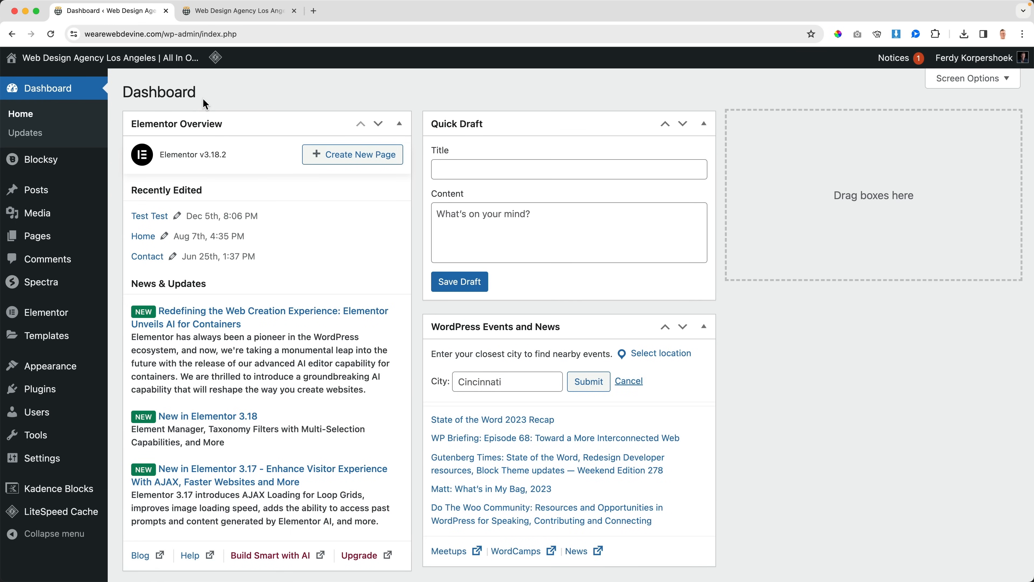
left_click(40, 215)
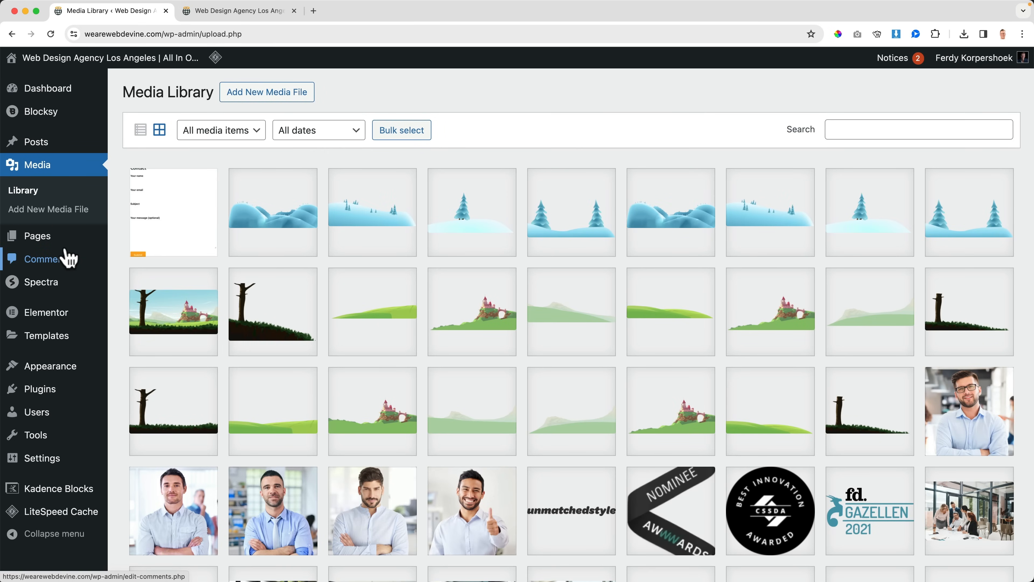
mouse_move(64, 423)
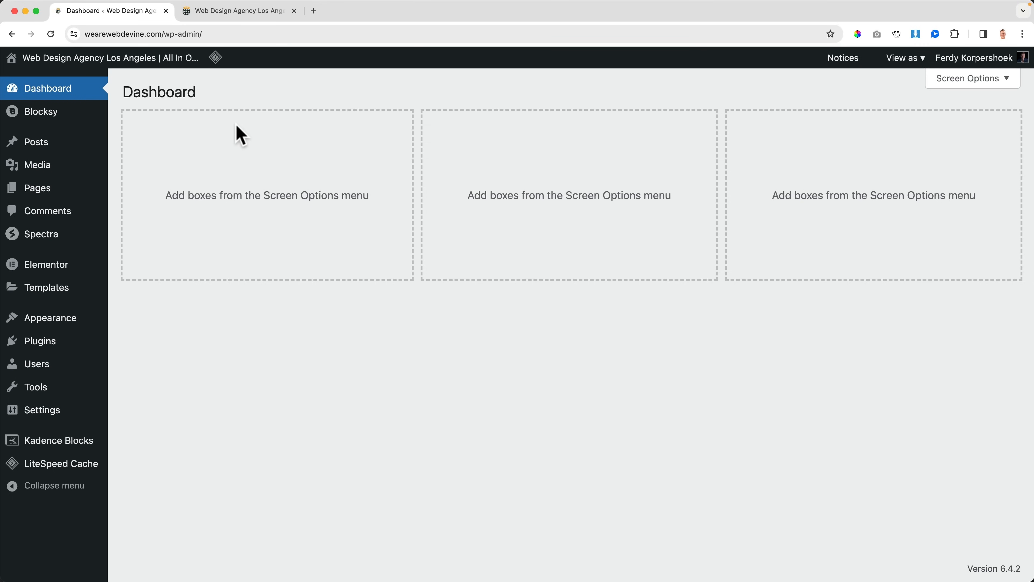
left_click(842, 60)
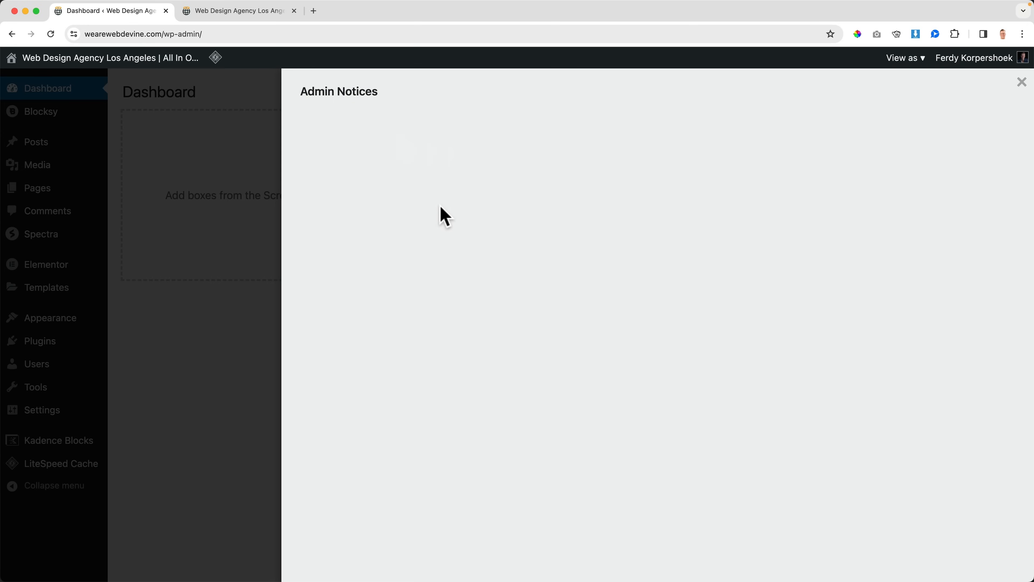
key("Escape")
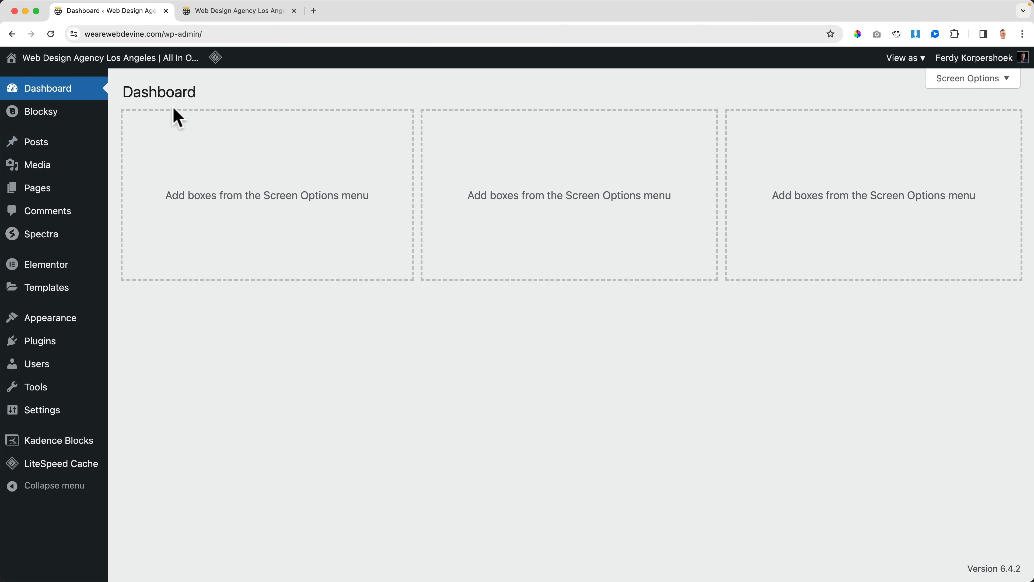
Step: Review Disable Dashboard Widgets in the ASE Admin Interface settings and open the WordPress Dashboard in the homepage's tab
mouse_move(58, 439)
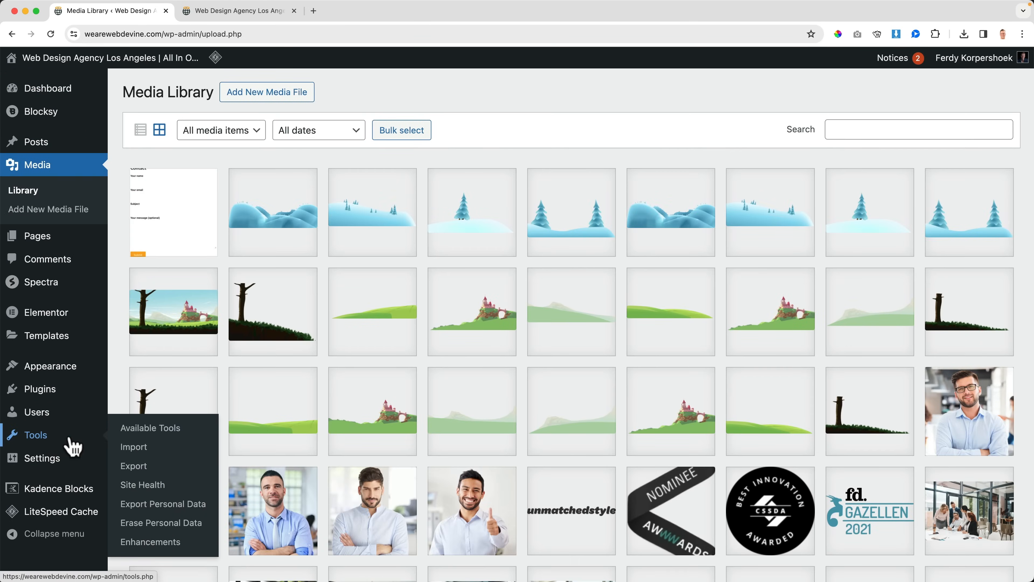
left_click(152, 545)
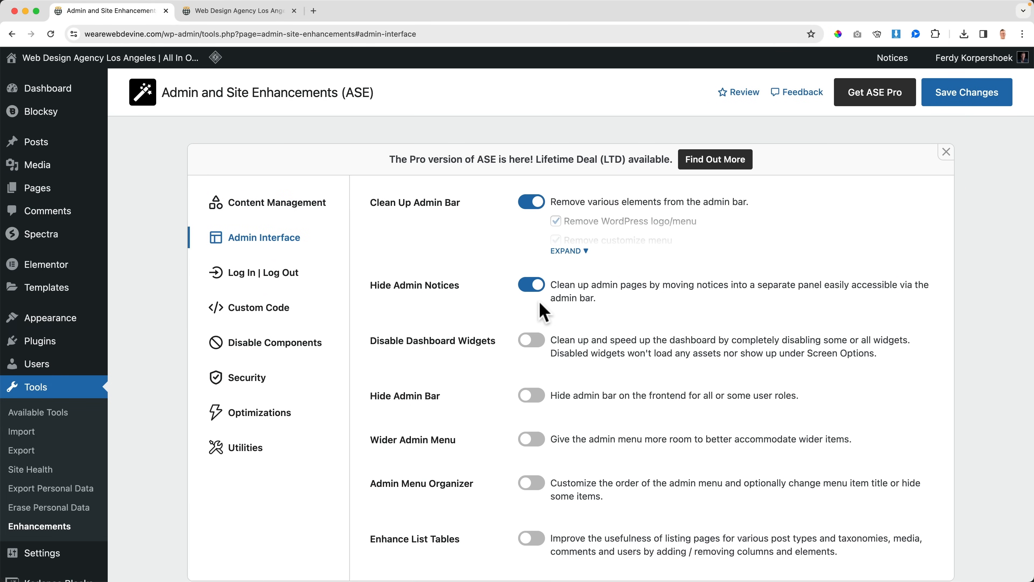
scroll(545, 307, "down", 3)
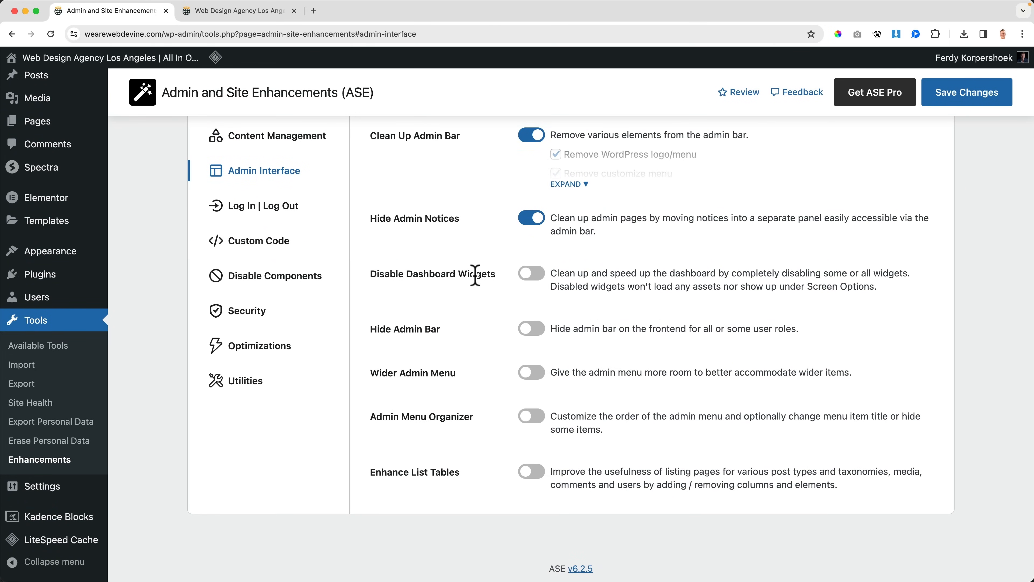
left_click(240, 12)
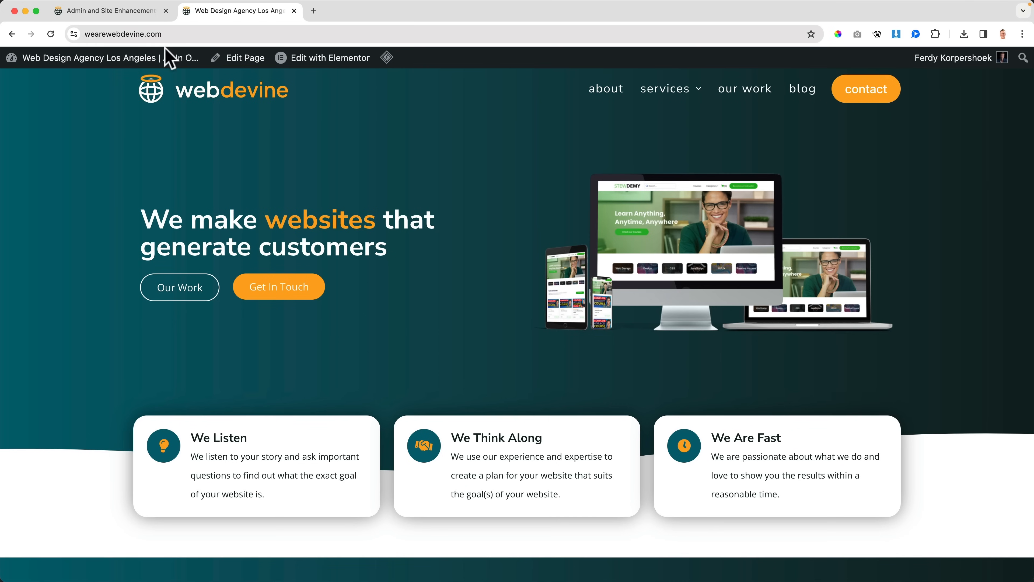
left_click(131, 62)
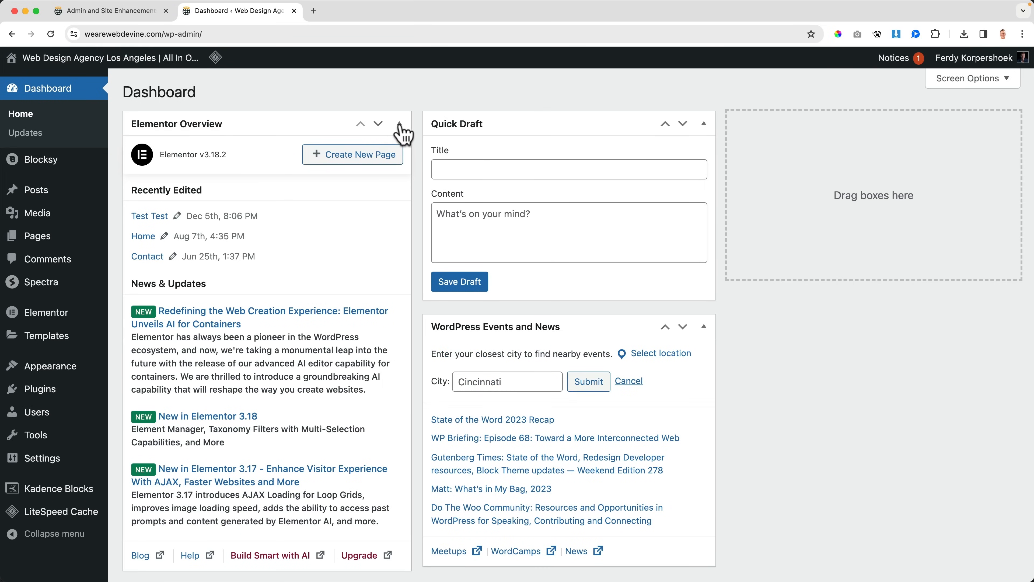
Step: Collapse the Elementor Overview, Site Health Status, At a Glance, Activity, Quick Draft, and WordPress Events and News widgets on the Dashboard
left_click(399, 124)
left_click(399, 162)
left_click(399, 201)
left_click(400, 240)
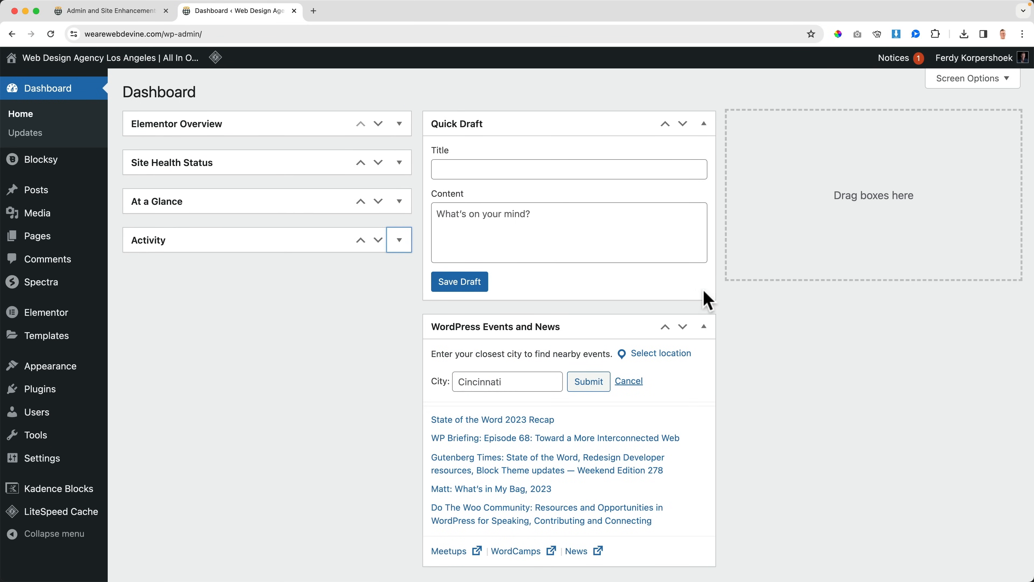
left_click(704, 326)
left_click(703, 124)
Step: Hide the Elementor Overview, Site Health Status and Activity widgets through Screen Options, leaving At a Glance, Quick Draft and WordPress Events and News shown
left_click(972, 80)
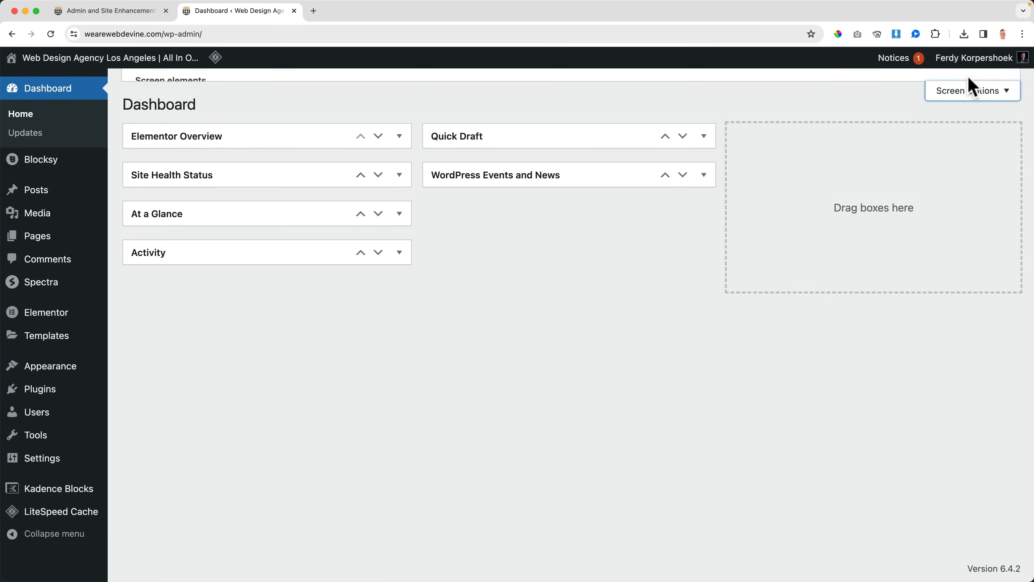
left_click(179, 154)
left_click(287, 152)
left_click(368, 151)
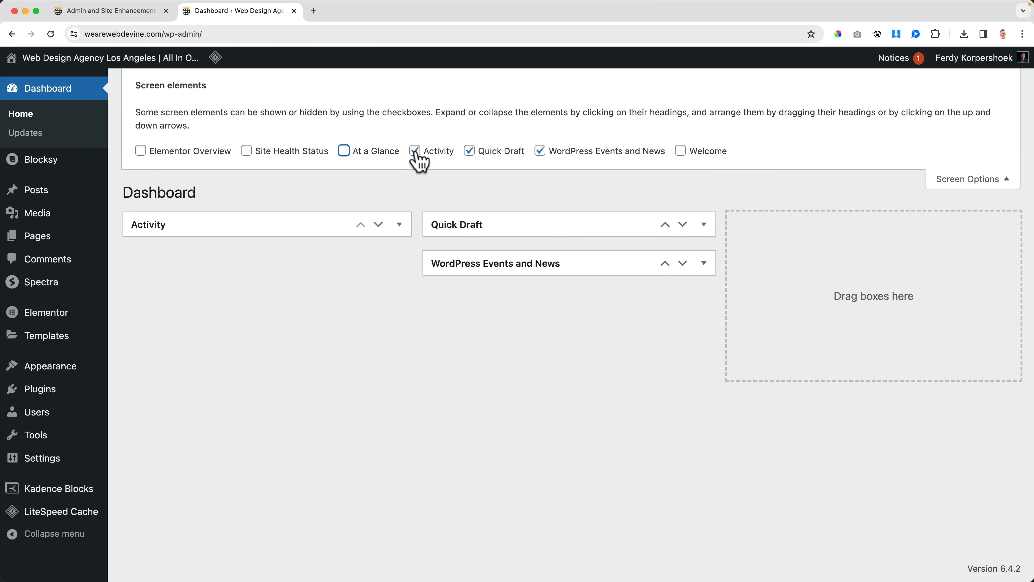
left_click(433, 151)
left_click(496, 152)
left_click(575, 151)
left_click(575, 152)
left_click(491, 153)
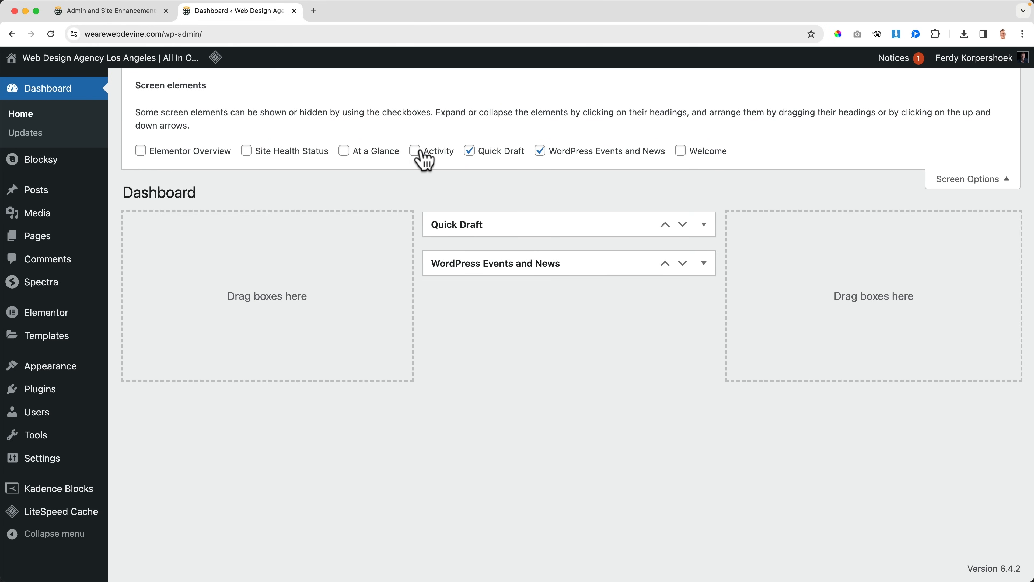
left_click(371, 153)
Step: Enable Disable Dashboard Widgets in the ASE settings, select all six listed widgets from Activity to WordPress Events and News, and save
left_click(137, 15)
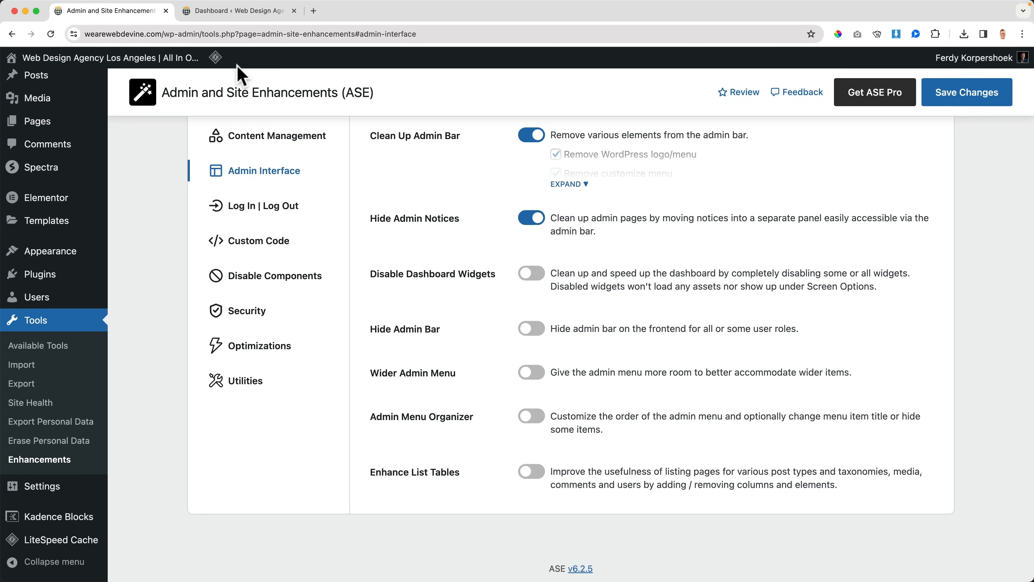
left_click(525, 273)
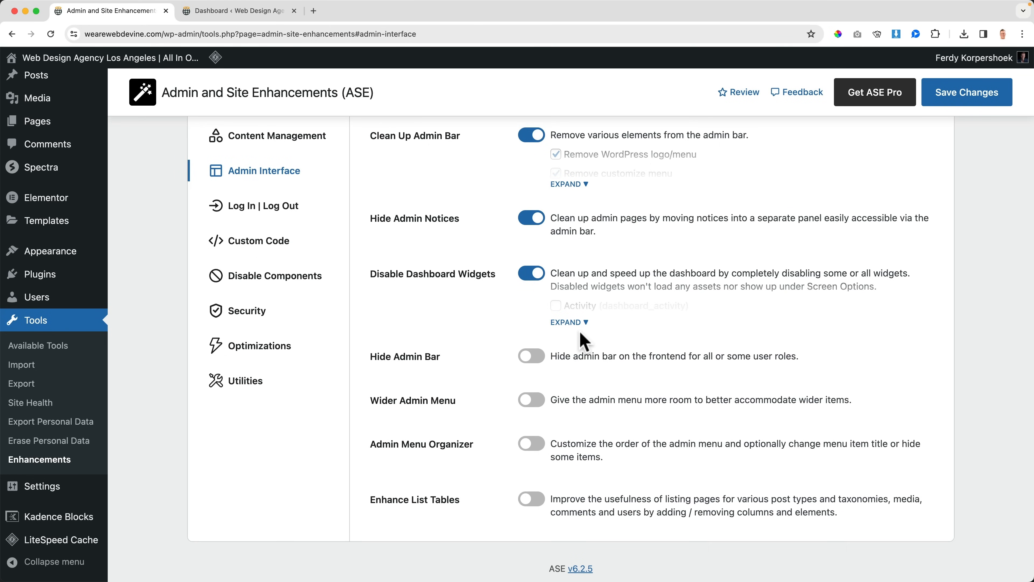
left_click(570, 322)
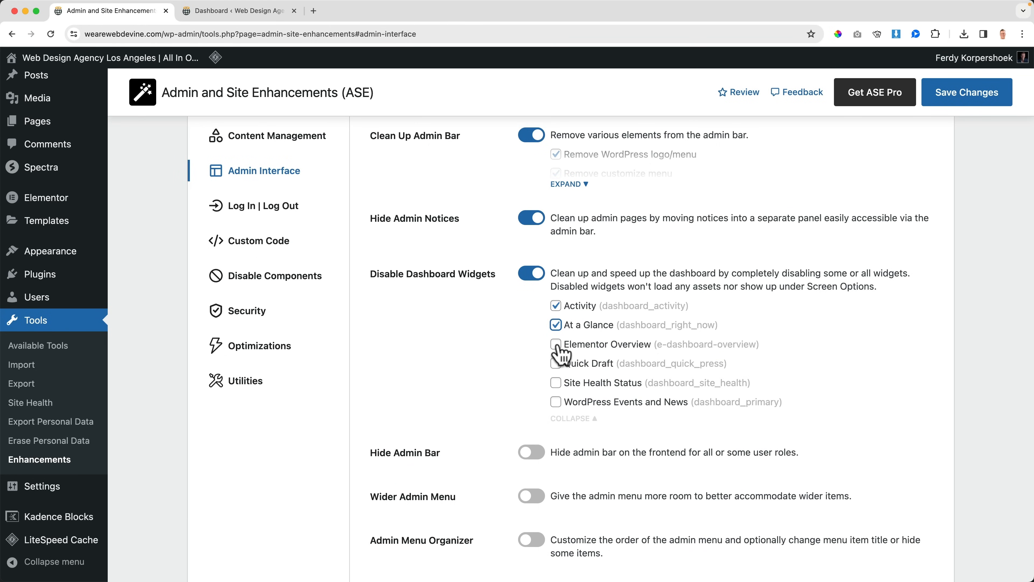
left_click(556, 364)
left_click(556, 383)
left_click(556, 402)
left_click(955, 109)
Step: Reload the Dashboard and inspect which widgets are still offered in its Screen Options
left_click(236, 12)
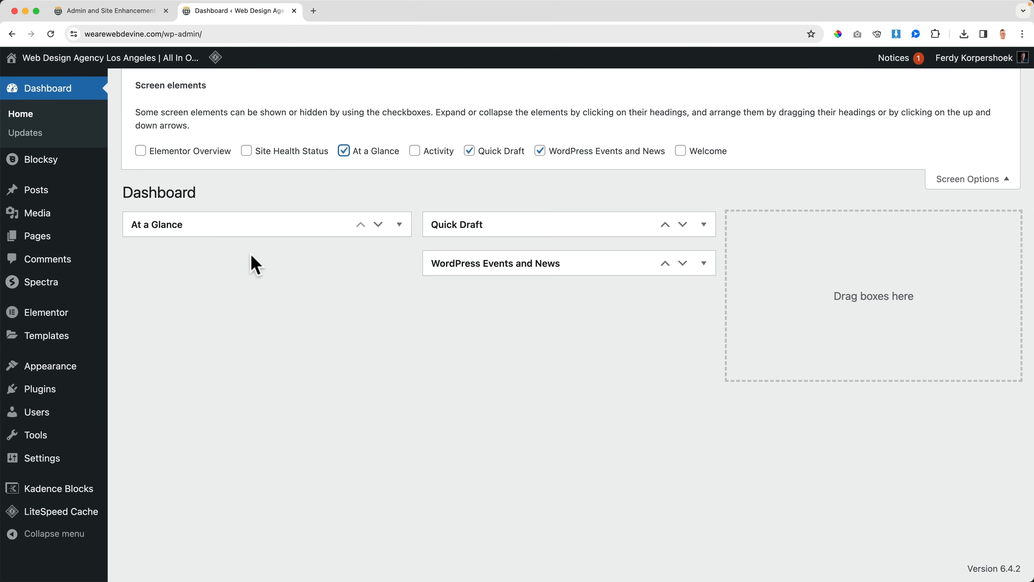
key("super+r")
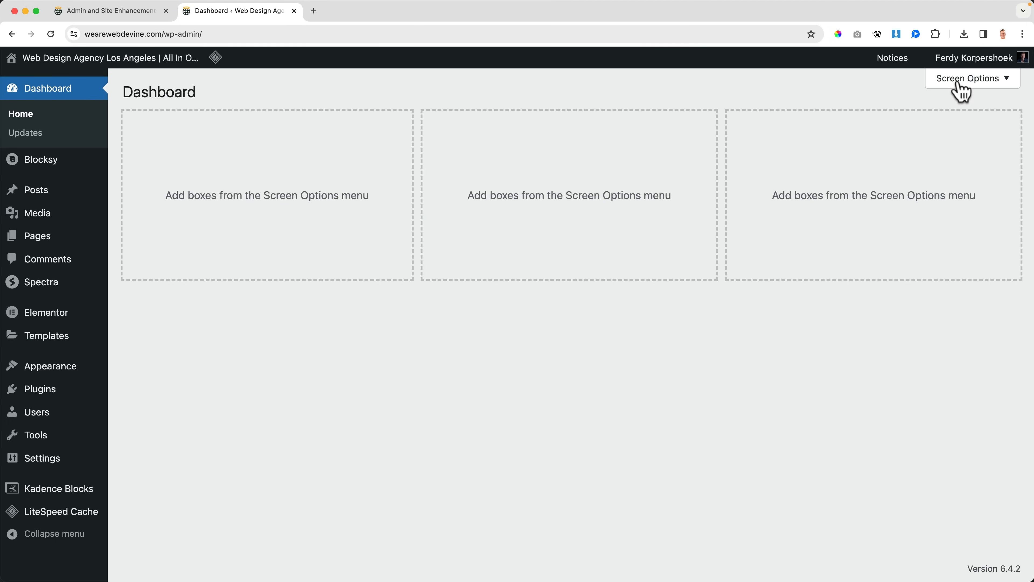
left_click(961, 81)
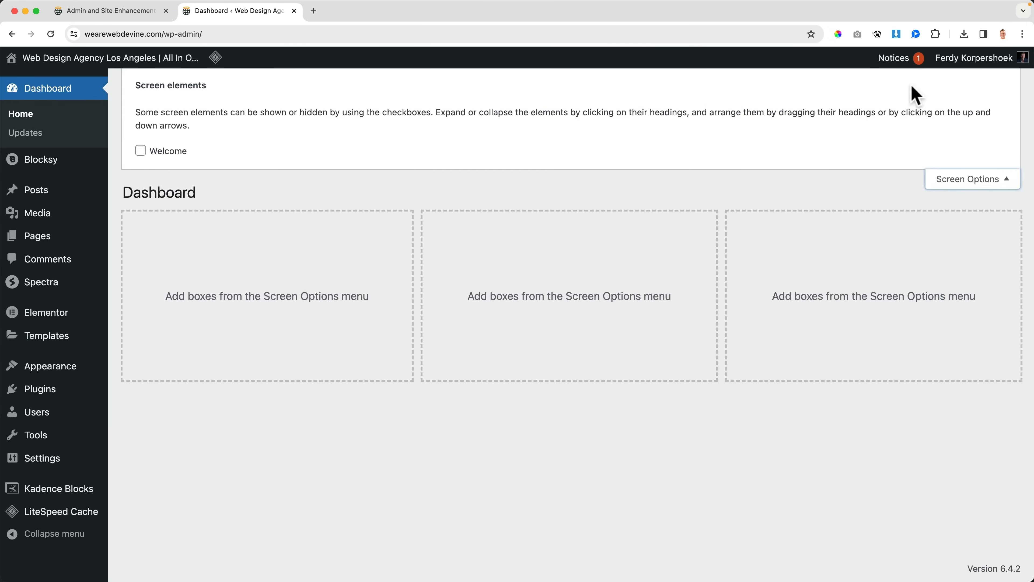
left_click(974, 179)
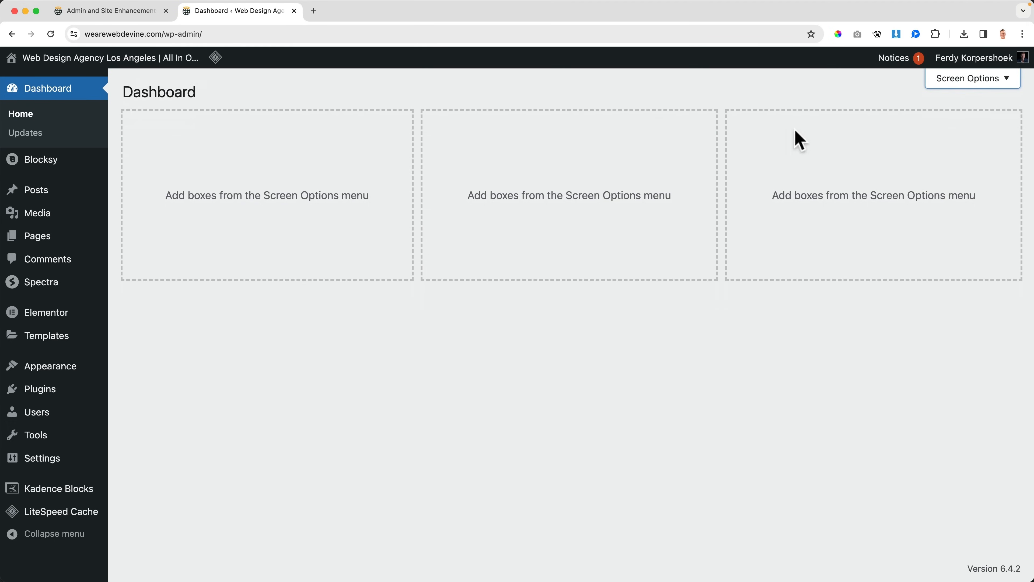
Step: Enable Hide Admin Bar in the ASE settings for the Administrator role and save the changes
left_click(115, 12)
scroll(568, 389, "down", 2)
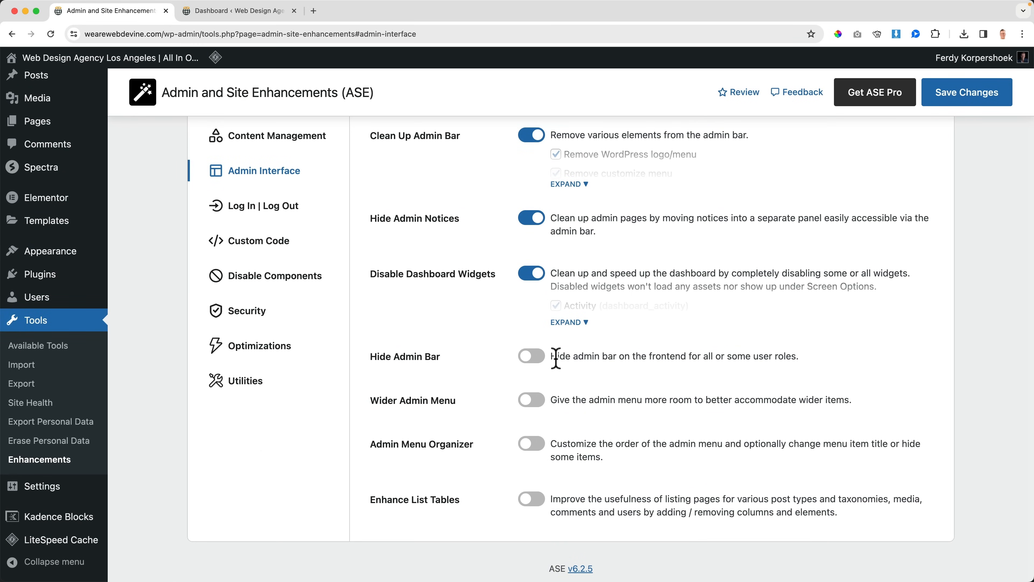
left_click(532, 356)
left_click(585, 406)
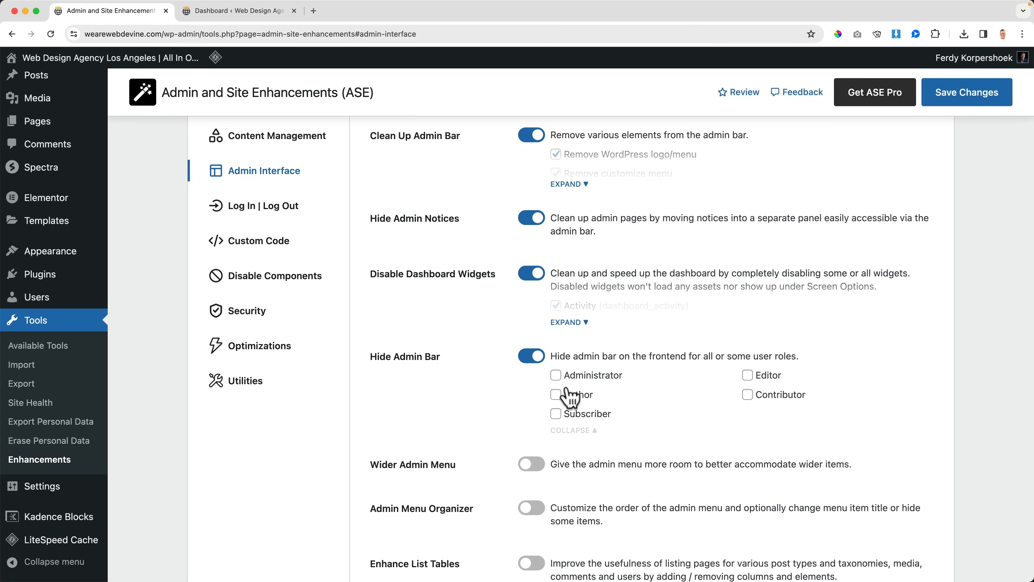
left_click(957, 98)
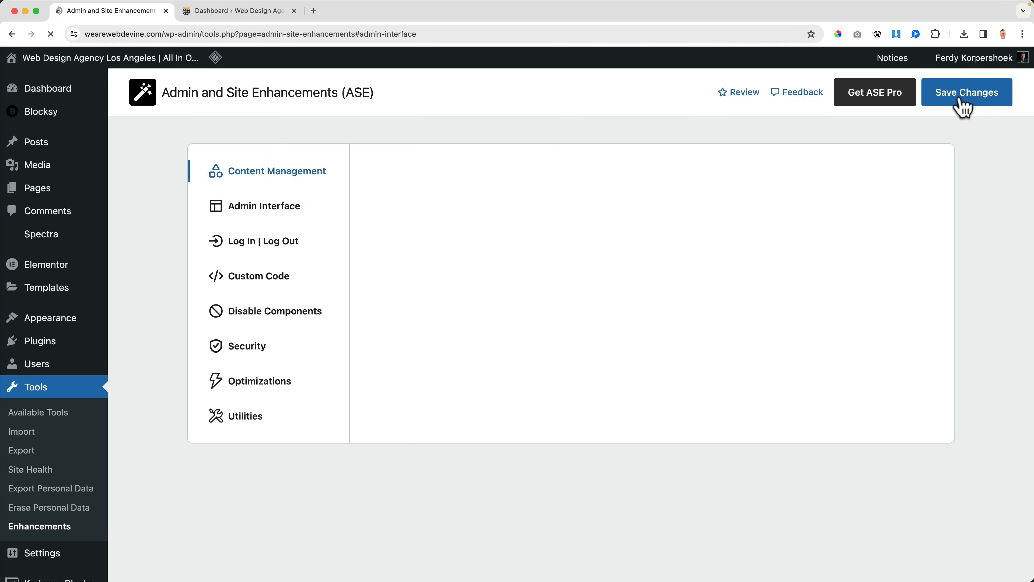
Step: Open the site's homepage to check whether the admin bar is shown, and close that tab
left_click(227, 17)
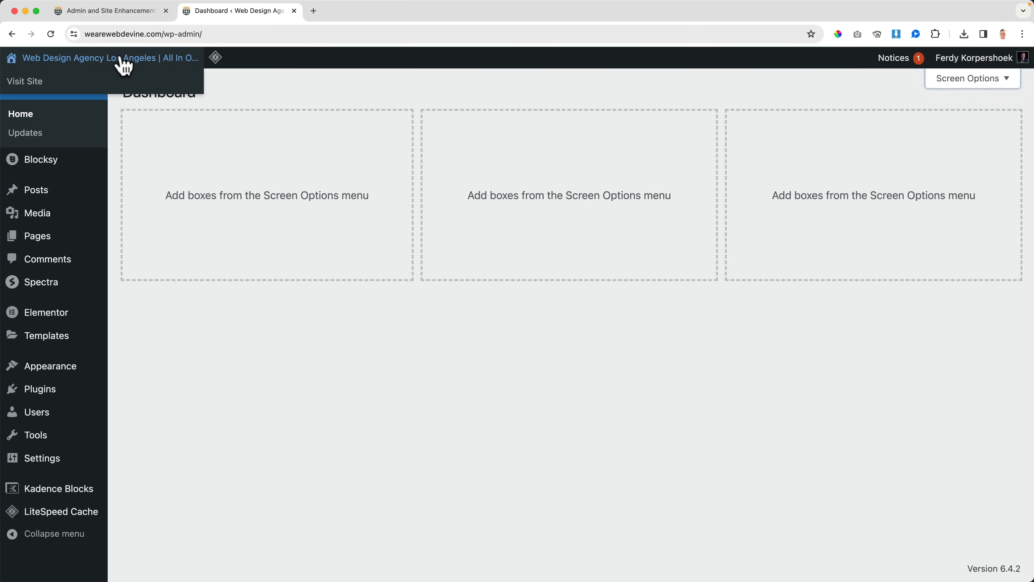
left_click(123, 57)
key("super+w")
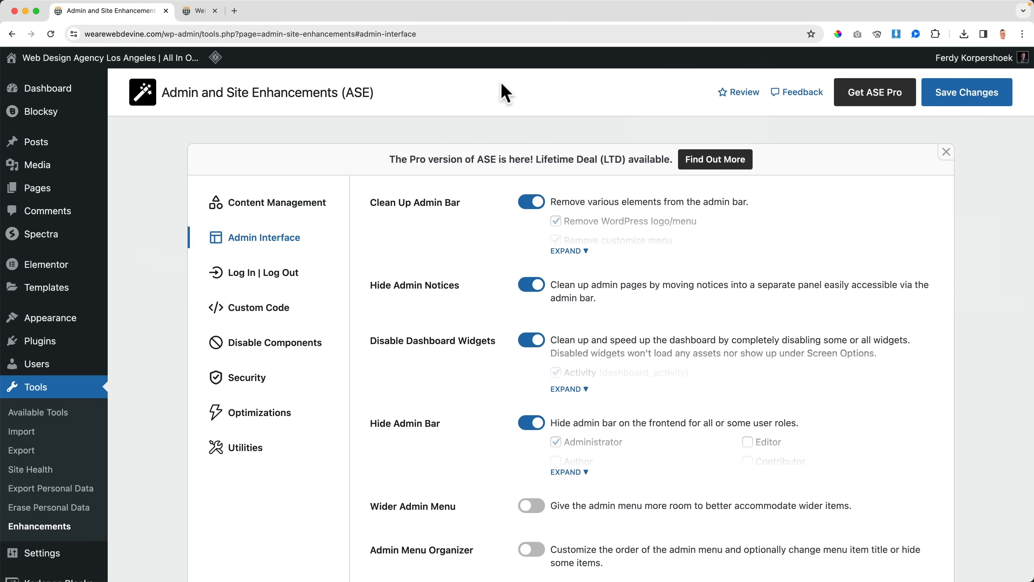
Step: Turn off Hide Admin Bar in the ASE Admin Interface settings and save the changes
scroll(599, 350, "down", 3)
left_click(569, 390)
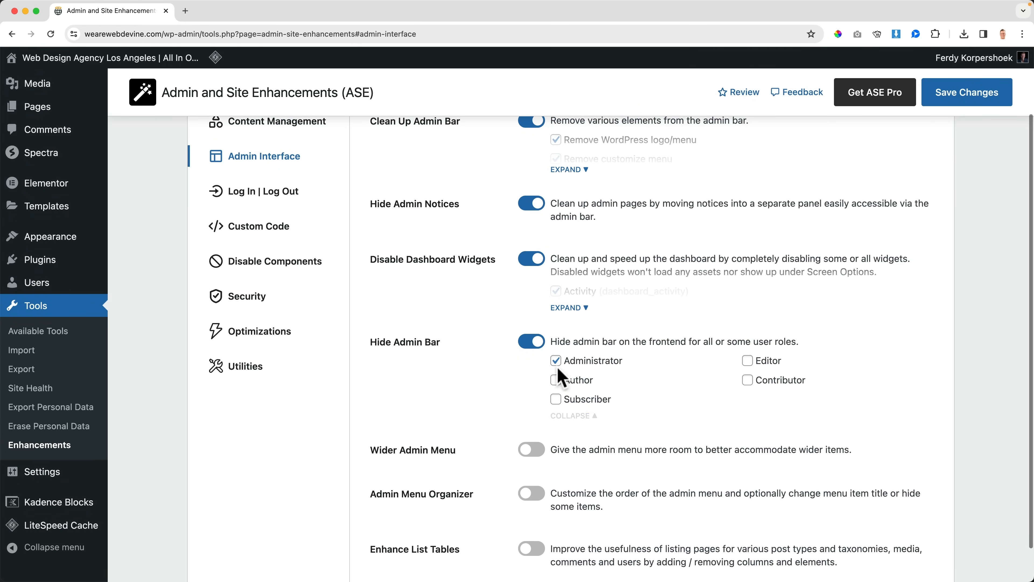
left_click(530, 345)
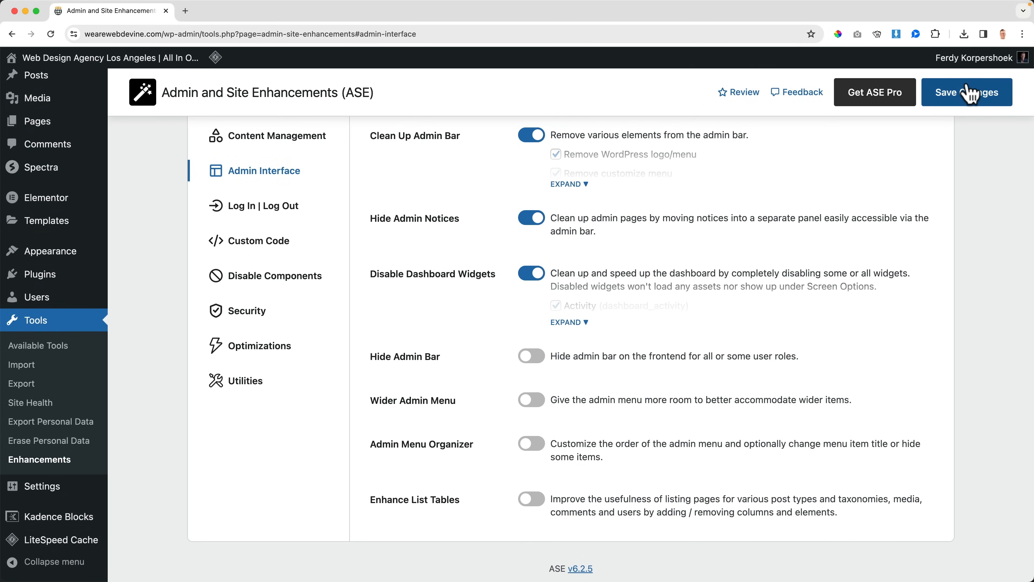
left_click(969, 93)
Step: Enable Wider Admin Menu with its width set to 260px and save the changes
scroll(716, 326, "down", 5)
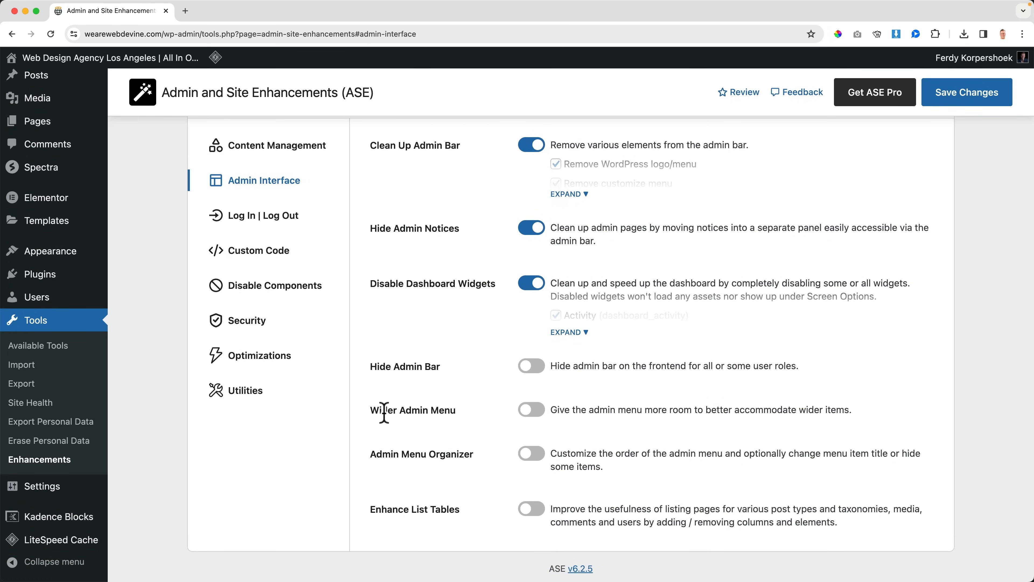
mouse_move(81, 274)
left_click(532, 415)
left_click(627, 431)
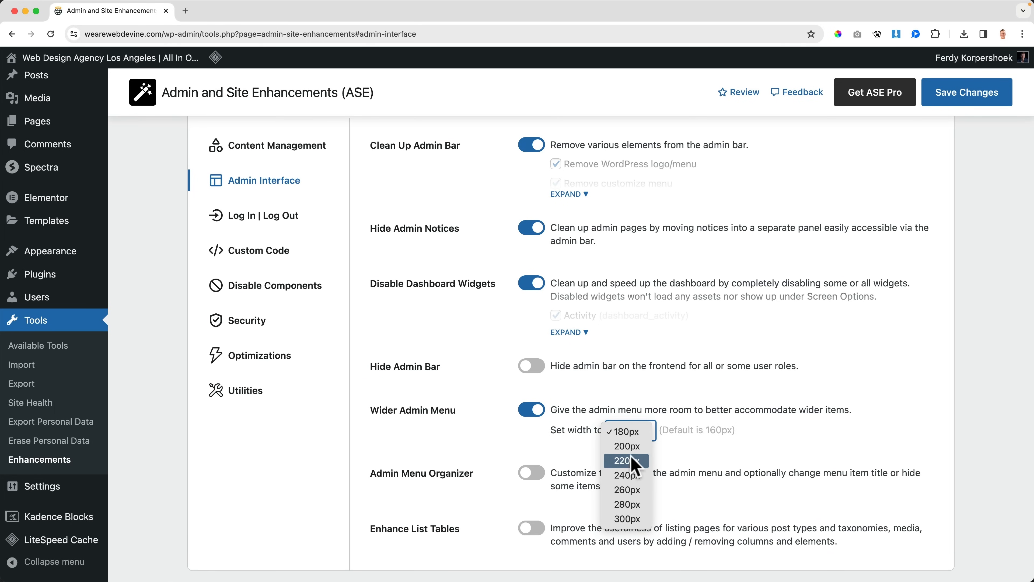
left_click(627, 490)
left_click(955, 95)
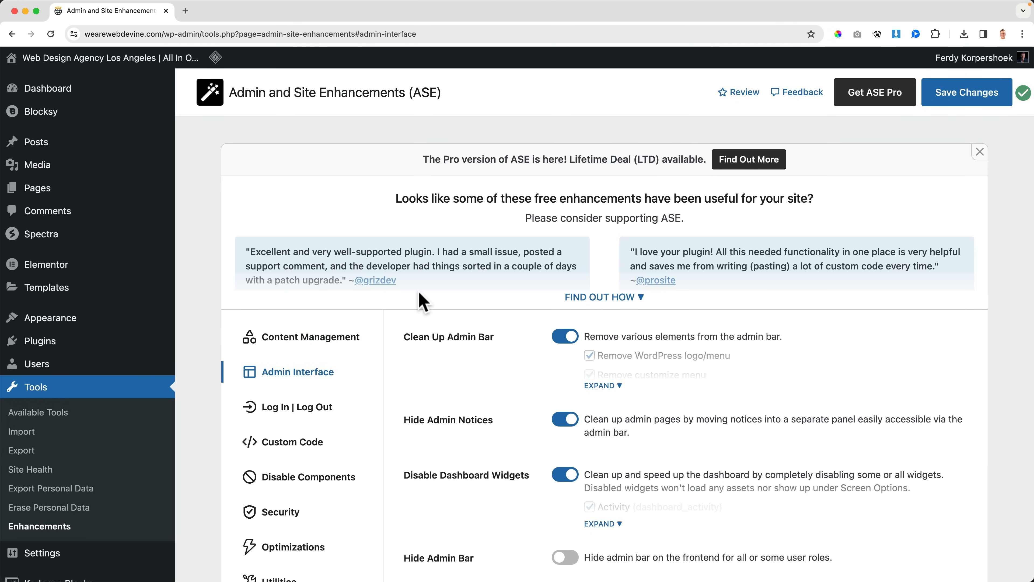
Step: Turn Wider Admin Menu off again and save the changes
key("super+minus")
key("super+minus")
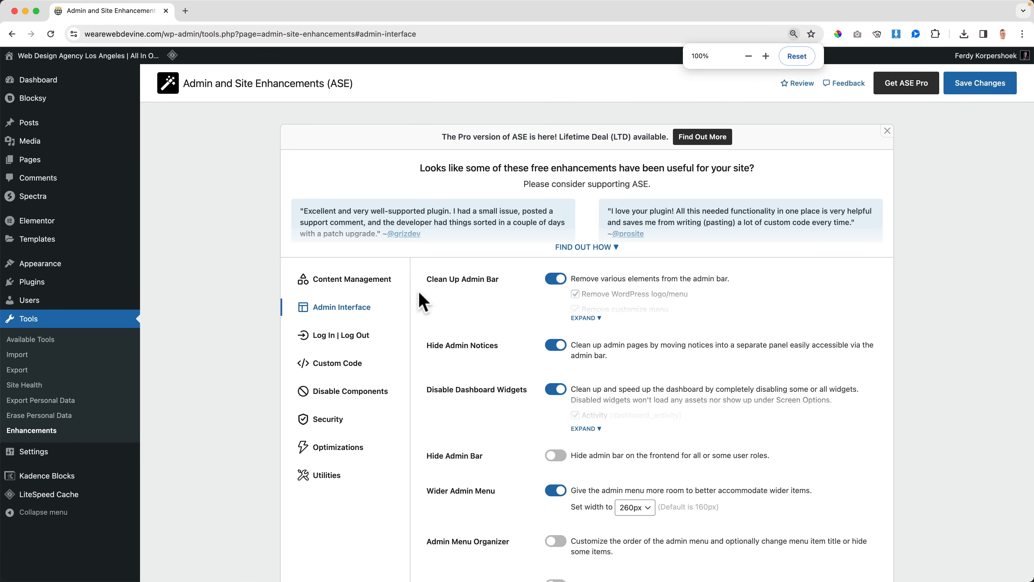
key("super+plus")
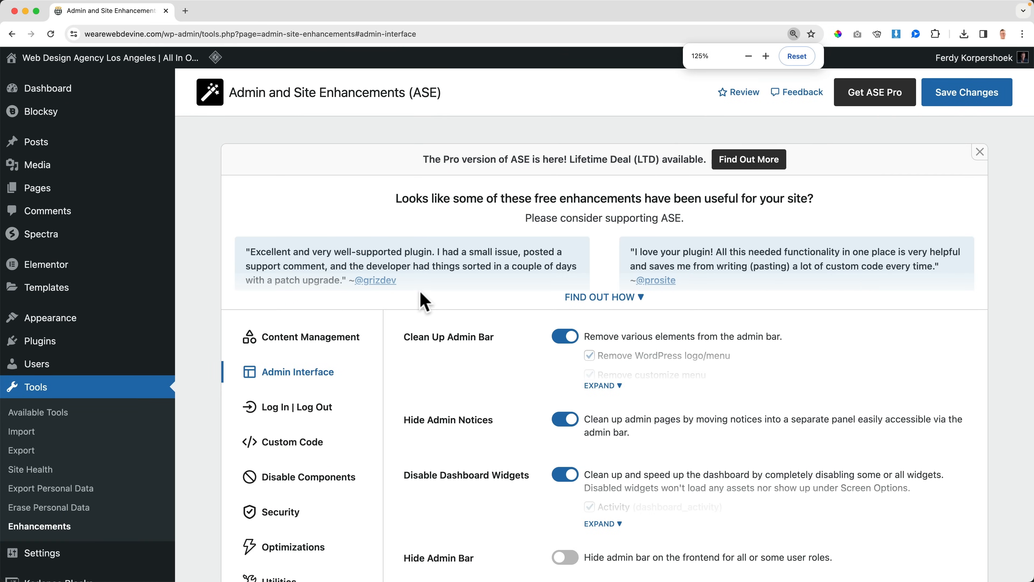
scroll(526, 363, "down", 5)
left_click(565, 392)
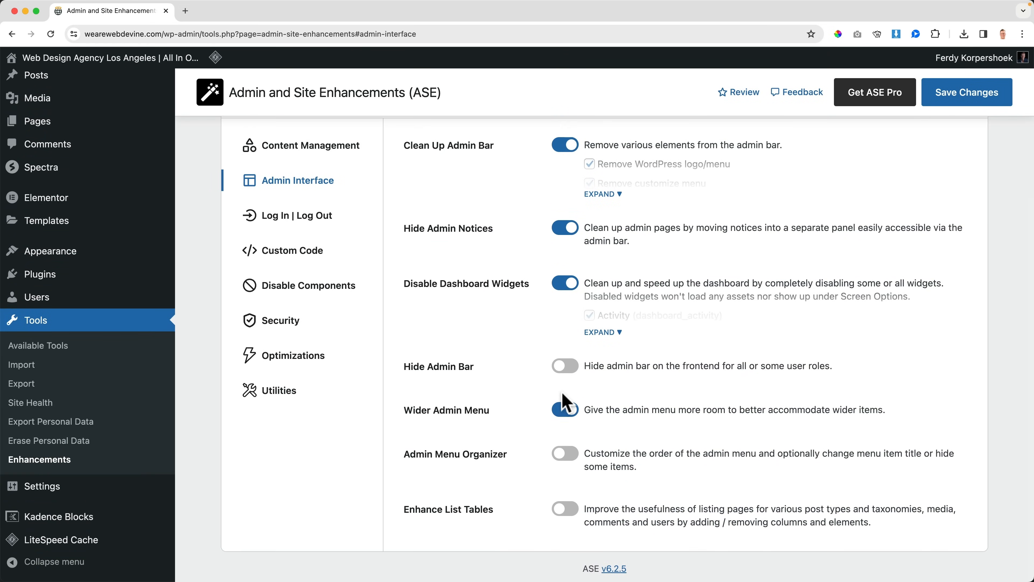
left_click(964, 93)
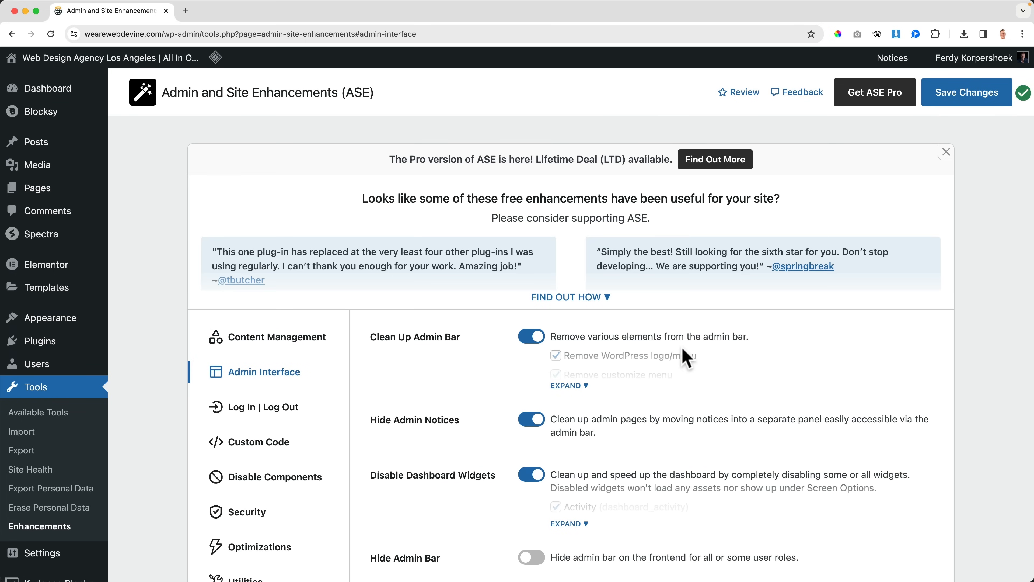
Step: Enable Admin Menu Organizer in the Admin Interface settings and expand its list of menu items
scroll(686, 358, "down", 5)
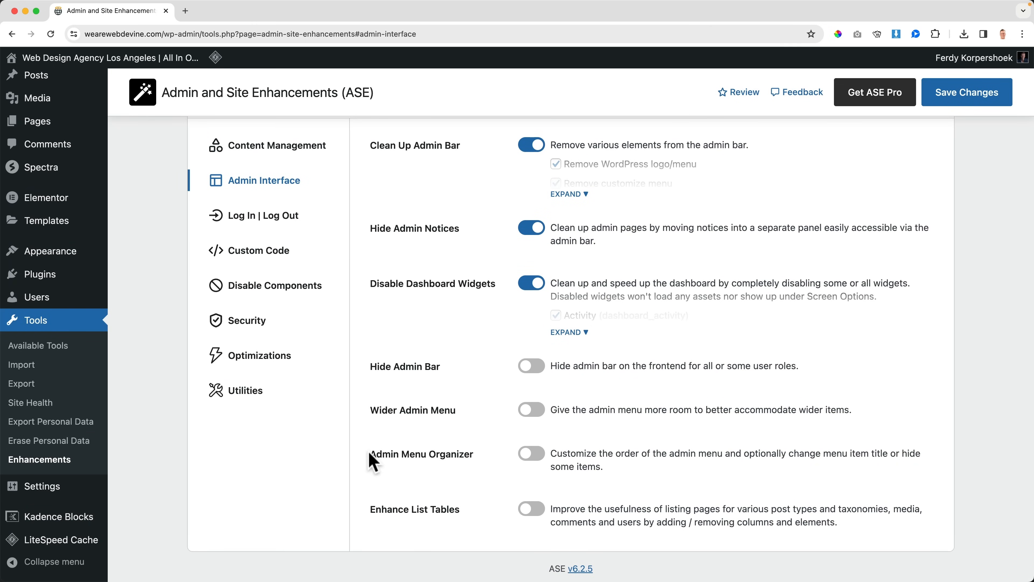
scroll(17, 143, "up", 5)
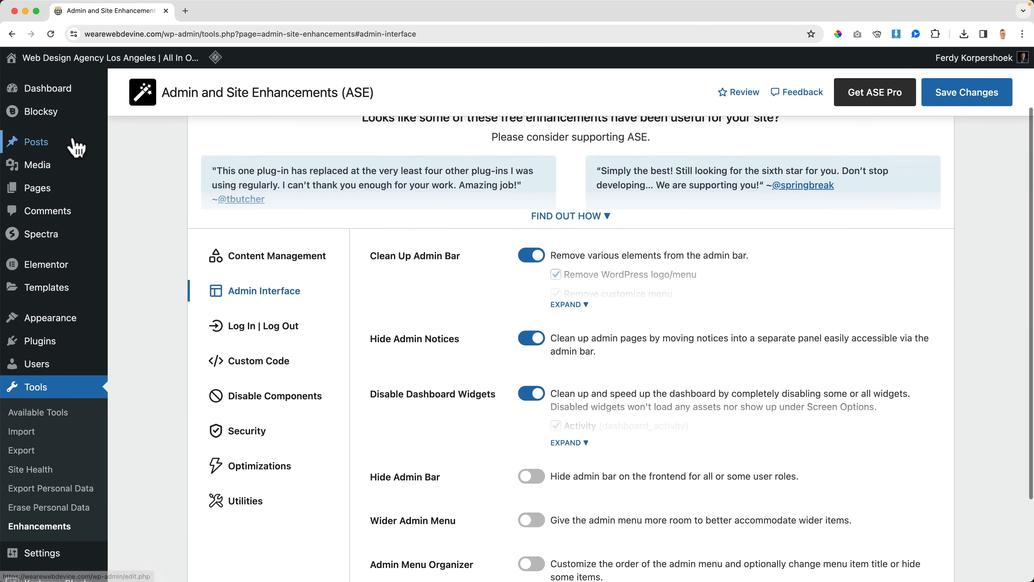
scroll(517, 353, "down", 4)
scroll(516, 351, "down", 2)
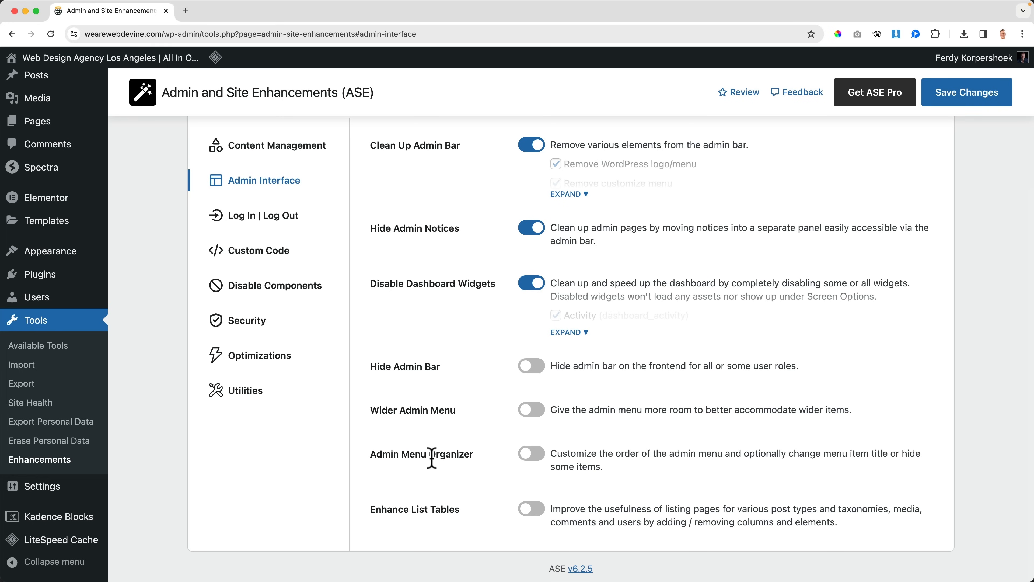
left_click(596, 456)
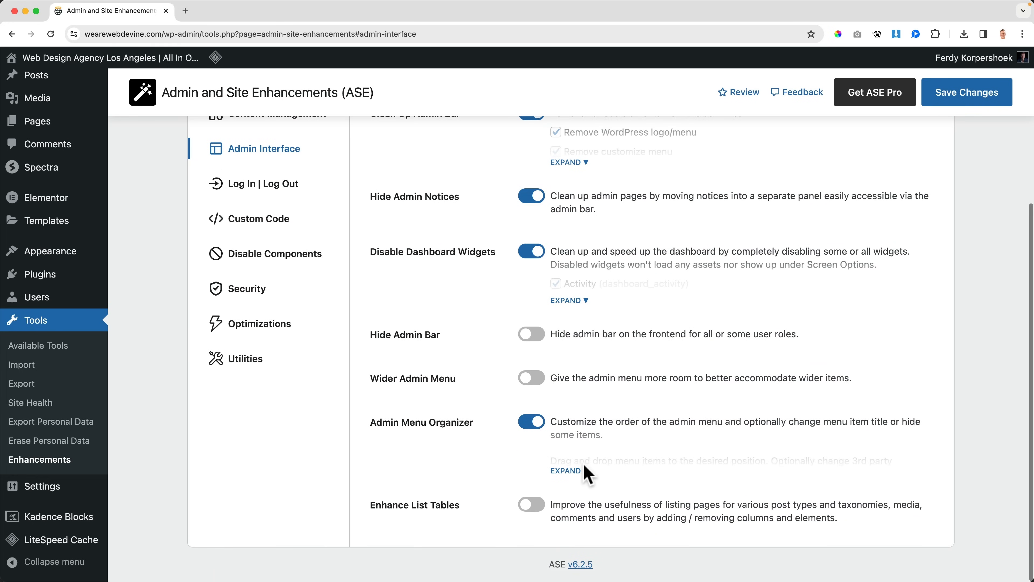
left_click(571, 475)
Step: Reorder the admin menu items, placing Pages directly above Posts and Appearance directly below Dashboard, and save the changes
scroll(693, 432, "down", 7)
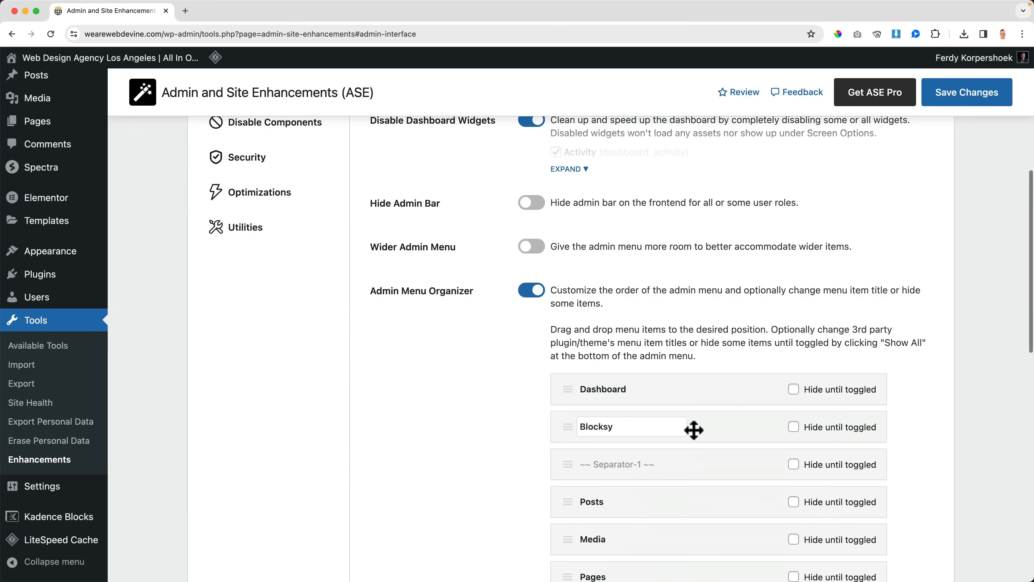
scroll(693, 426, "down", 2)
scroll(674, 379, "up", 1)
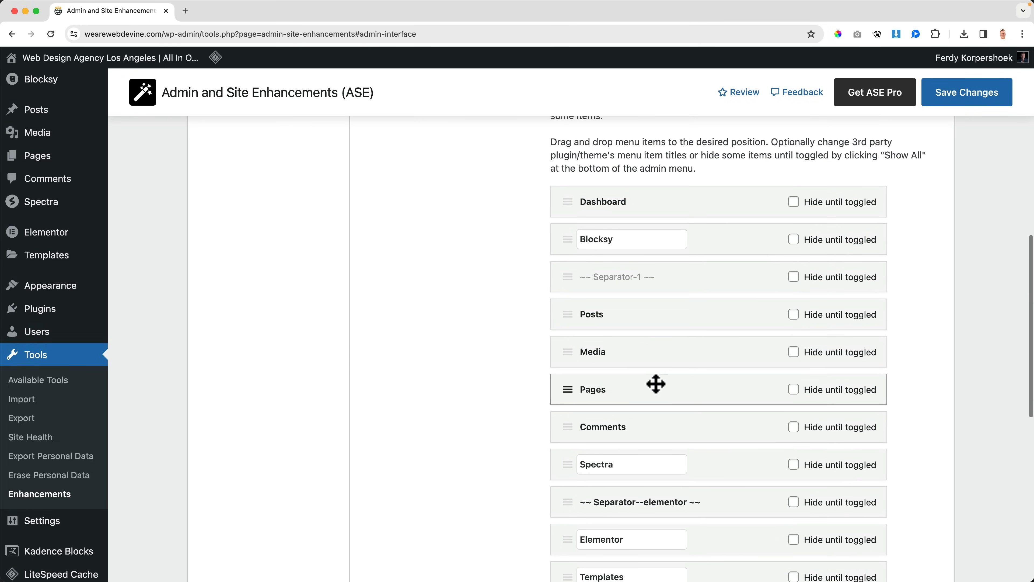
left_click_drag(563, 391, 563, 314)
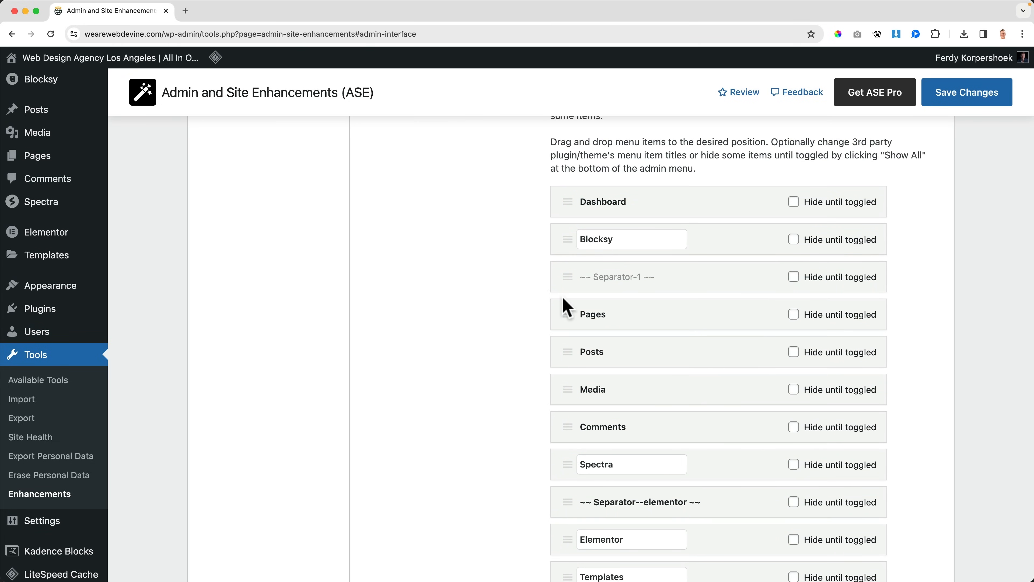
scroll(574, 310, "down", 7)
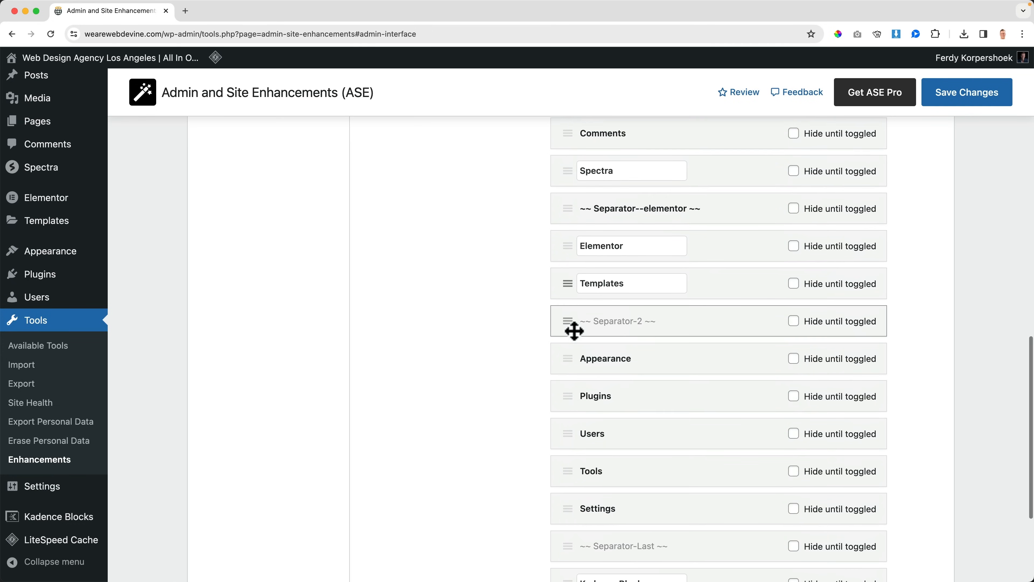
left_click_drag(573, 357, 573, 257)
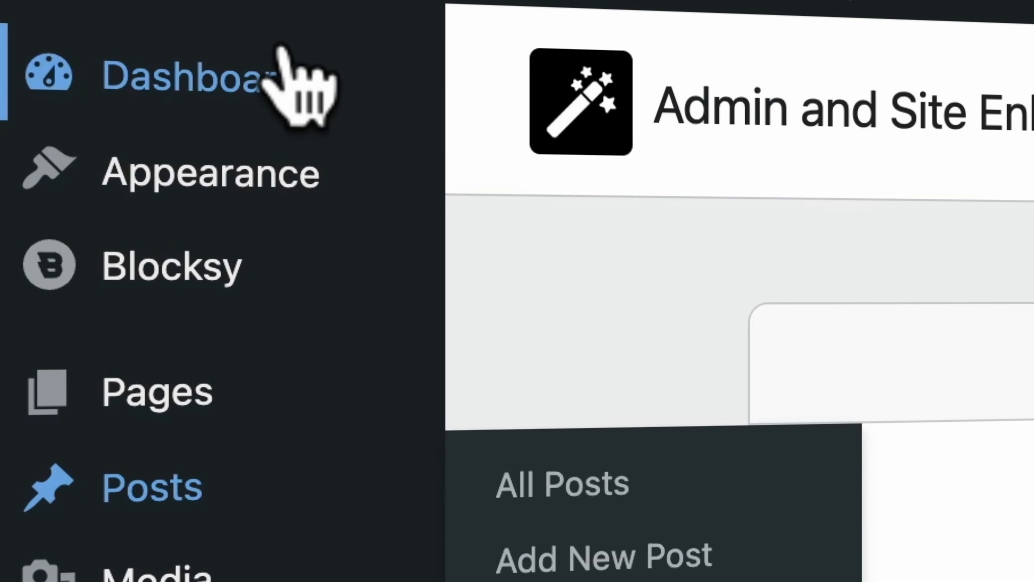
mouse_move(264, 150)
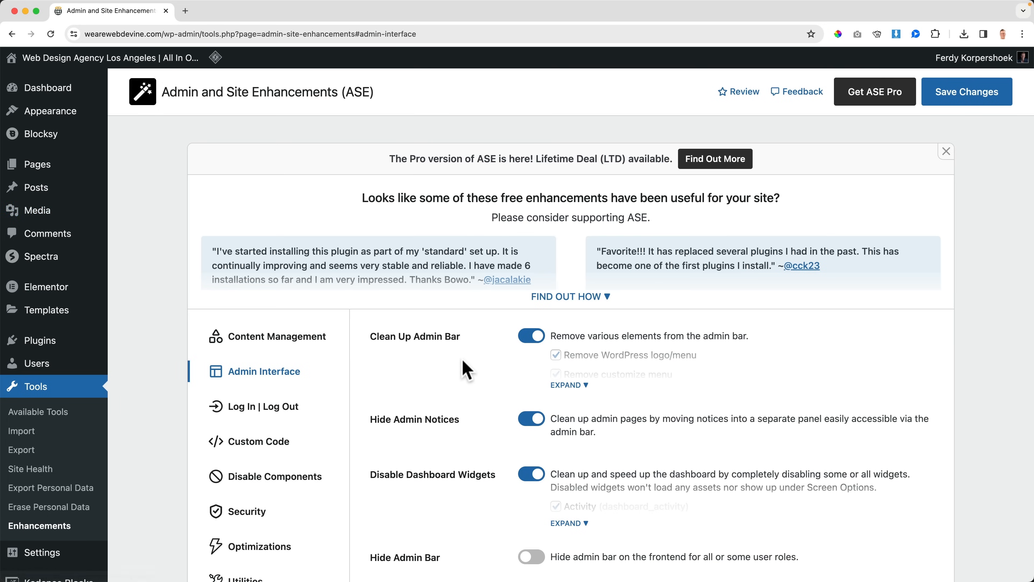
Step: Set Comments, Spectra, Elementor, Templates, Users and Tools to Hide until toggled in the Admin Menu Organizer and save the changes
scroll(467, 369, "down", 5)
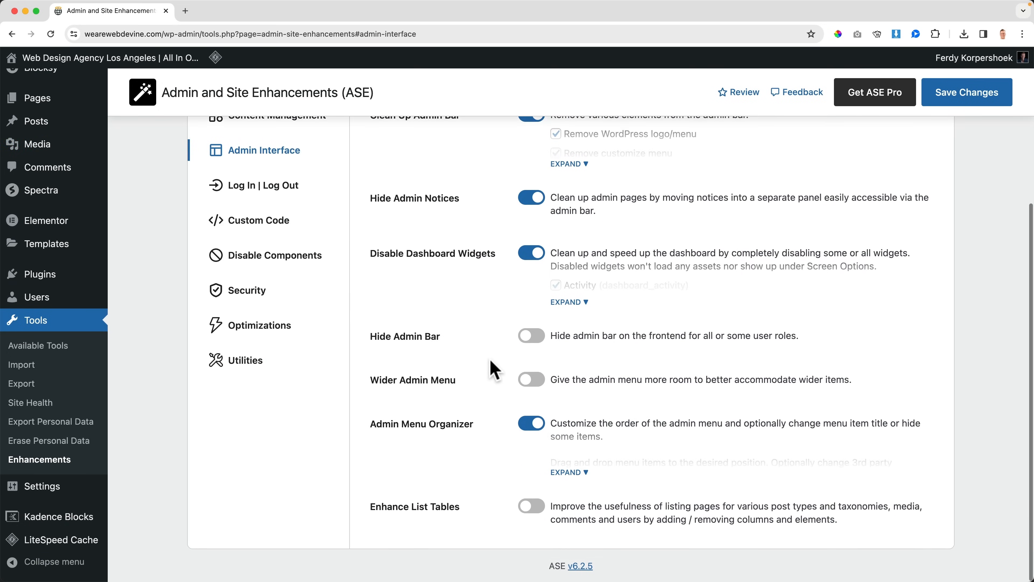
left_click(569, 453)
scroll(872, 416, "down", 7)
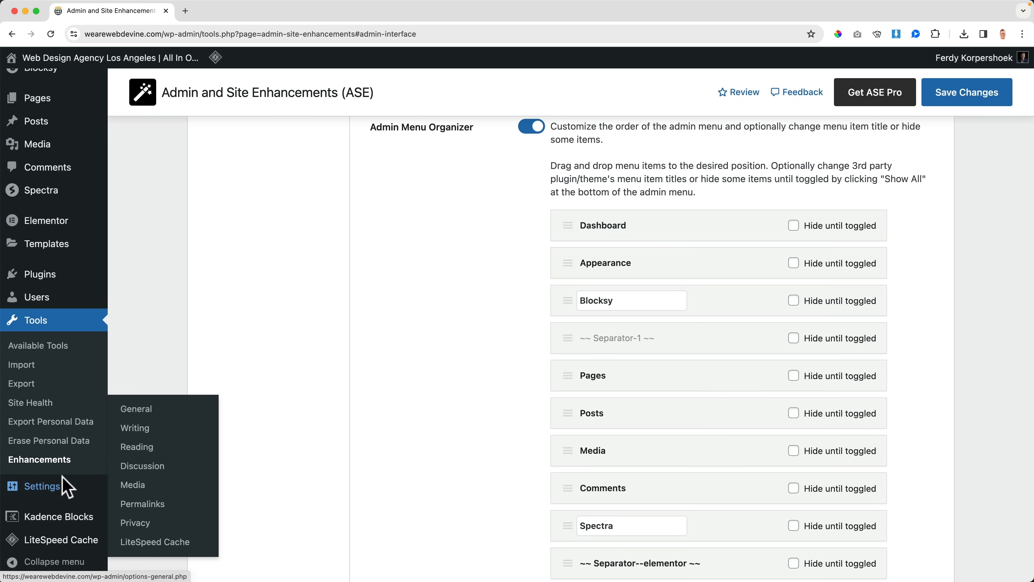
mouse_move(49, 542)
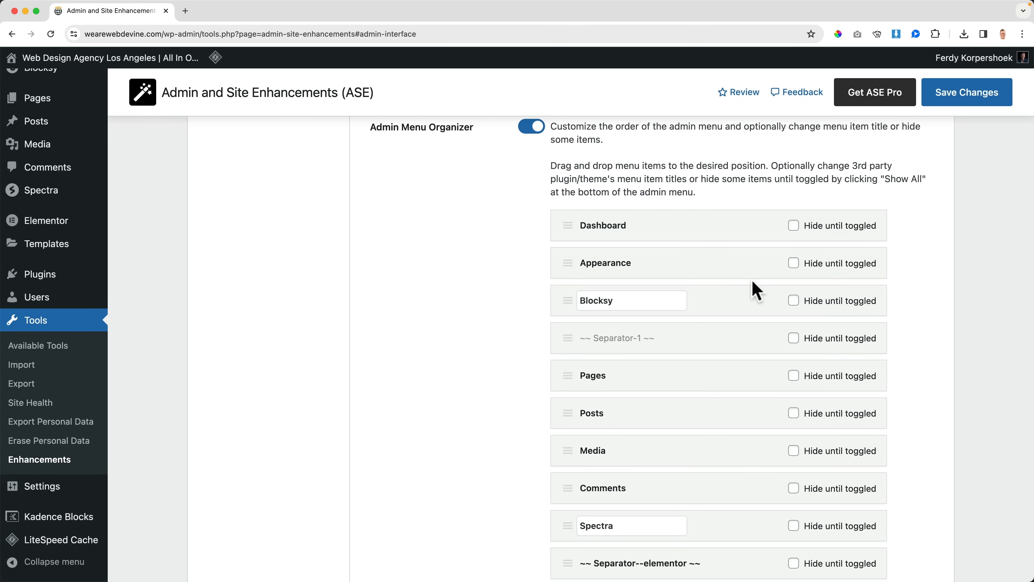
scroll(754, 288, "down", 6)
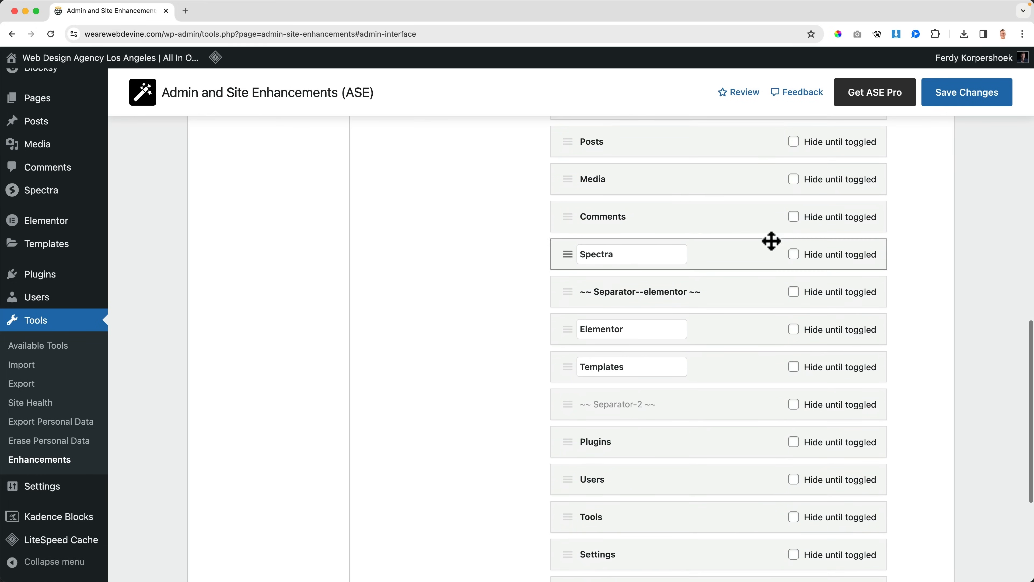
left_click(793, 216)
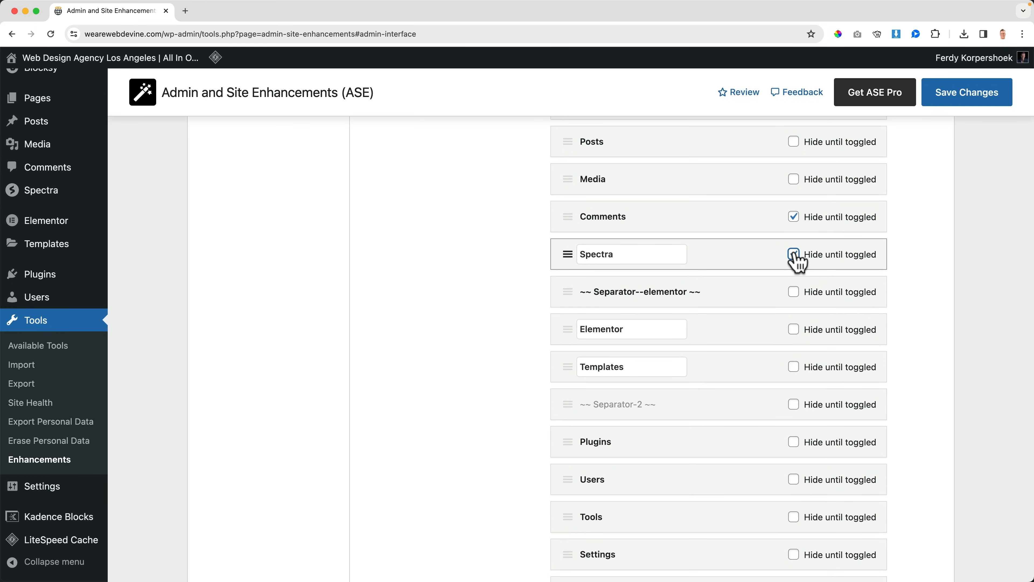
left_click(793, 329)
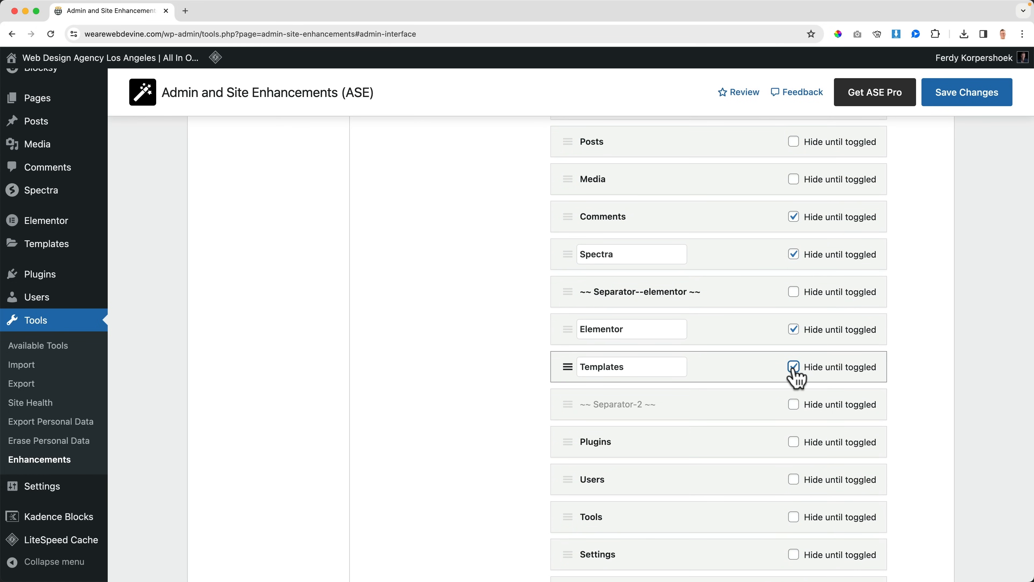
scroll(797, 377, "down", 2)
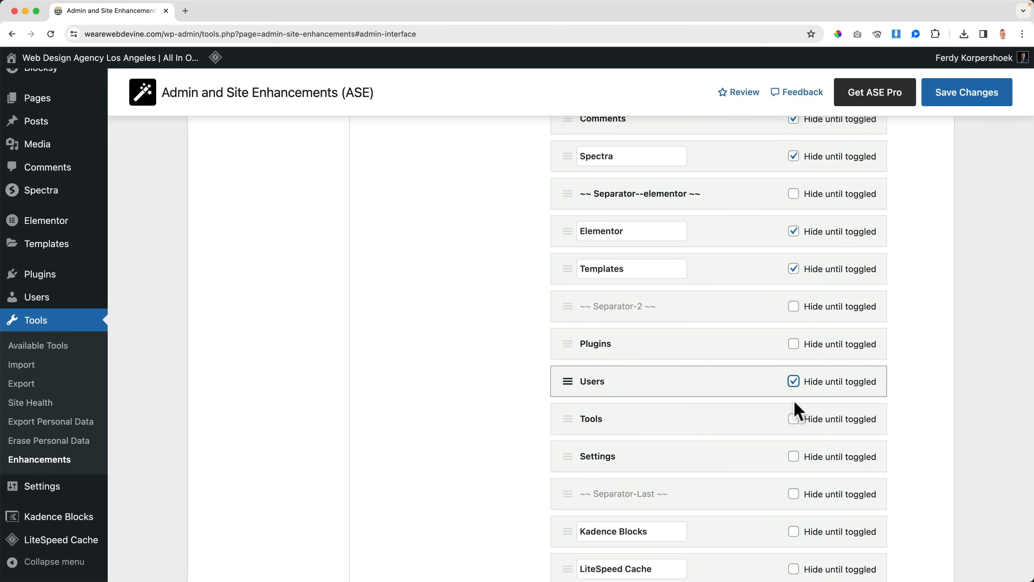
left_click(794, 419)
left_click(957, 100)
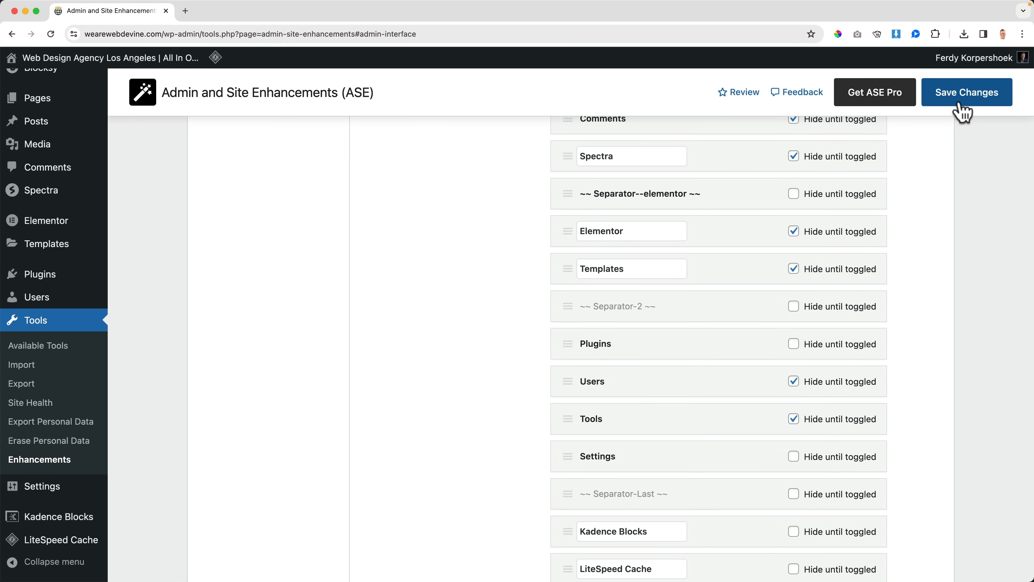
Step: Open the Dashboard and reveal the hidden admin menu items with Show All
mouse_move(86, 240)
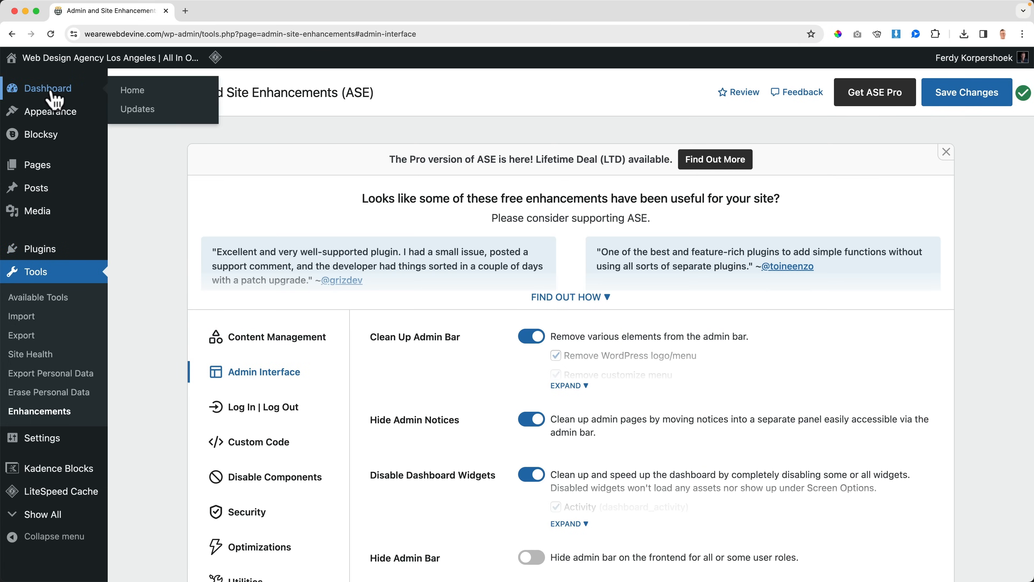
left_click(50, 94)
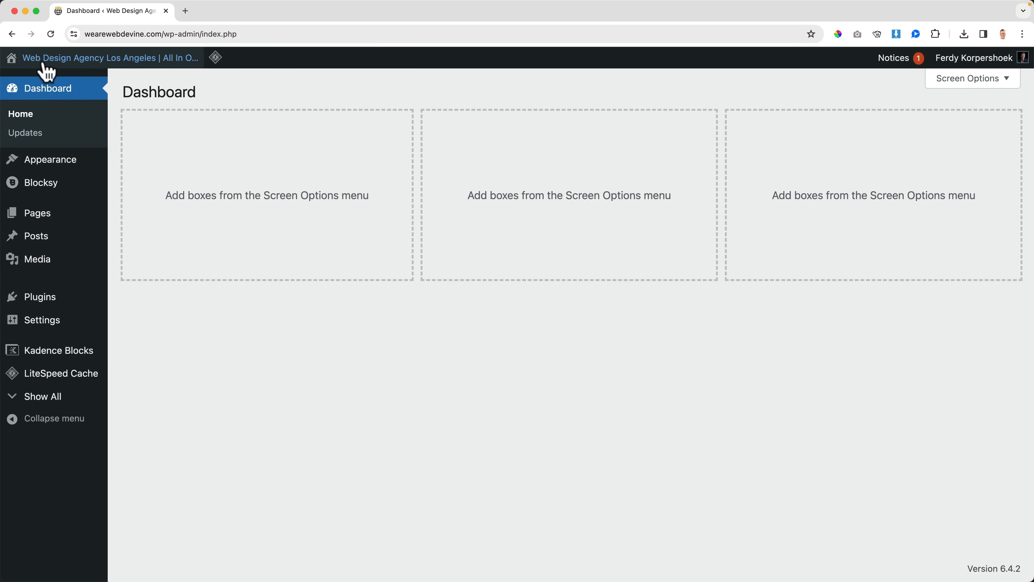
left_click(43, 400)
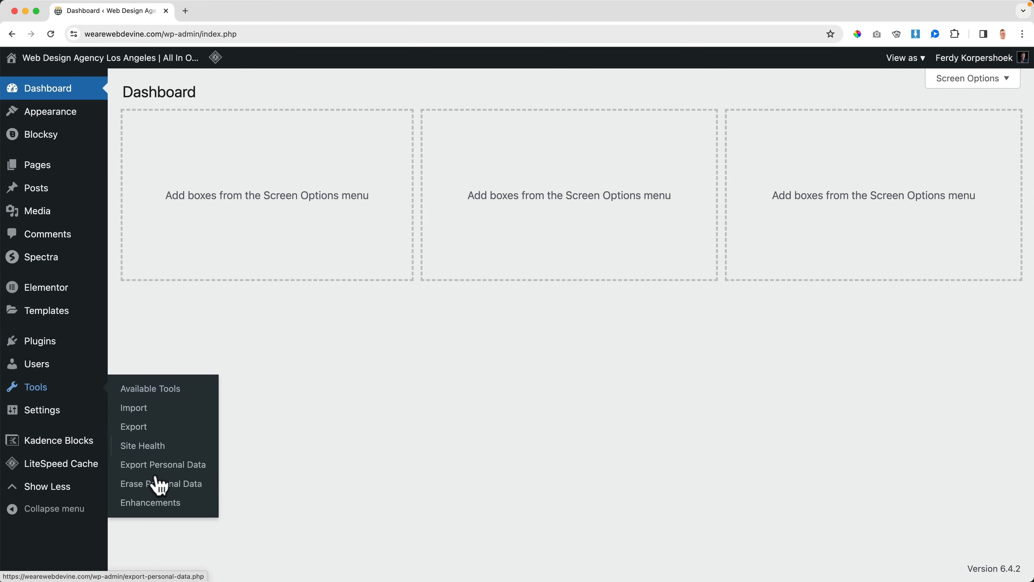
Step: Return to the ASE settings, rename the Templates menu item to "Page Builder" in the Admin Menu Organizer, and save
left_click(156, 505)
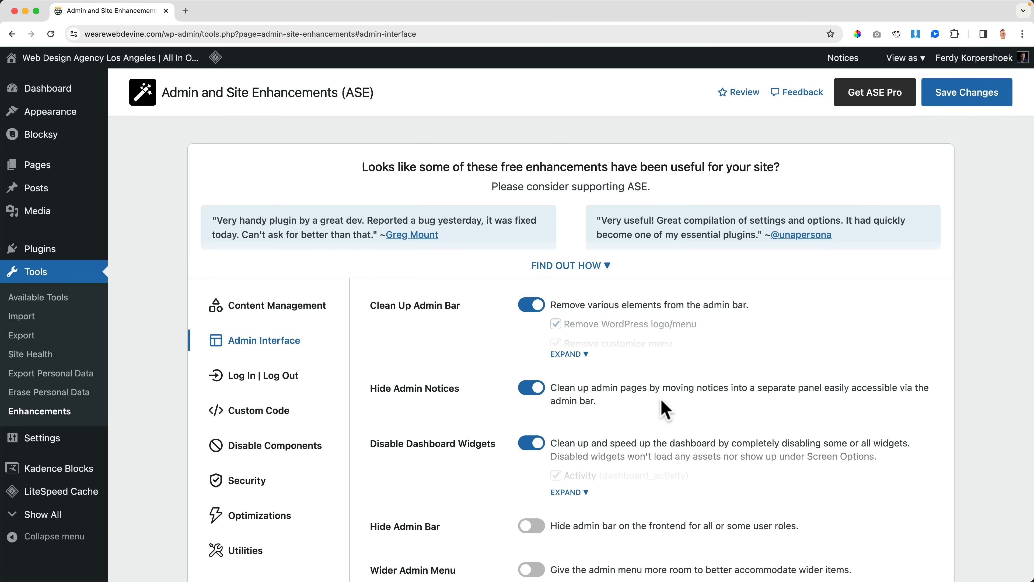
scroll(666, 407, "down", 6)
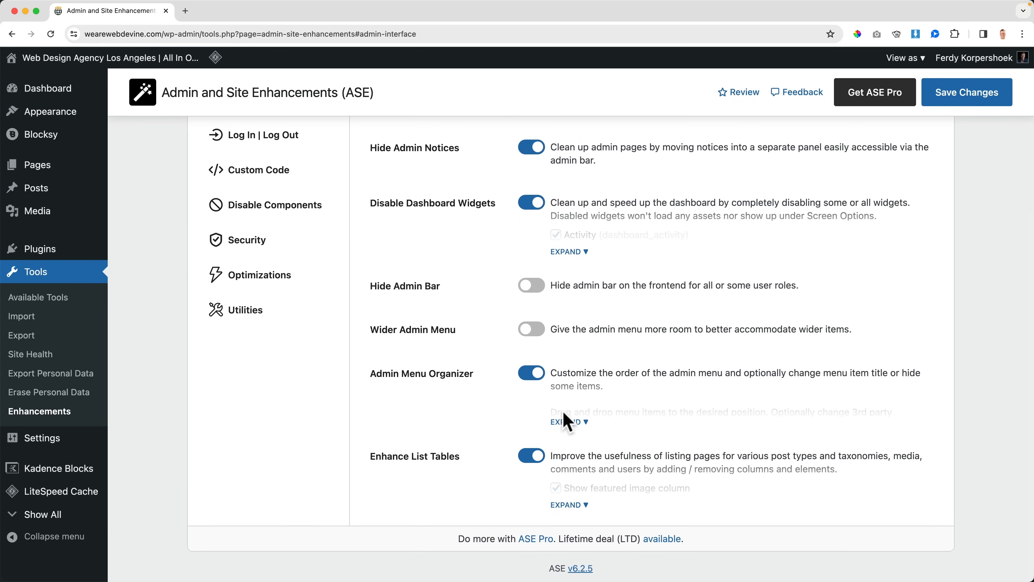
left_click(585, 422)
scroll(669, 384, "down", 10)
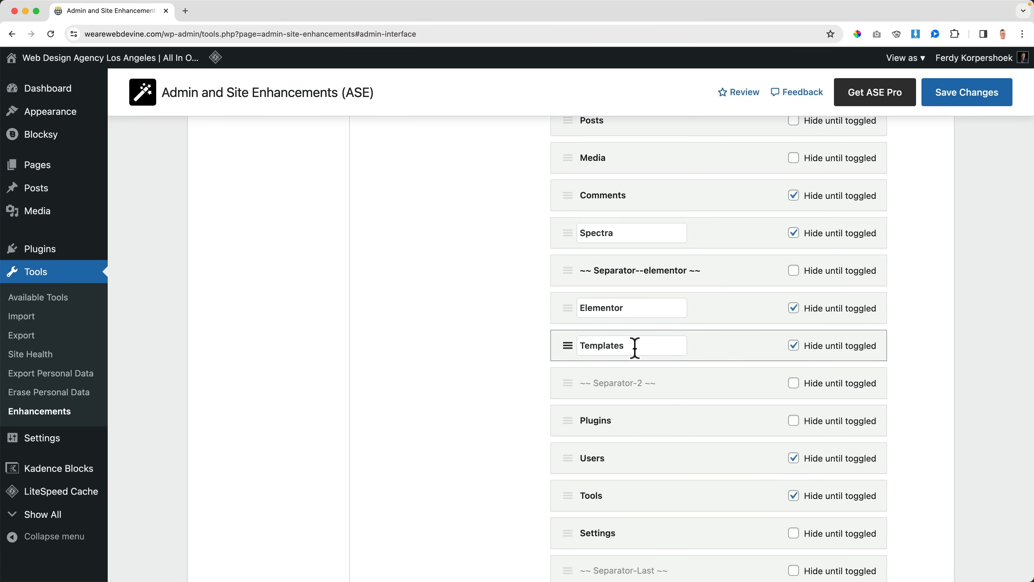
left_click_drag(632, 346, 580, 346)
type("Page Builder")
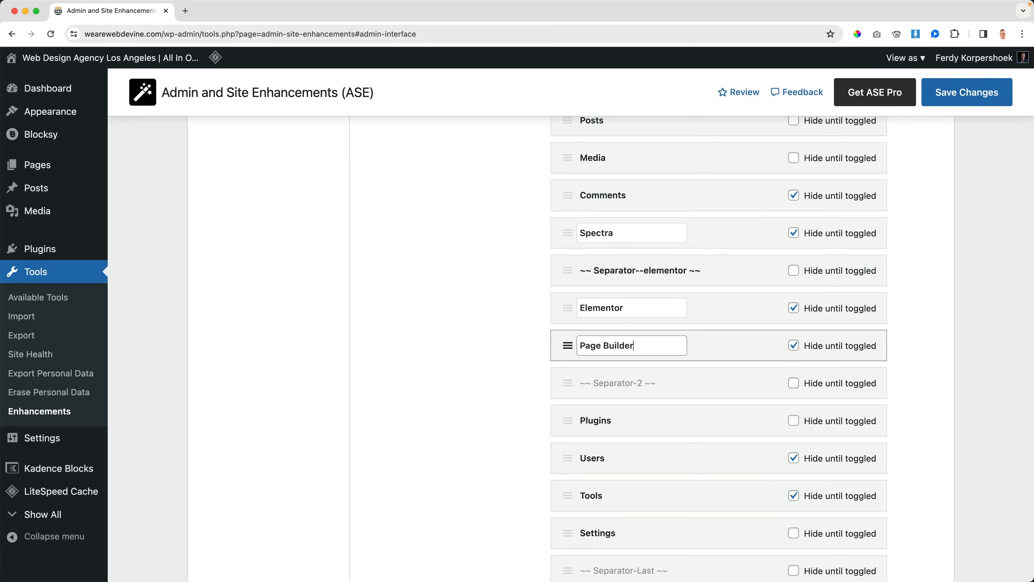
left_click(978, 101)
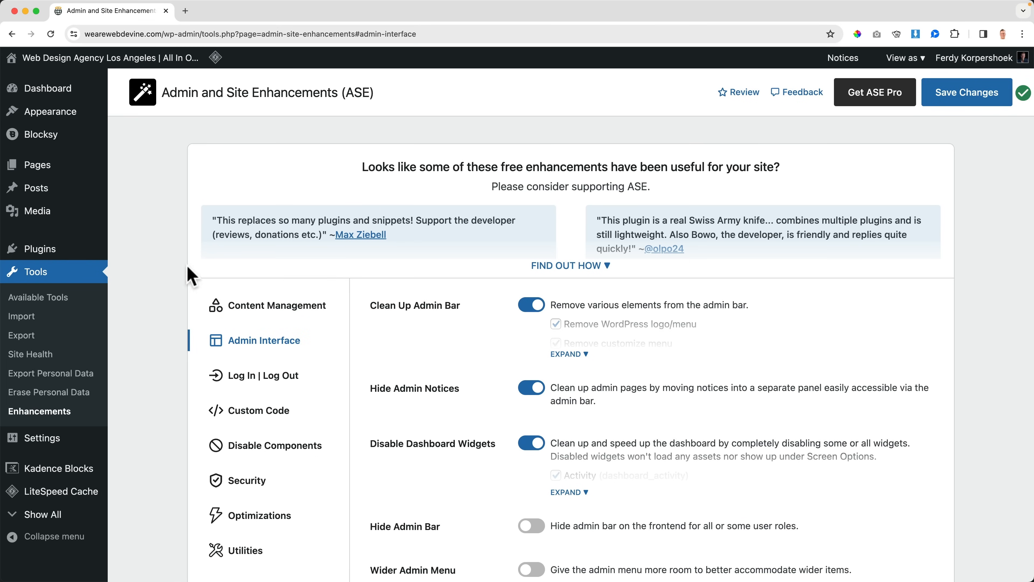
Step: Reveal the hidden admin menu items with Show All and check the renamed Page Builder item
left_click(40, 514)
scroll(48, 522, "down", 3)
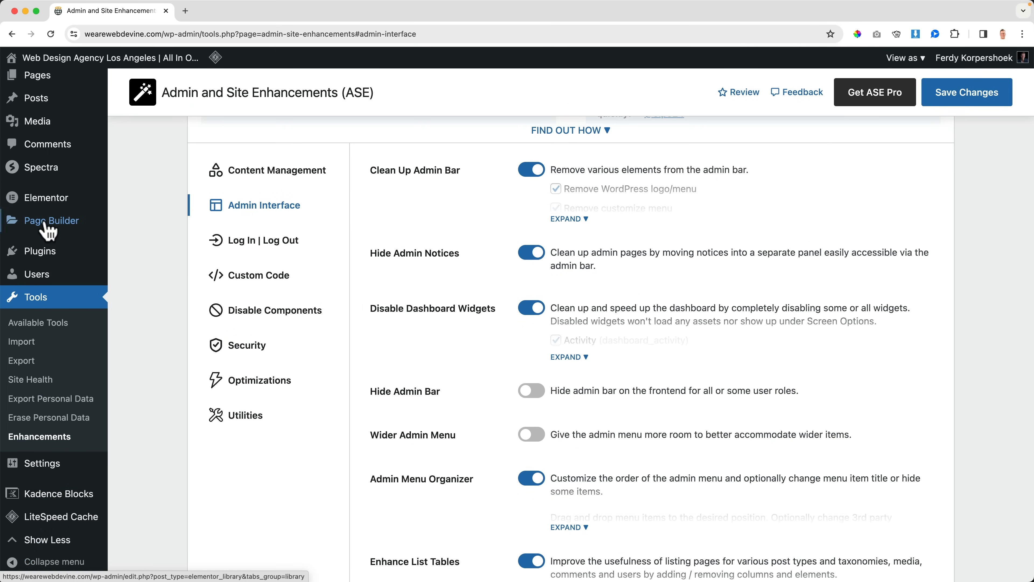
scroll(48, 230, "down", 1)
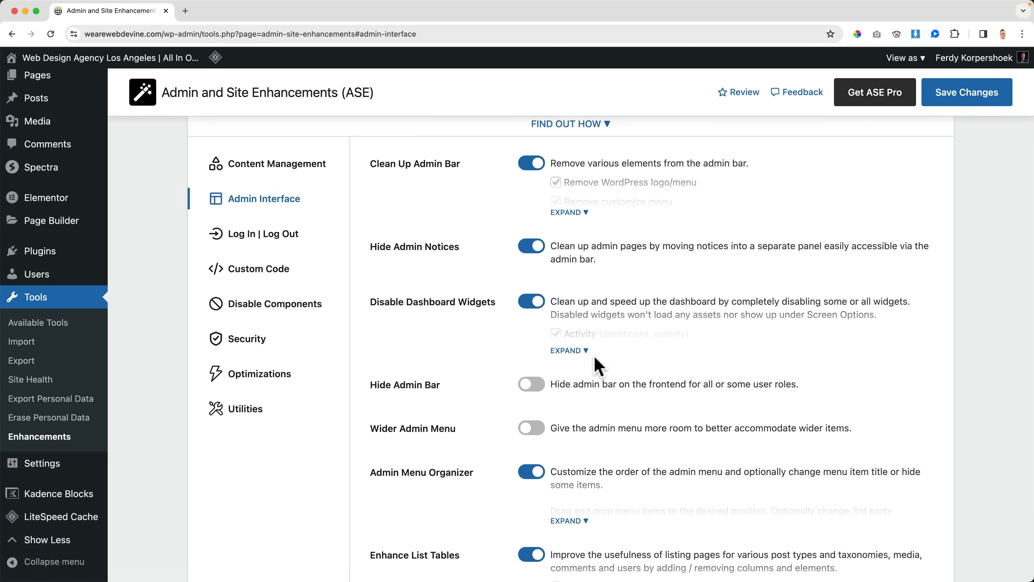
Step: Enable Enhance List Tables in the Admin Interface settings
scroll(597, 365, "down", 3)
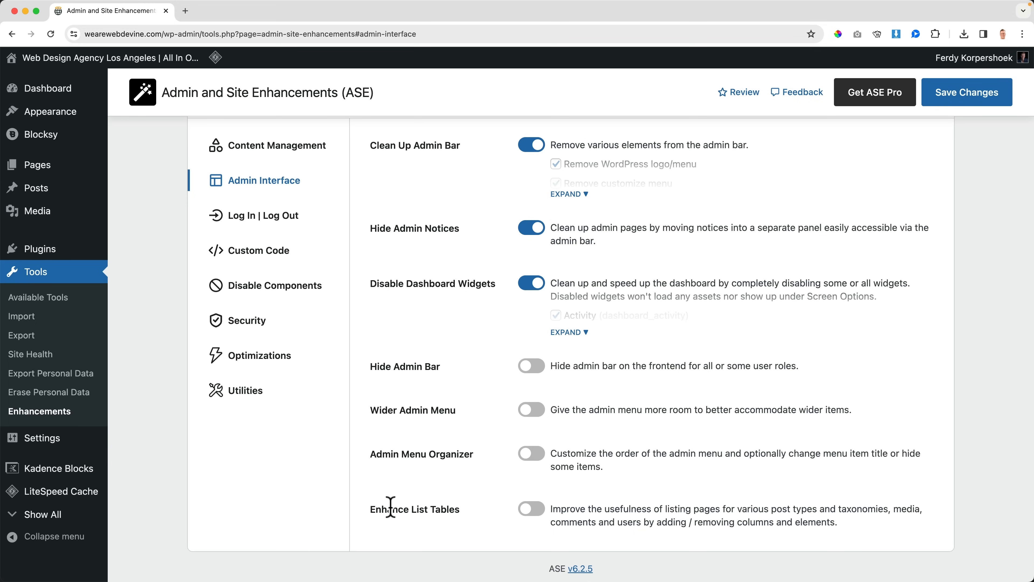
left_click(530, 509)
scroll(525, 511, "down", 1)
scroll(525, 512, "down", 3)
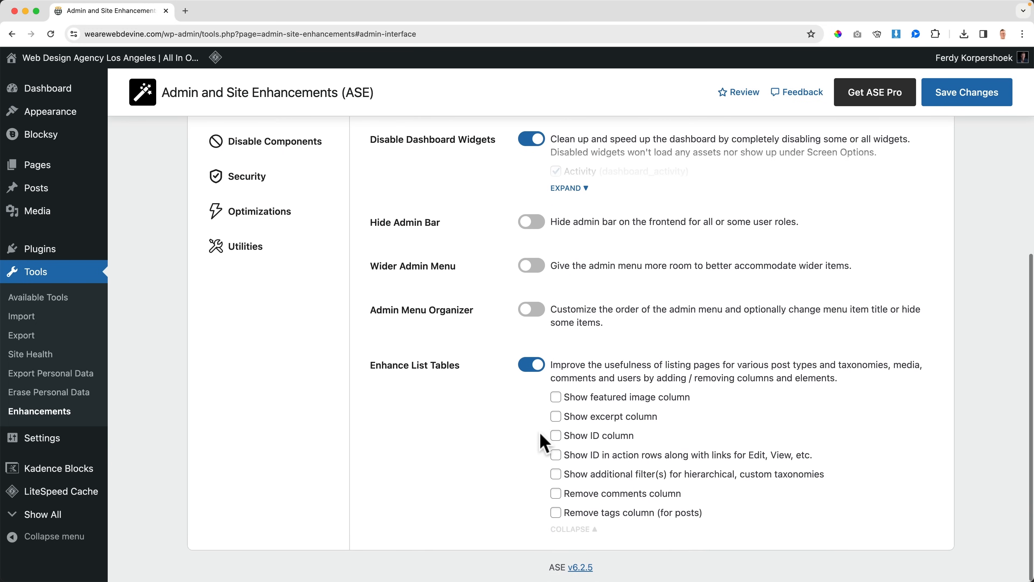
Step: Open All Posts in a new browser tab and look at the list's current columns
mouse_move(44, 187)
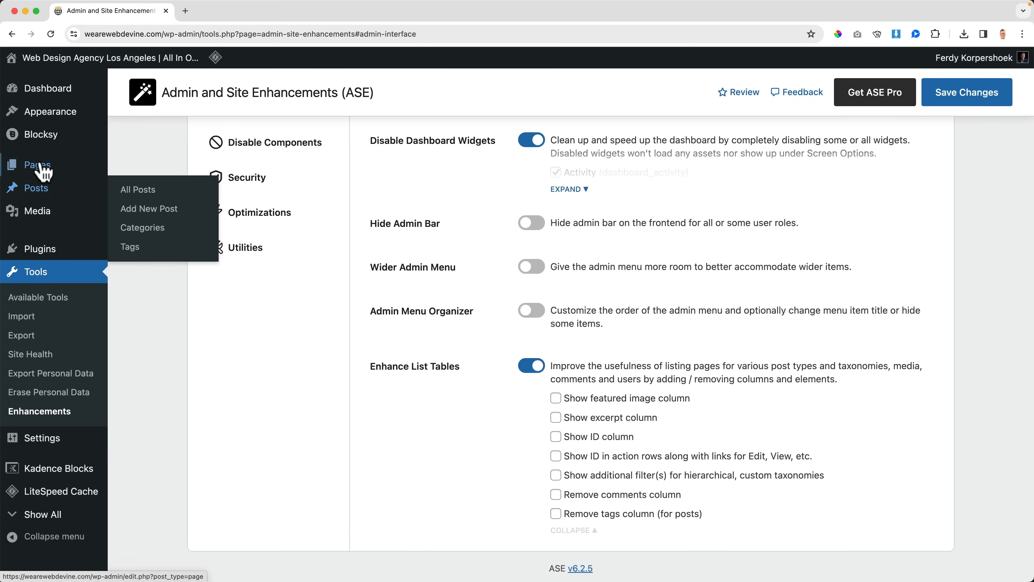
left_click(154, 190, "super")
left_click(212, 13)
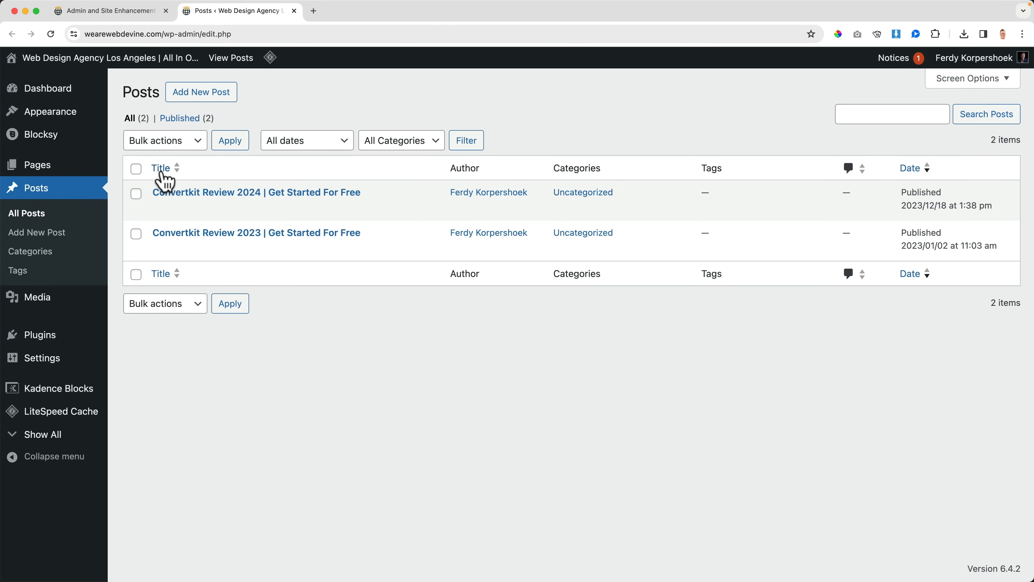
Step: In the ASE settings, show the featured image, excerpt and ID columns, remove the comments and tags columns, and save
left_click(123, 13)
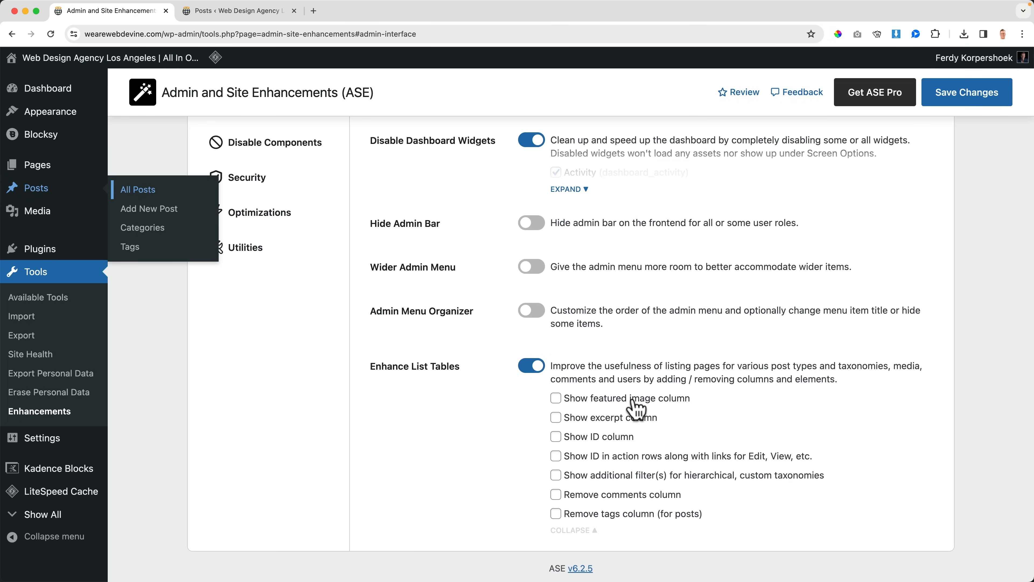
left_click(556, 399)
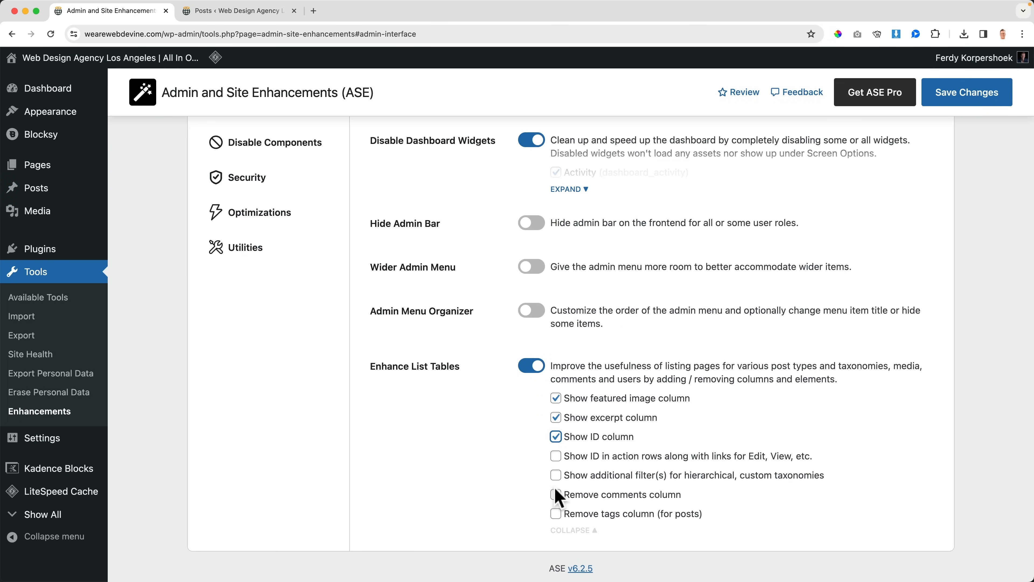
left_click(556, 493)
left_click(556, 514)
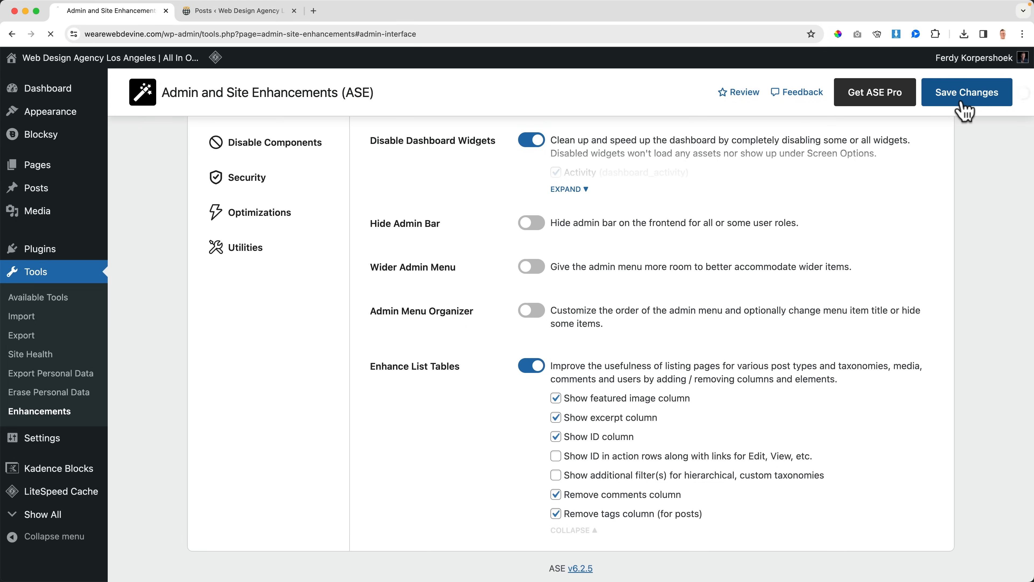
left_click(965, 106)
Step: Reload the Posts list to examine its columns, and return to the ASE settings
left_click(218, 17)
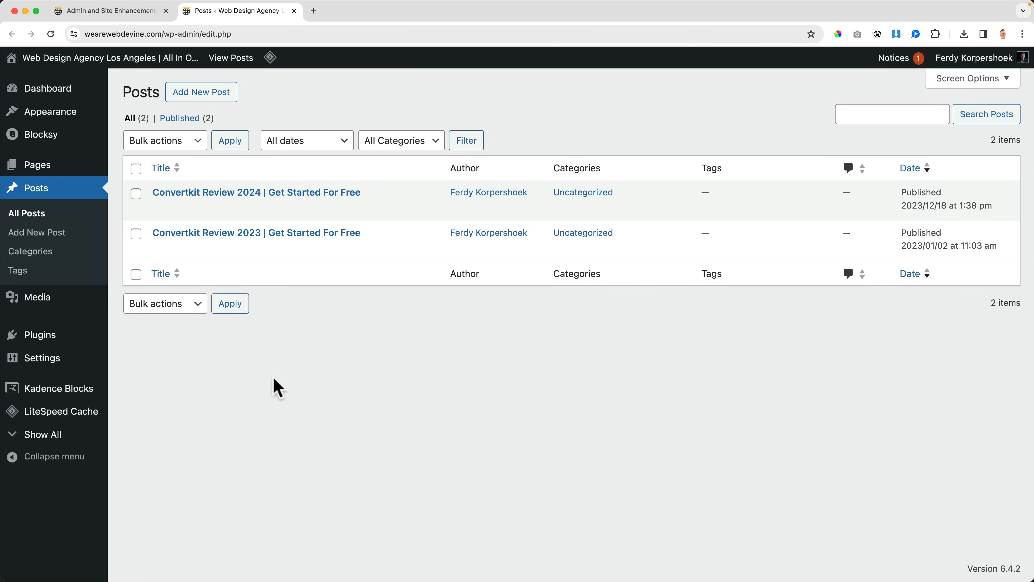
key("super+r")
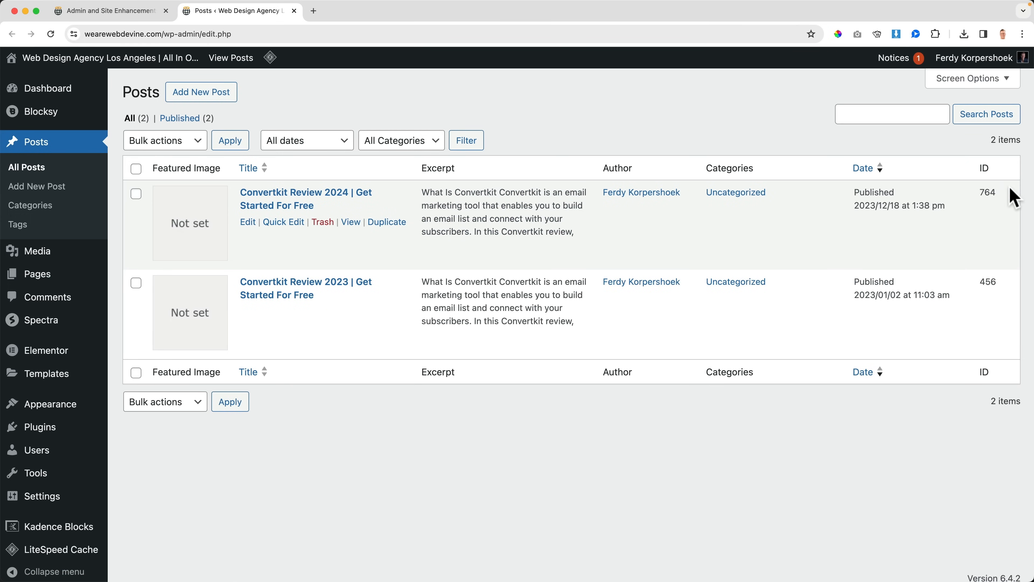
left_click(138, 17)
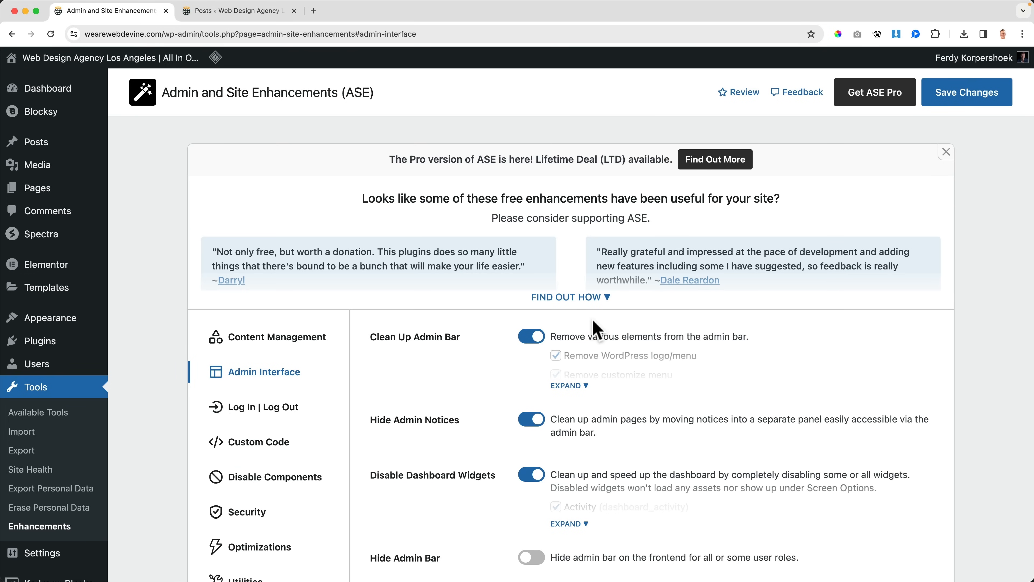
Step: Enable Change Login URL in the Log In | Log Out settings, set the new URL to "fsdfgsdfgsdfg", and save
scroll(601, 332, "down", 5)
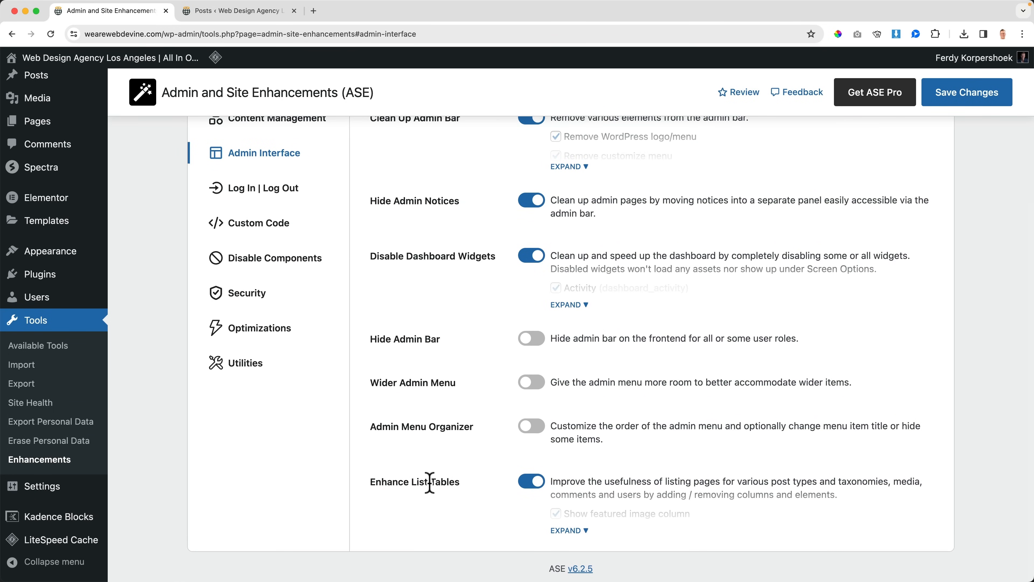
scroll(368, 376, "up", 3)
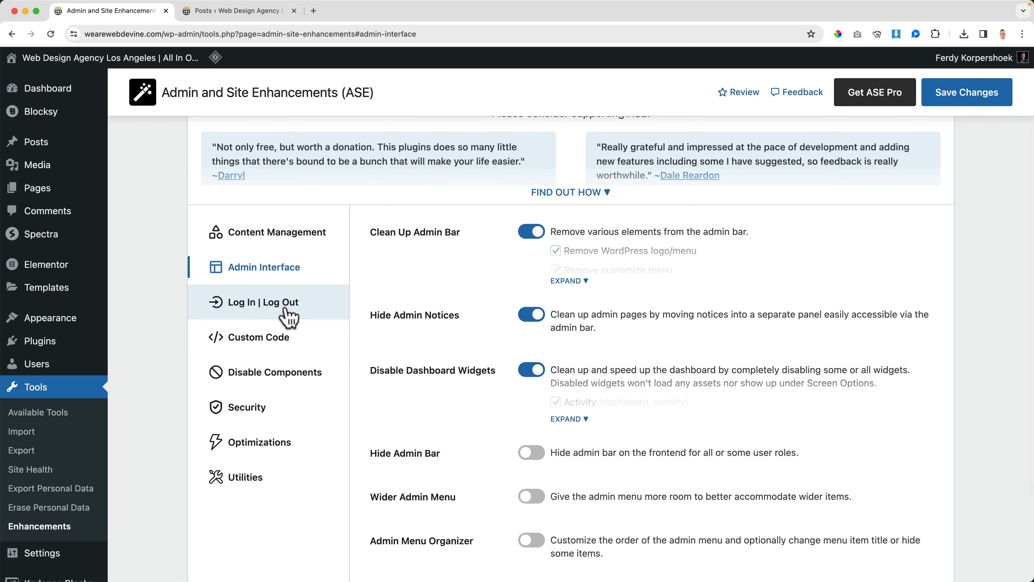
left_click(257, 311)
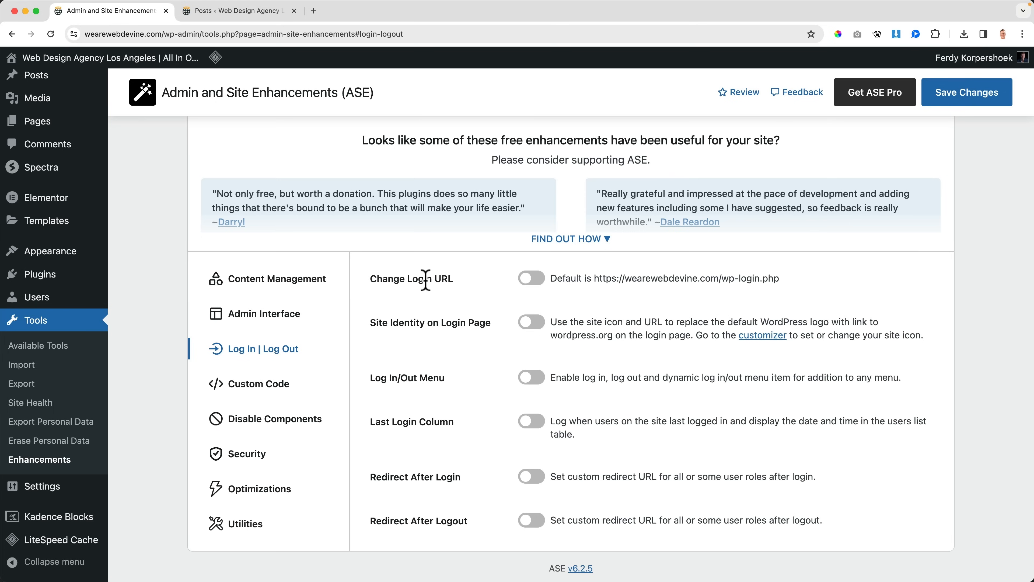
left_click(533, 279)
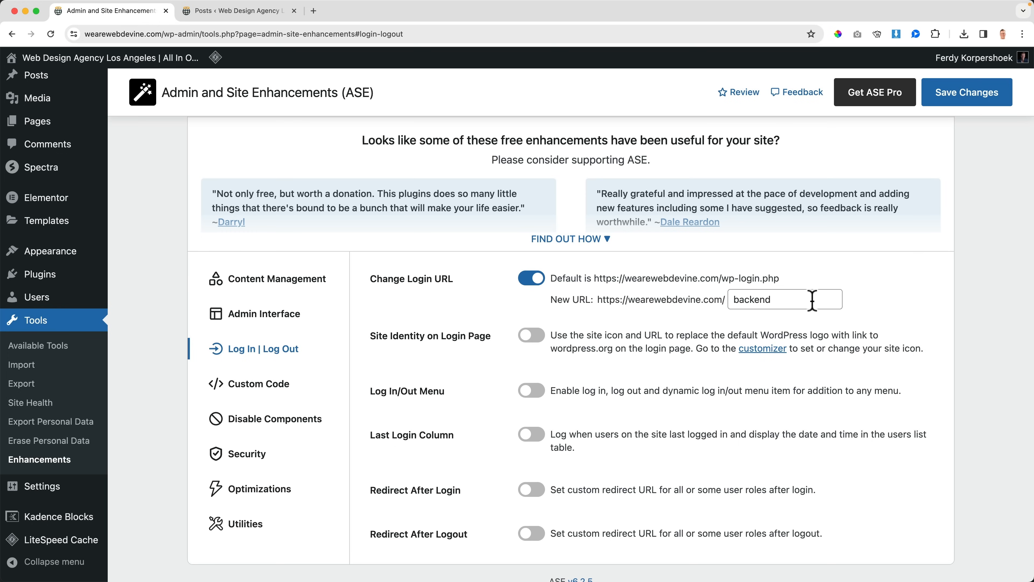
double_click(777, 301)
type("fsdfgsdfgsdfg")
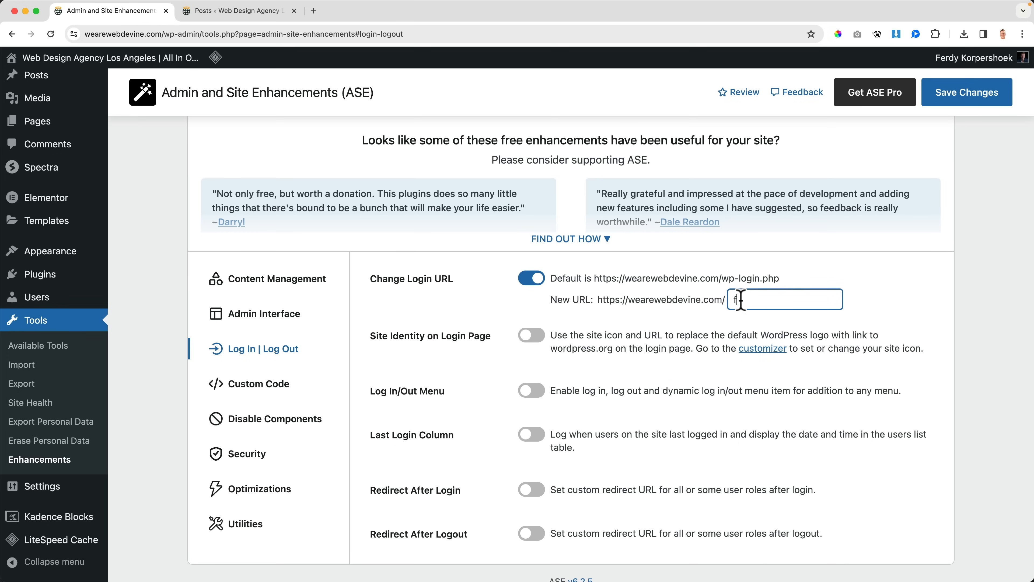
triple_click(777, 301)
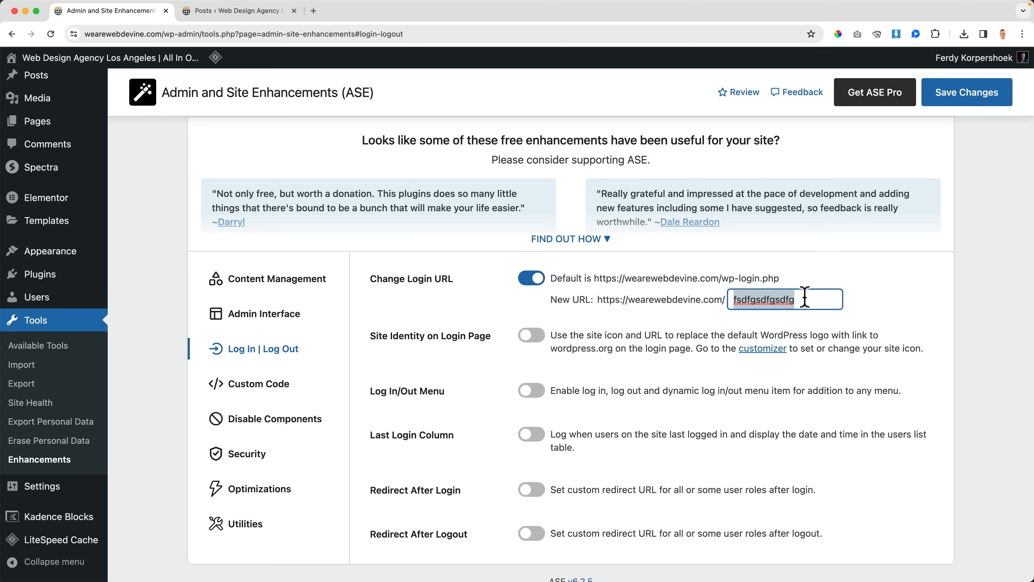
left_click(957, 100)
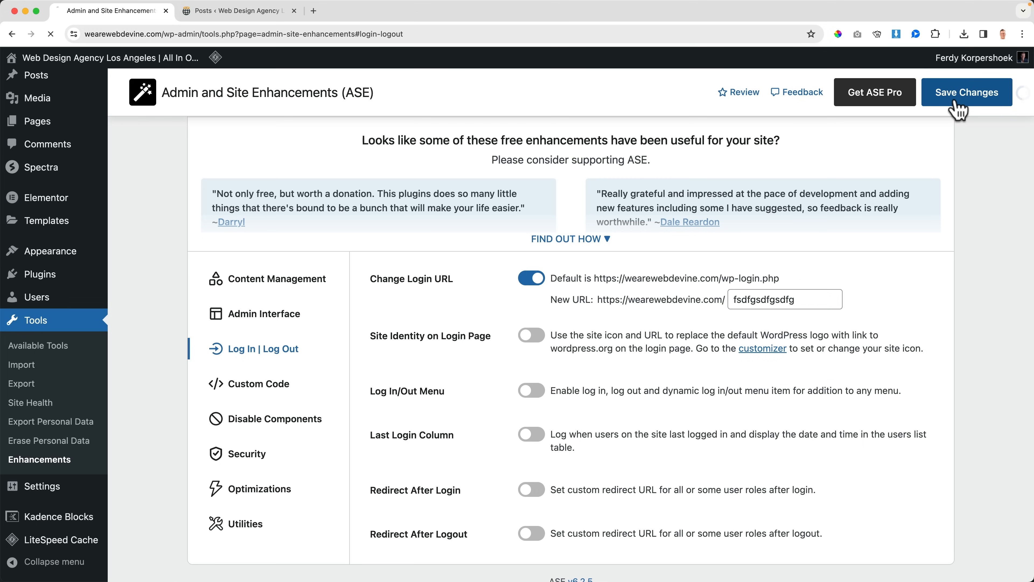
Step: Visit wearewebdevine.com/wp-admin/ in a new Incognito window to test the default login address
left_click(1022, 34)
left_click(932, 76)
type("wearewe")
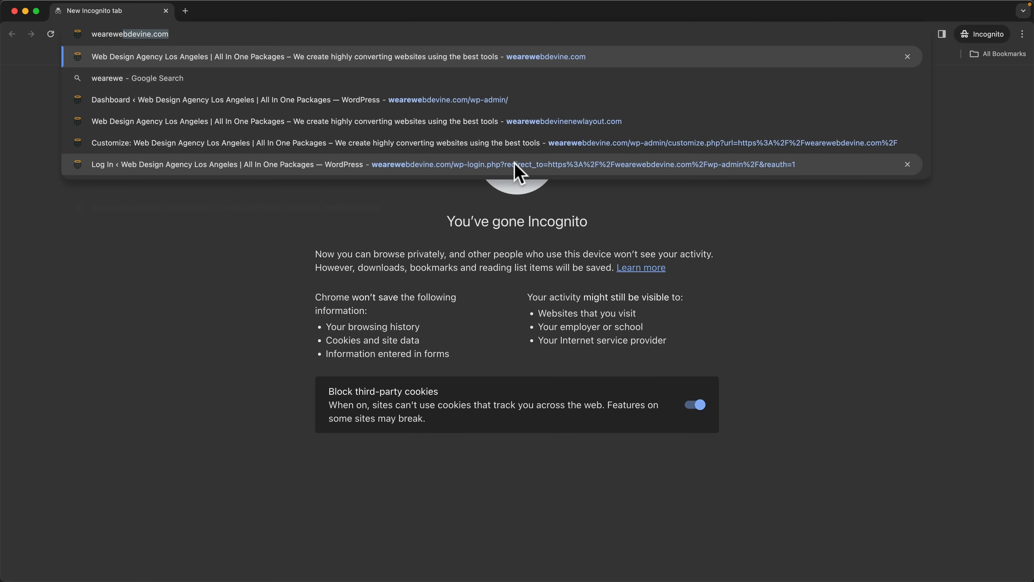
type("bdevine.com/w")
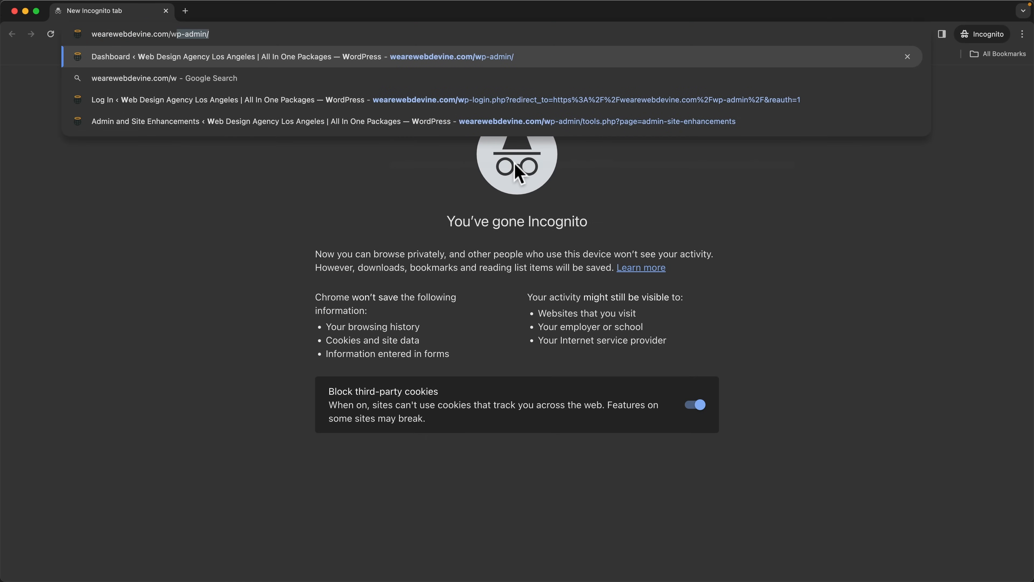
key("Return")
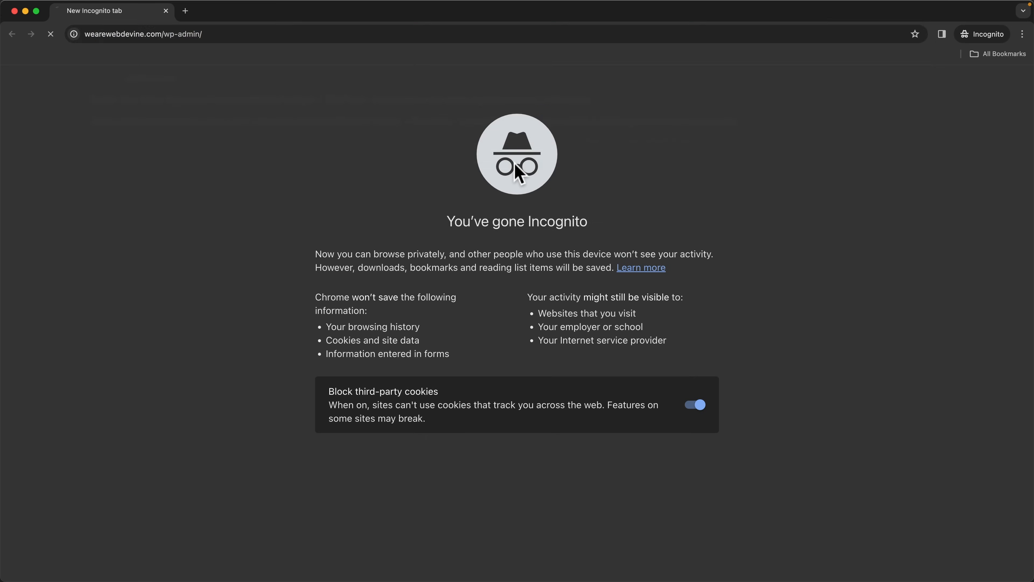
Step: Load the custom login address ending in "fsdfgsdfgsdfg" to check the login page, and close the Incognito window
left_click(191, 35)
left_click(201, 34)
left_click_drag(191, 34, 261, 35)
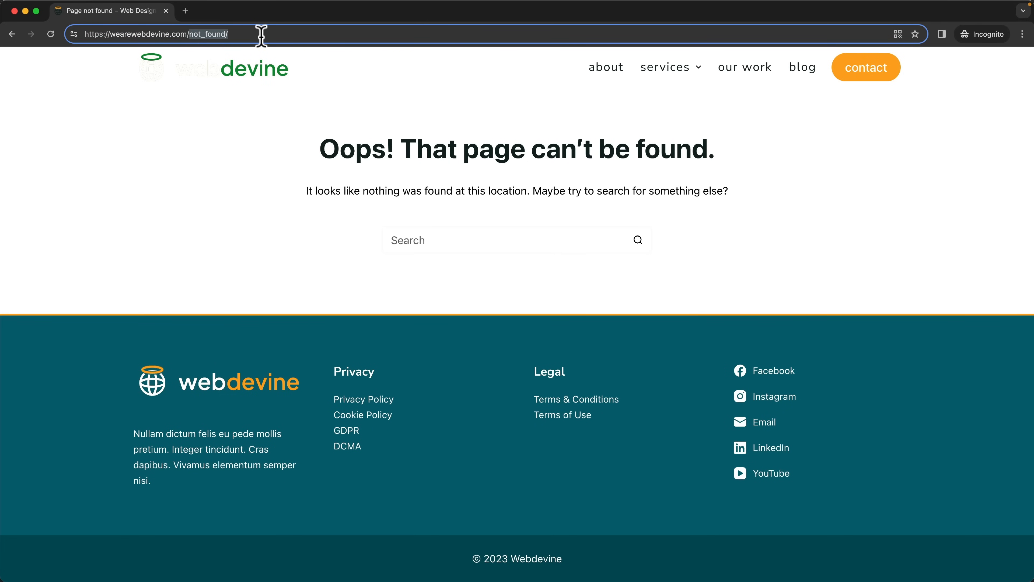
type("fsdfgsdfgsdf")
key("Return")
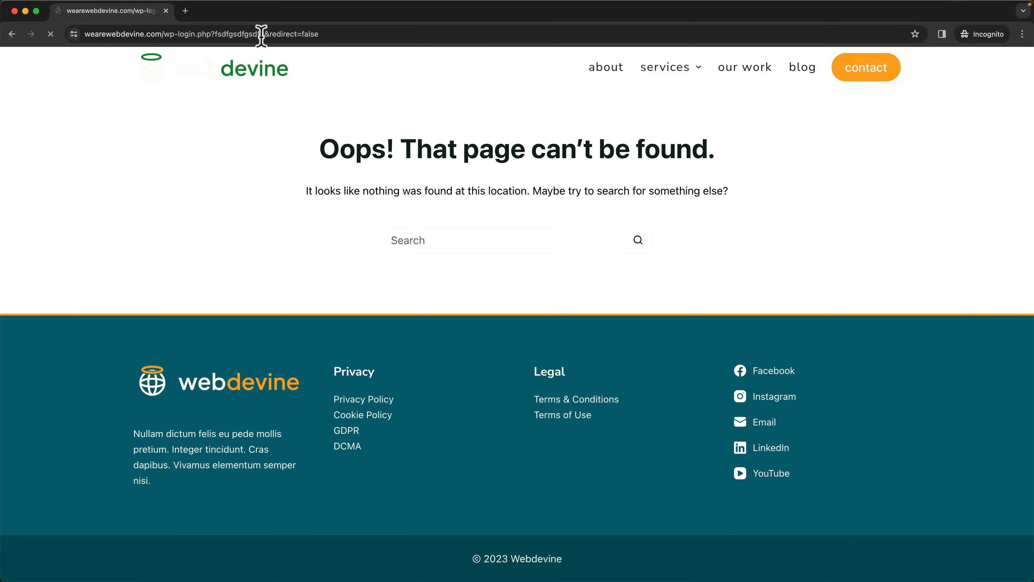
left_click(166, 10)
Step: Enable Site Identity on Login Page and Log In/Out Menu in the ASE settings, saving after each change
scroll(584, 303, "down", 3)
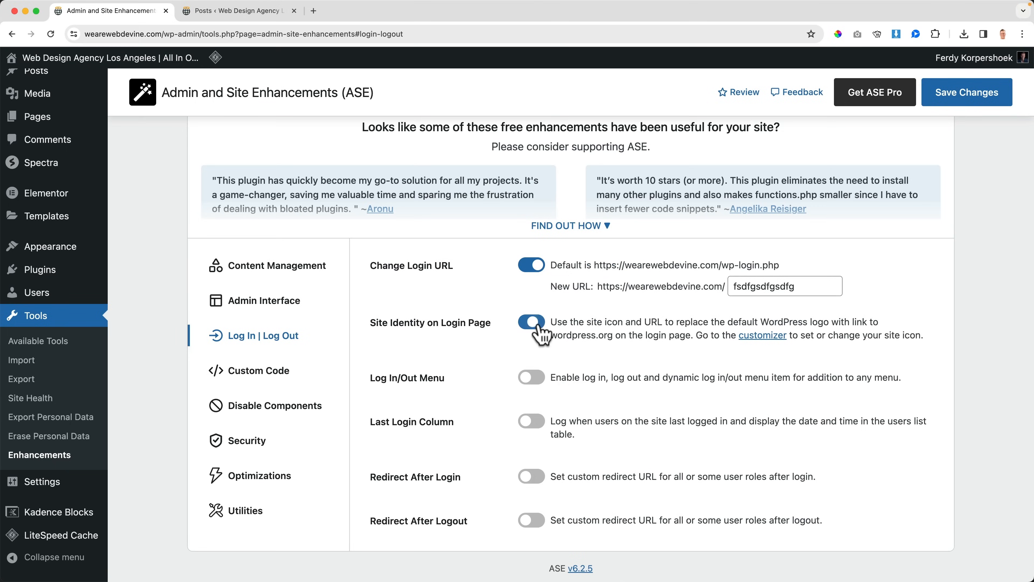
left_click(949, 97)
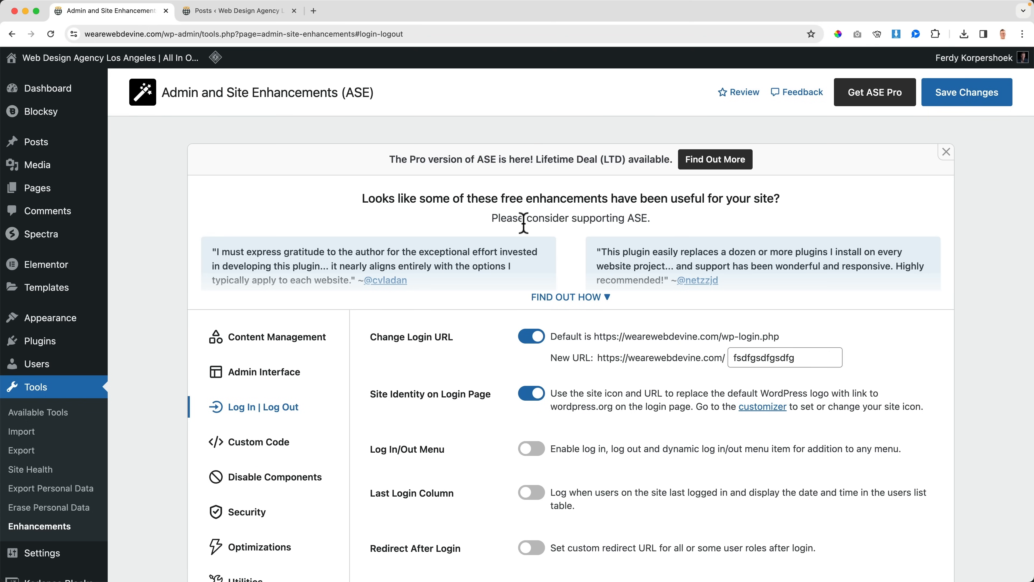
scroll(525, 224, "down", 3)
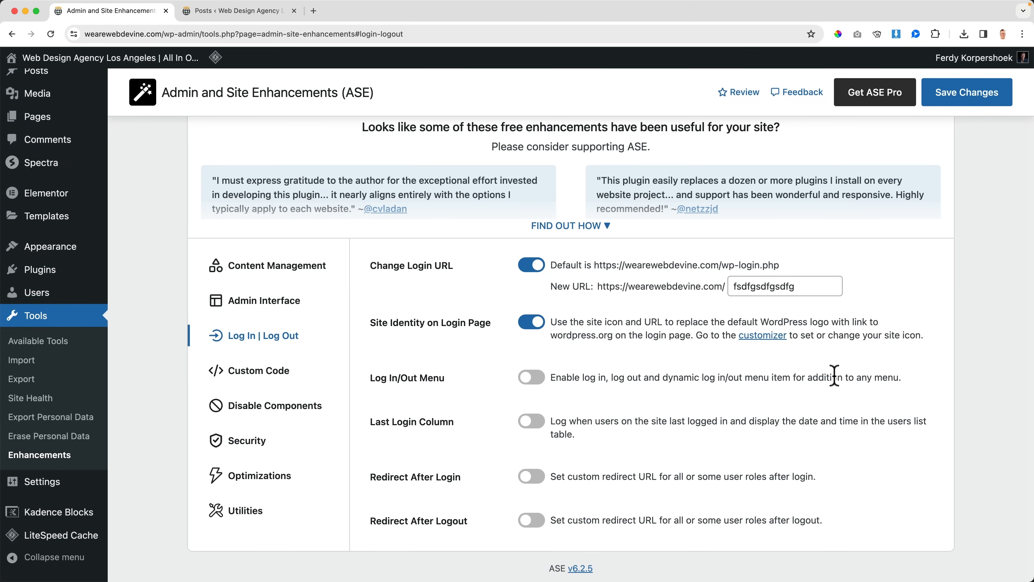
left_click(537, 378)
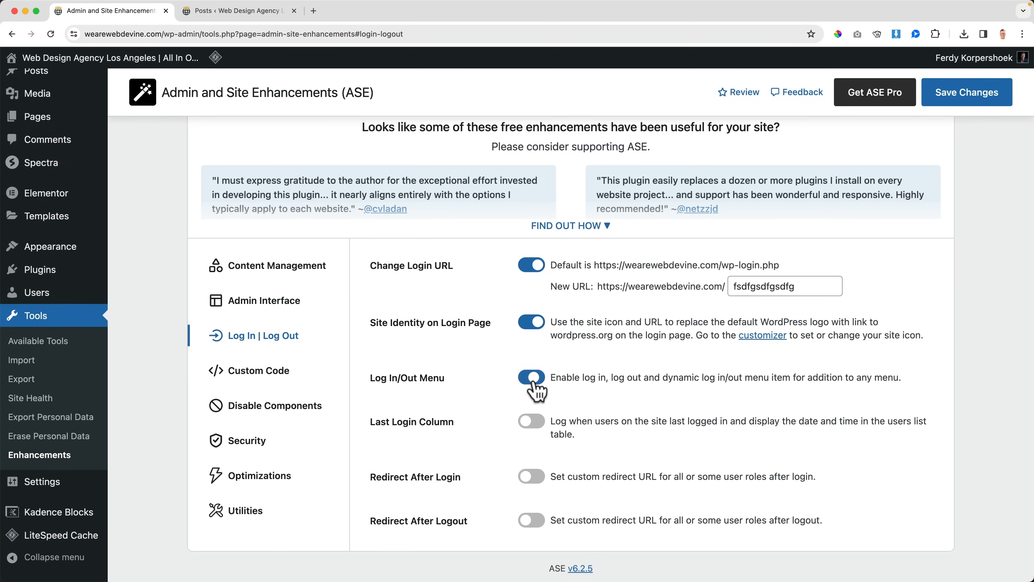
left_click(975, 102)
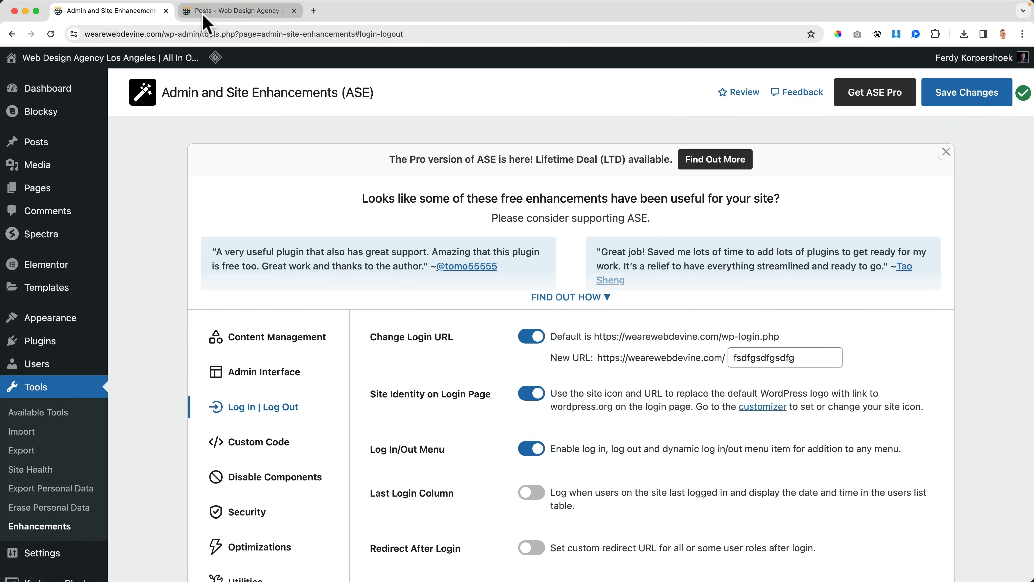
Step: In the Posts browser tab, open the Menus editor, add the Log In / Log Out item to Main Menu, and save the menu
left_click(210, 13)
mouse_move(61, 404)
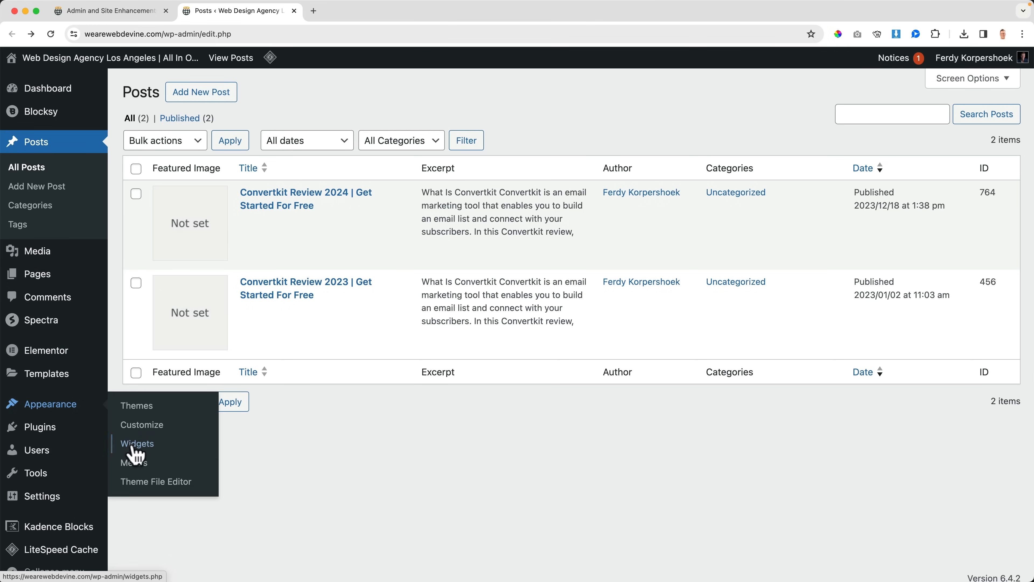
left_click(139, 464)
scroll(200, 418, "down", 5)
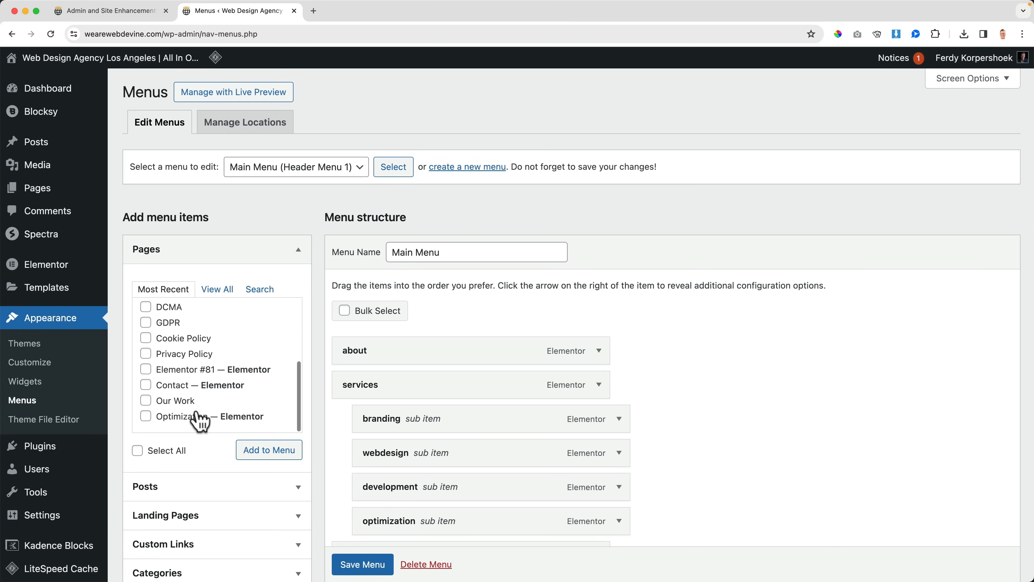
scroll(200, 448, "down", 4)
scroll(200, 471, "down", 4)
left_click(185, 314)
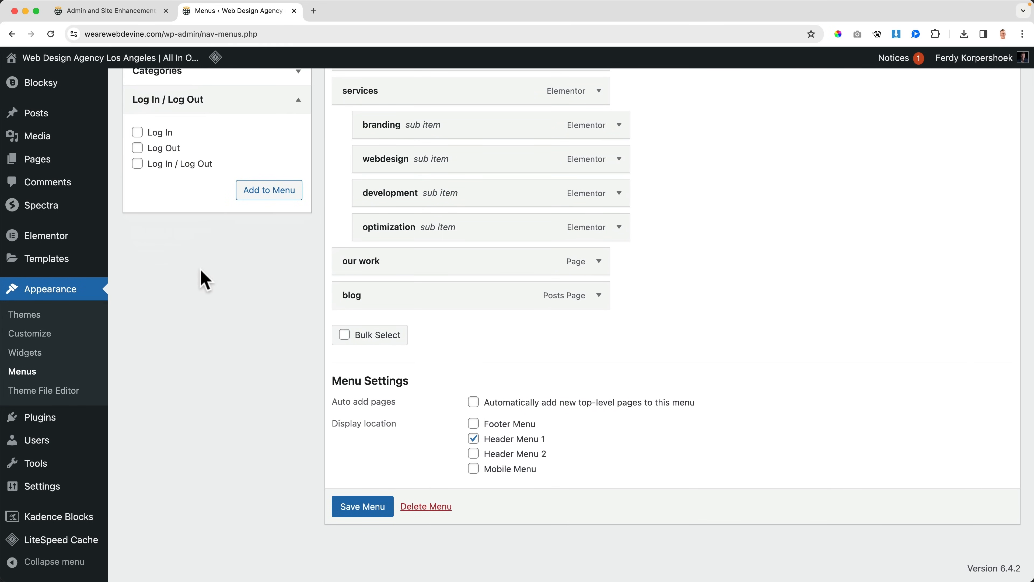
left_click(137, 164)
left_click(267, 197)
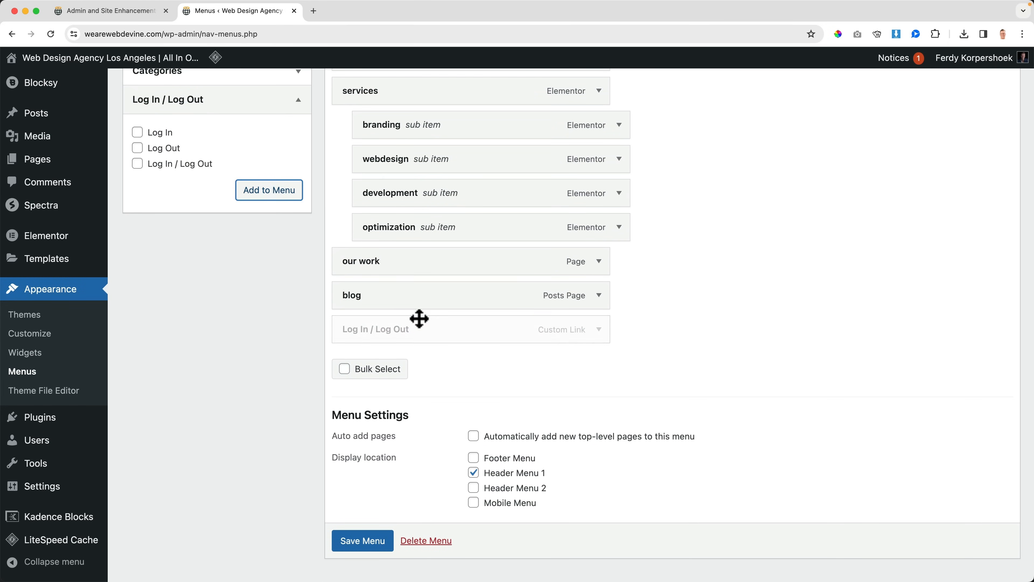
scroll(794, 318, "up", 8)
scroll(658, 311, "down", 8)
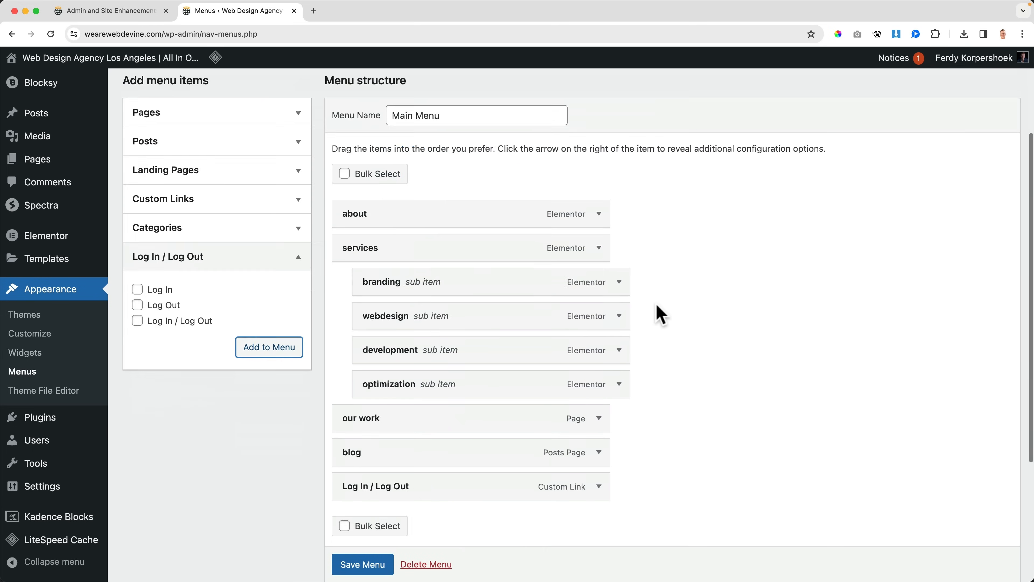
left_click(362, 513)
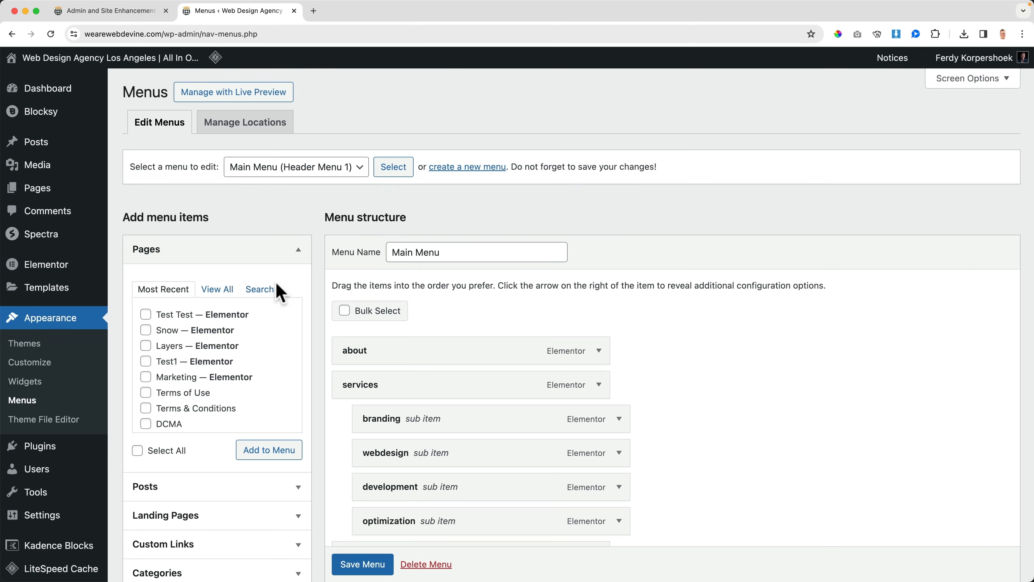
Step: Open the site's front page, log out through its header menu, and return home via the login page's site icon
left_click(128, 68)
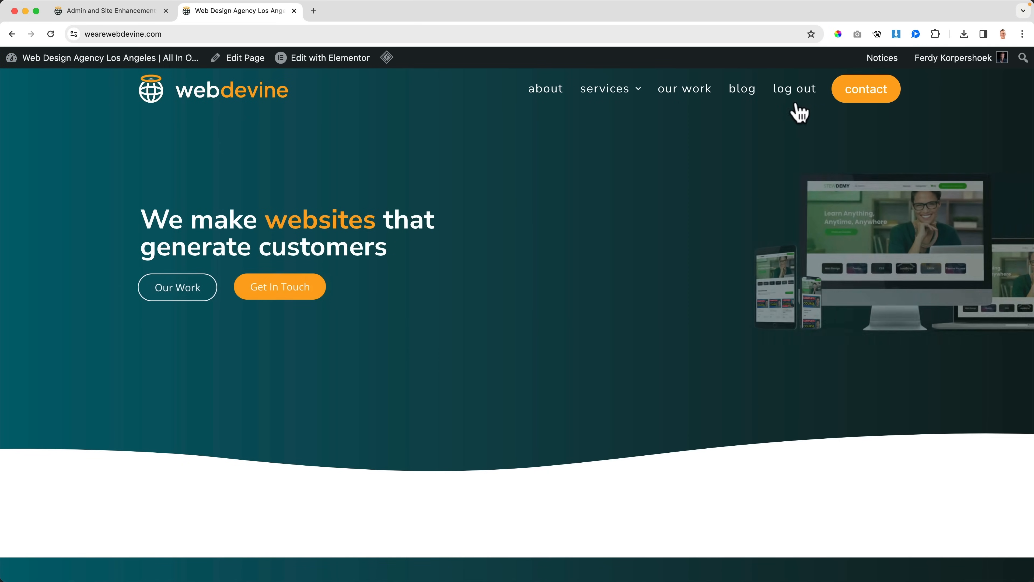
left_click(797, 94)
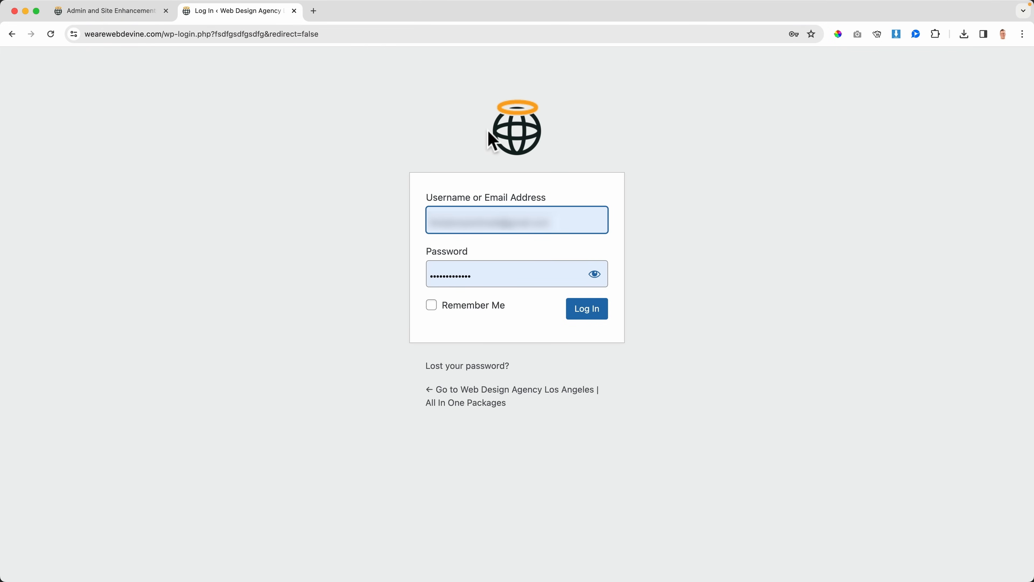
left_click(517, 140)
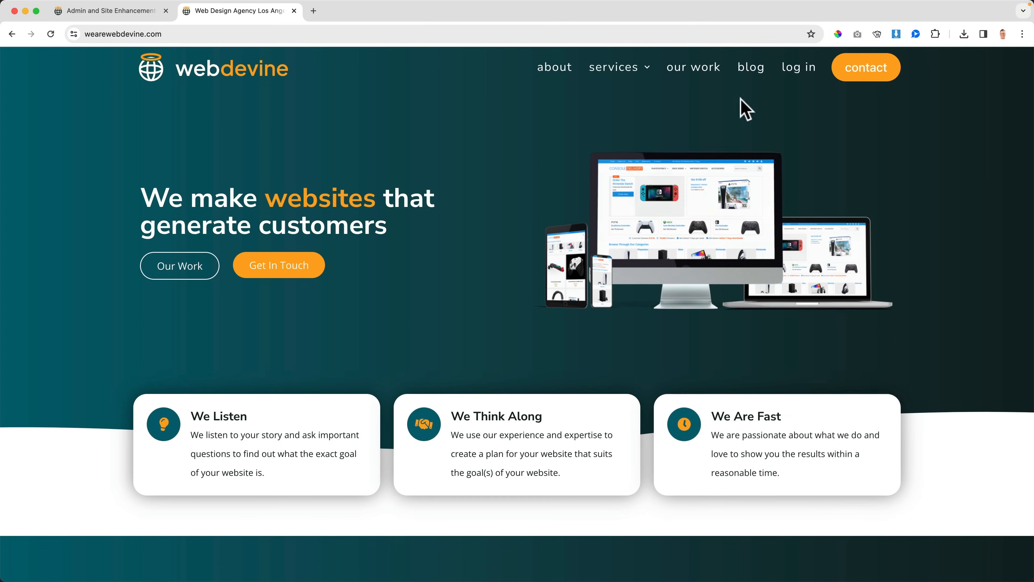
Step: Open the login page from the header menu, highlight the custom login slug in its address, and close the browser tab
left_click(798, 68)
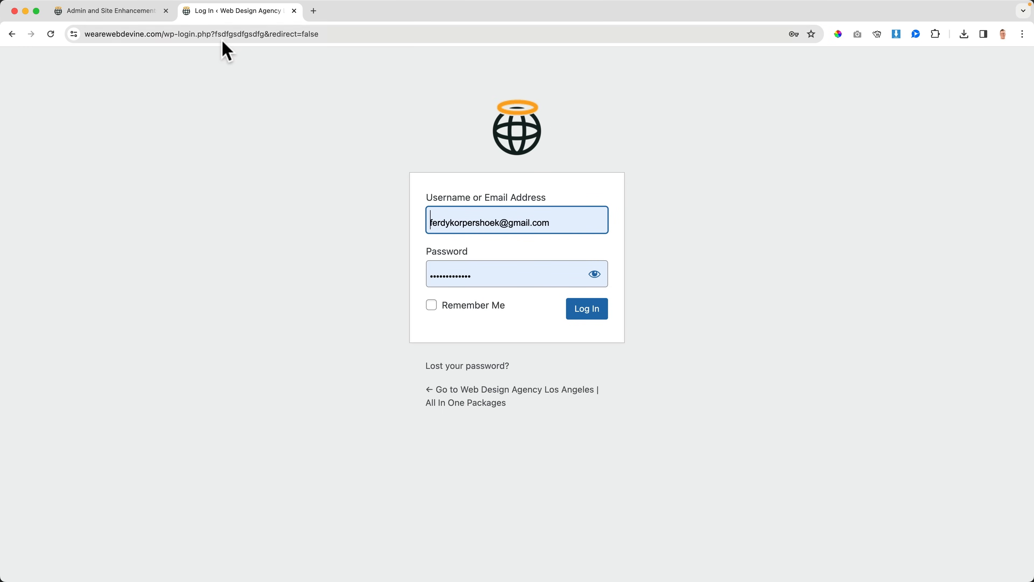
left_click(218, 34)
left_click_drag(306, 38, 302, 26)
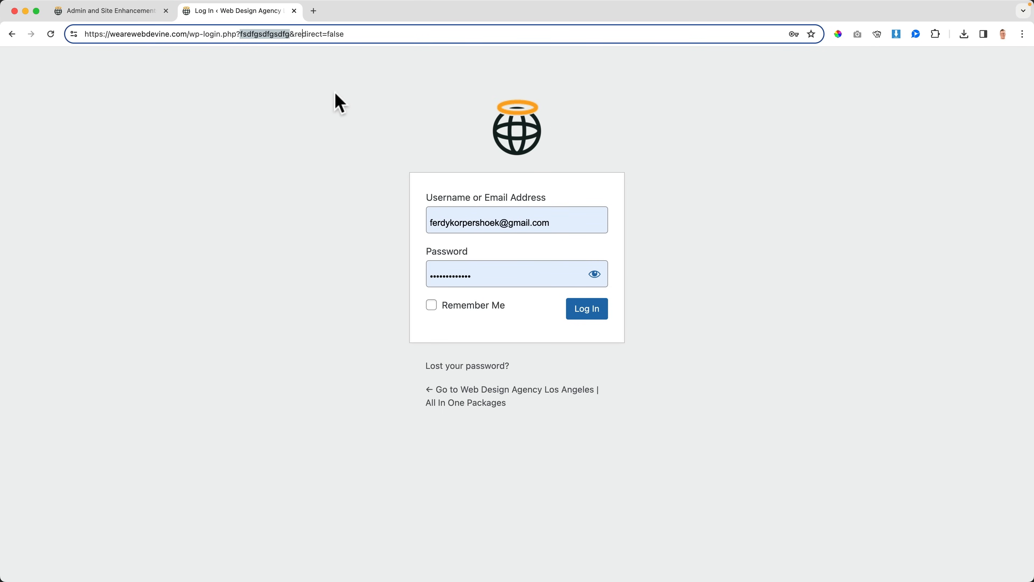
key("super+w")
Step: Enable and save Last Login Column in the ASE settings, and open the Users list to check the added column
scroll(590, 313, "down", 2)
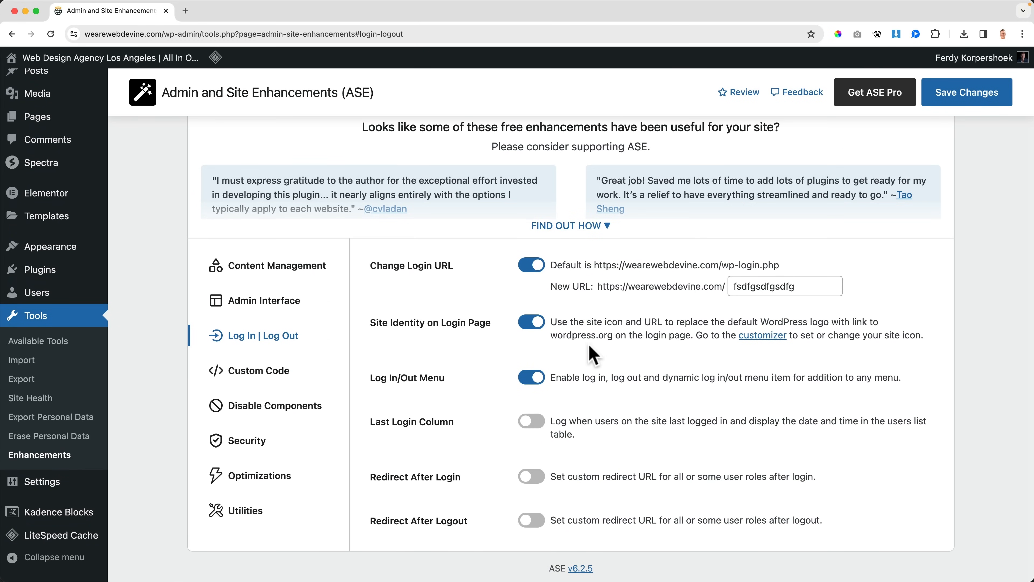
left_click(530, 423)
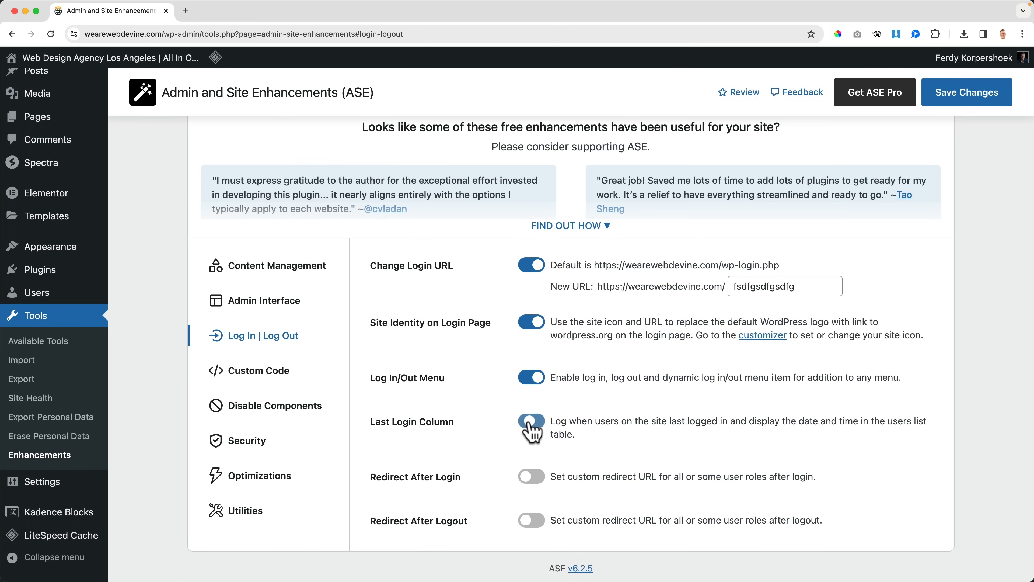
left_click(955, 105)
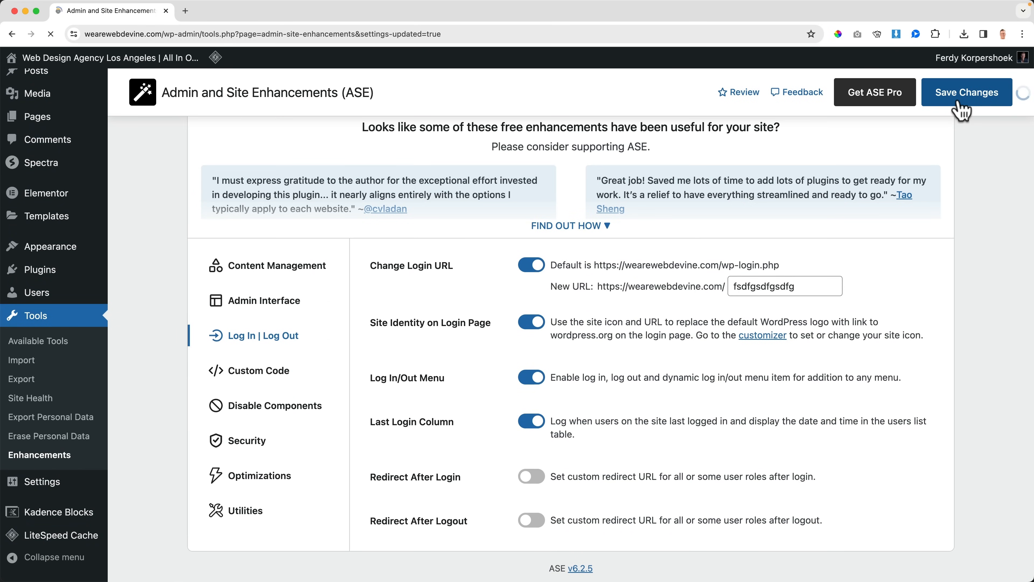
left_click(43, 365)
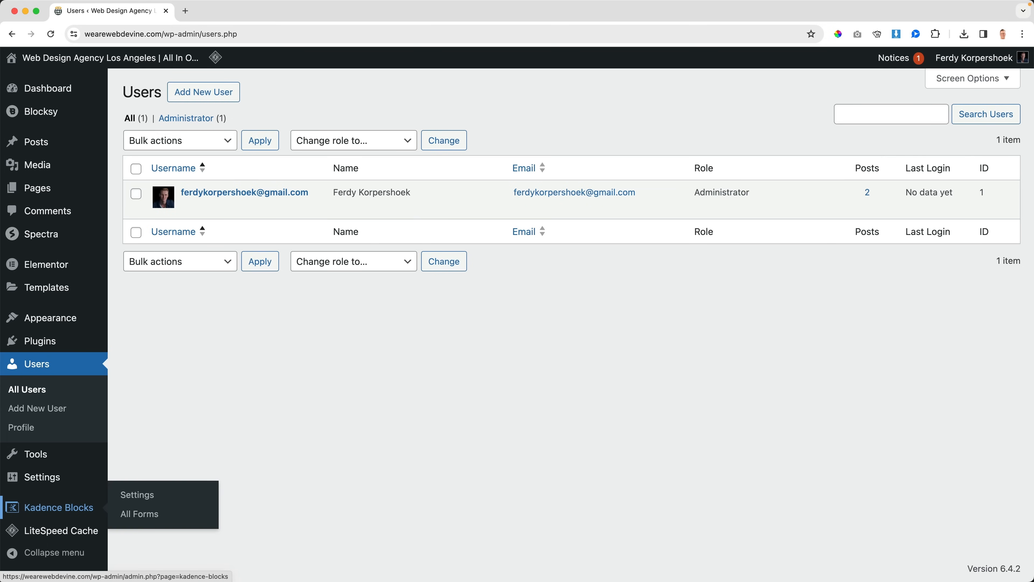
Step: Return to the ASE Enhancements settings and open the Custom Code section
mouse_move(28, 476)
mouse_move(39, 458)
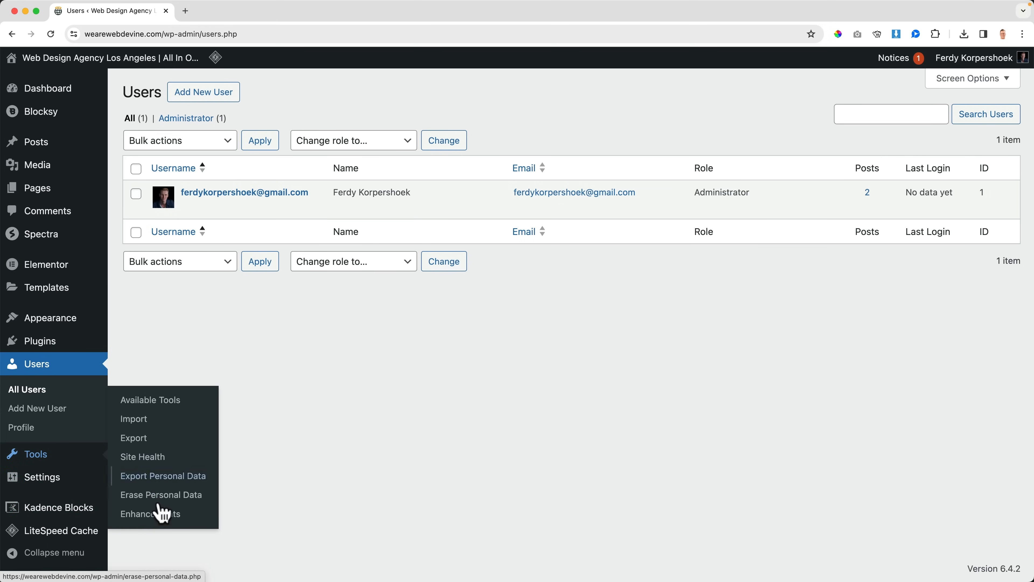
left_click(161, 514)
scroll(529, 431, "down", 3)
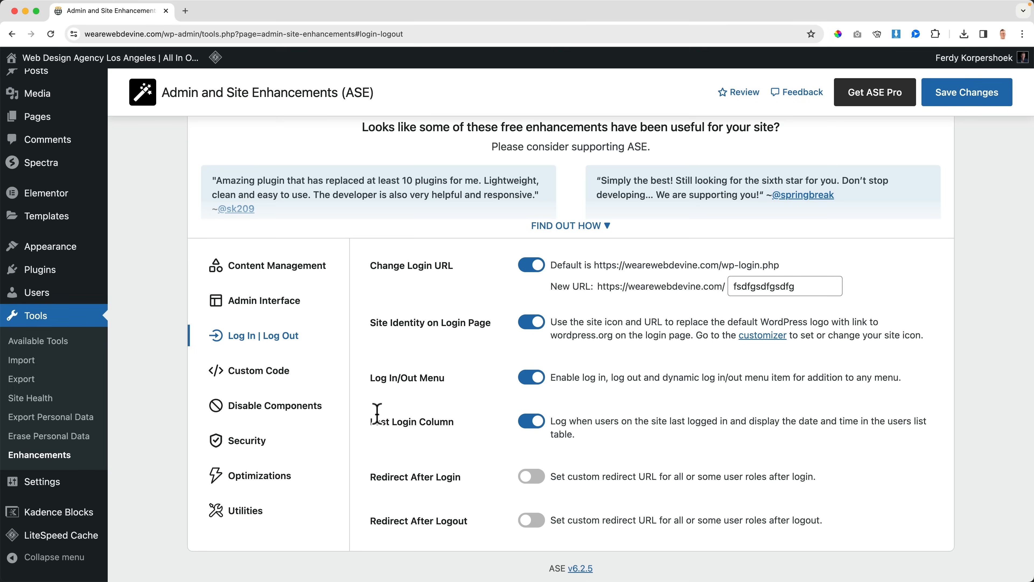
left_click(264, 376)
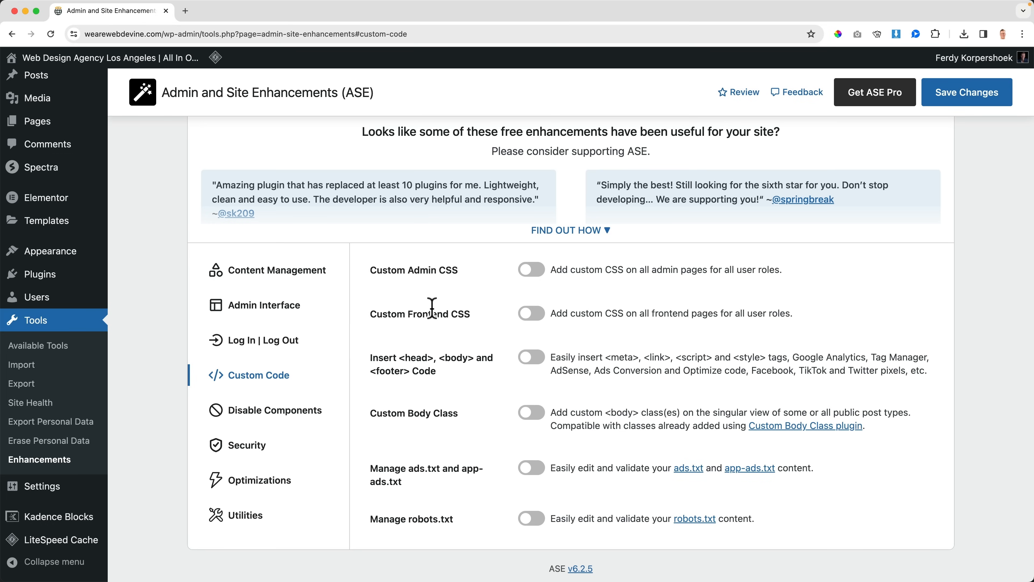
Step: Try Custom Admin CSS and Custom Frontend CSS in turn, expanding the frontend CSS editor, and switch both off again
left_click(532, 270)
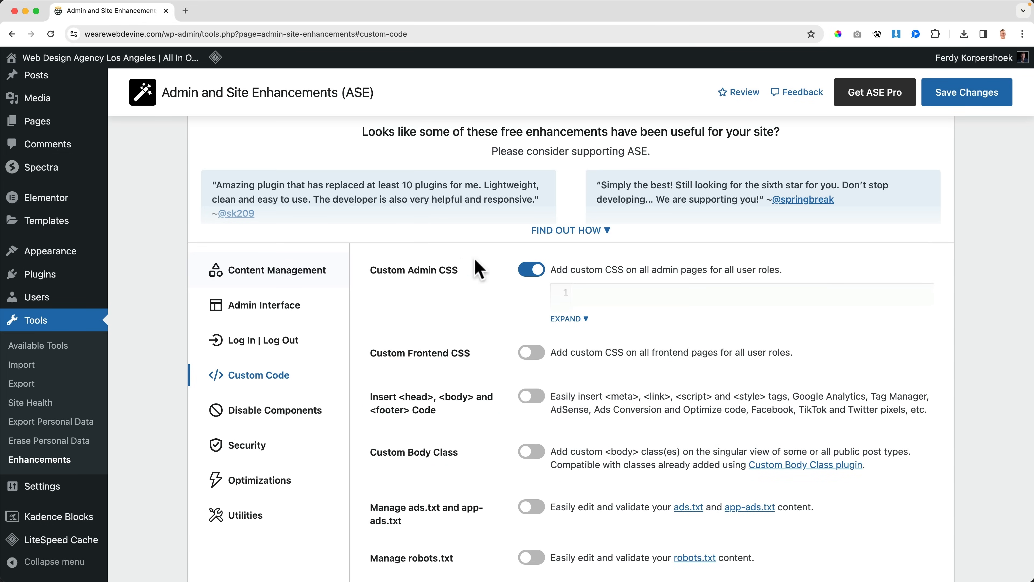
left_click(531, 269)
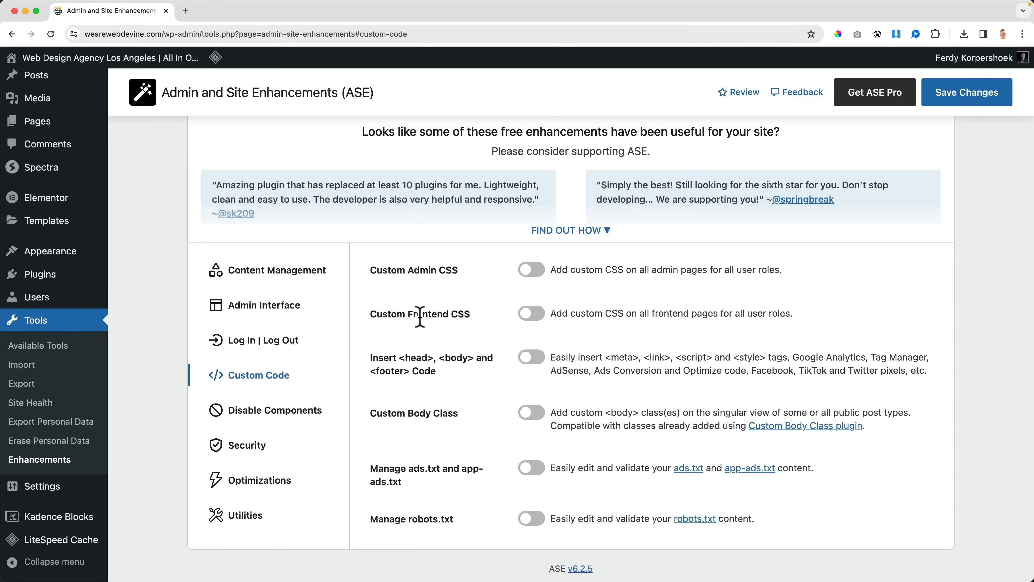
left_click(531, 313)
left_click(570, 364)
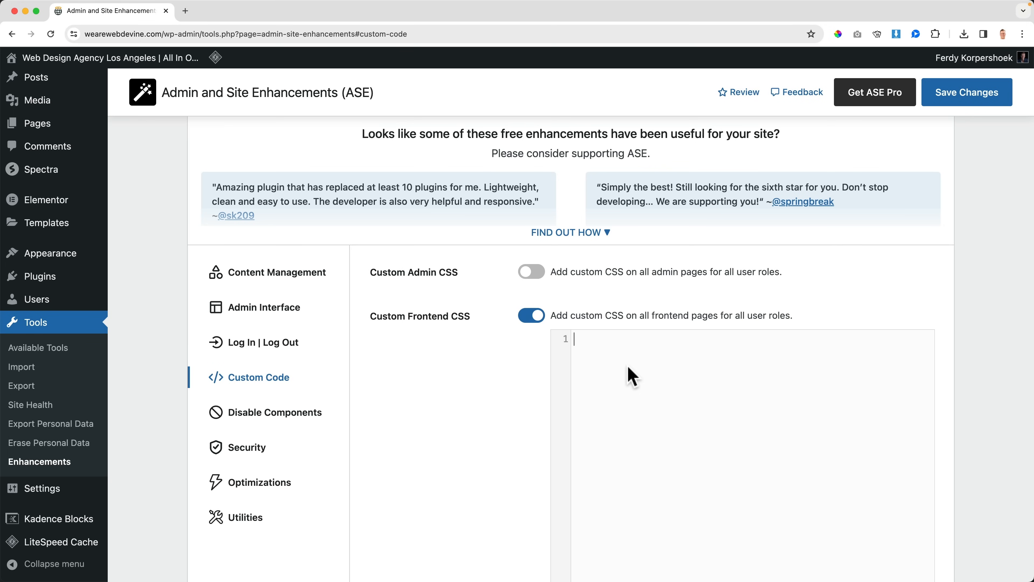
scroll(628, 367, "down", 5)
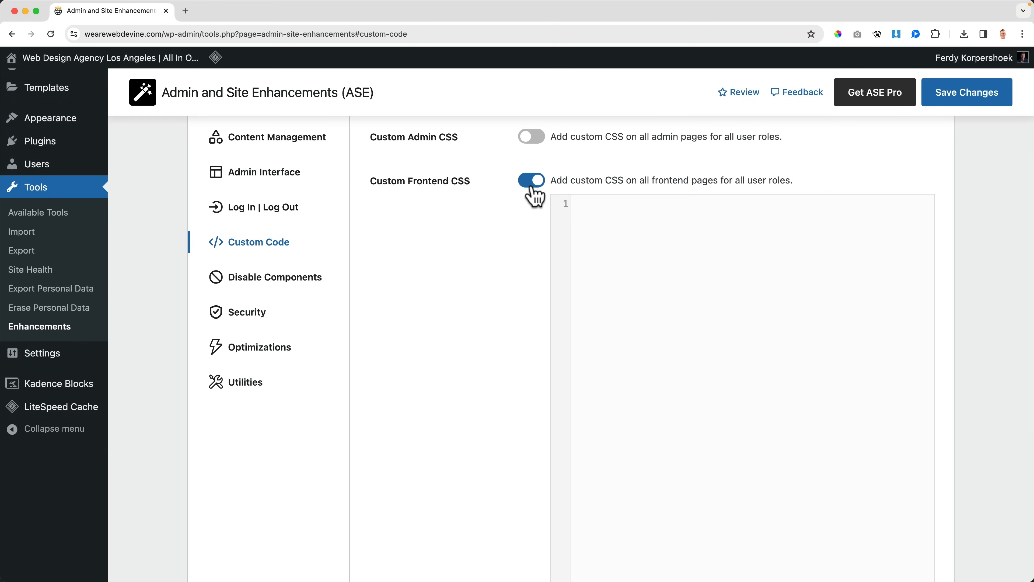
left_click(531, 180)
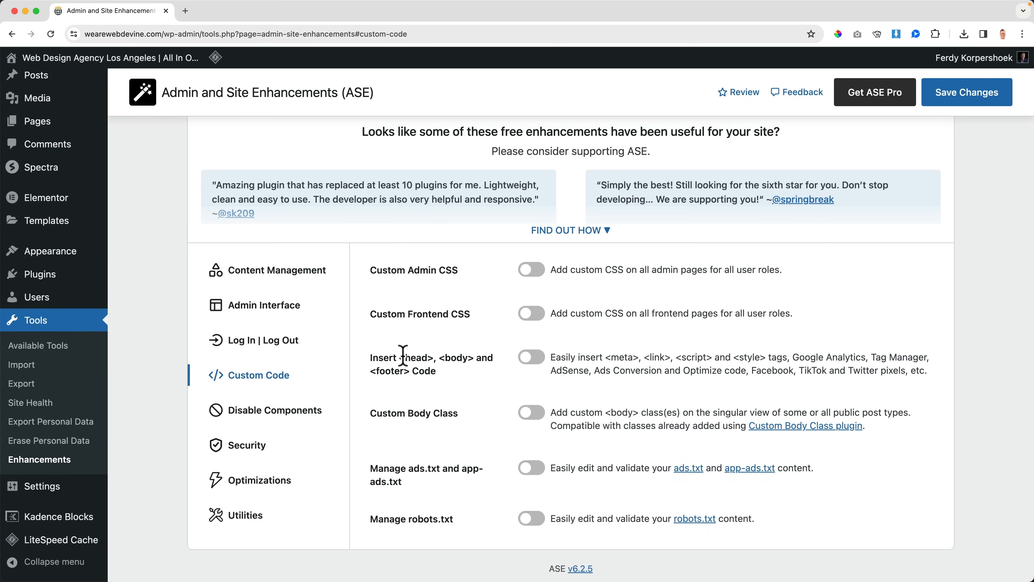
Step: Temporarily enable Insert <head>, <body> and <footer> Code to examine its three code fields and priority settings, and disable it again
left_click(536, 362)
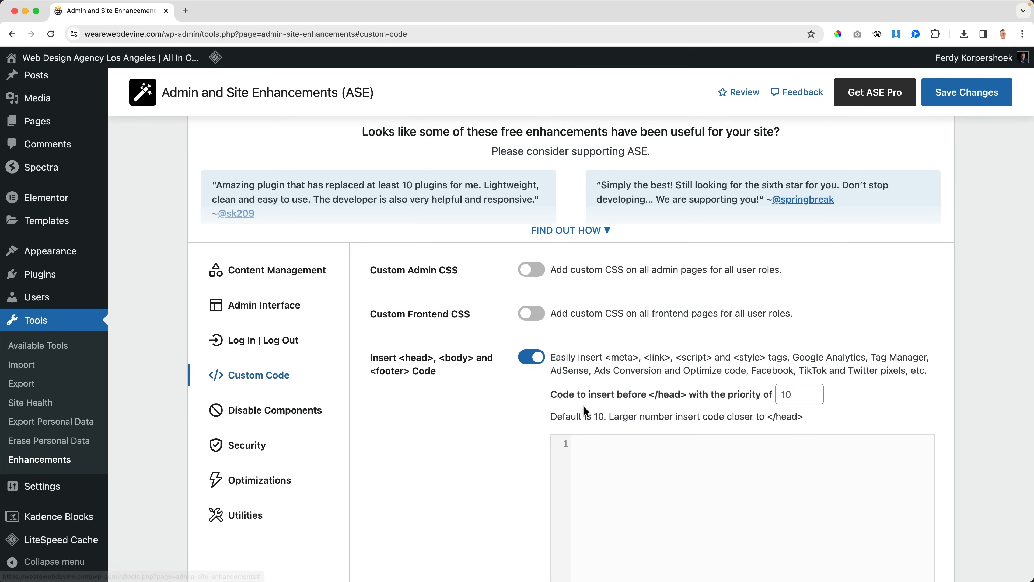
scroll(625, 388, "down", 5)
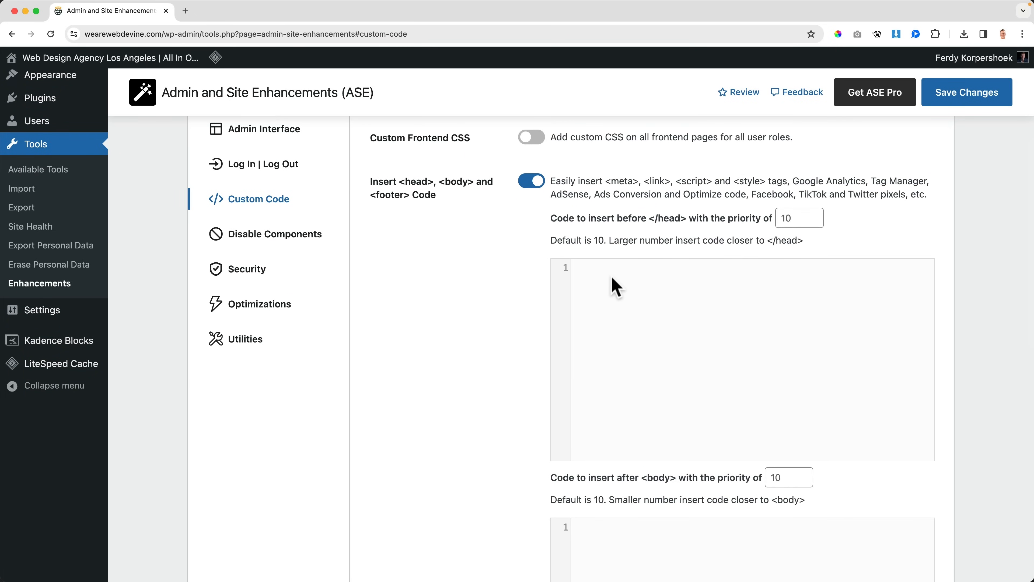
scroll(612, 278, "down", 6)
scroll(612, 281, "up", 5)
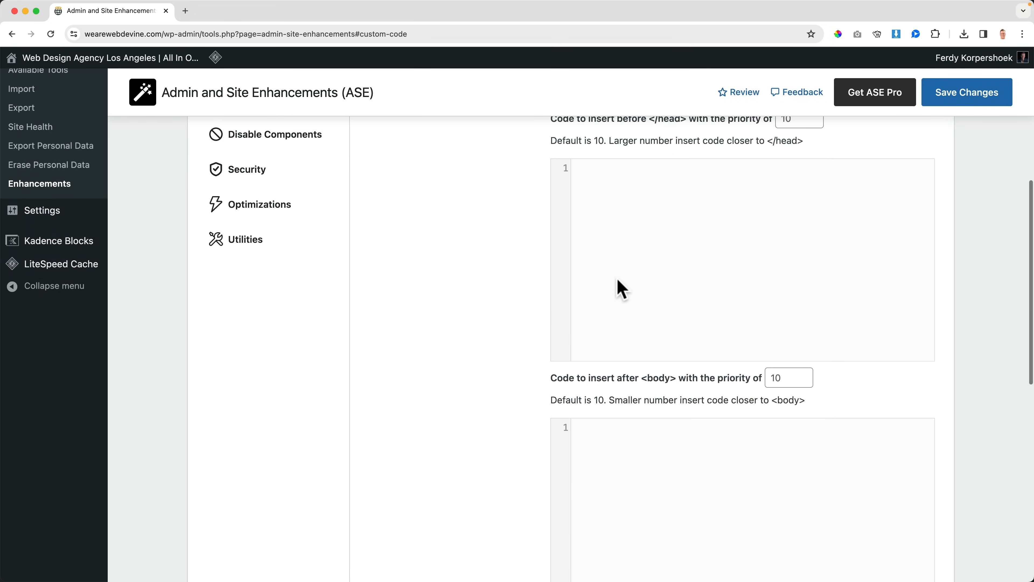
scroll(667, 226, "up", 2)
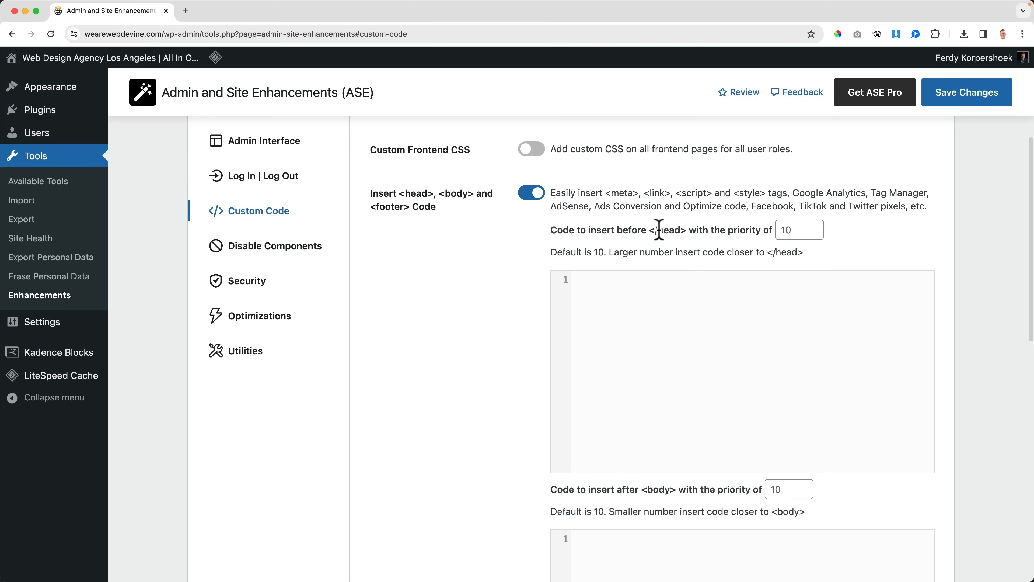
scroll(666, 359, "down", 5)
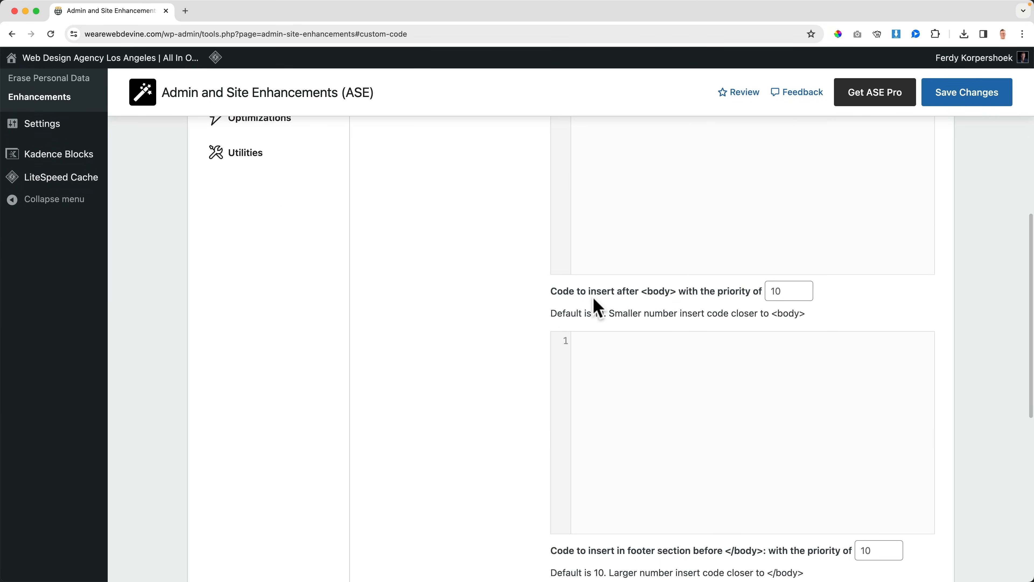
scroll(660, 351, "down", 6)
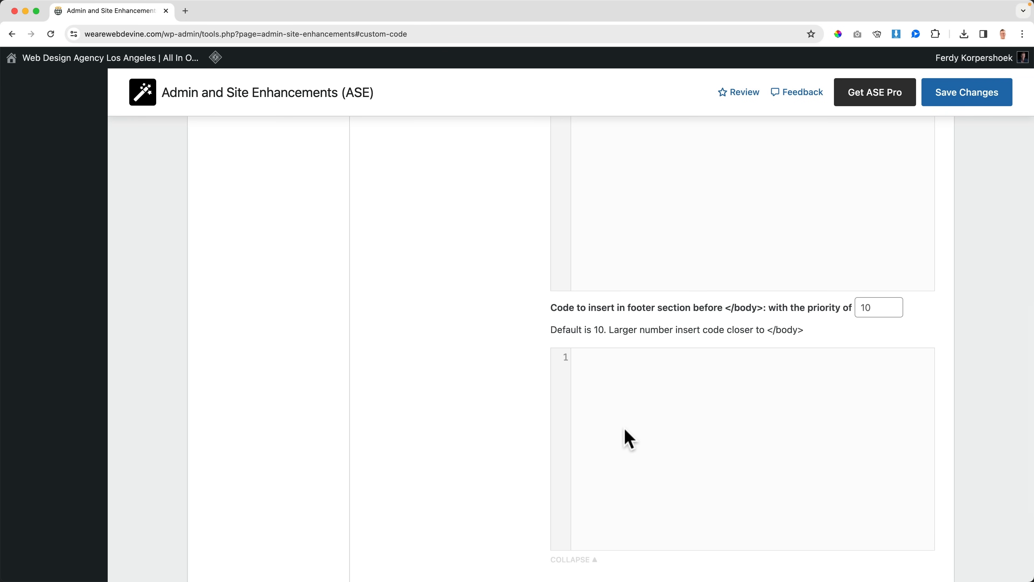
scroll(625, 435, "down", 5)
scroll(614, 365, "up", 15)
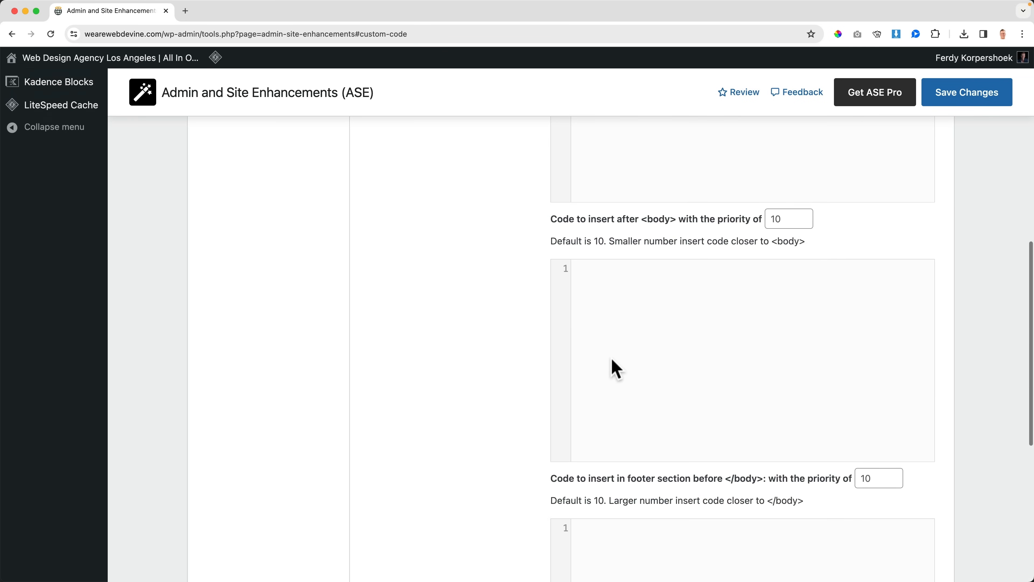
left_click(533, 228)
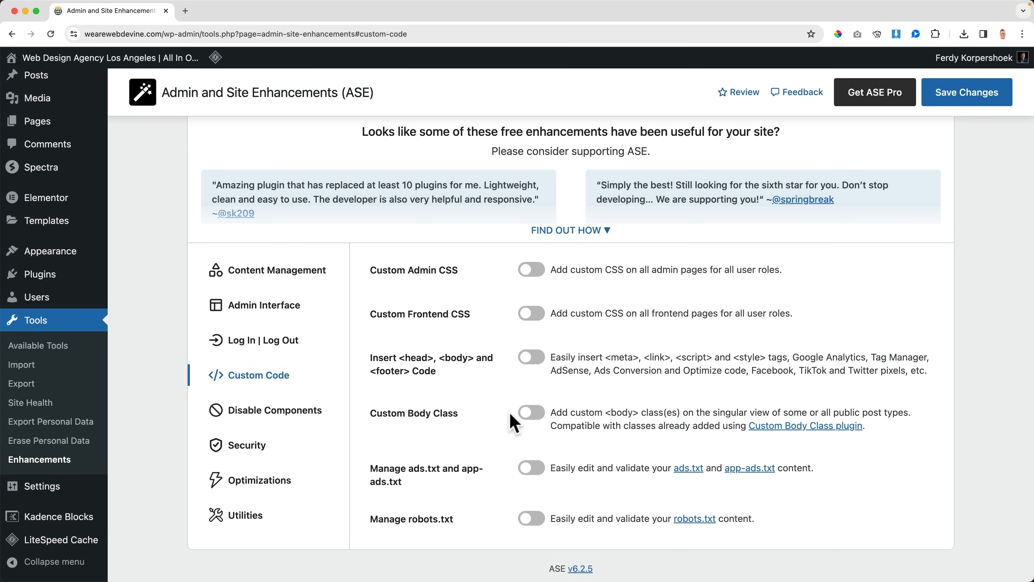
Step: Enable Custom Body Class for the Pages post type only and save the changes
left_click(532, 413)
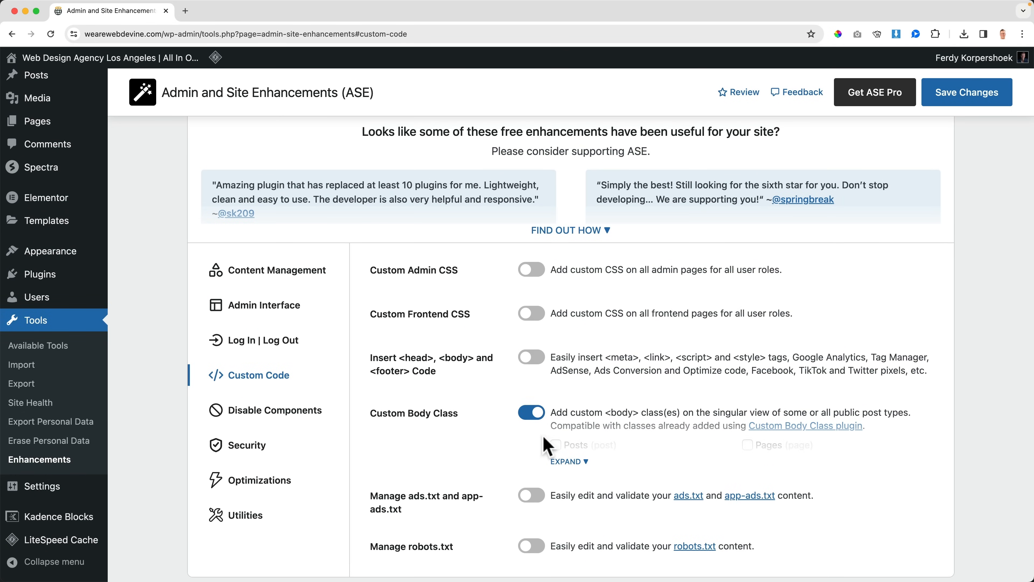
left_click(749, 444)
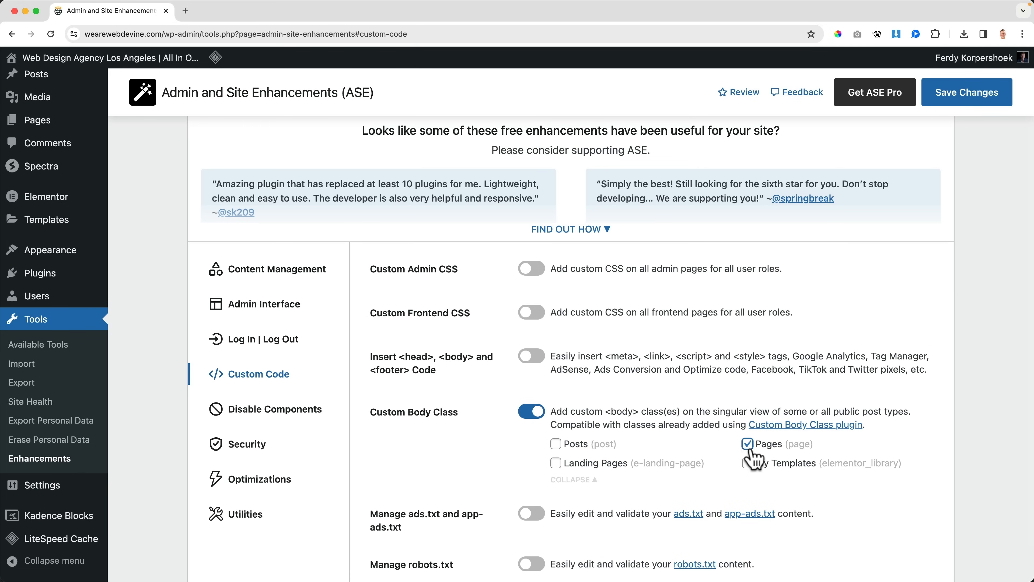
left_click(964, 103)
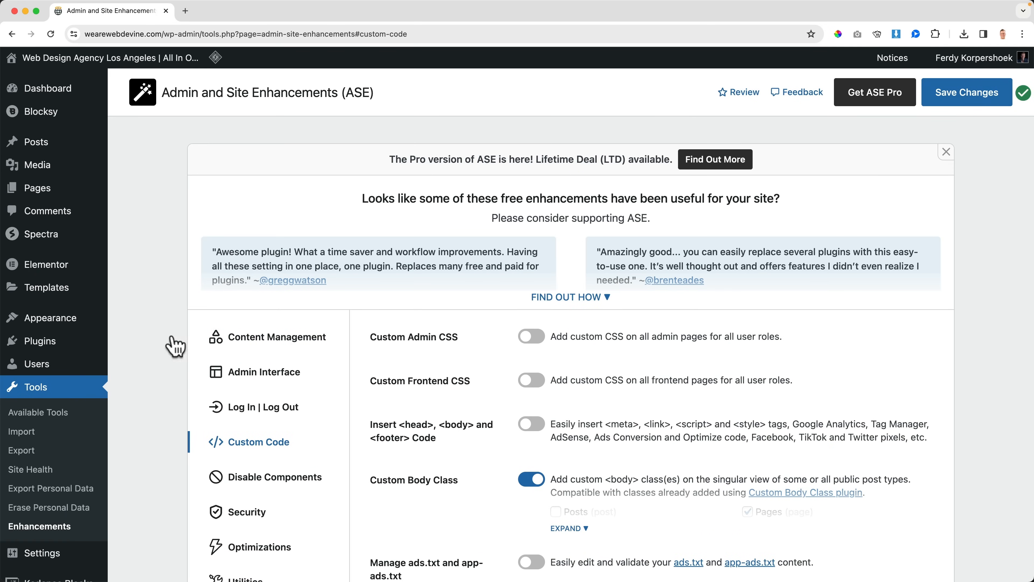
Step: Open the Pages list in a separate browser tab and bring up the Home page for editing
left_click(38, 188, "super")
left_click(223, 16)
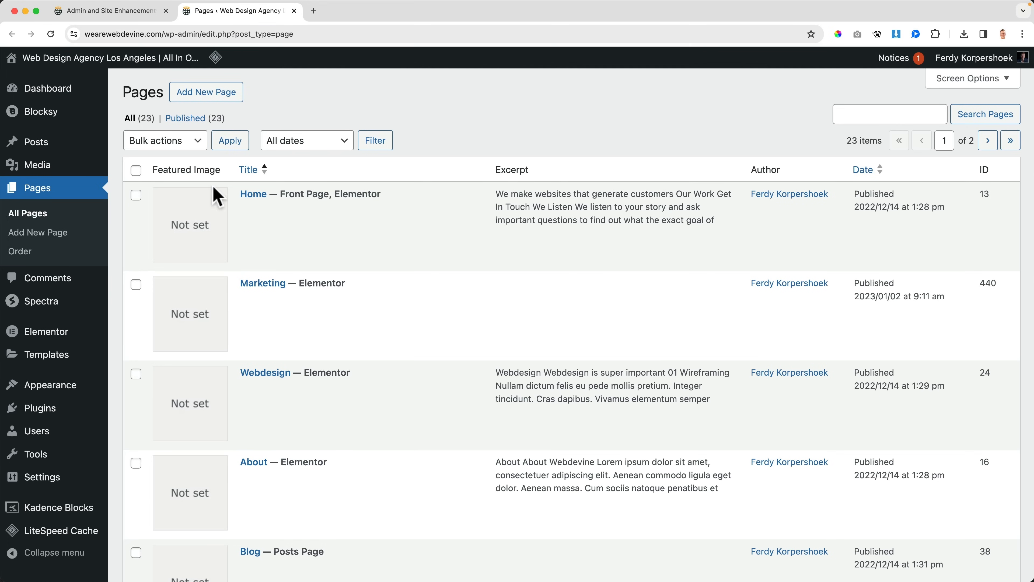
left_click(249, 196)
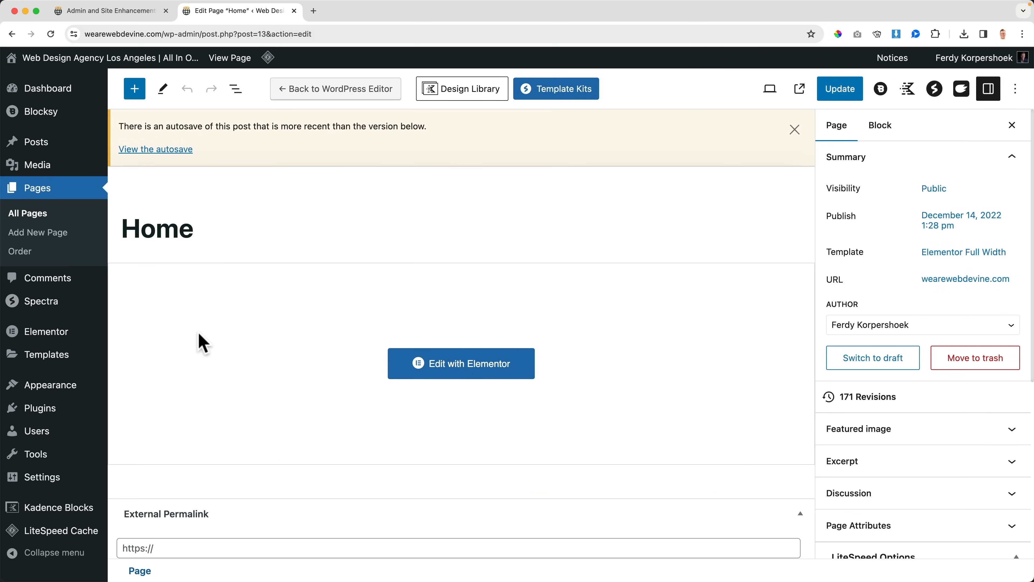
Step: Try entering ".coolstyle" as the Home page's Custom <body> Class, and close the page's tab without updating it
scroll(198, 342, "down", 2)
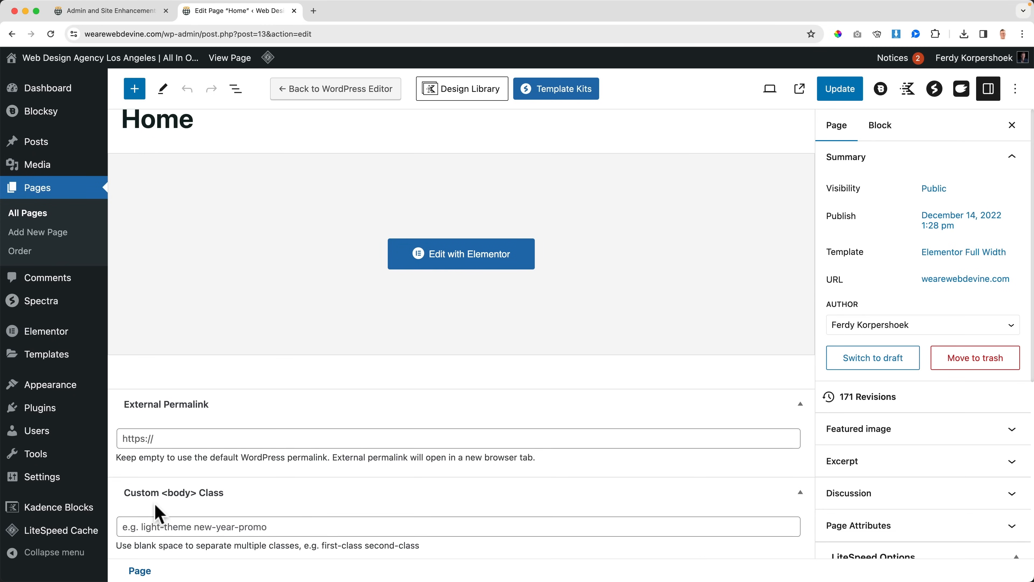
left_click(191, 526)
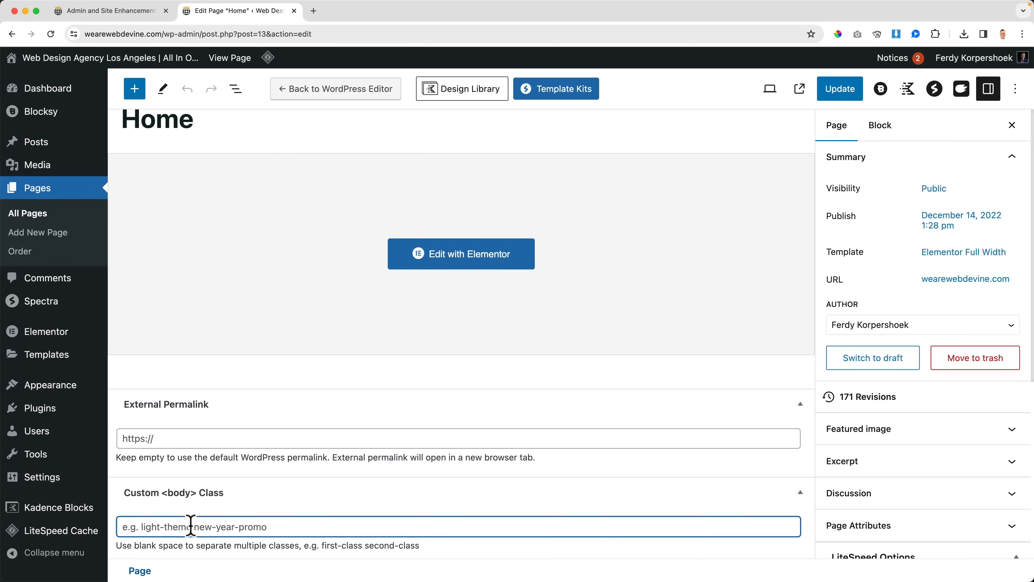
type(".coolstyle")
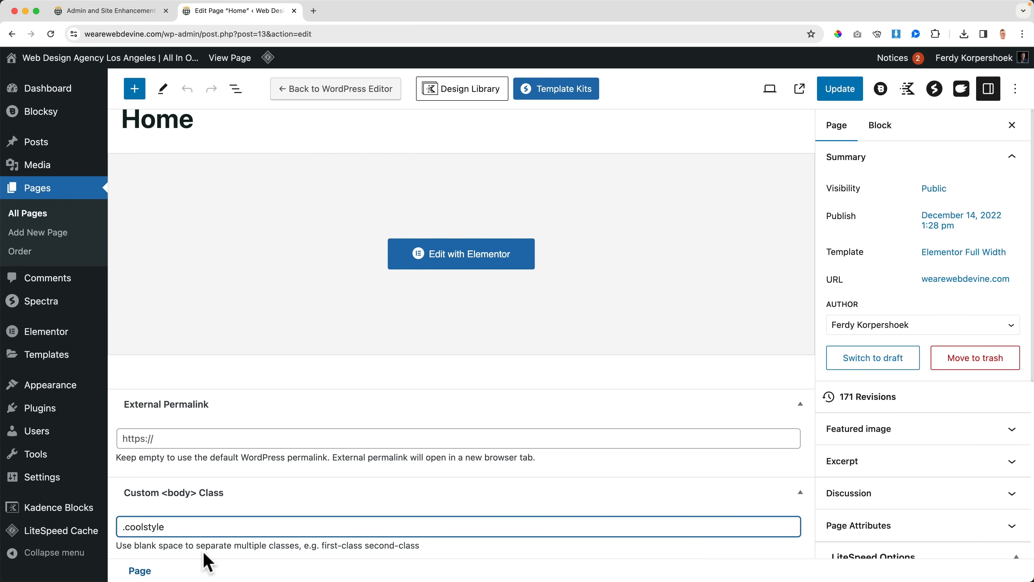
left_click_drag(175, 528, 112, 530)
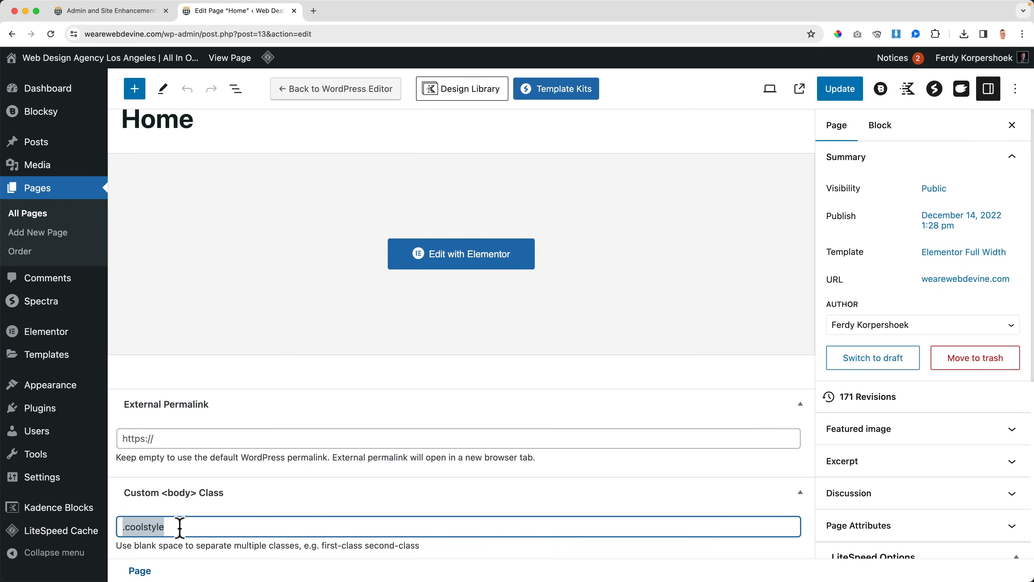
key("super+w")
scroll(398, 473, "down", 3)
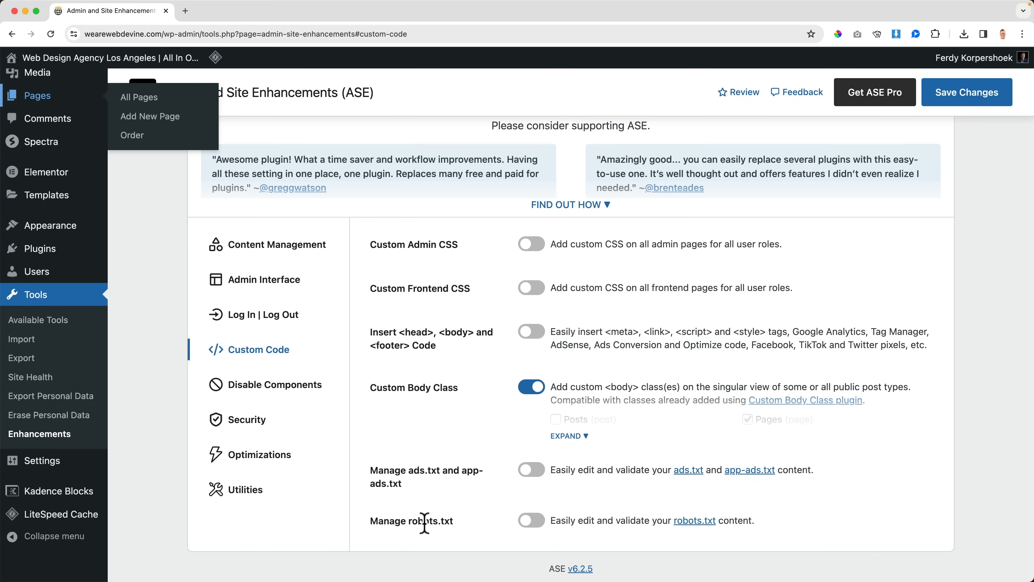
Step: Temporarily enable Manage robots.txt to examine its content field, and disable it again
left_click(531, 521)
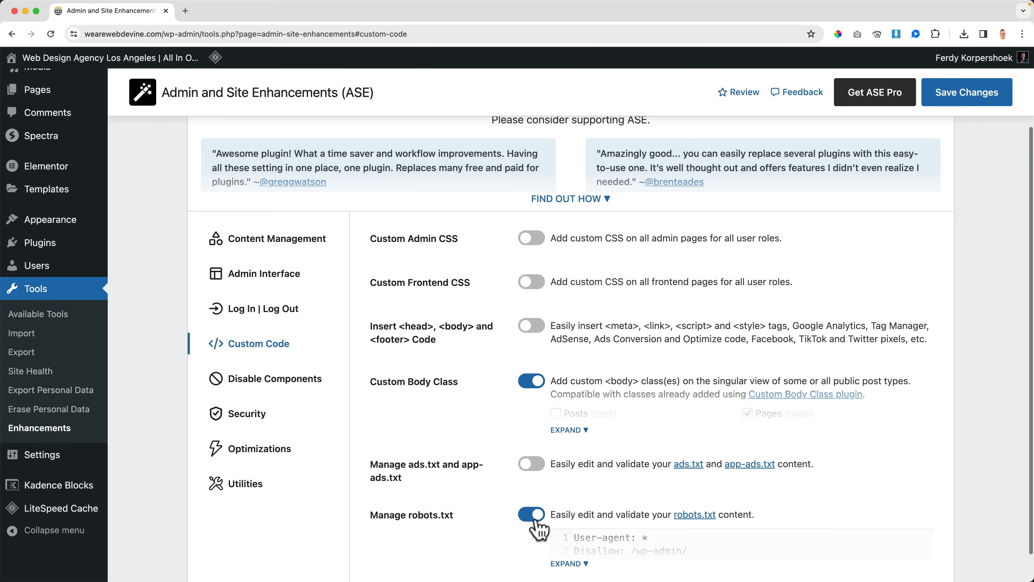
left_click(531, 520)
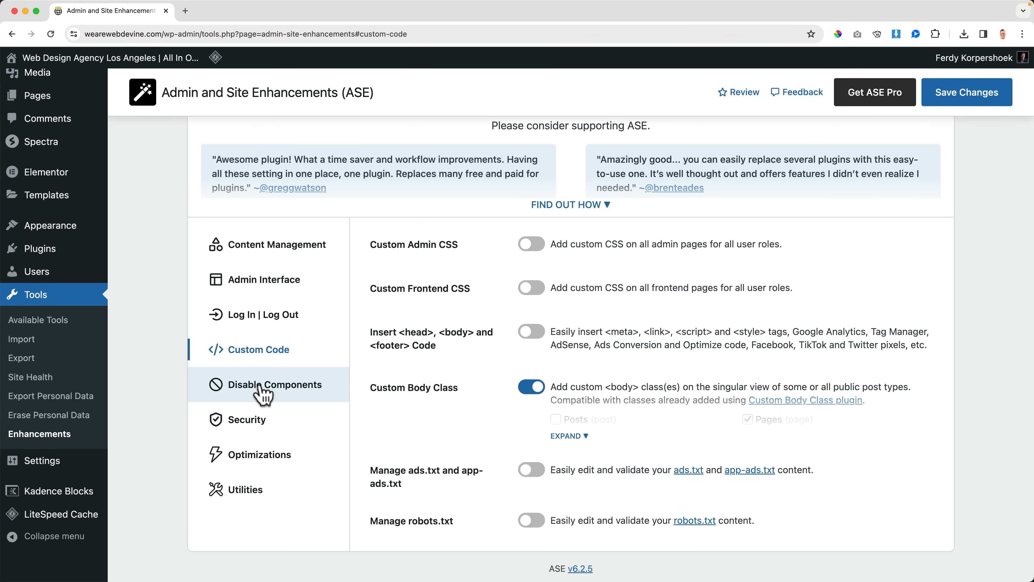
Step: Open the Disable Components settings and bring up the "Convertkit Review 2024" post in a separate browser tab to examine its block editor
left_click(265, 392)
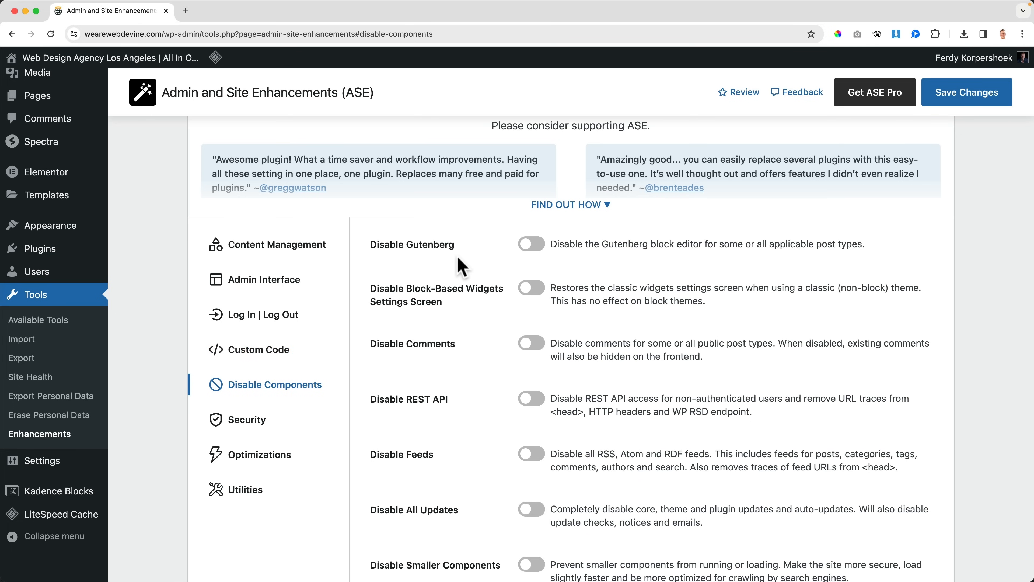
scroll(51, 171, "up", 3)
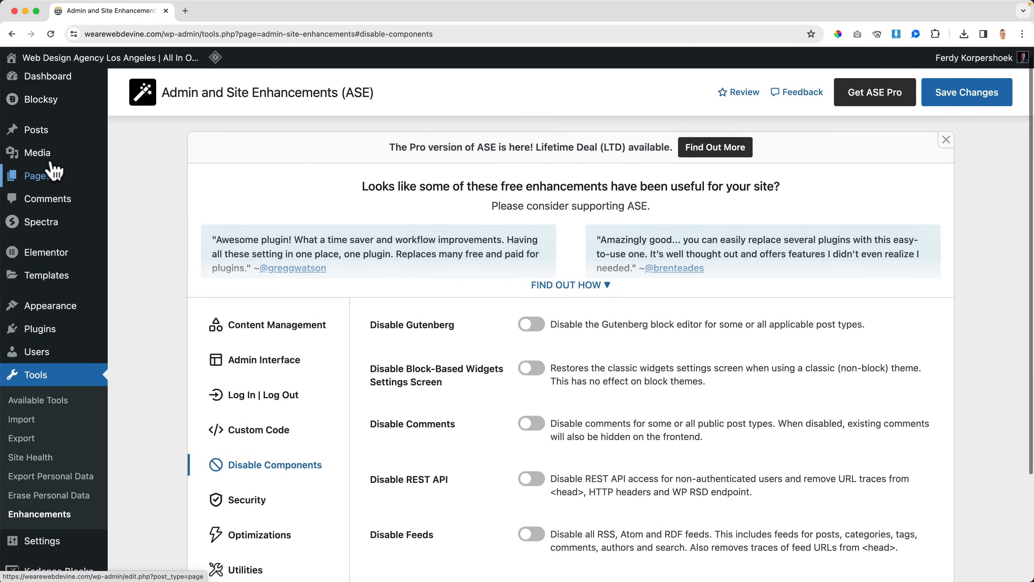
left_click(48, 199, "super")
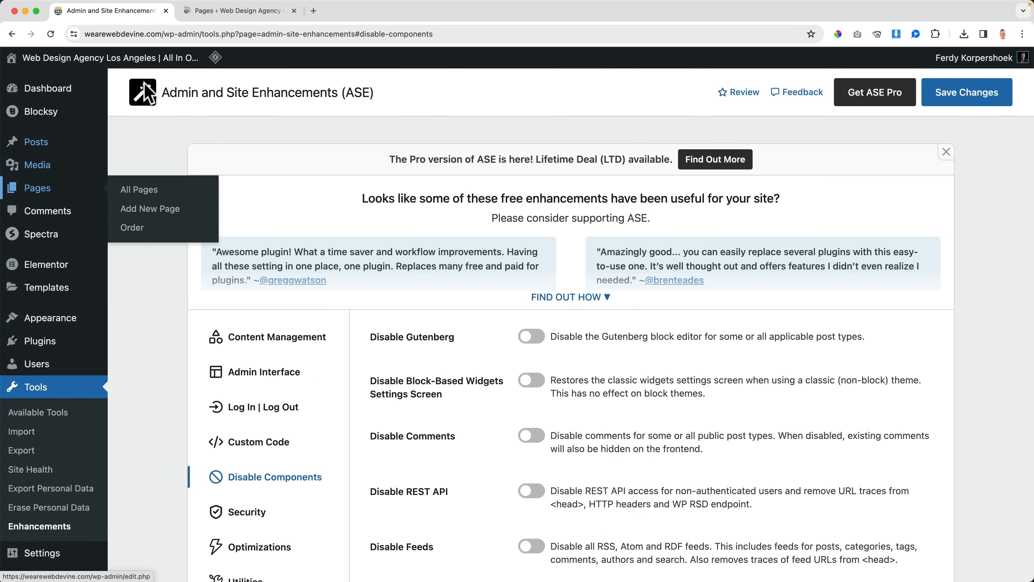
left_click(228, 12)
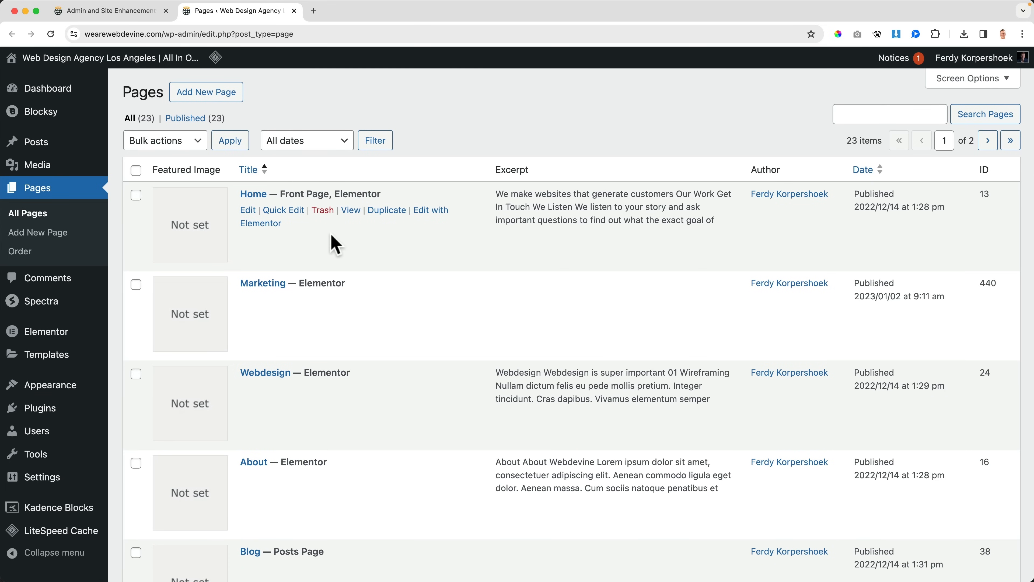
mouse_move(67, 148)
left_click(135, 151)
left_click(312, 205)
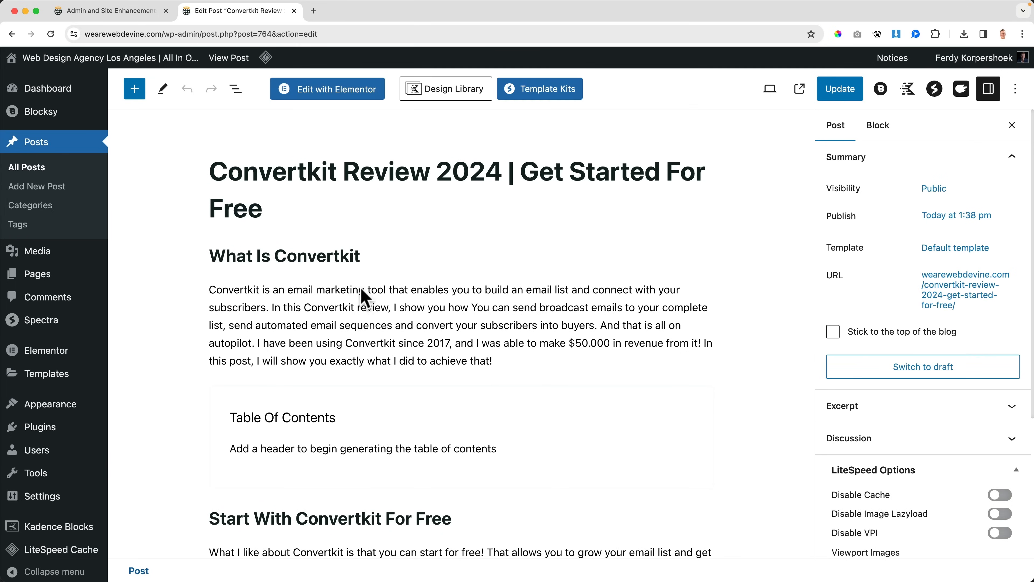
scroll(363, 291, "down", 3)
scroll(365, 295, "up", 3)
Step: Enable Disable Gutenberg in the ASE settings for the Pages post type only
left_click(149, 12)
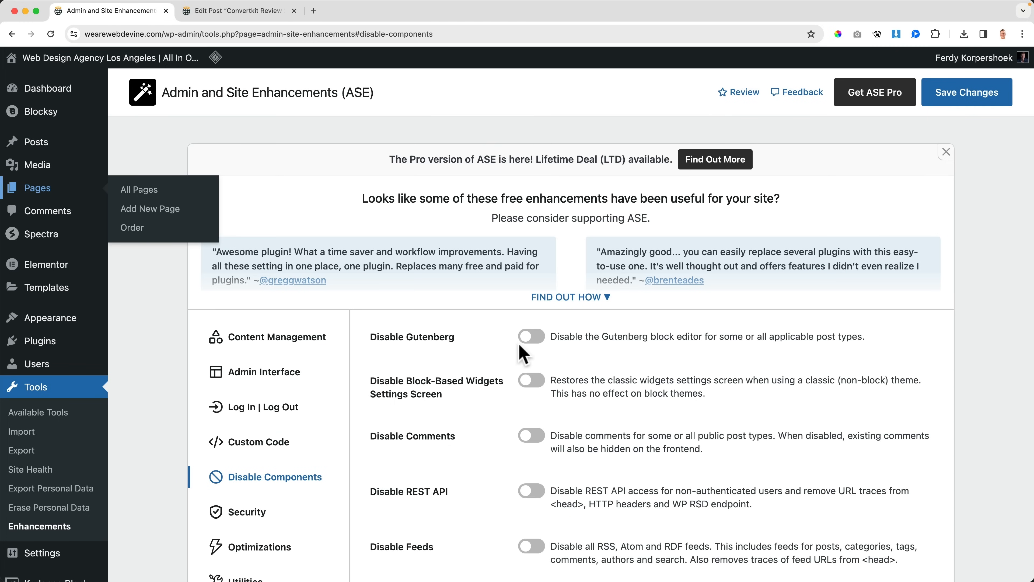
left_click(534, 343)
left_click(748, 356)
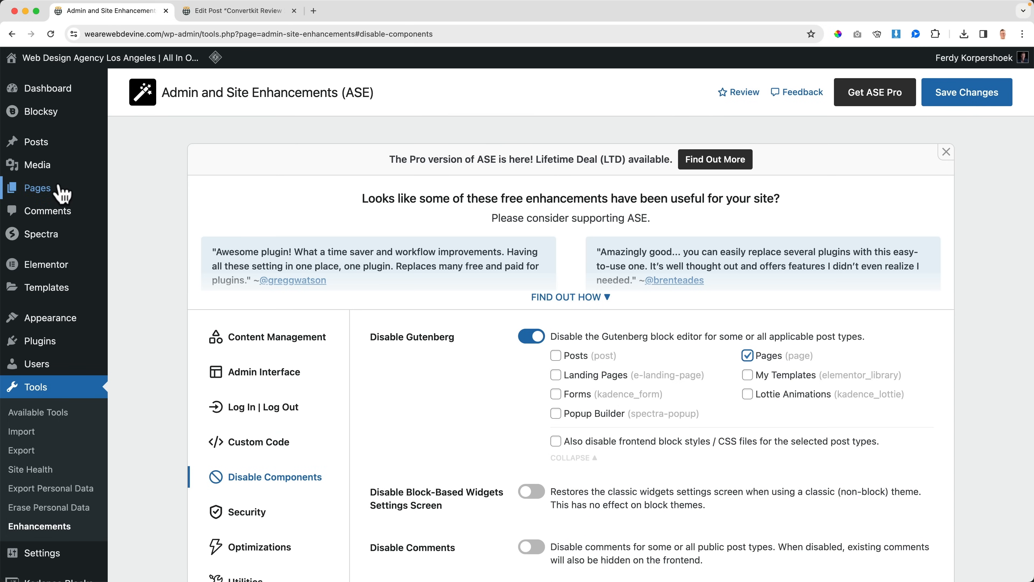
Step: Start a new page from the Pages list in the other browser tab to examine its block editor
left_click(240, 11)
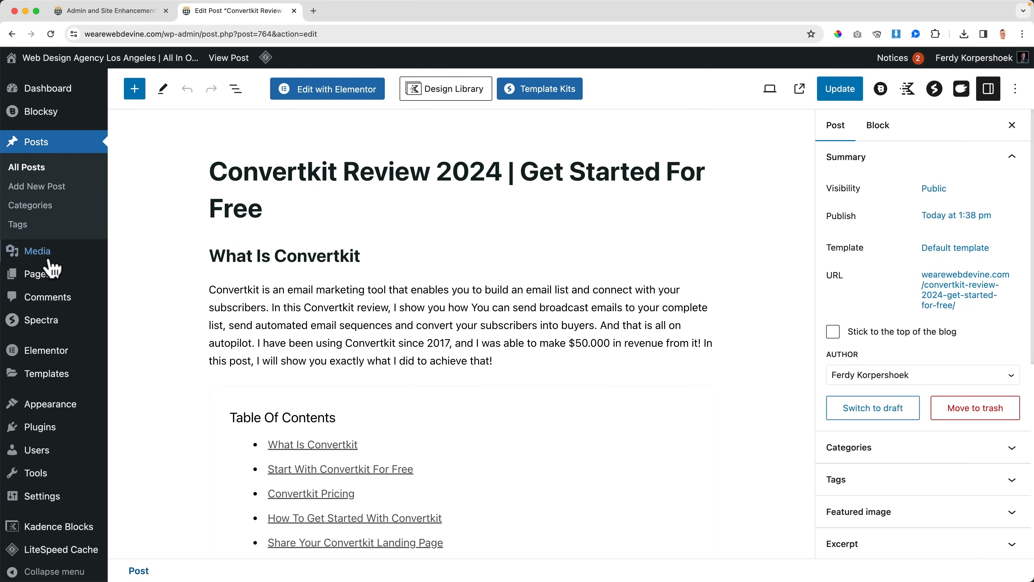
left_click(39, 273)
left_click(206, 93)
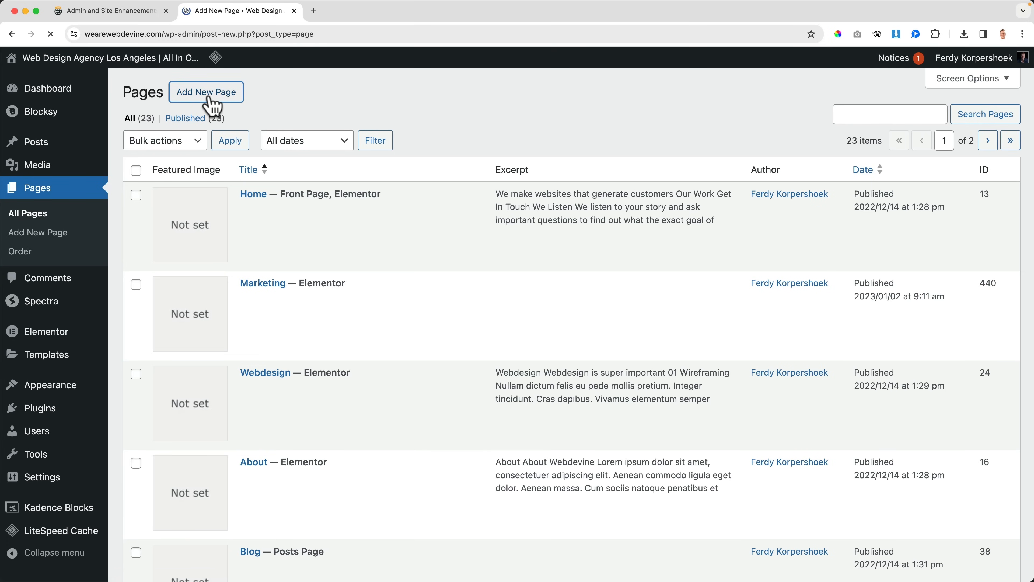
left_click(173, 211)
Step: Save the ASE changes and start another new page in the other browser tab to check which editor it uses
left_click(139, 11)
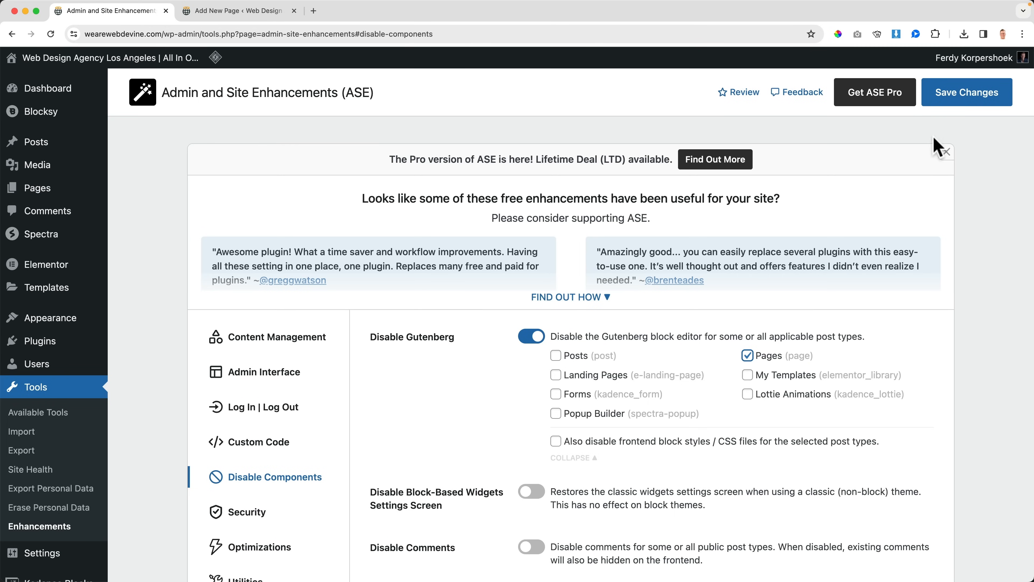
left_click(966, 98)
left_click(224, 13)
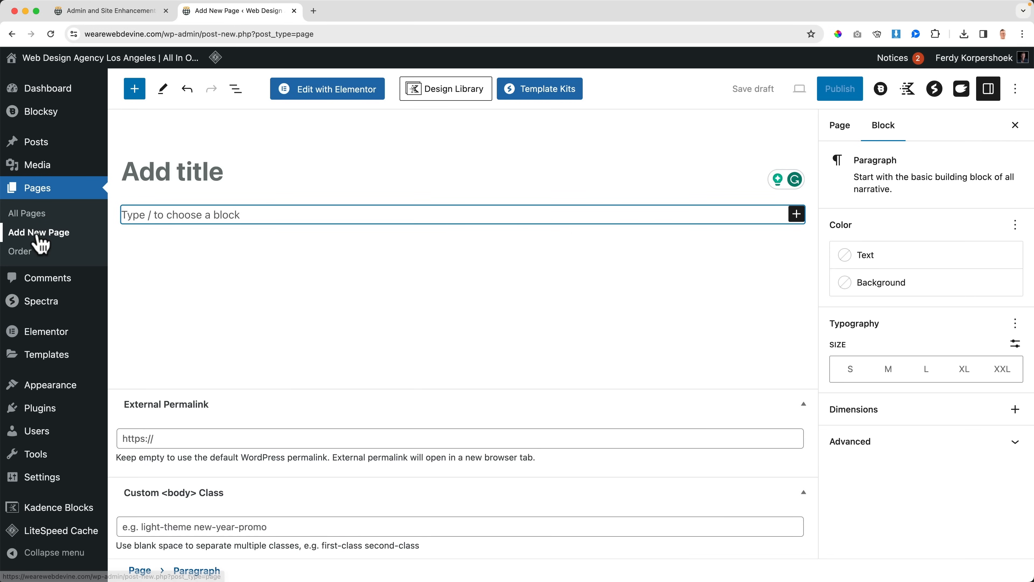
left_click(39, 244)
left_click(568, 217)
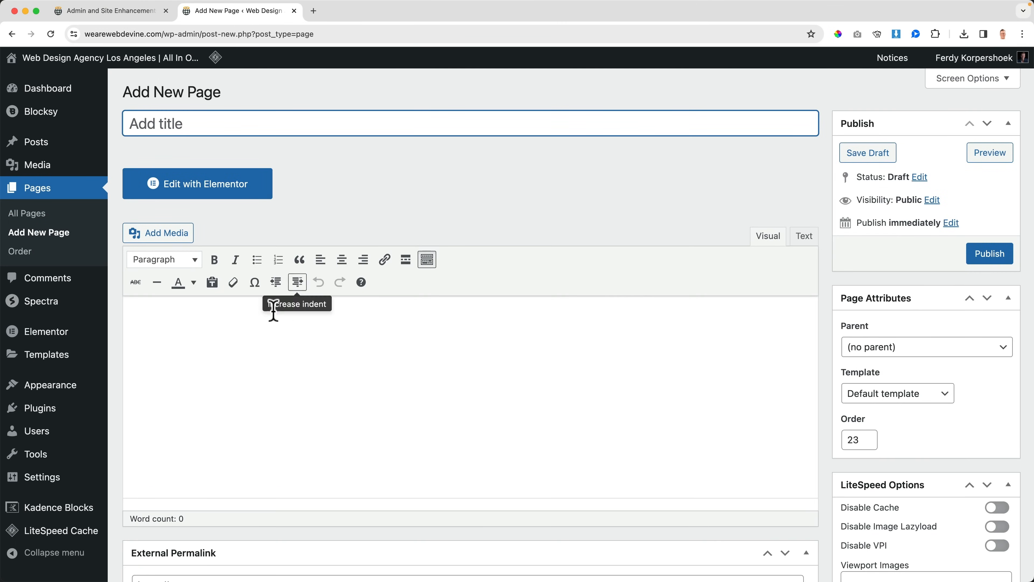
Step: Return to the ASE settings and examine the Disable Gutenberg post type options and the Disable Block-Based Widgets Settings Screen option
left_click(139, 16)
scroll(610, 350, "down", 3)
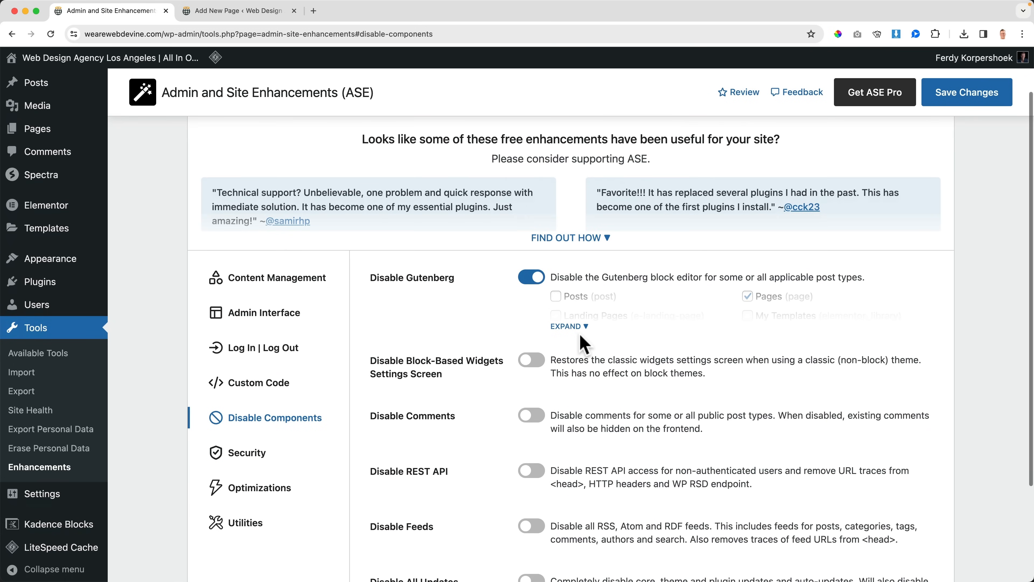
left_click(568, 327)
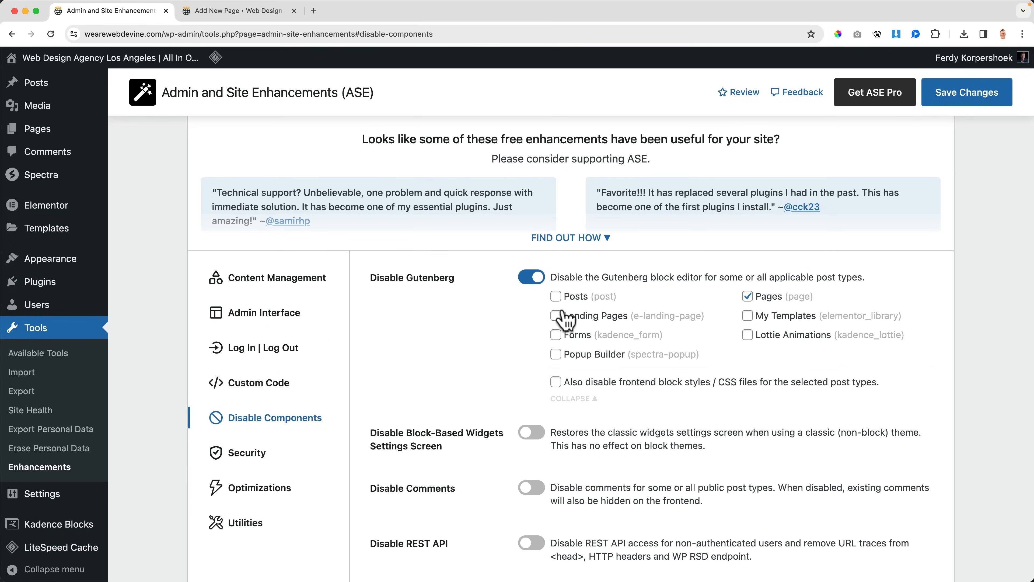
scroll(525, 363, "down", 3)
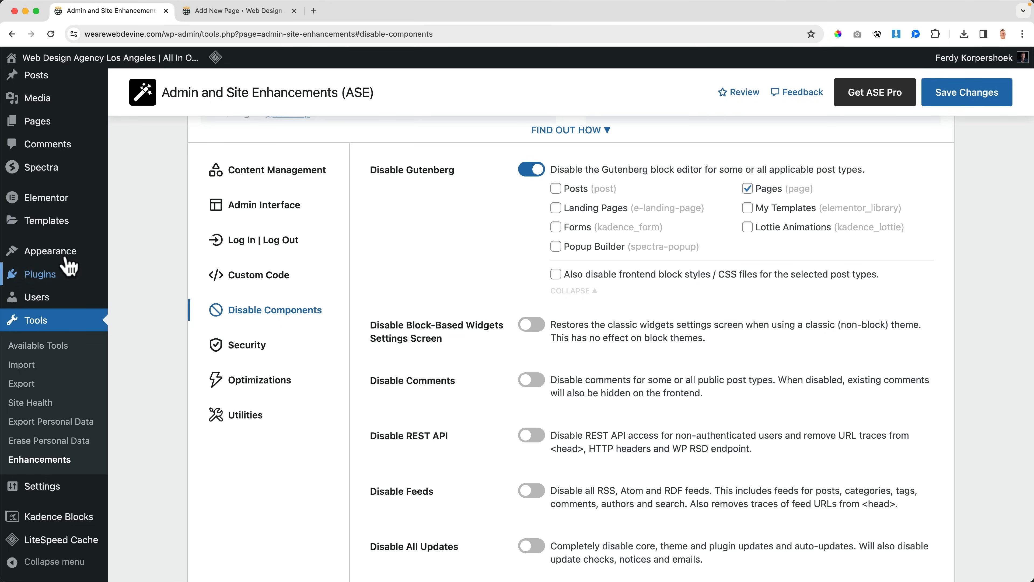
mouse_move(65, 255)
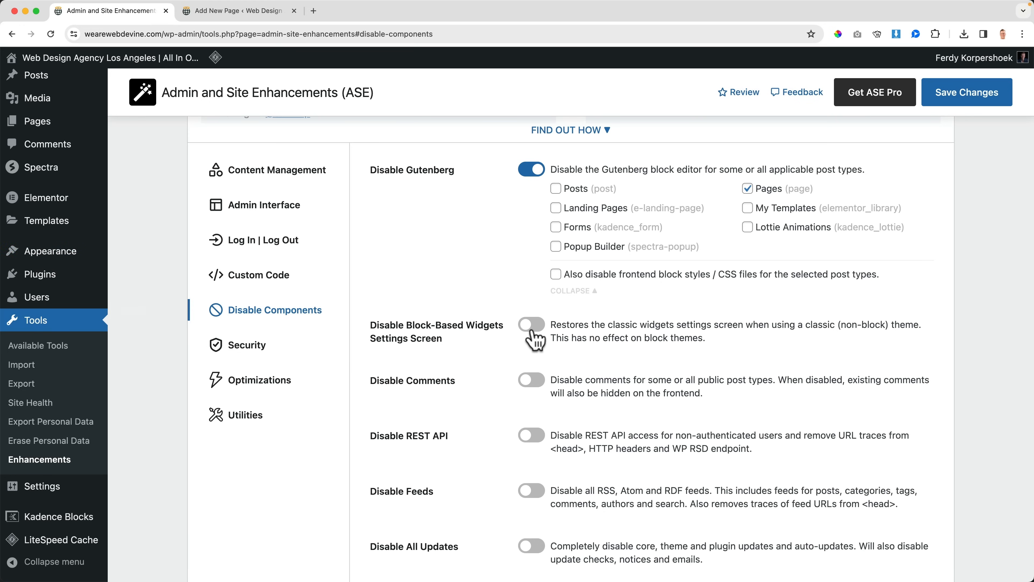
scroll(392, 312, "down", 2)
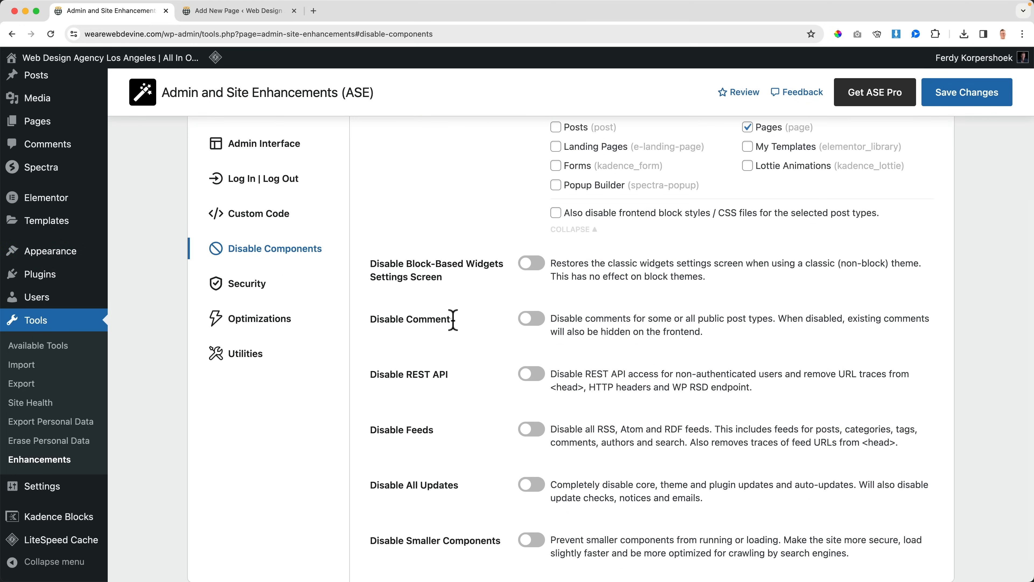
Step: Enable Disable Comments for Media, Landing Pages and My Templates, and save the changes
left_click(534, 322)
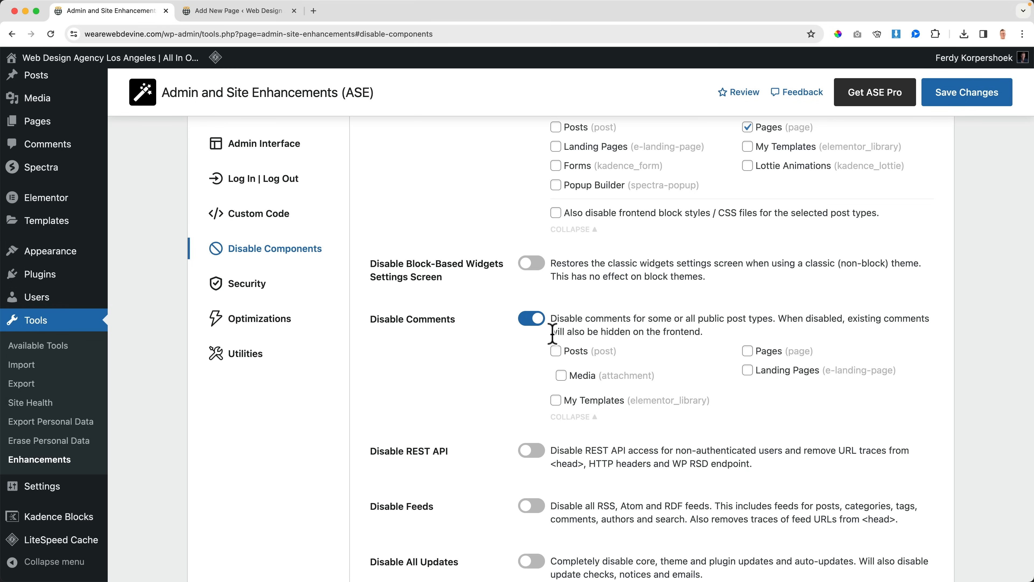
left_click(561, 375)
left_click(747, 370)
left_click(556, 400)
left_click(937, 93)
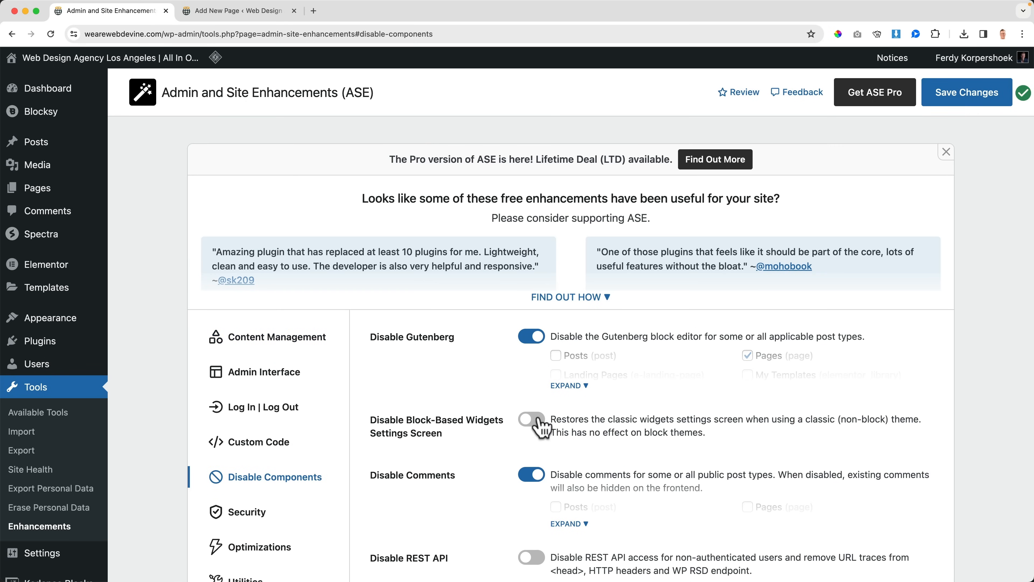
Step: Examine the description of the Disable REST API option
scroll(485, 408, "down", 3)
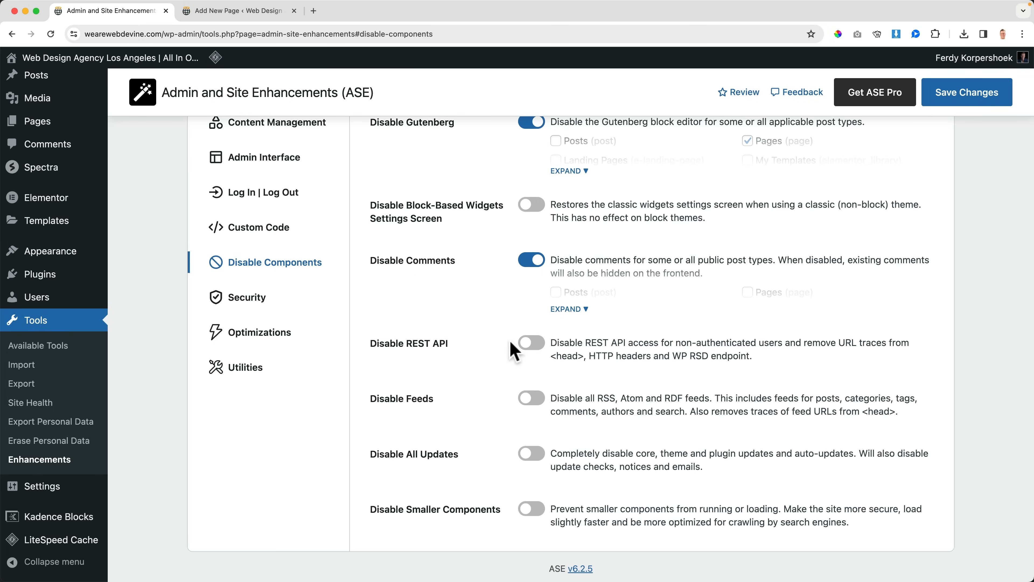
left_click_drag(763, 342, 753, 357)
left_click(742, 357)
left_click_drag(567, 348, 744, 358)
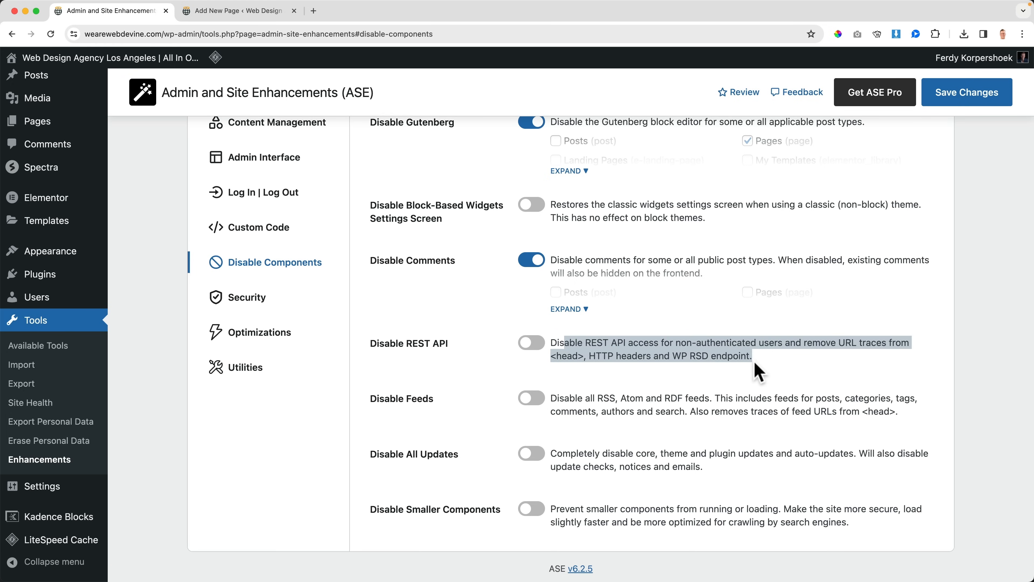
left_click(749, 358)
Step: Enable Disable Feeds and Disable All Updates
left_click(532, 399)
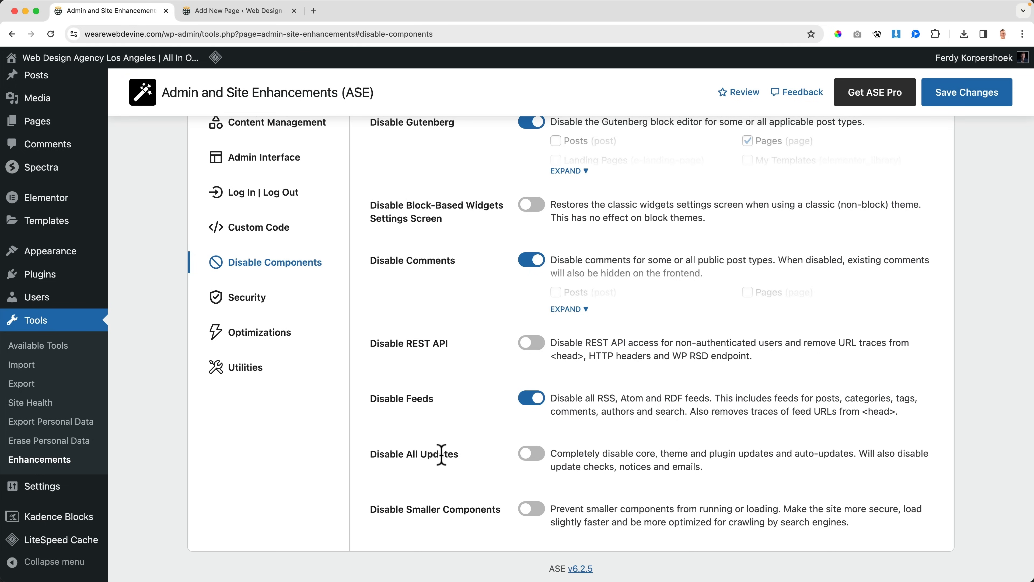
left_click(539, 454)
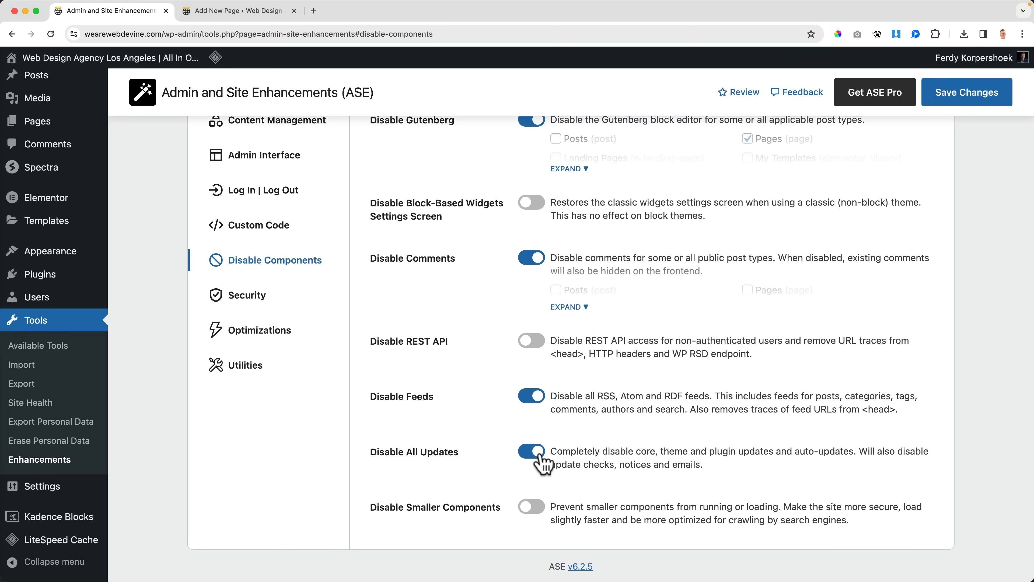
Step: Temporarily enable Disable Smaller Components to examine its full list of options, and disable it again
scroll(619, 462, "down", 1)
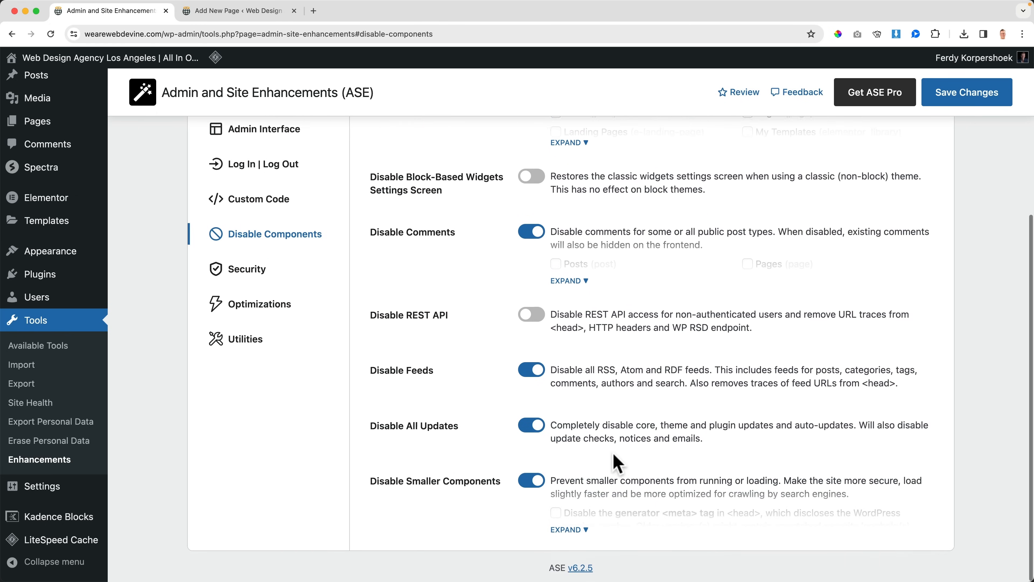
left_click(585, 529)
scroll(634, 457, "down", 3)
scroll(633, 457, "down", 7)
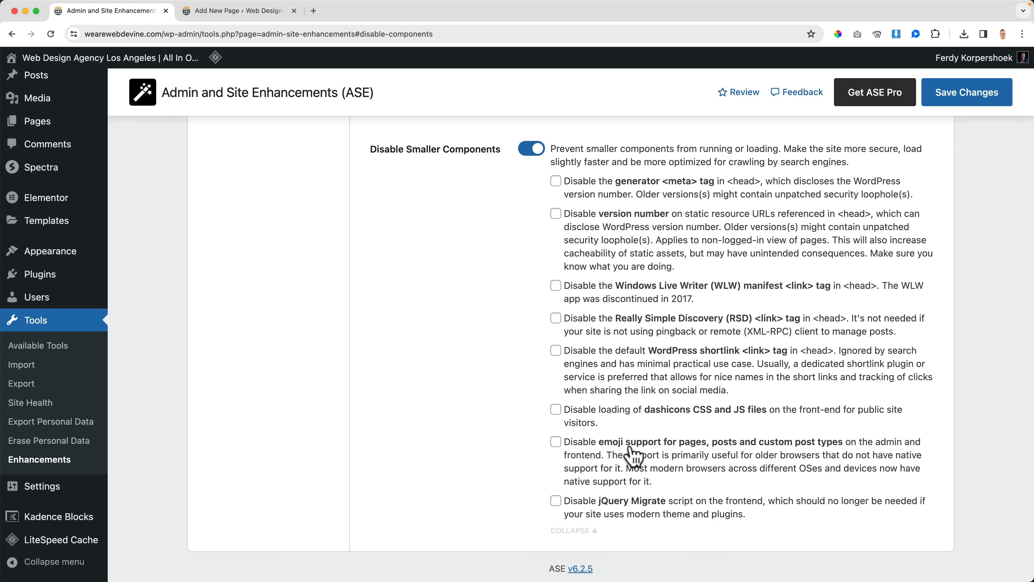
scroll(633, 456, "up", 2)
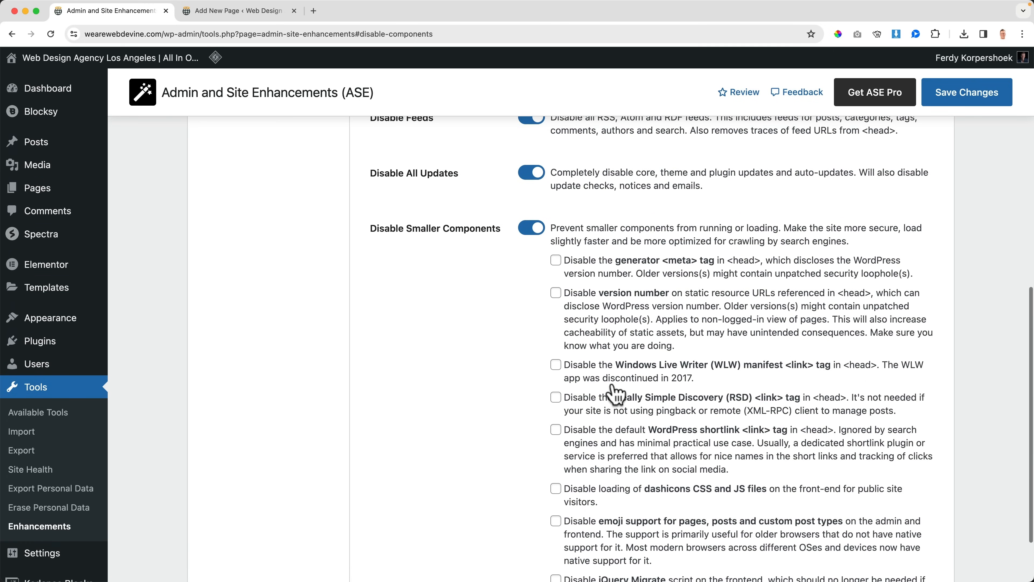
left_click(534, 233)
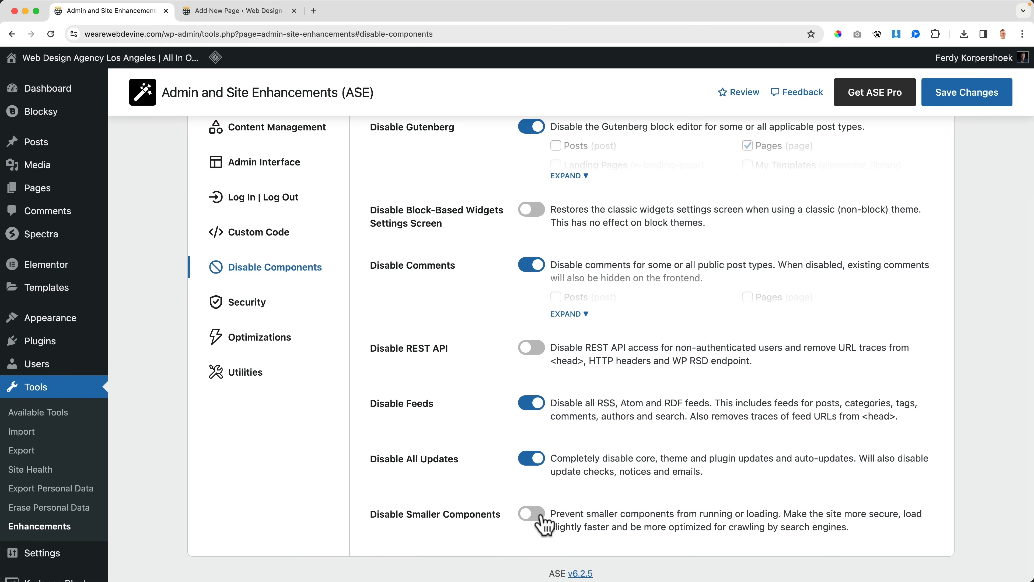
Step: Save the Disable Components changes and open the Security settings
left_click(967, 103)
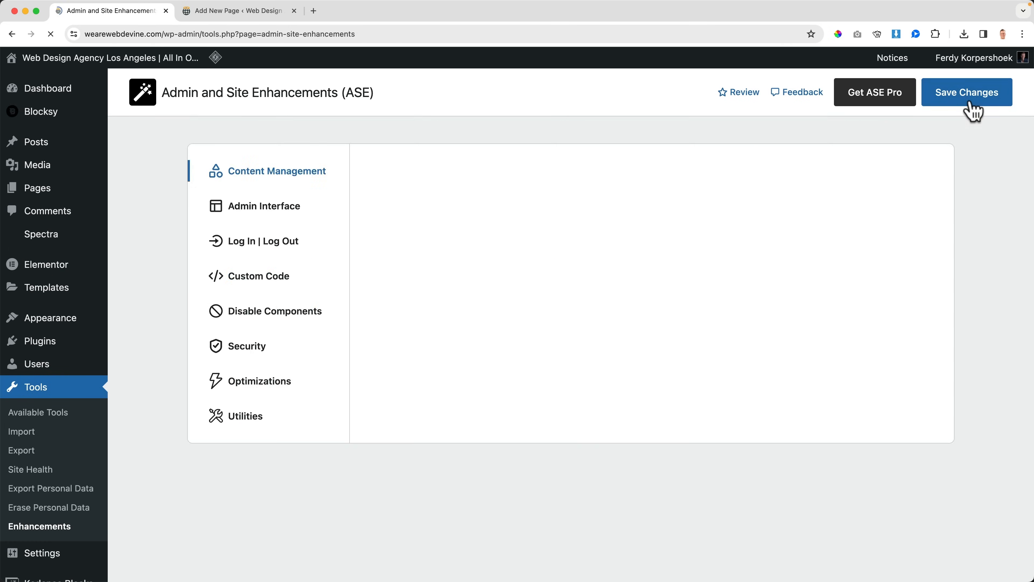
scroll(425, 393, "down", 3)
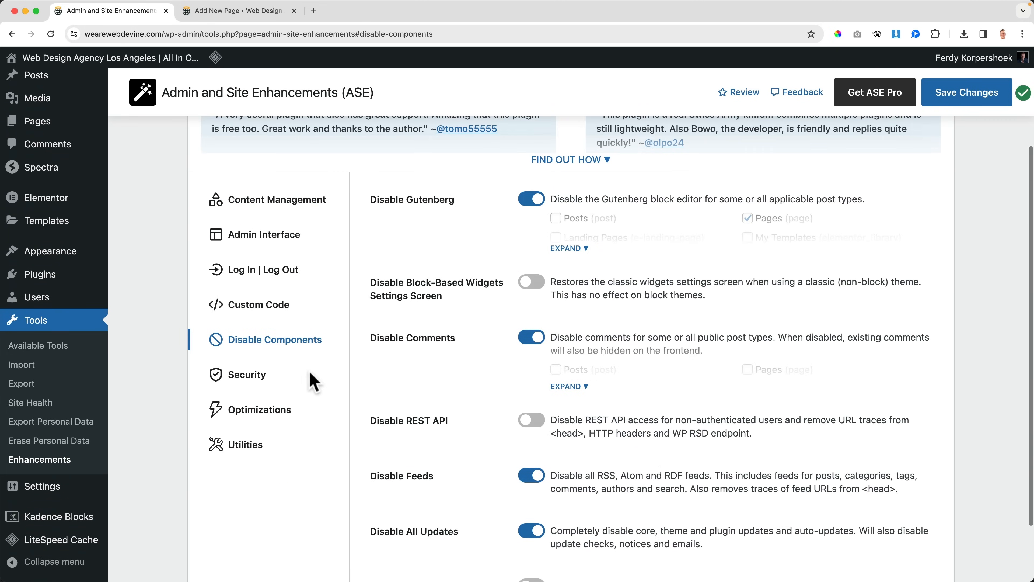
left_click(262, 379)
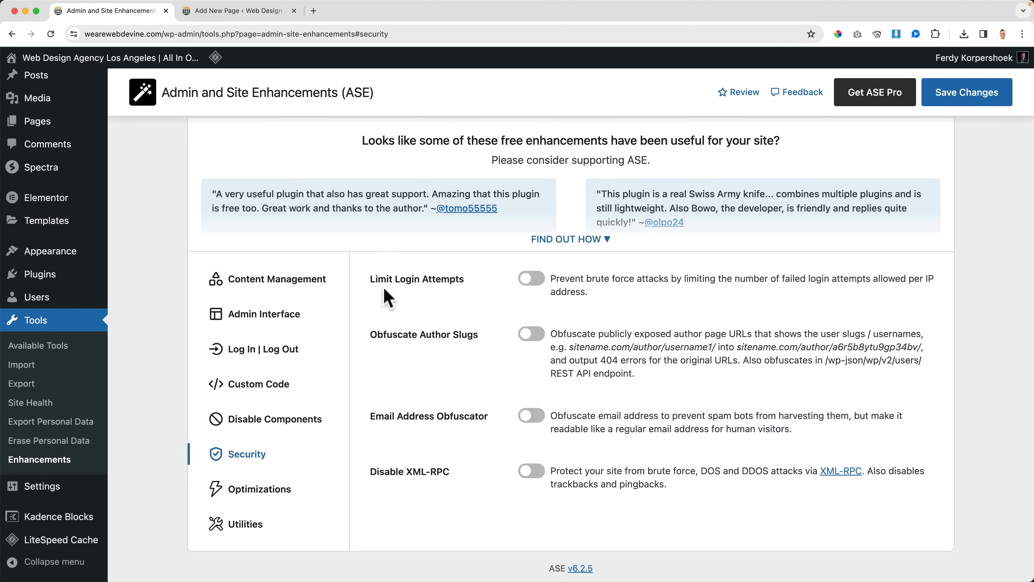
left_click(244, 11)
left_click(134, 12)
Step: Enable Limit Login Attempts and expand its settings
left_click(530, 280)
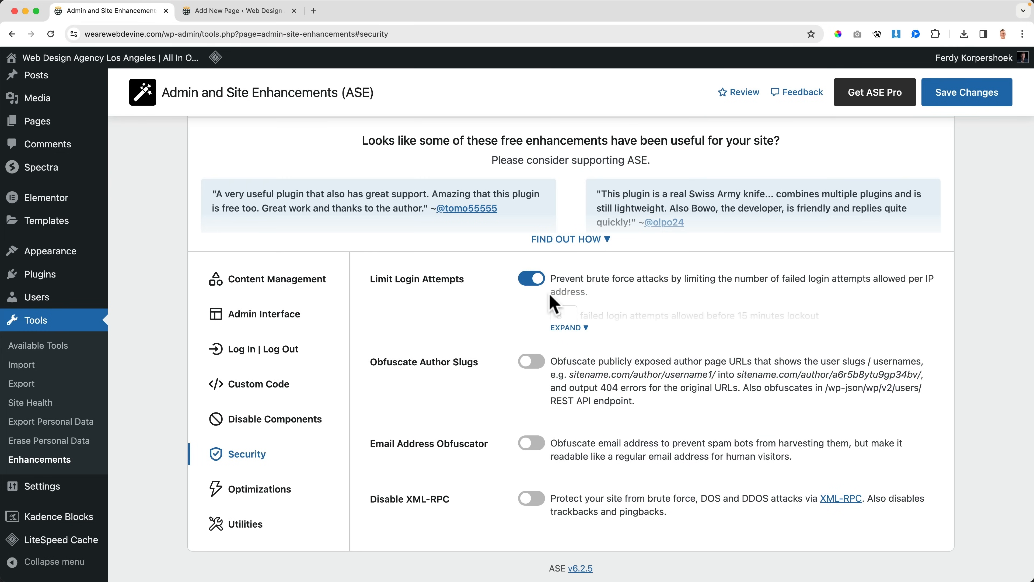
left_click(580, 328)
Step: Try limits of 1 failed login attempt and 1 lockout, and set both values back to 3
left_click_drag(566, 315, 543, 322)
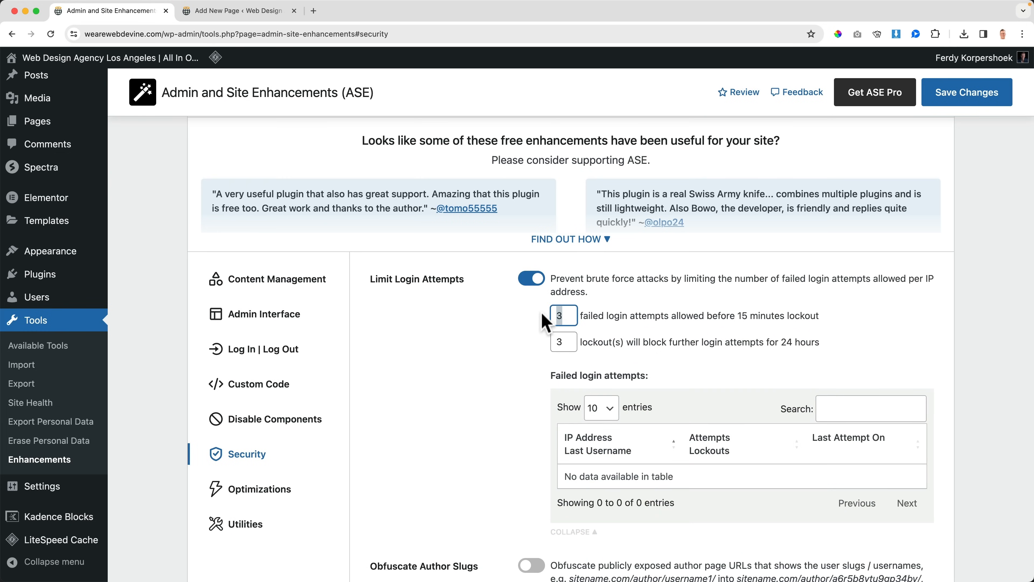
left_click(562, 342)
key("BackSpace")
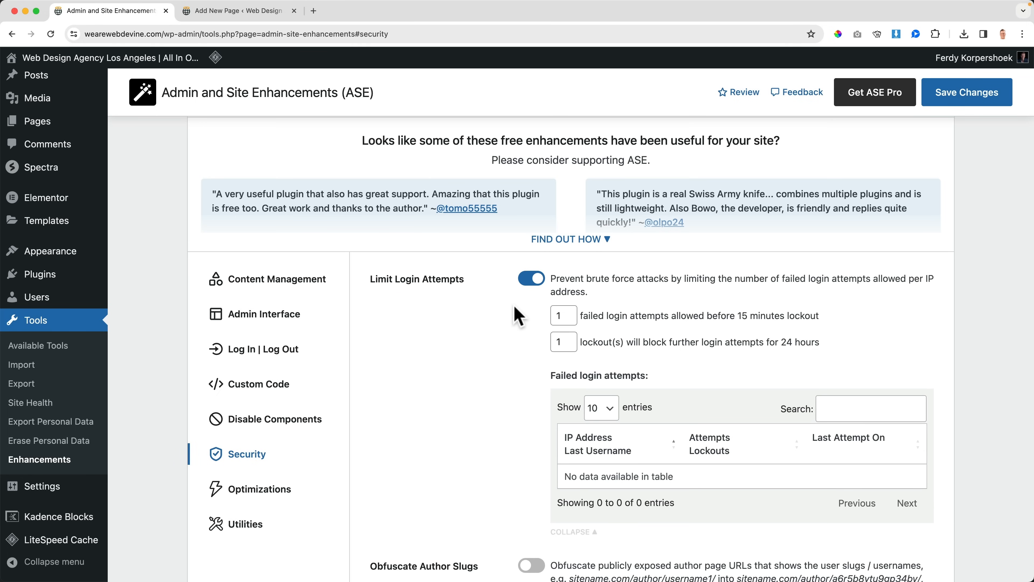
left_click_drag(567, 315, 549, 348)
type("3")
key("Tab")
Step: Examine the Failed login attempts table under Limit Login Attempts
left_click(695, 463)
scroll(712, 450, "down", 2)
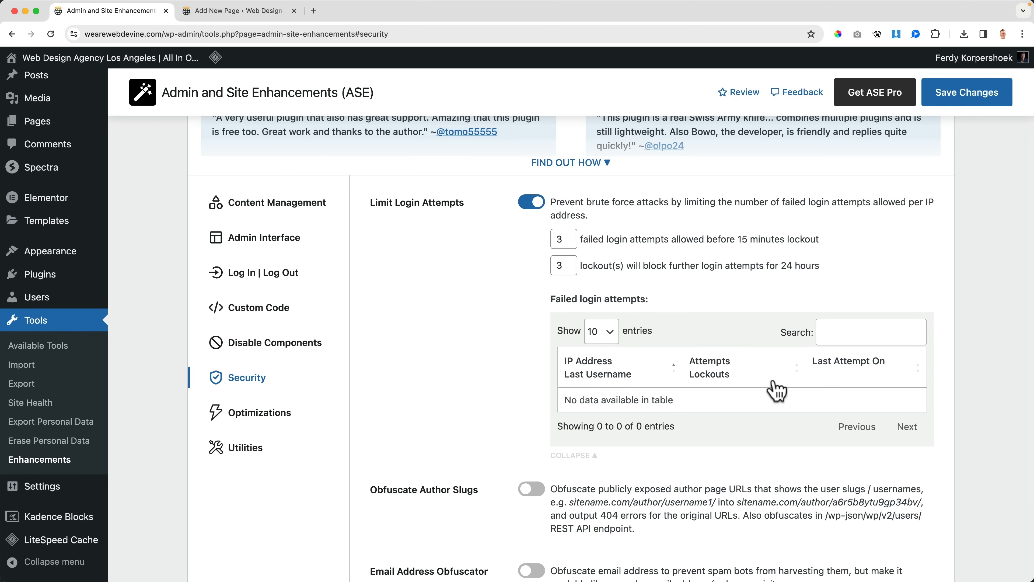
scroll(624, 446, "down", 3)
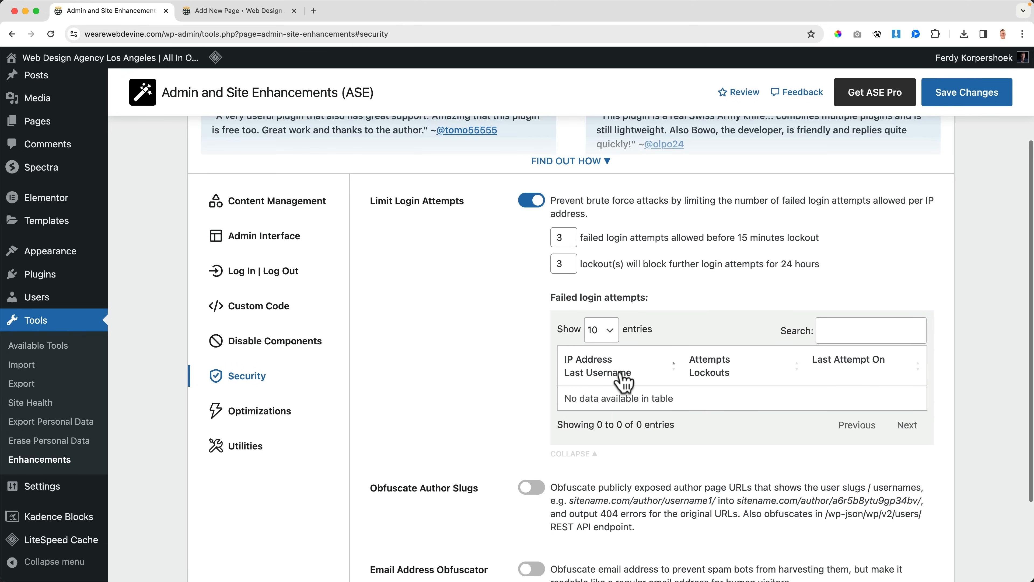
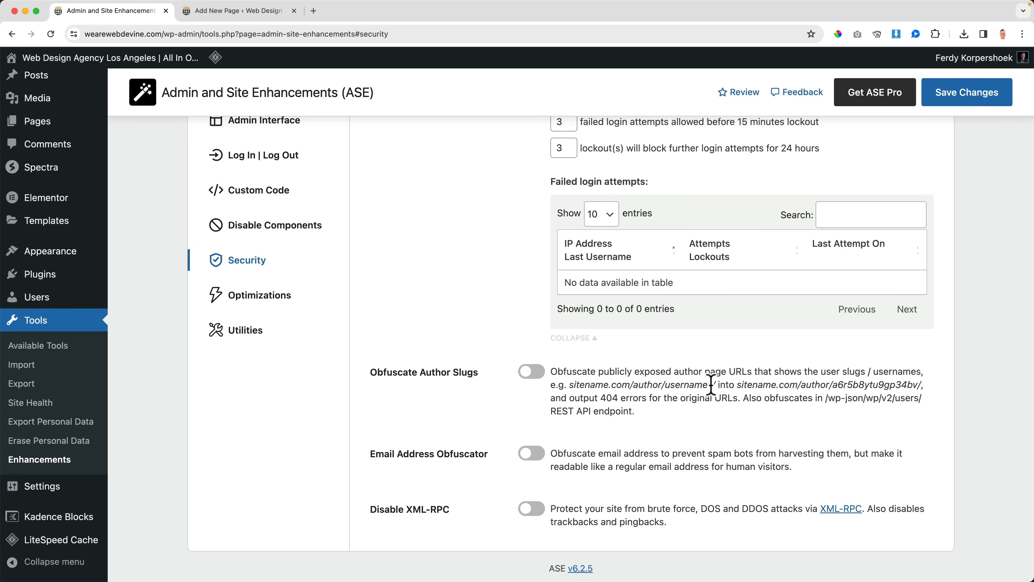
Step: Enable Obfuscate Author Slugs, Email Address Obfuscator with its shortcode examples expanded, and Disable XML-RPC
left_click_drag(711, 385, 667, 385)
left_click(668, 385)
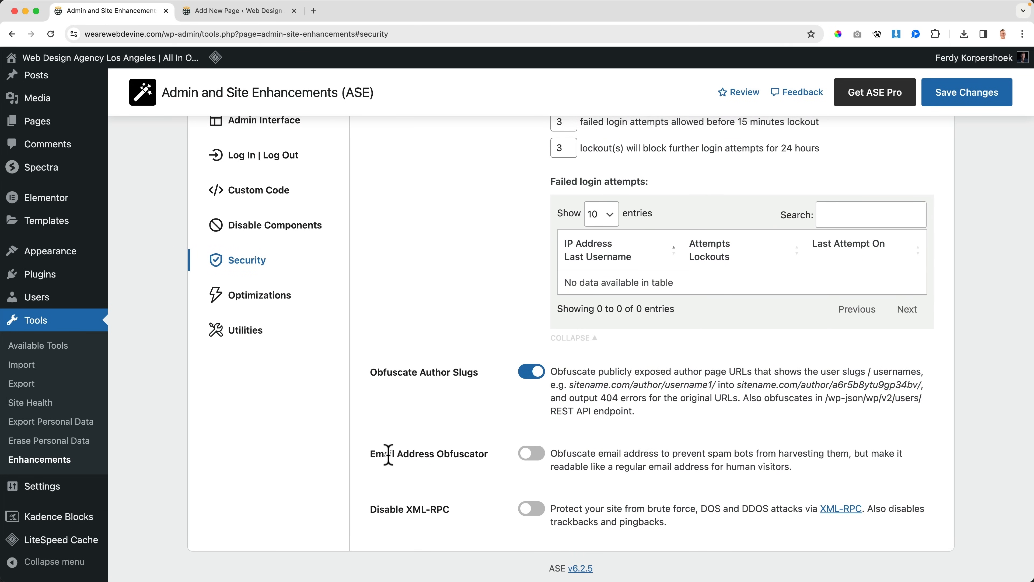
left_click(533, 454)
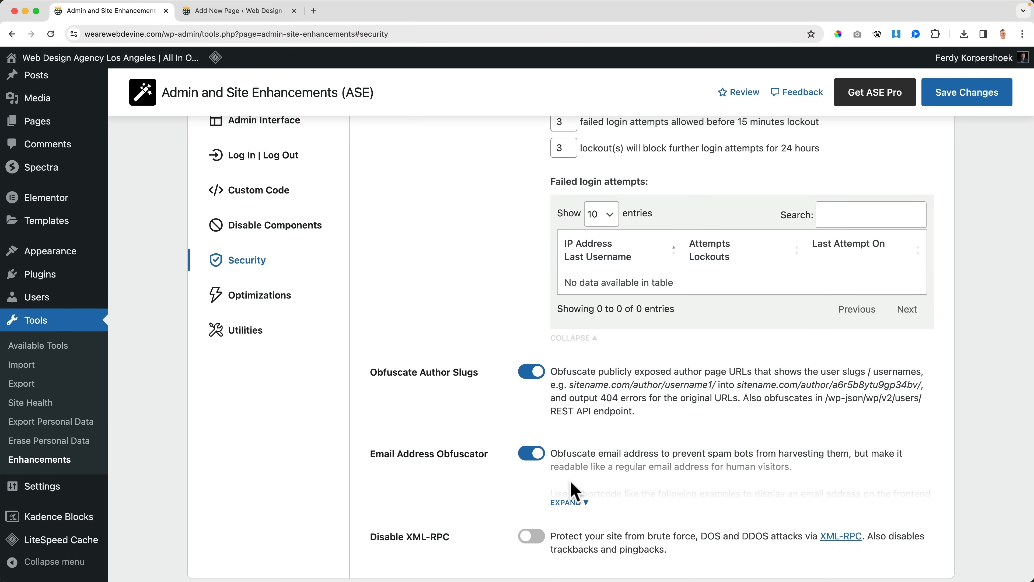
left_click(568, 502)
scroll(653, 455, "down", 3)
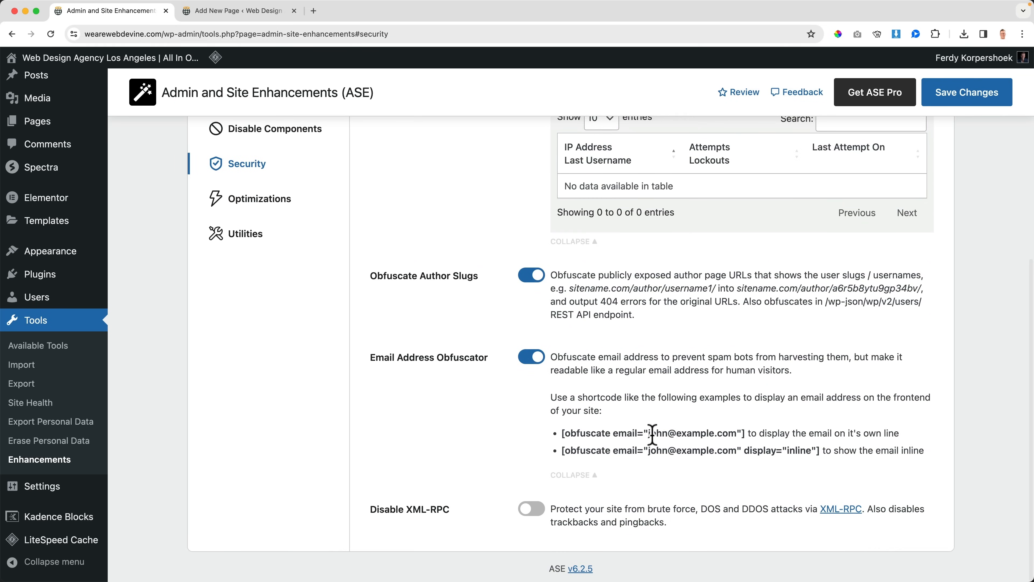
scroll(568, 392, "down", 1)
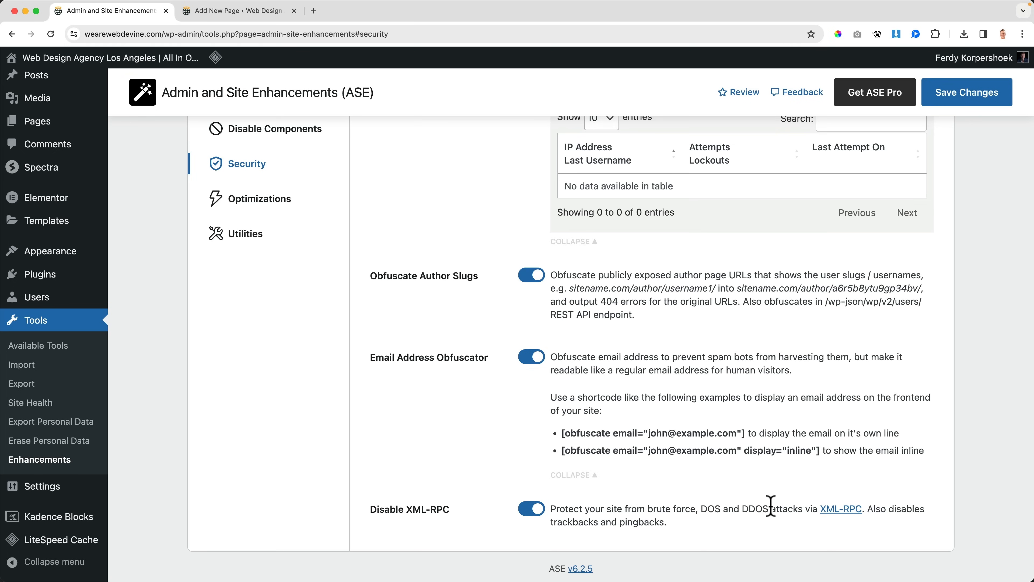
Step: Save the Security changes and open the Optimizations settings
left_click(966, 99)
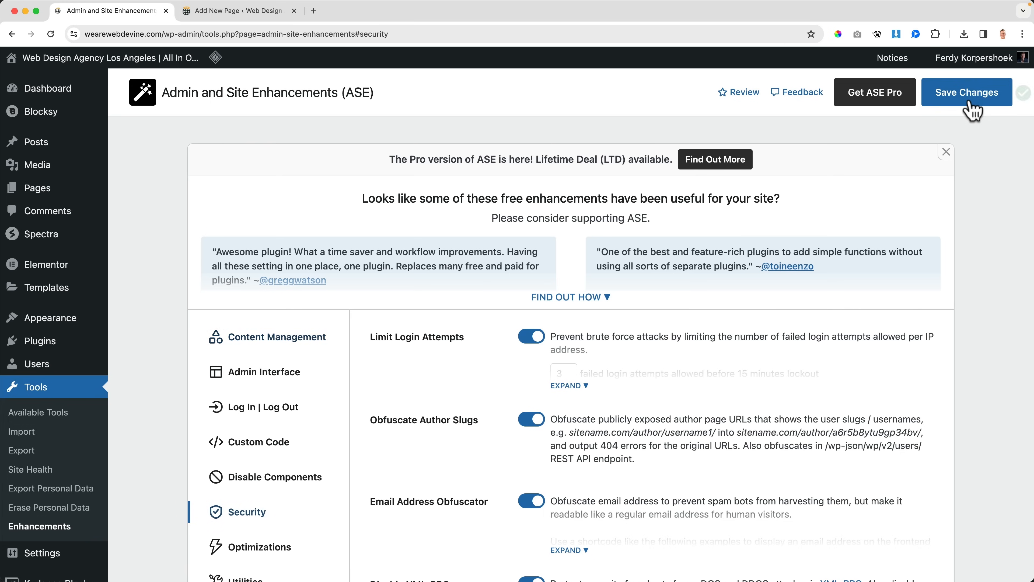
scroll(770, 315, "down", 2)
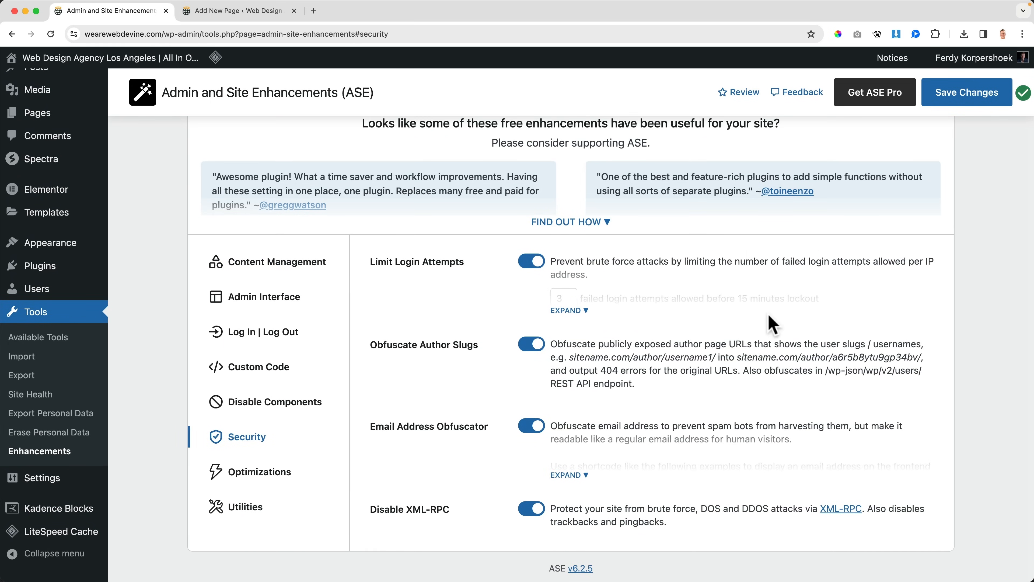
left_click(285, 470)
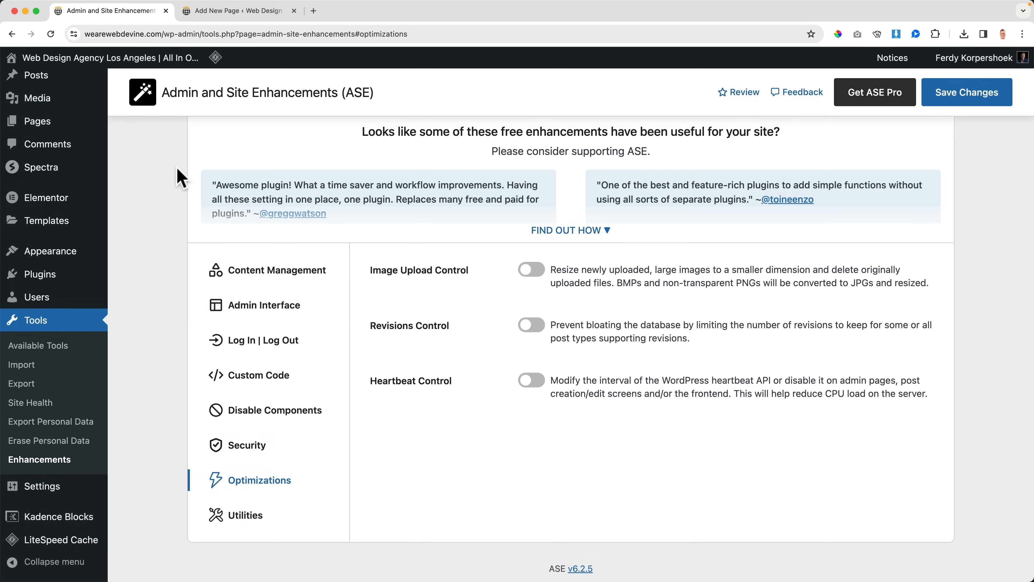
Step: Upload Amsterdam.jpg from the Downloads folder to the Media Library in the second browser tab
left_click(218, 12)
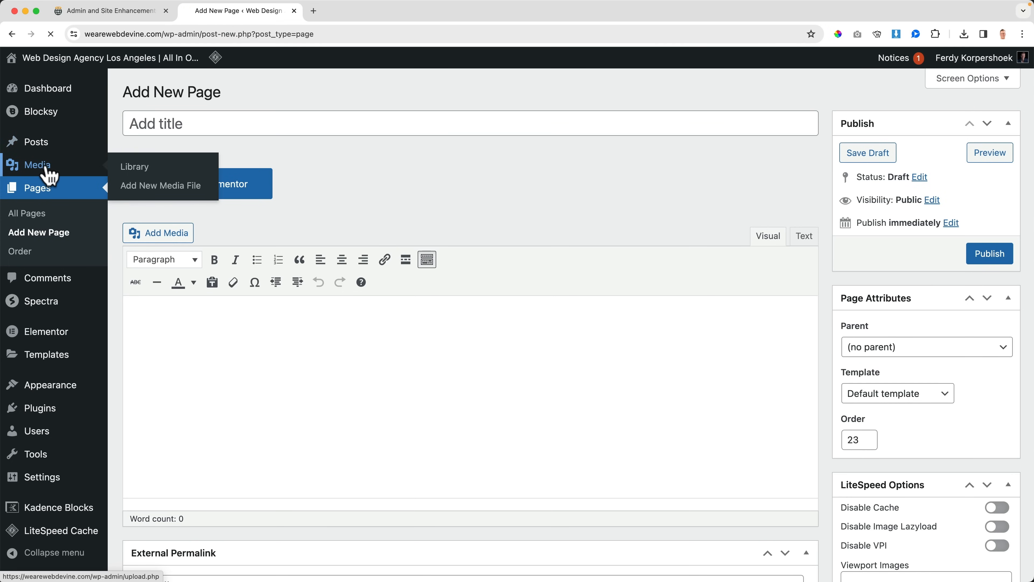
left_click(46, 167)
left_click(254, 100)
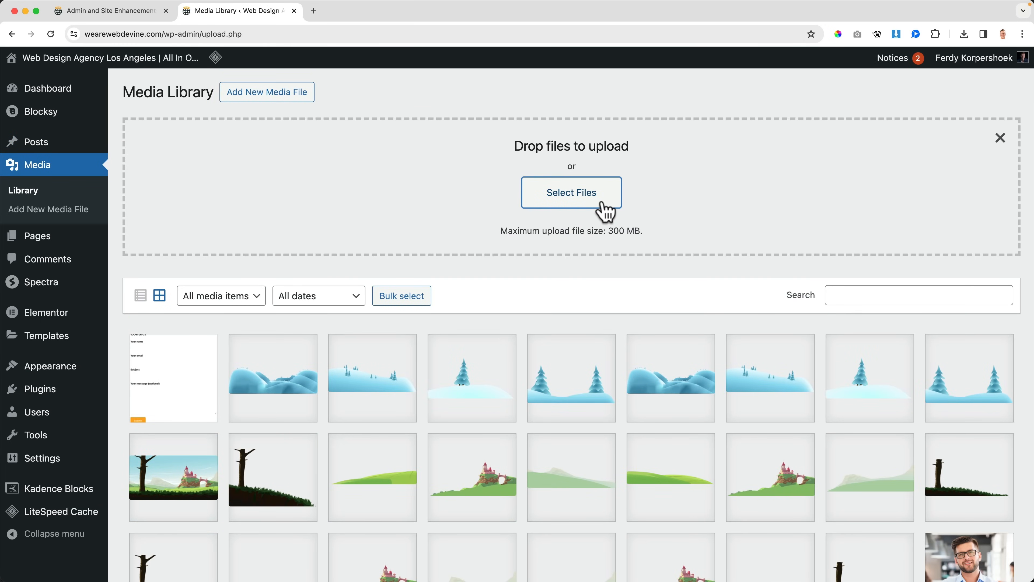
left_click(596, 203)
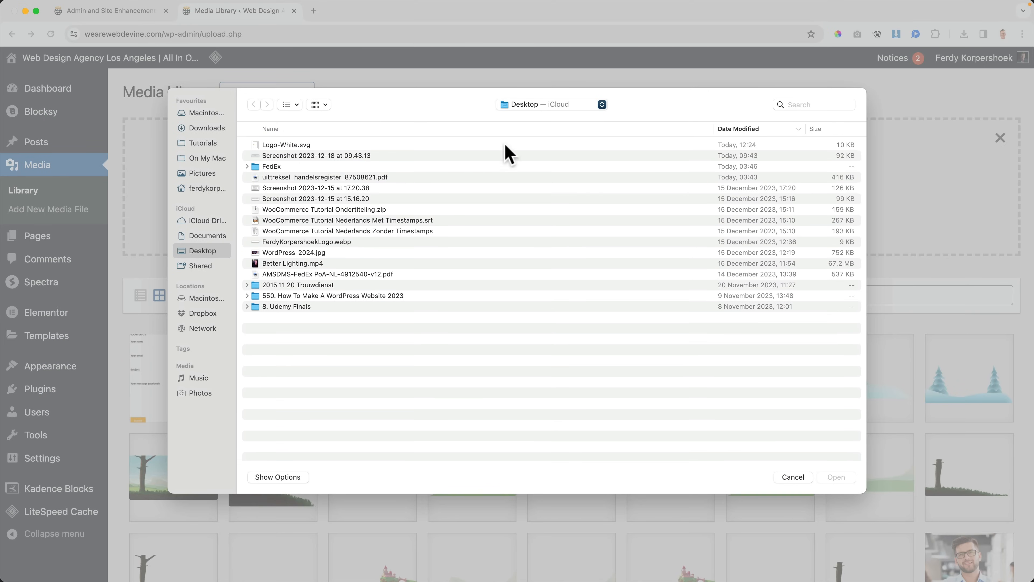
left_click(207, 128)
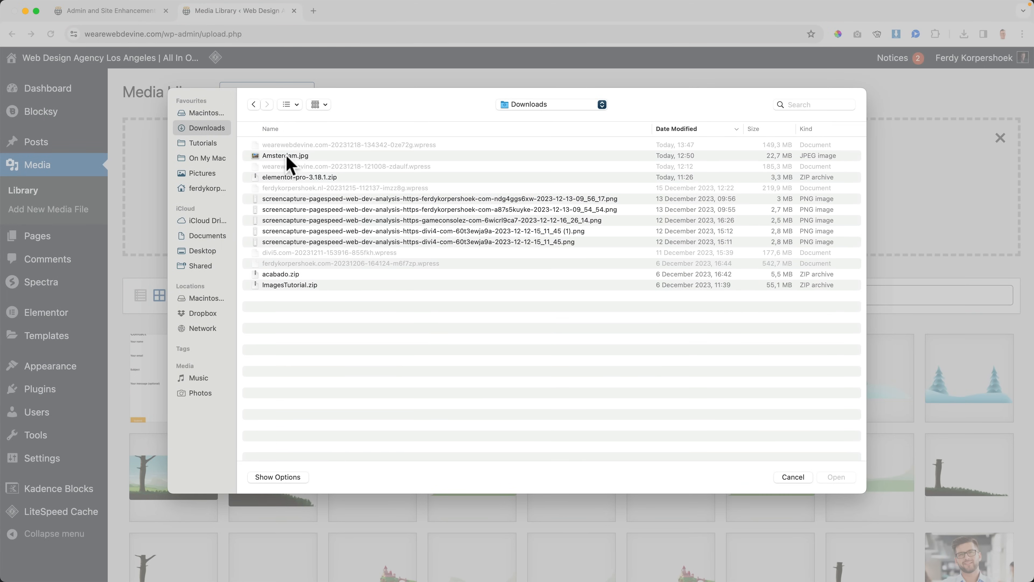
double_click(288, 156)
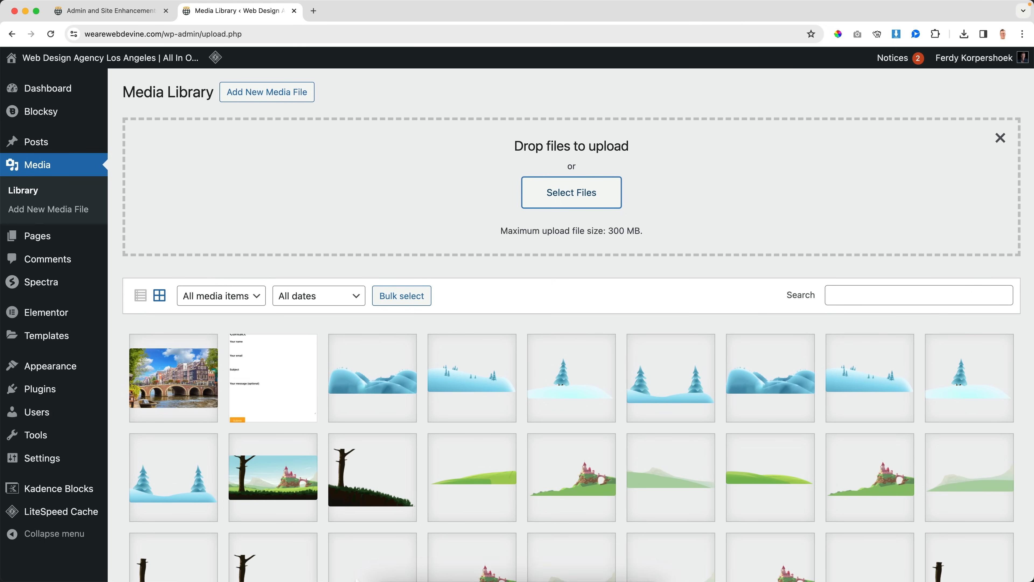
Step: Switch to Photoshop and check the image size of the original Amsterdam.jpg
left_click(387, 562)
left_click(247, 169)
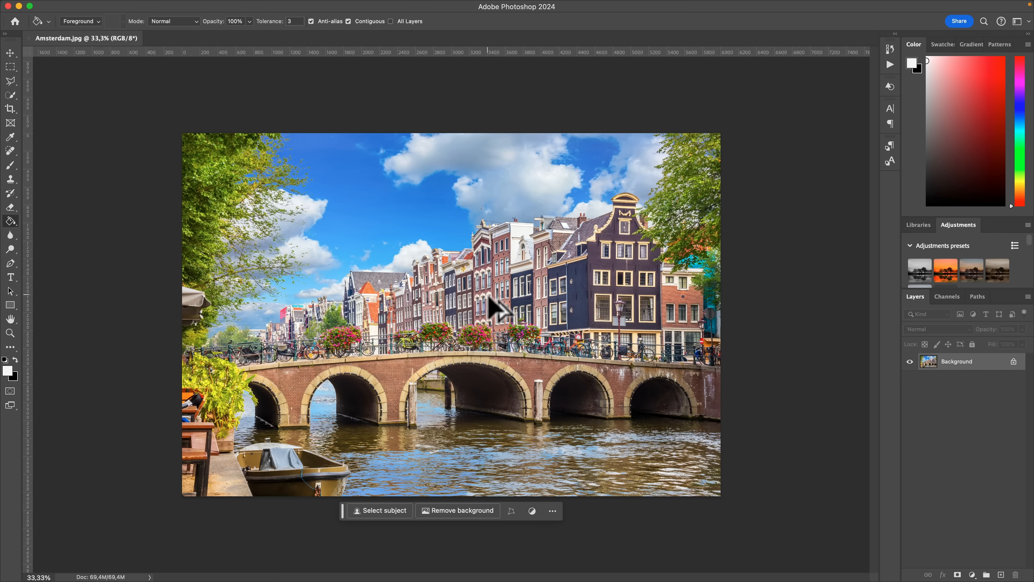
key("super+alt+i")
left_click(488, 293)
key("g")
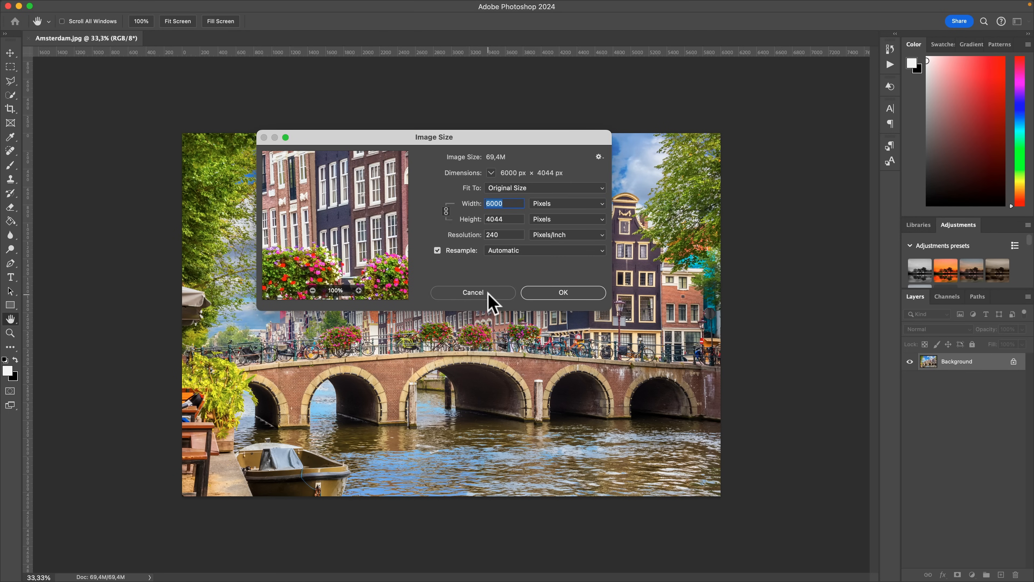
left_click(489, 293)
mouse_move(518, 575)
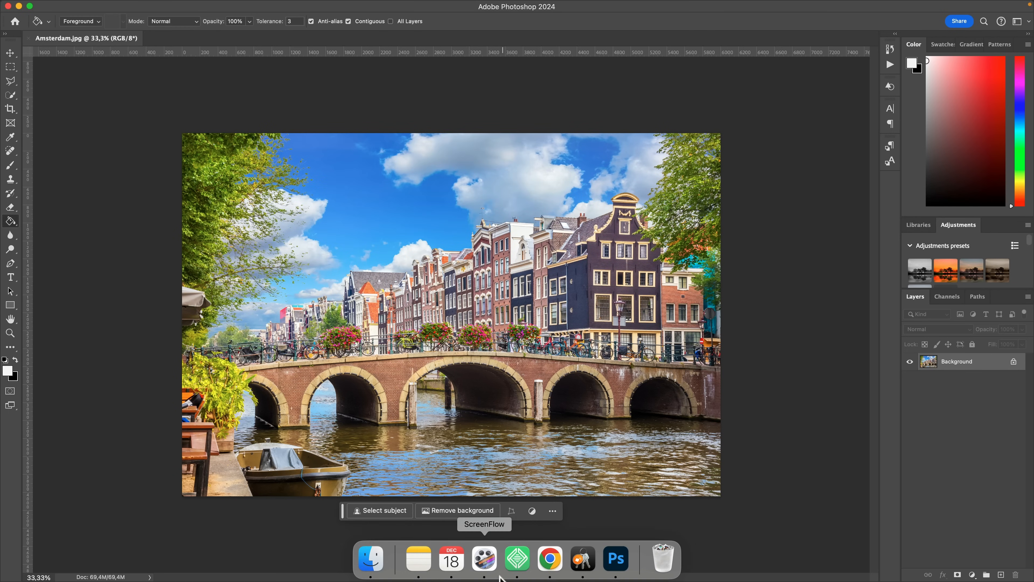
Step: Switch back to Chrome and check the dimensions of the uploaded Amsterdam image in its attachment details
left_click(550, 559)
left_click(193, 398)
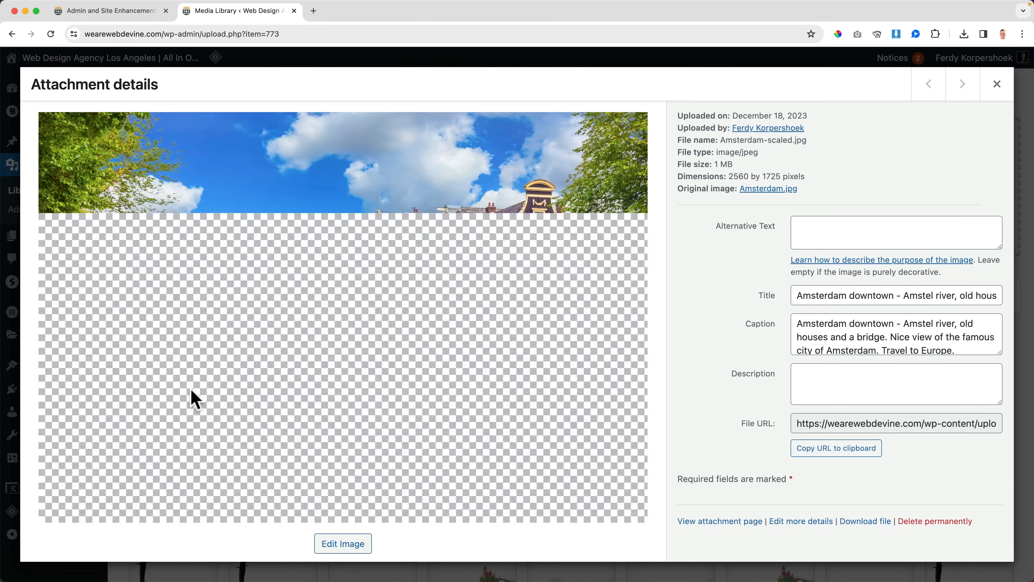
left_click_drag(729, 176, 803, 176)
left_click(997, 83)
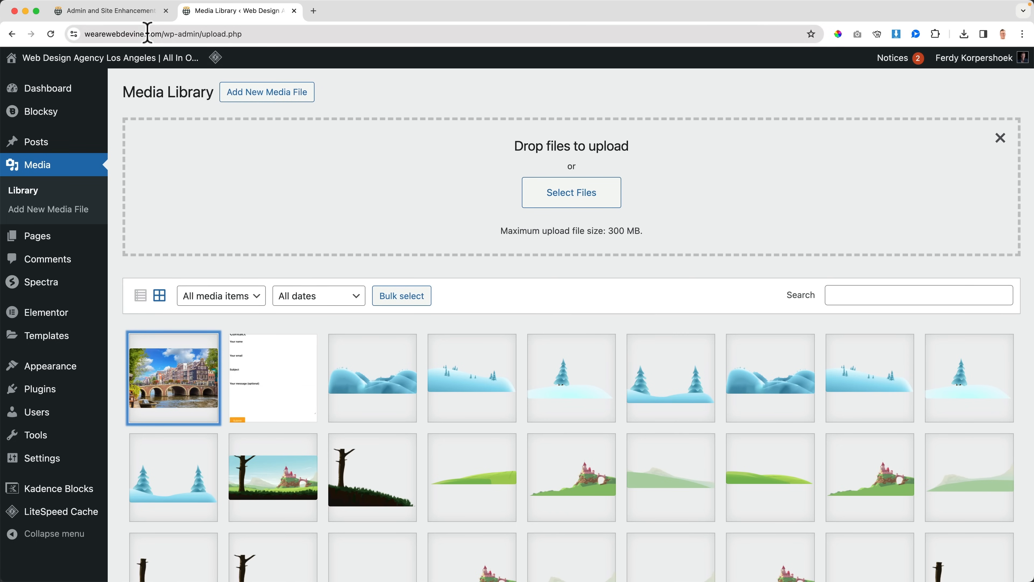
Step: Enable Image Upload Control in ASE with the 1920-pixel maximum width and height, and save the changes
left_click(147, 11)
left_click(525, 268)
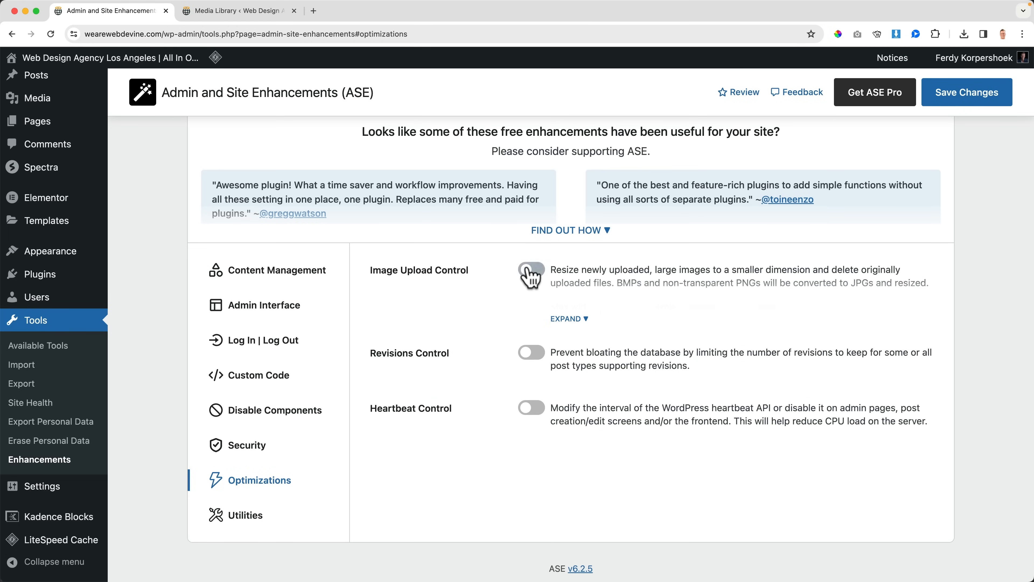
left_click(585, 321)
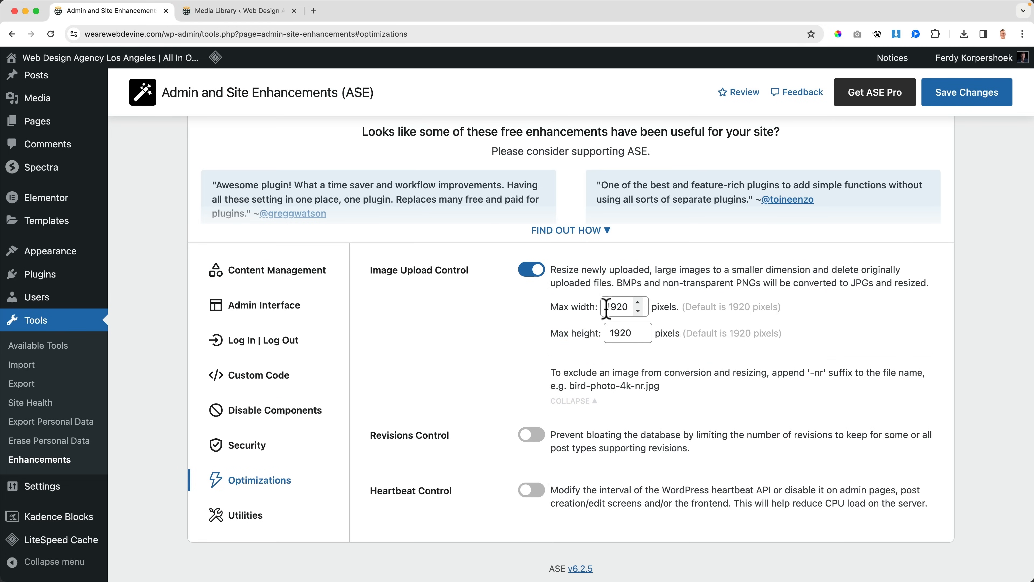
left_click(953, 93)
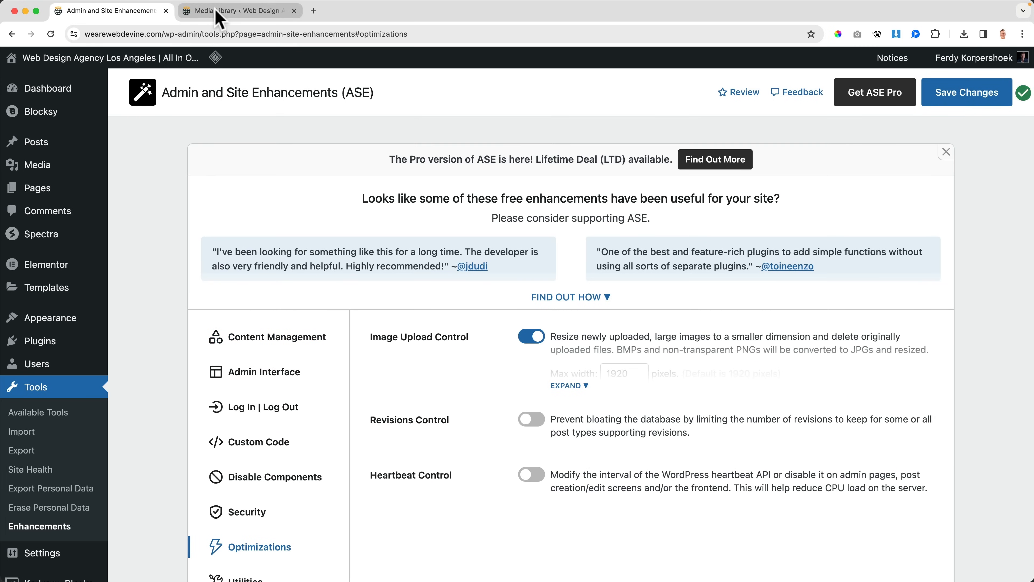
Step: Upload Amsterdam.jpg to the Media Library again and check the new copy's attachment details
left_click(228, 11)
left_click(571, 193)
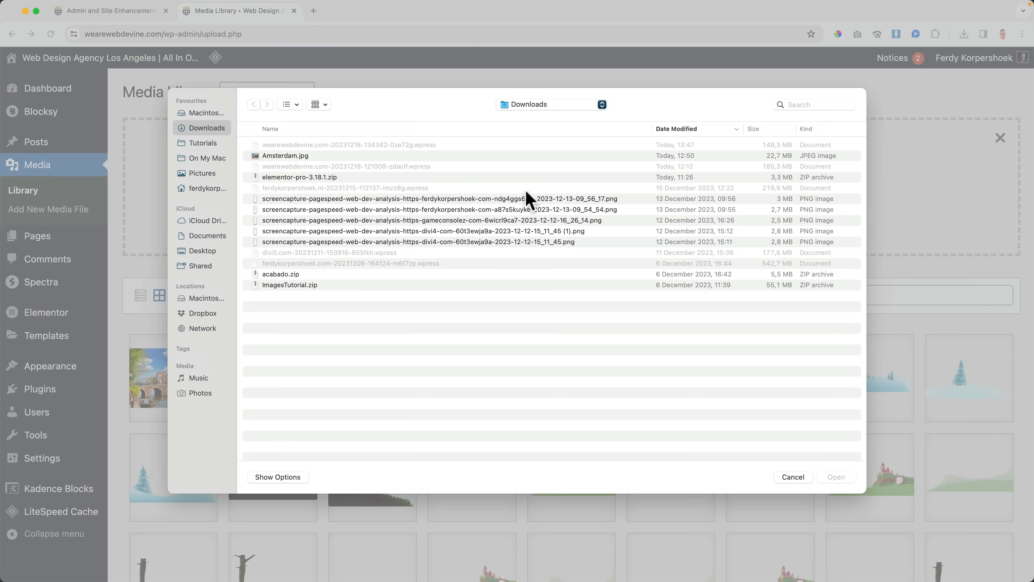
double_click(287, 156)
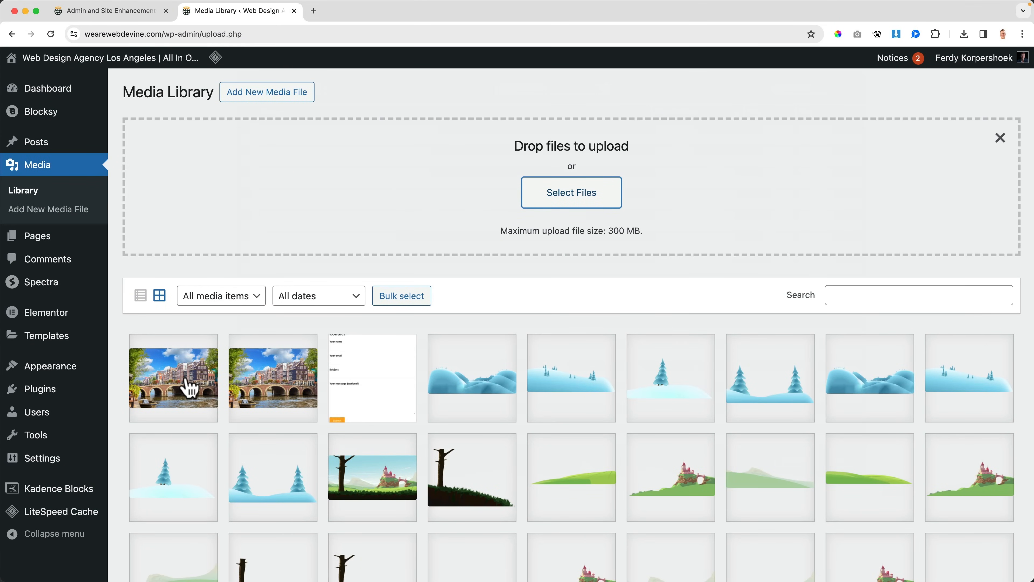
left_click(184, 388)
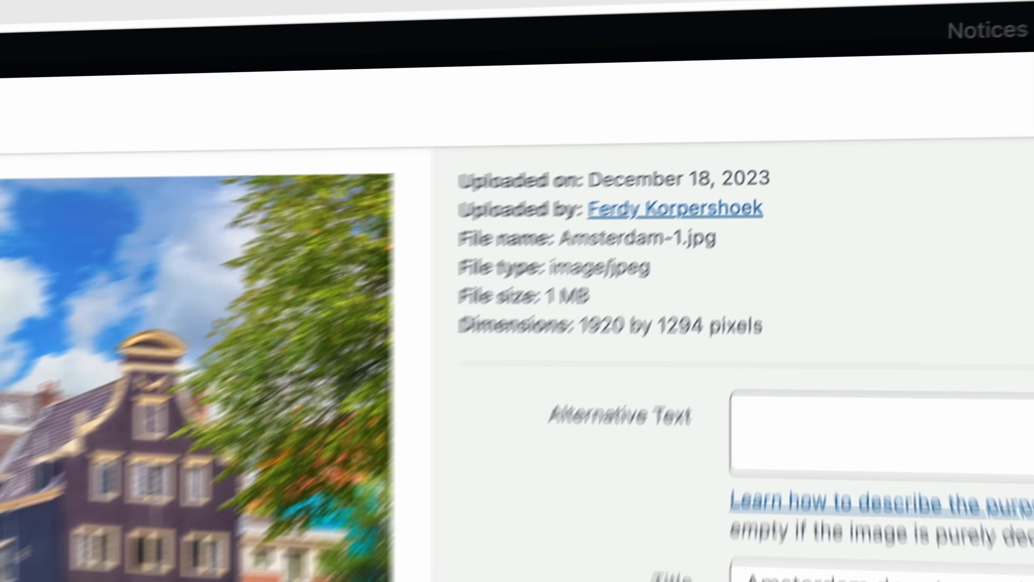
left_click(1000, 94)
Step: Open the Home page from the Pages list in a new tab and examine its stored revisions
left_click(138, 11)
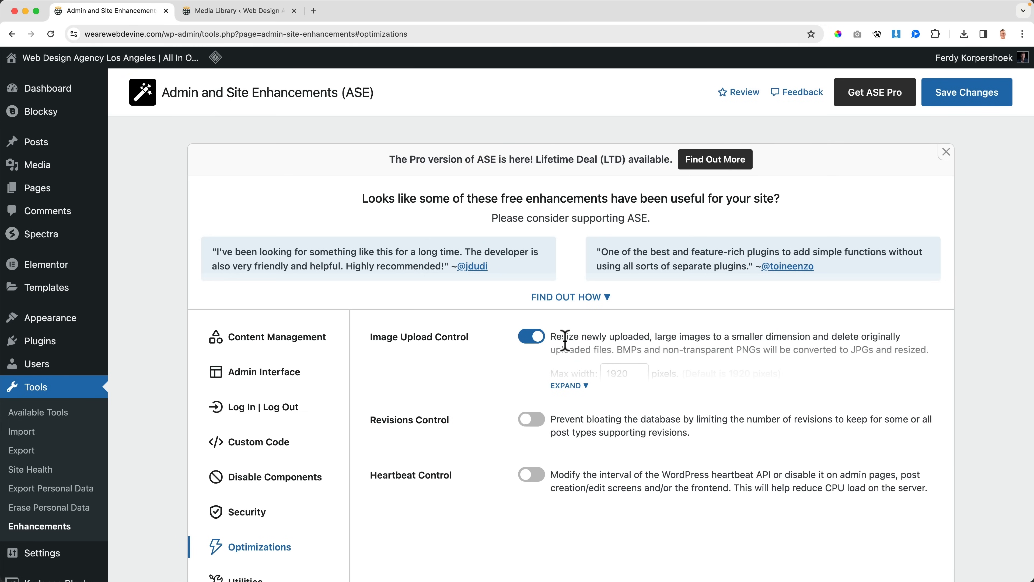
scroll(565, 341, "down", 3)
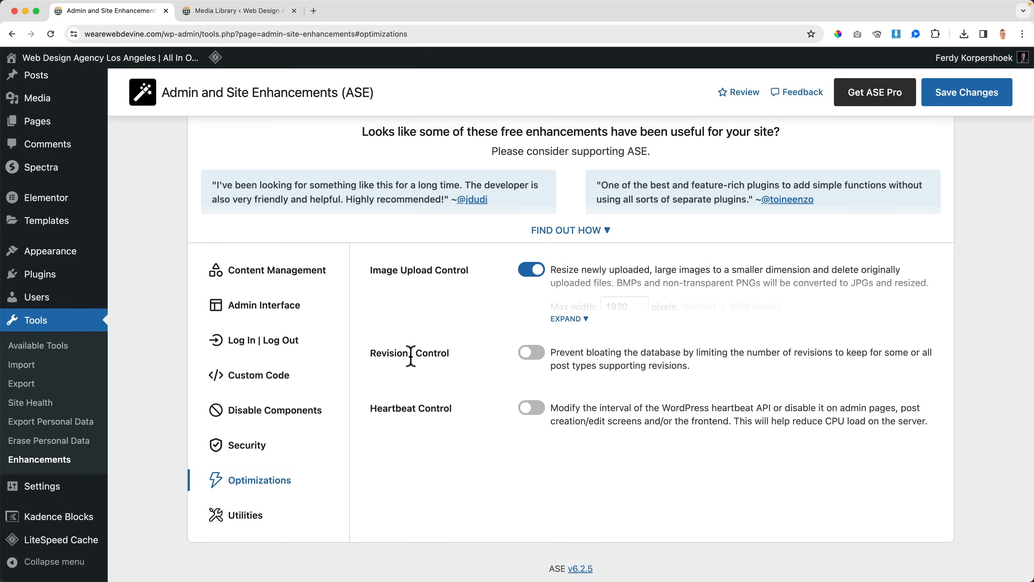
scroll(222, 192, "up", 3)
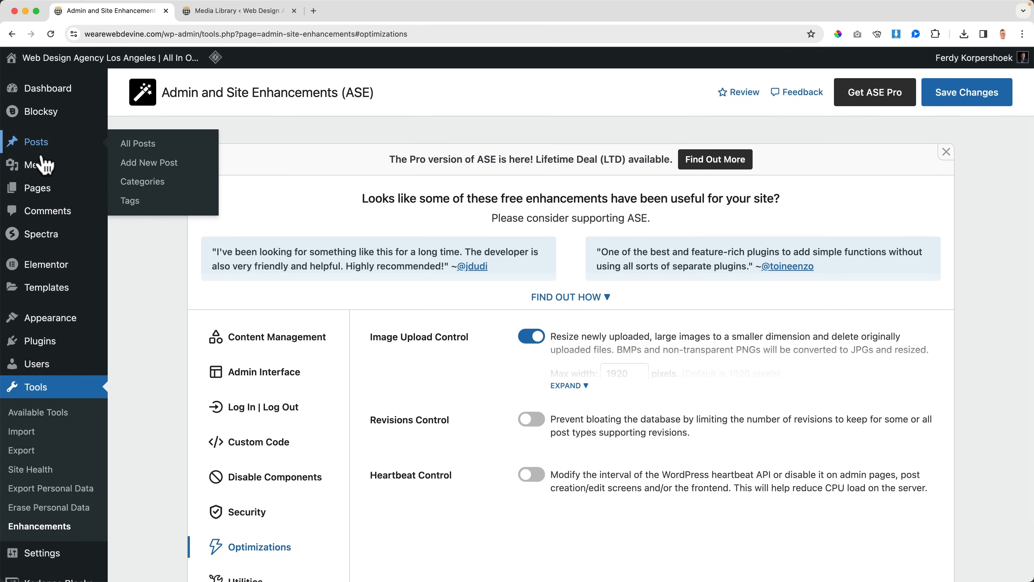
left_click(45, 190, "super")
left_click(355, 12)
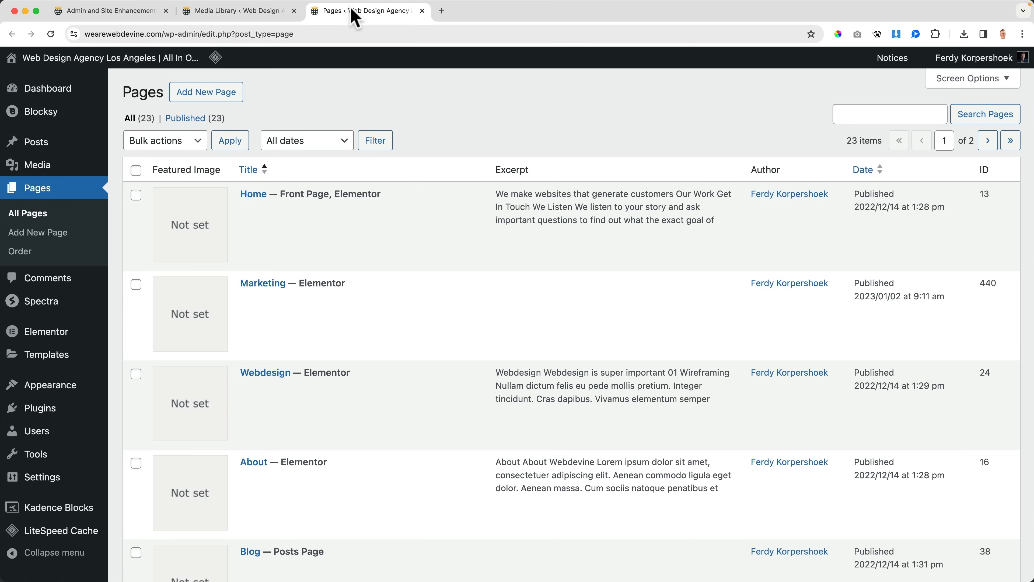
left_click(252, 195)
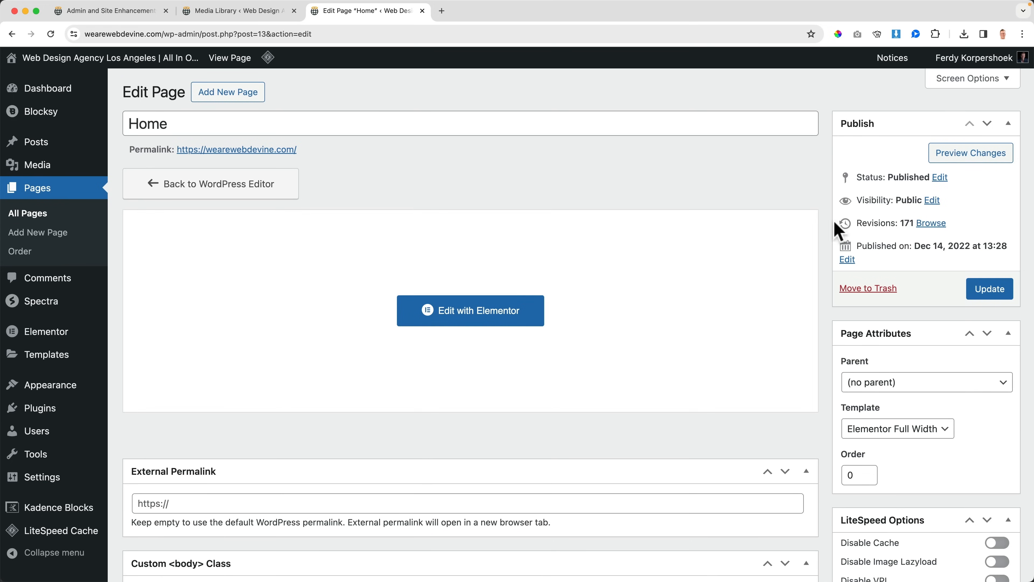
left_click(933, 223)
scroll(616, 330, "down", 20)
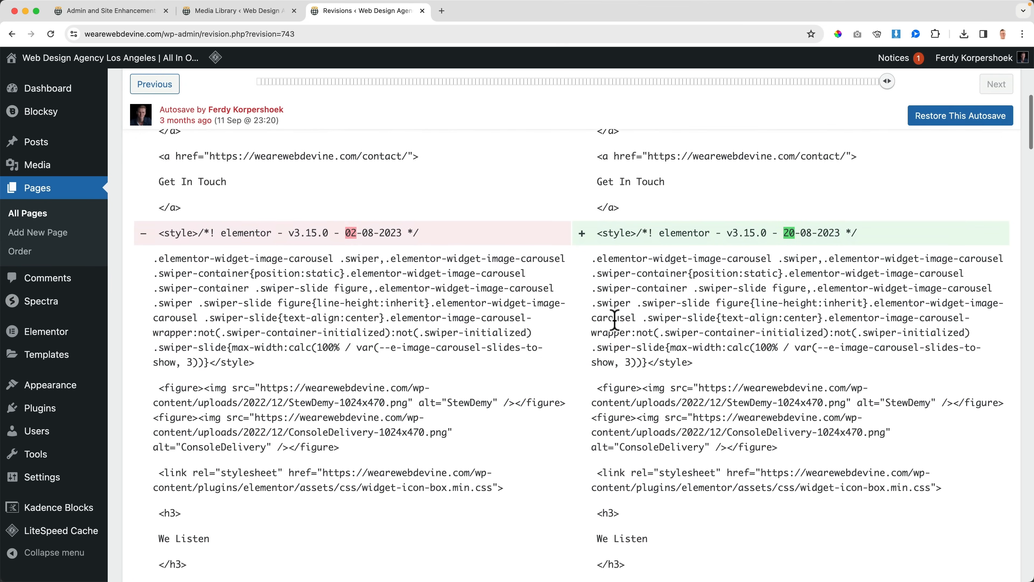
scroll(612, 328, "down", 20)
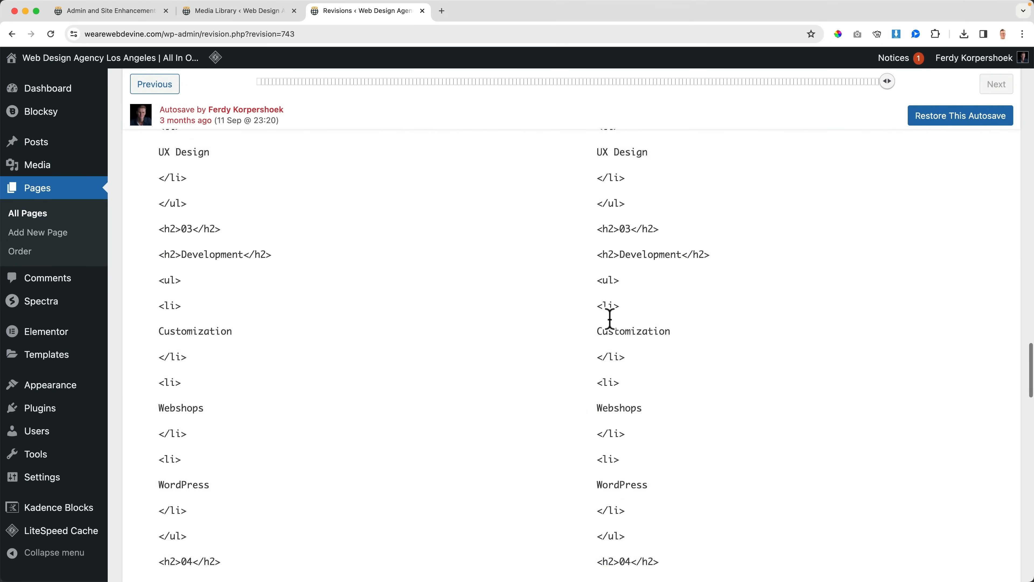
scroll(611, 326, "up", 20)
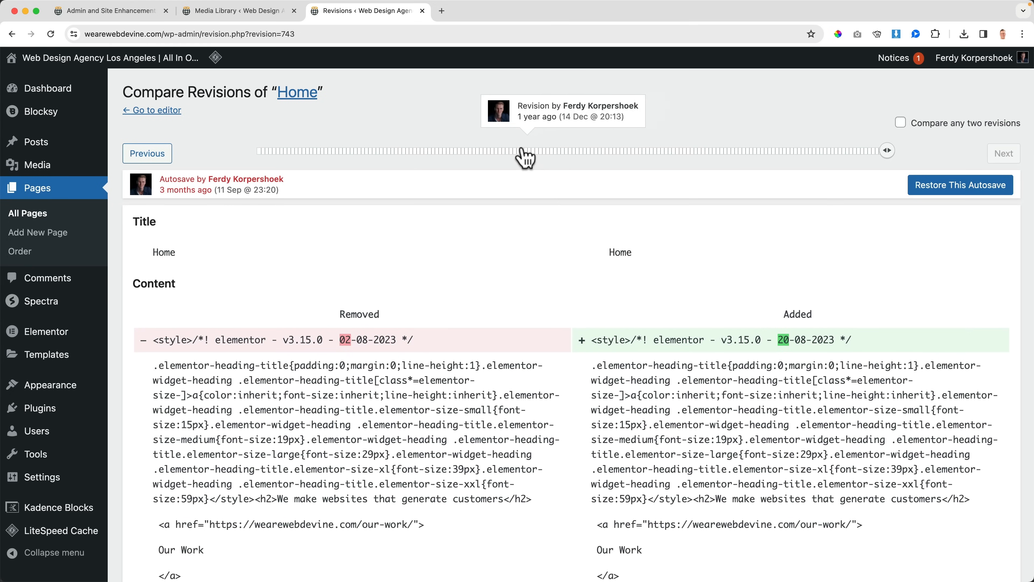
Step: Close the revisions tab, enable Revisions Control in ASE and expand its settings
left_click(423, 11)
left_click(156, 13)
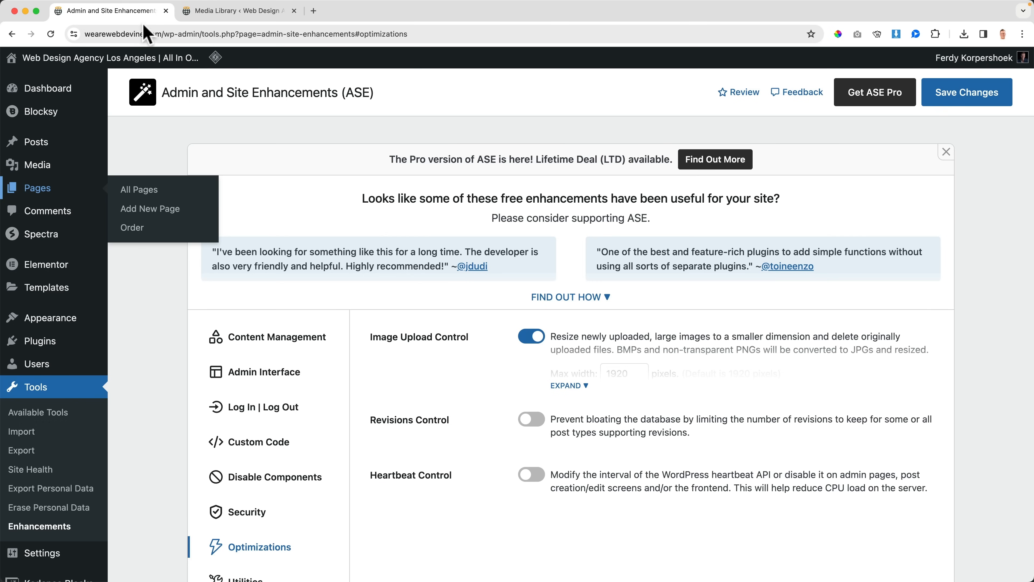
left_click(531, 420)
scroll(538, 422, "down", 2)
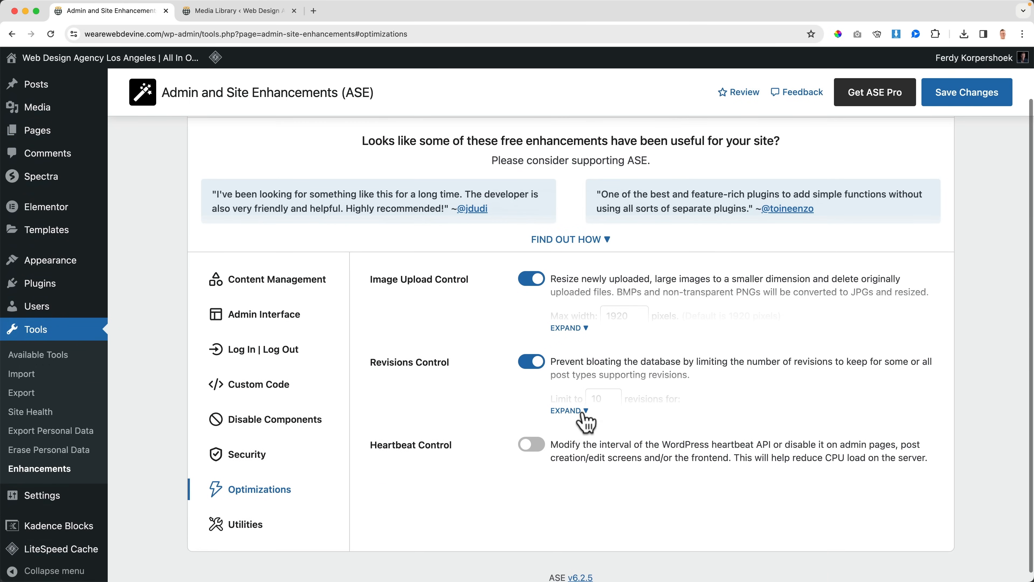
left_click(582, 411)
scroll(612, 399, "down", 2)
Step: Apply the limit of 10 revisions to all listed post types, from Posts and Pages to Lottie Animations, and save the changes
left_click(747, 362)
left_click(556, 363)
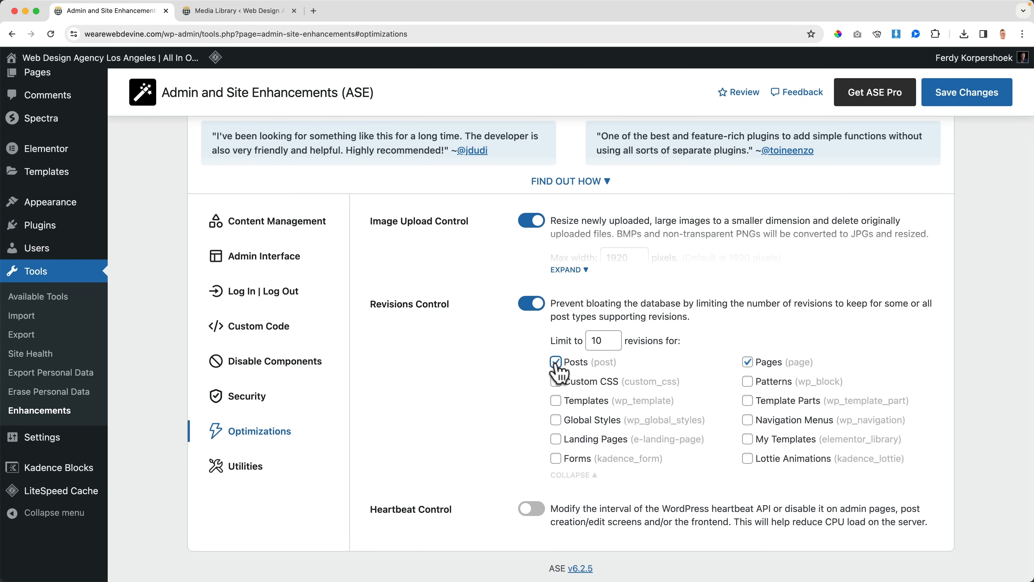
left_click(556, 401)
left_click(556, 420)
left_click(556, 439)
left_click(556, 459)
left_click(747, 458)
left_click(747, 439)
left_click(748, 420)
left_click(748, 401)
left_click(747, 381)
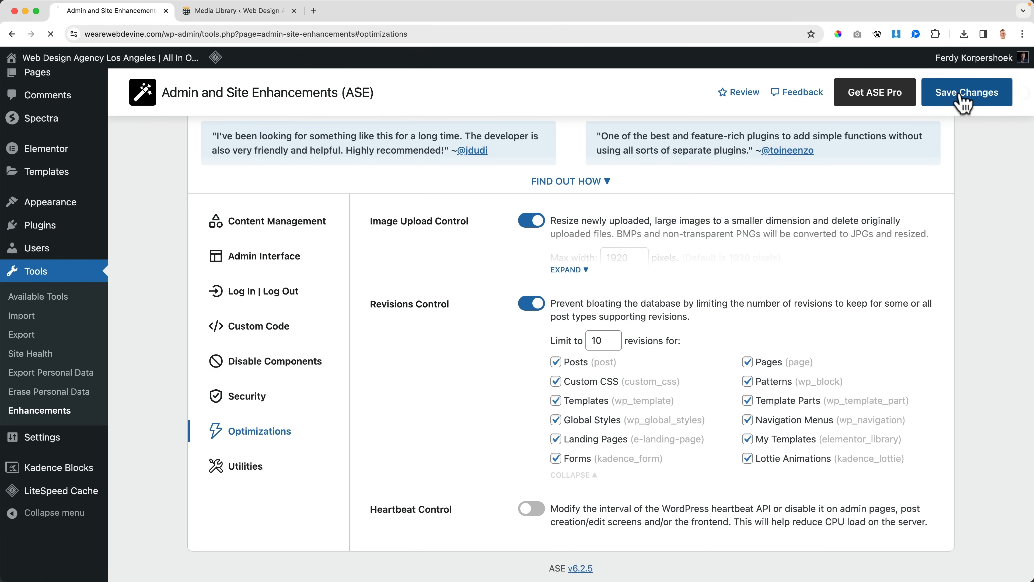
left_click(961, 92)
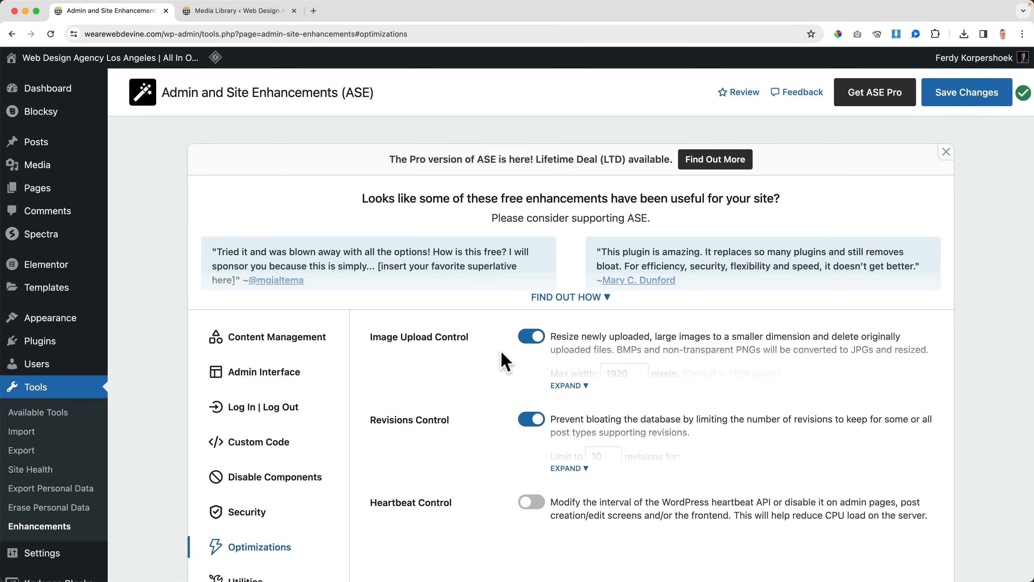
scroll(505, 362, "down", 3)
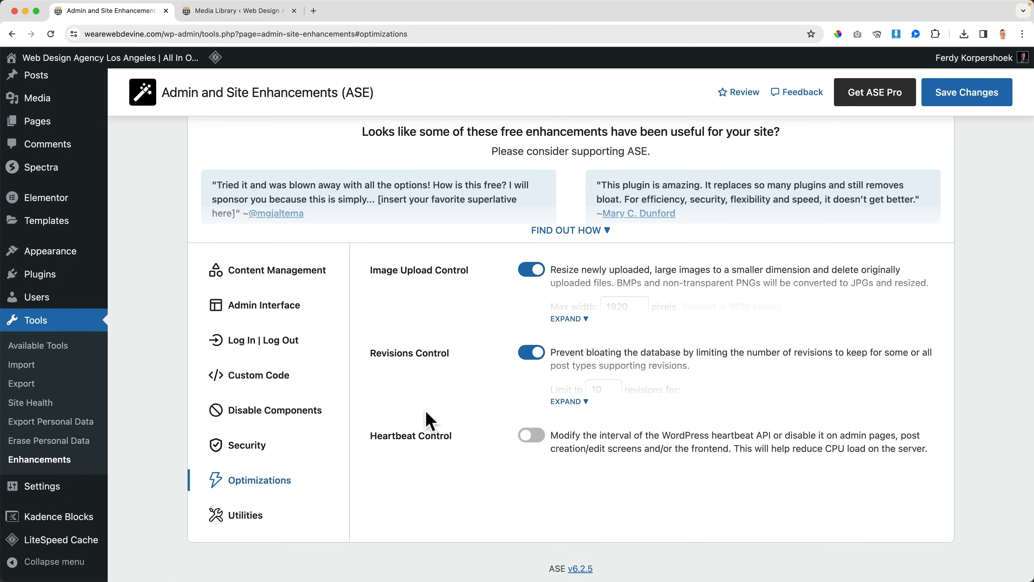
Step: Enable Heartbeat Control in the optimization settings and expand its interval options
left_click(531, 435)
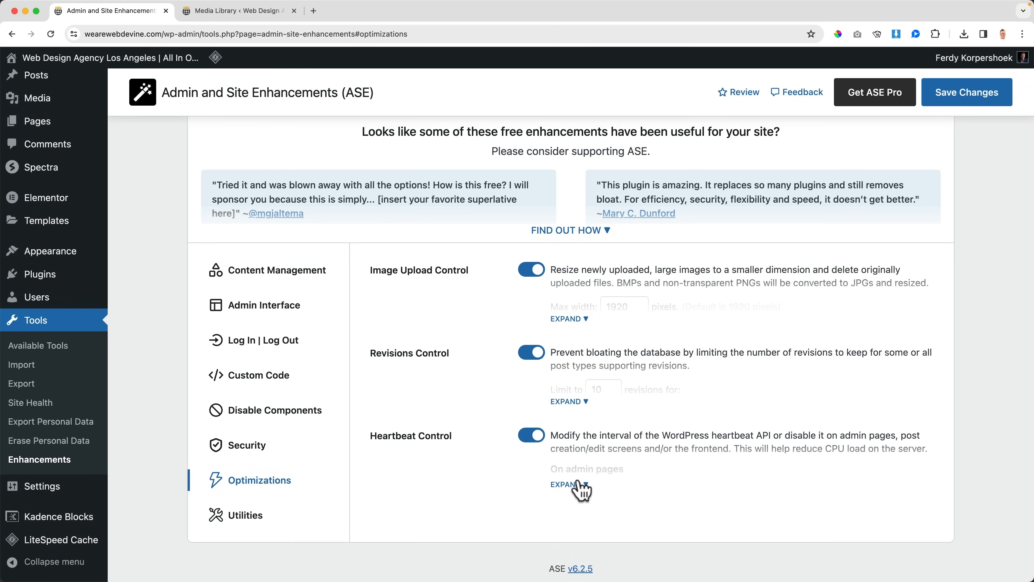
left_click(590, 484)
scroll(522, 466, "down", 4)
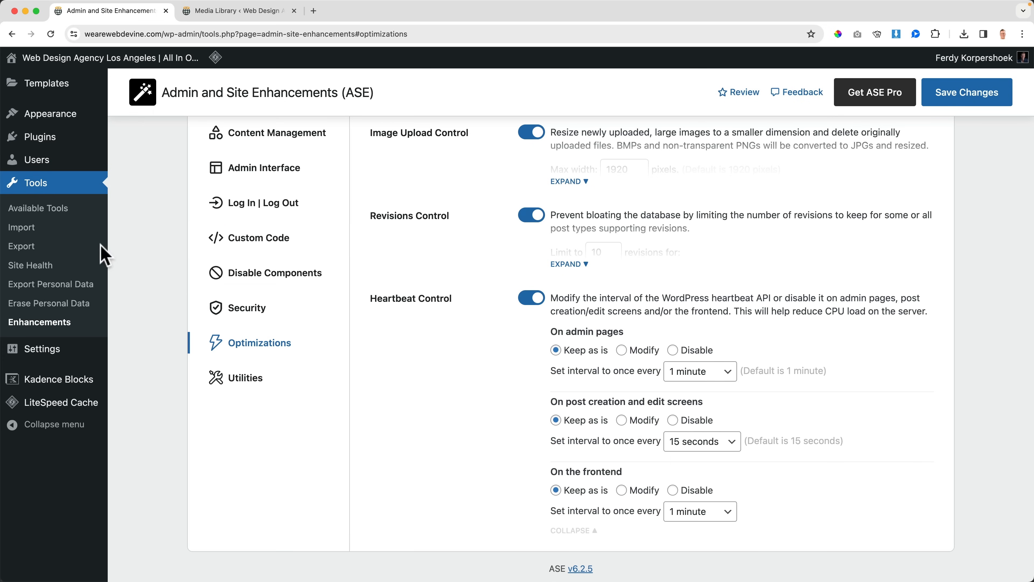
Step: Open the site's frontend blog page in a new tab to view its posts and return to the ASE settings
scroll(102, 245, "up", 5)
mouse_move(57, 172)
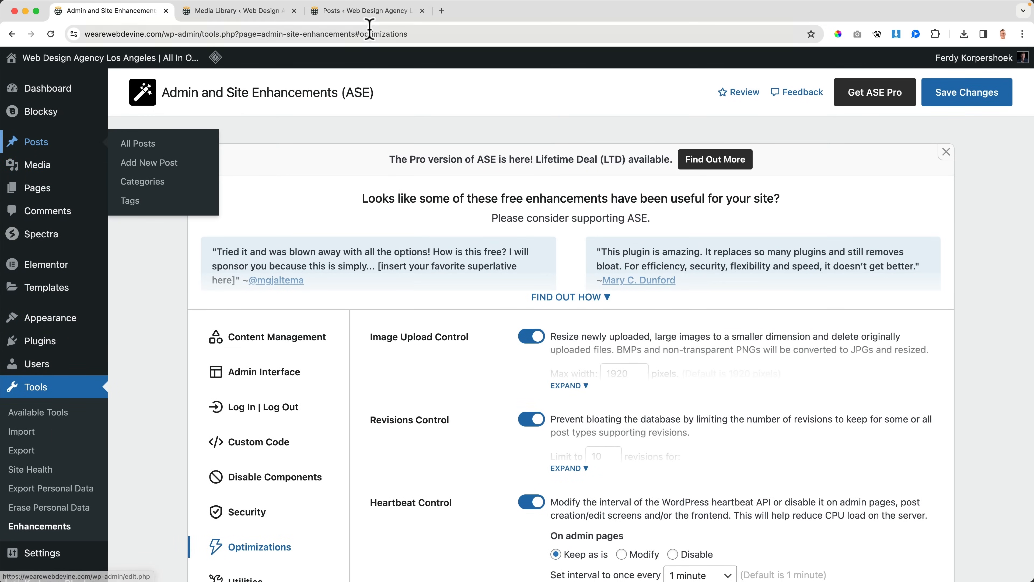
left_click(365, 16)
left_click(129, 63)
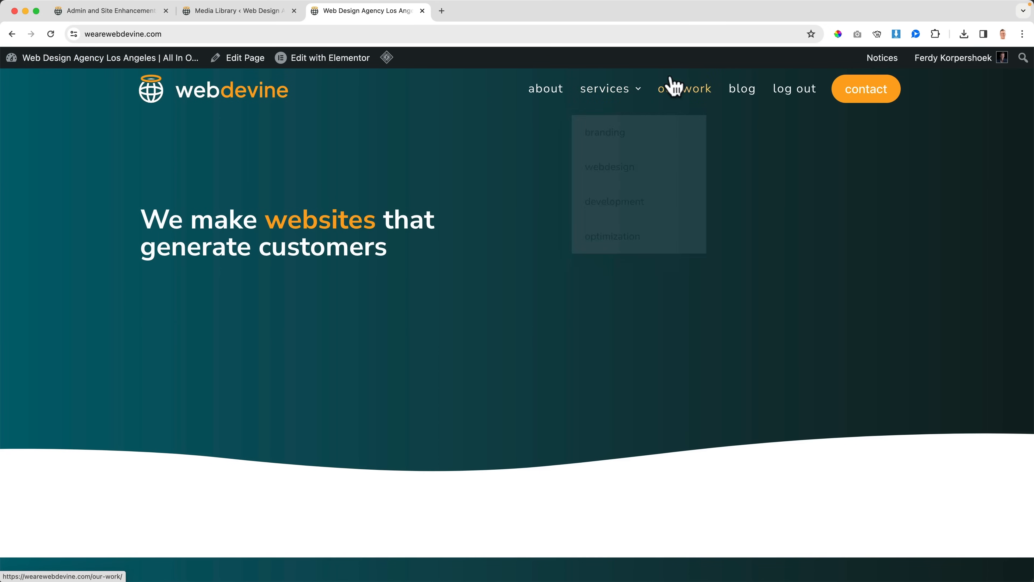
left_click(743, 88)
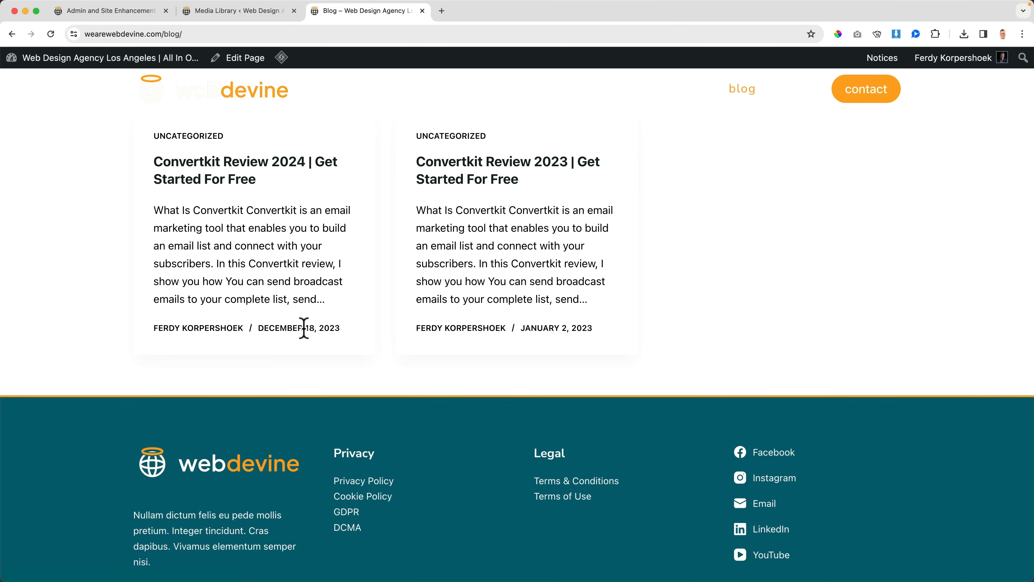
left_click(151, 17)
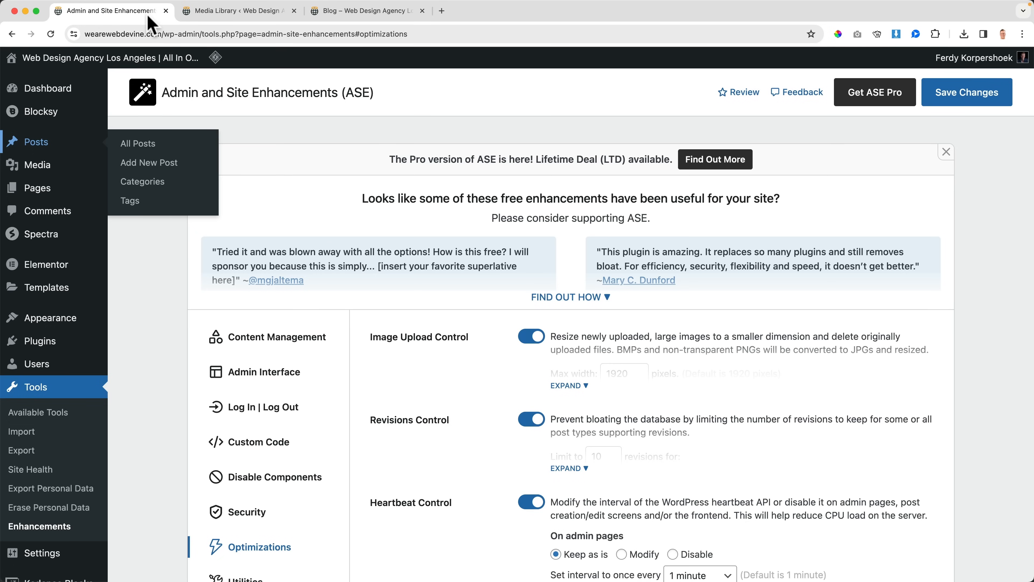
scroll(674, 408, "down", 5)
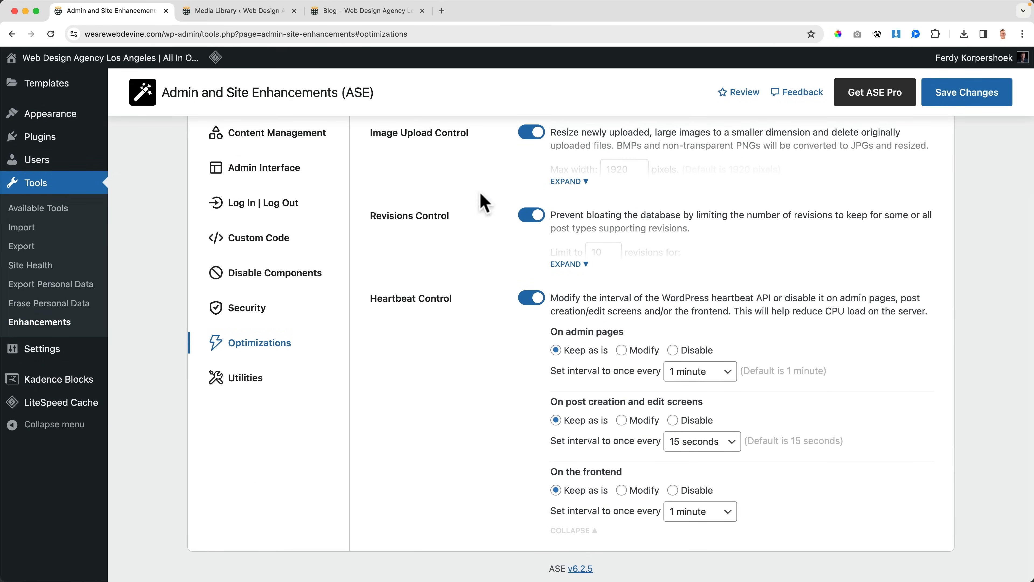
left_click(348, 12)
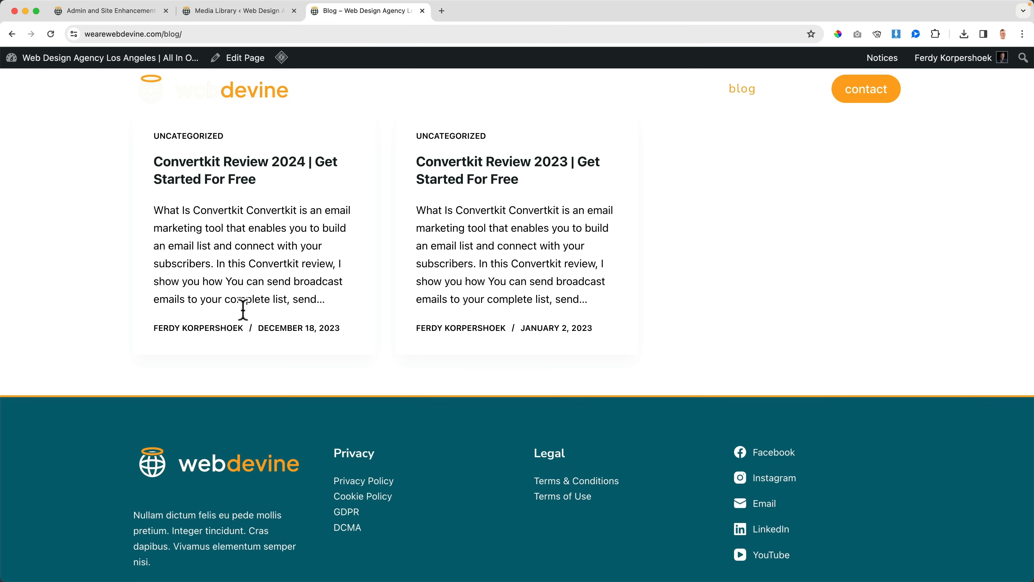
left_click(134, 12)
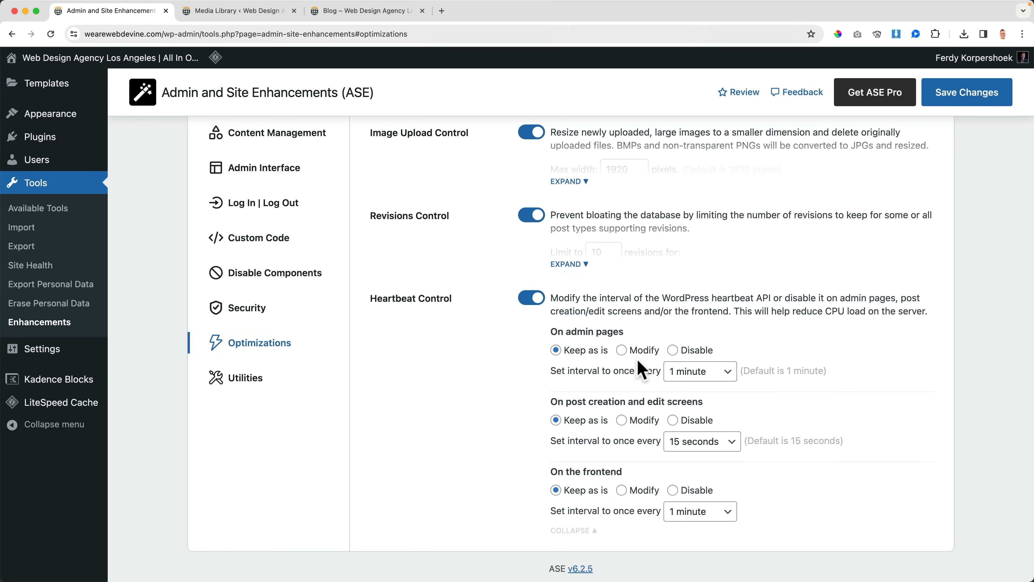
Step: Modify the heartbeat interval to 10 minutes on admin pages, 120 seconds on post creation and edit screens, and 10 minutes on the frontend
left_click(592, 354)
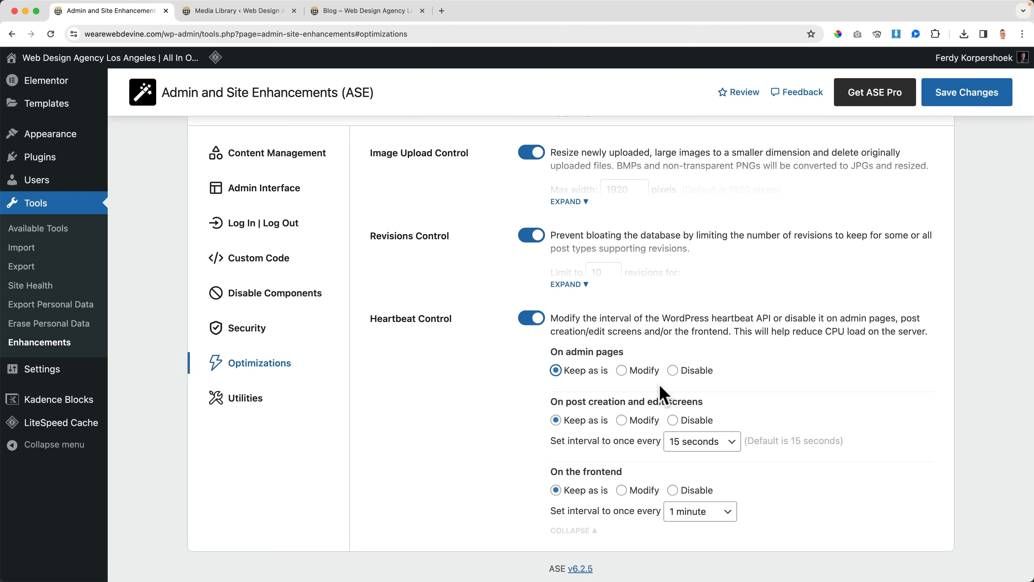
left_click(643, 373)
left_click(703, 392)
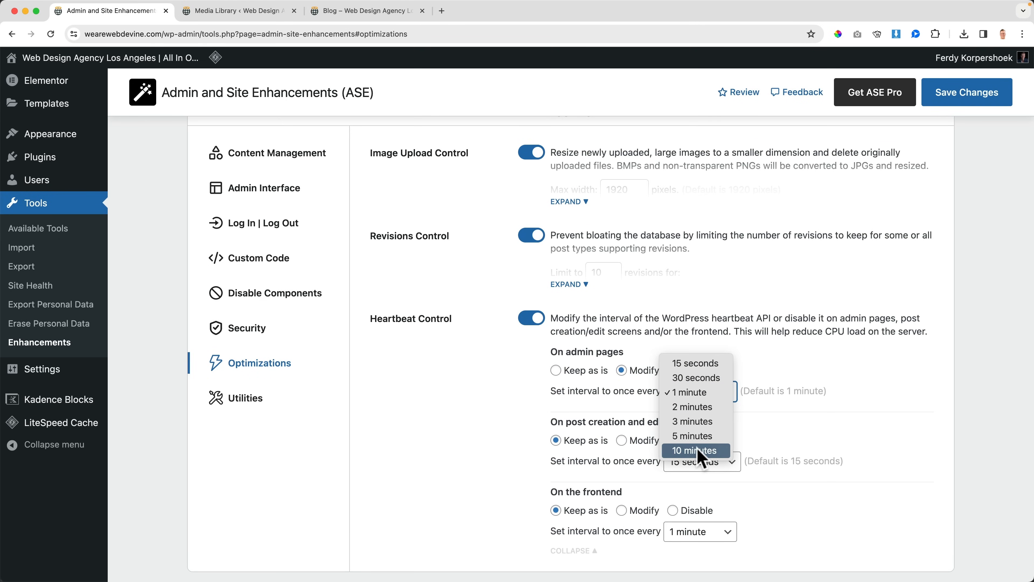
left_click(704, 458)
left_click(622, 440)
left_click(697, 462)
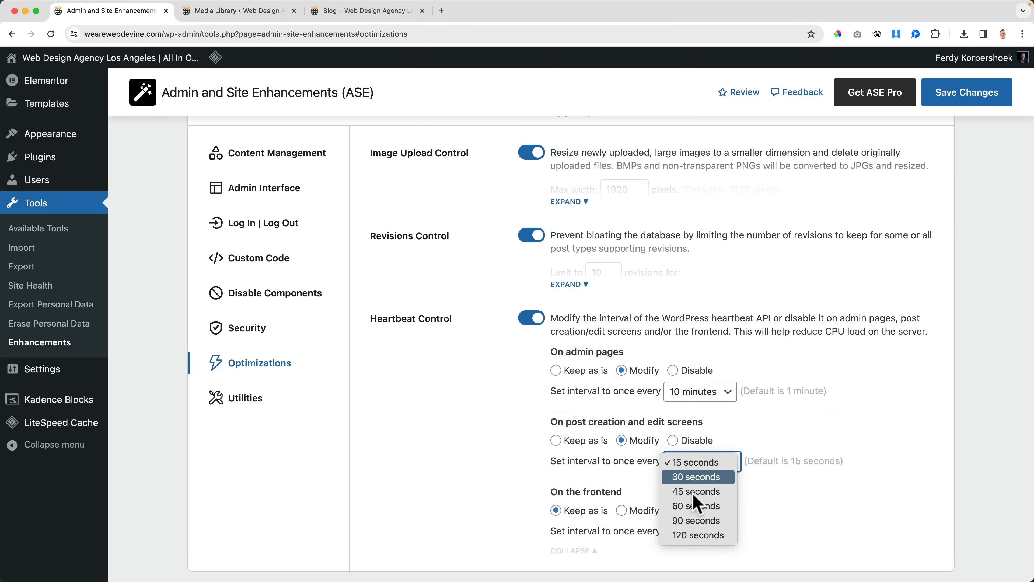
left_click(694, 537)
left_click(620, 510)
left_click(684, 532)
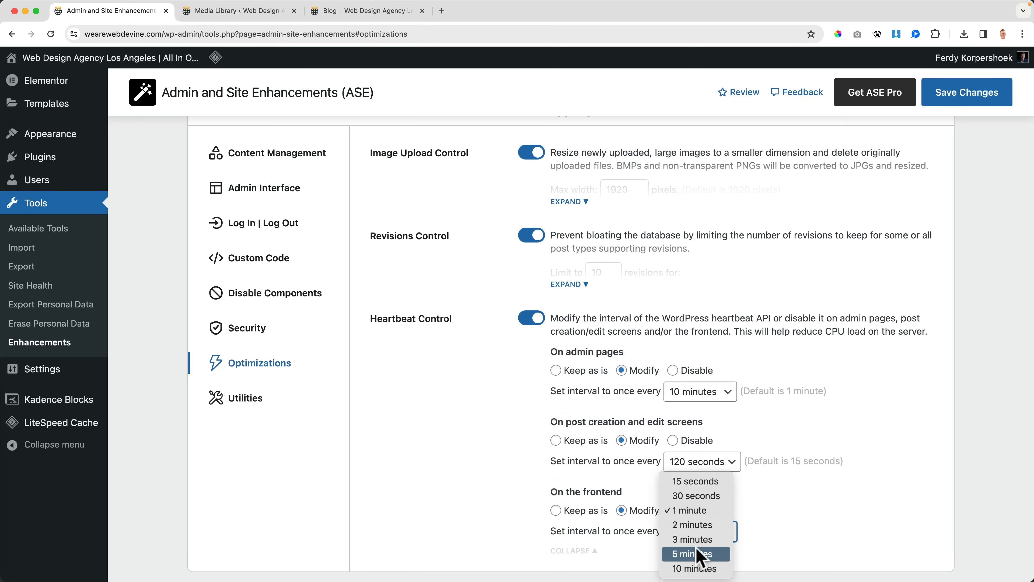
left_click(699, 569)
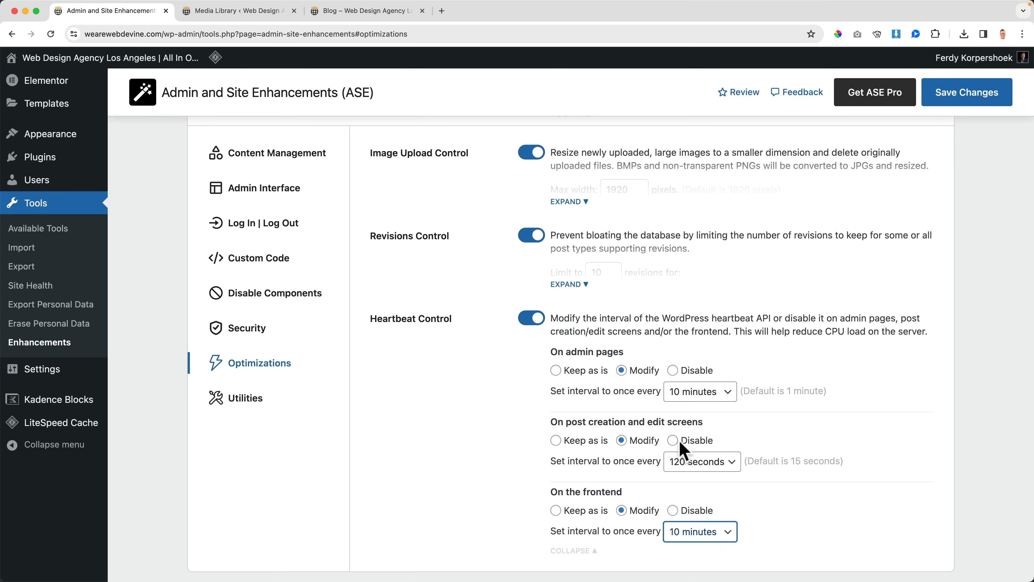
left_click(740, 423)
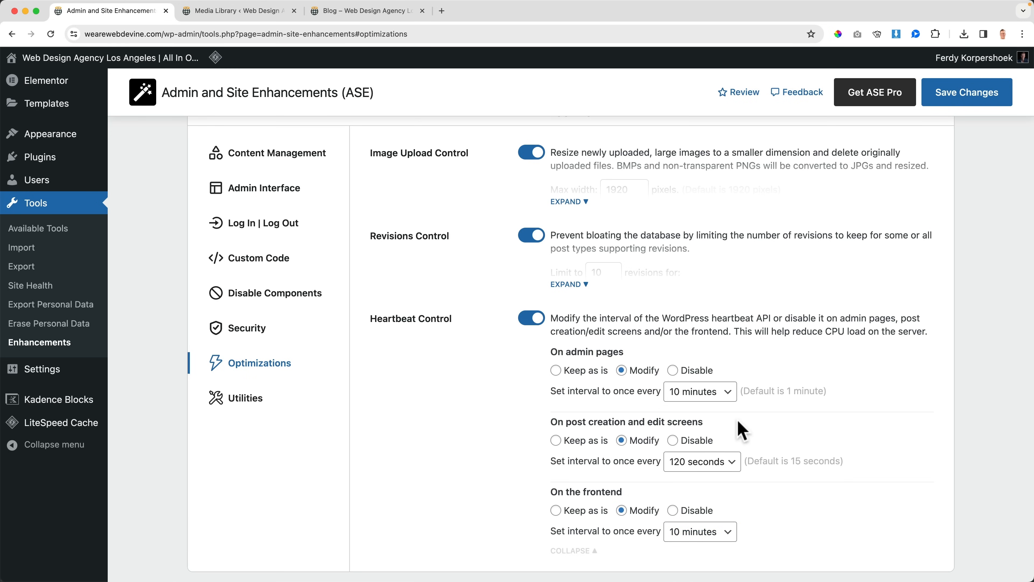
Step: Save the heartbeat changes and expand Heartbeat Control again to check the stored intervals
left_click(358, 12)
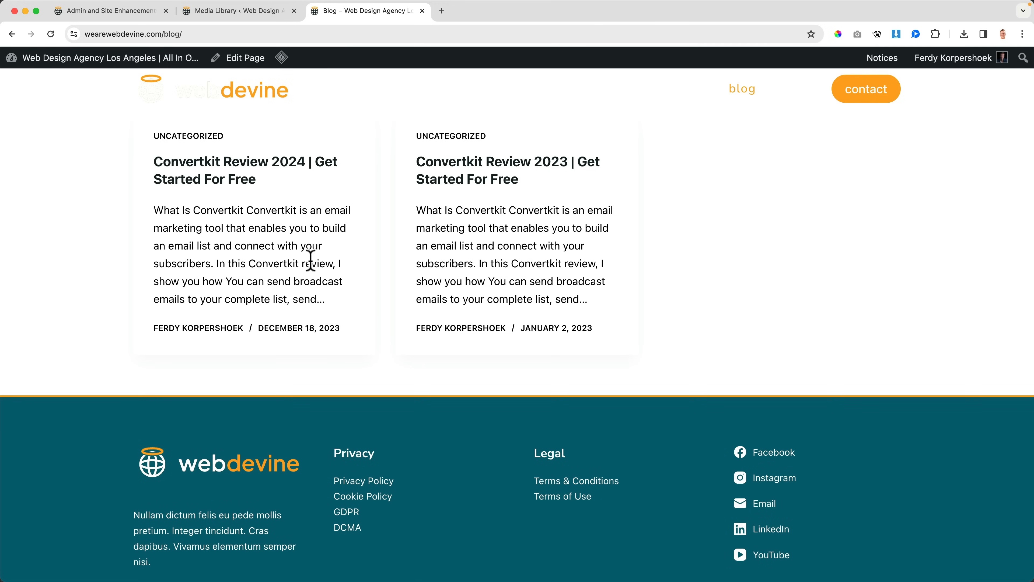
left_click(143, 11)
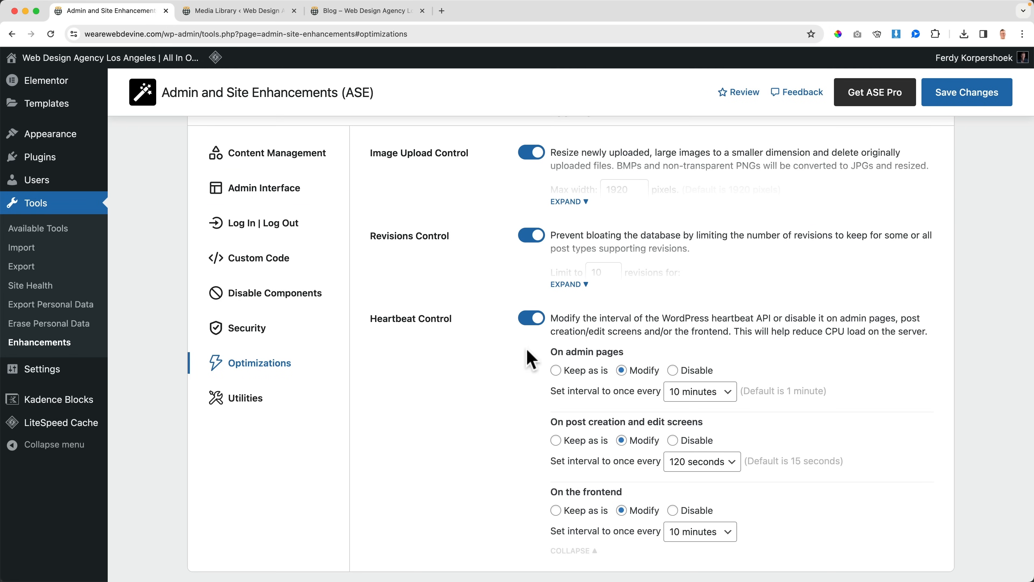
left_click(957, 106)
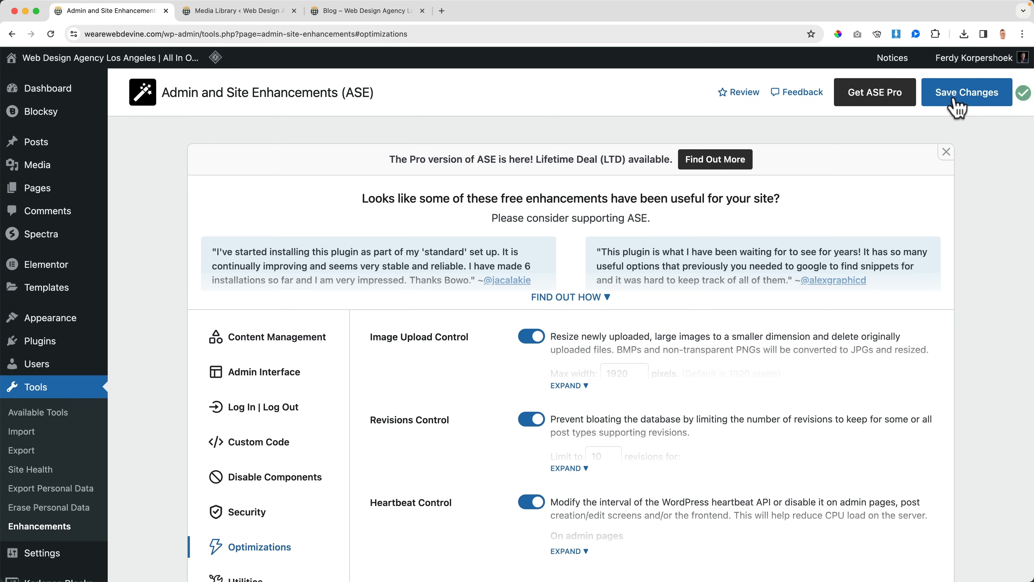
scroll(747, 352, "down", 2)
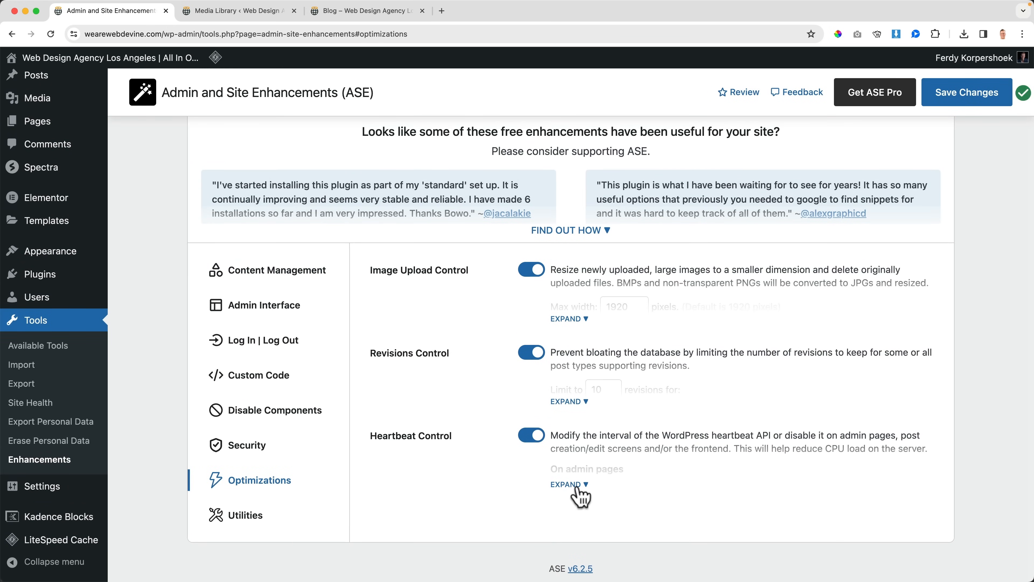
left_click(570, 485)
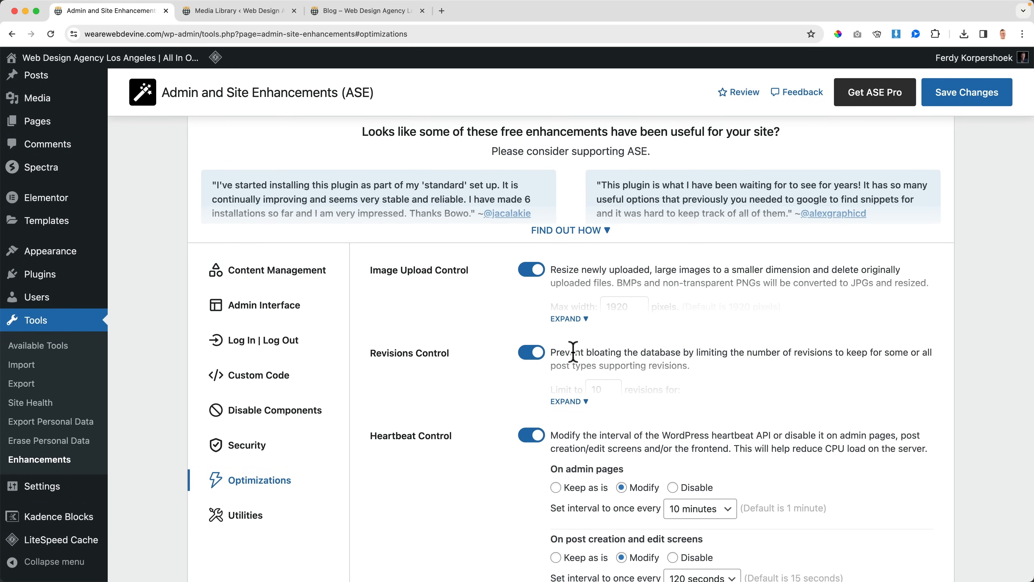
scroll(570, 367, "down", 3)
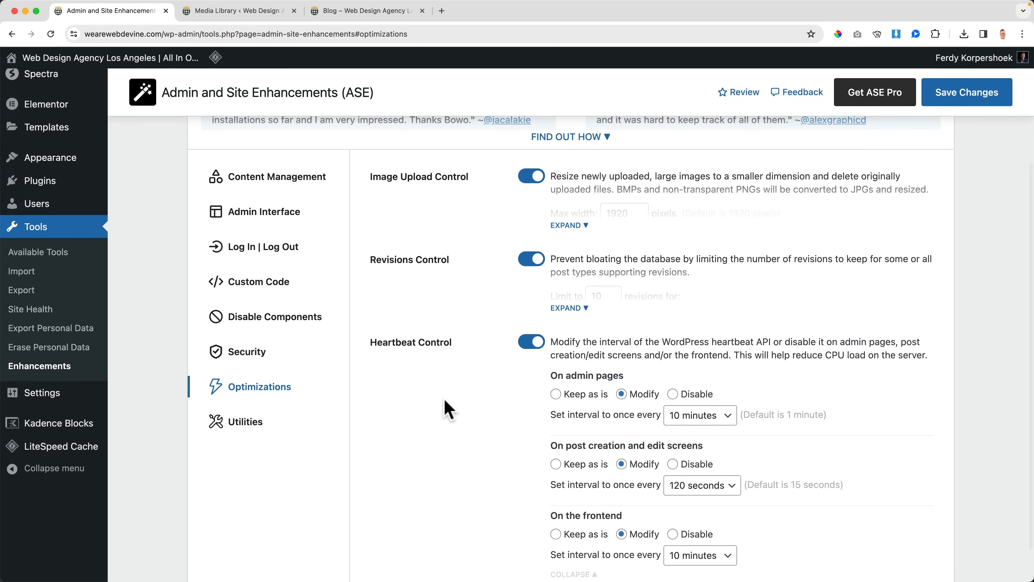
Step: Enable Email Delivery in the Utilities settings and examine its sender, SMTP and test email options
left_click(243, 424)
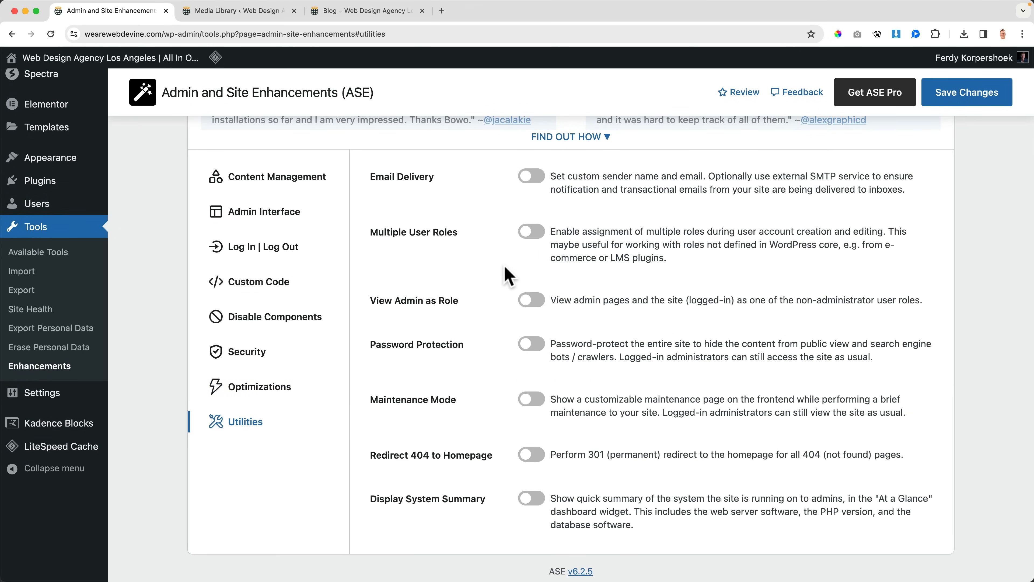
scroll(507, 276, "up", 2)
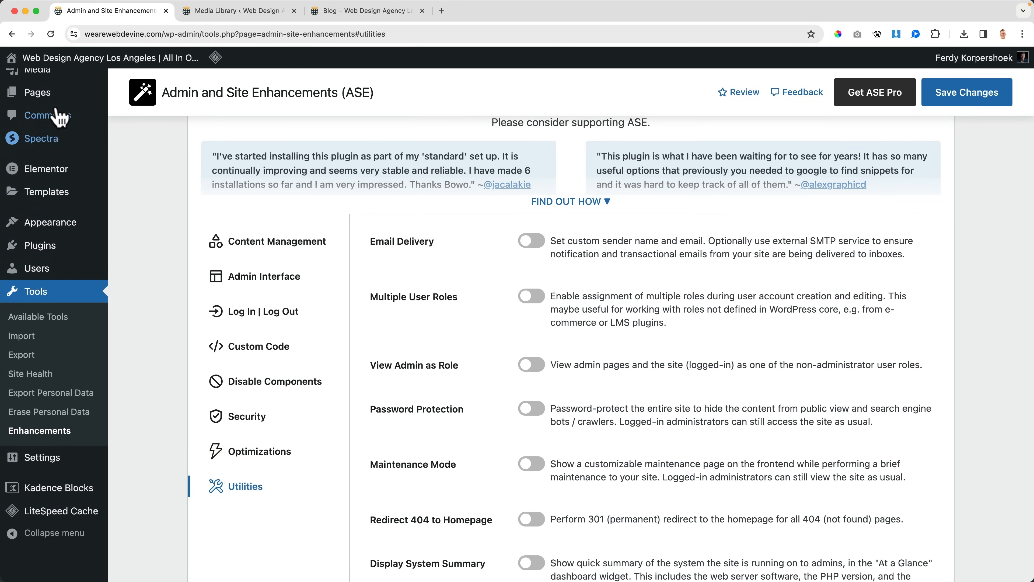
left_click(532, 242)
left_click(586, 290)
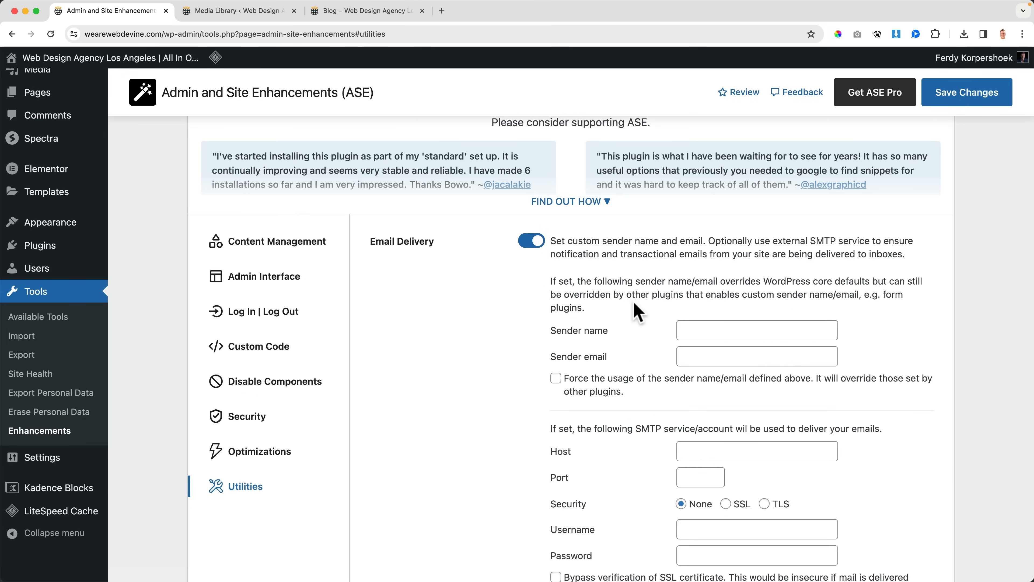
scroll(638, 309, "down", 3)
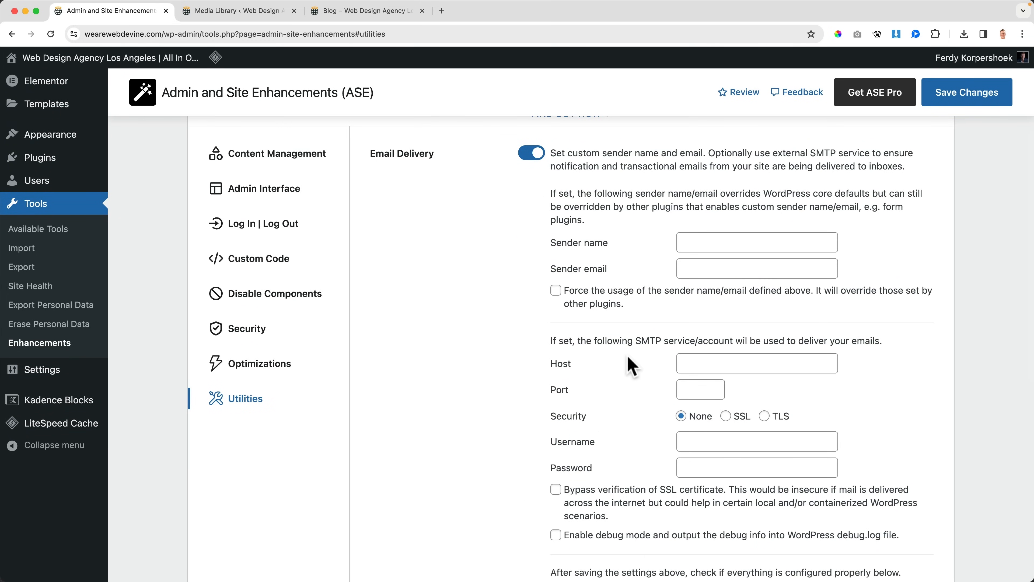
scroll(629, 364, "down", 4)
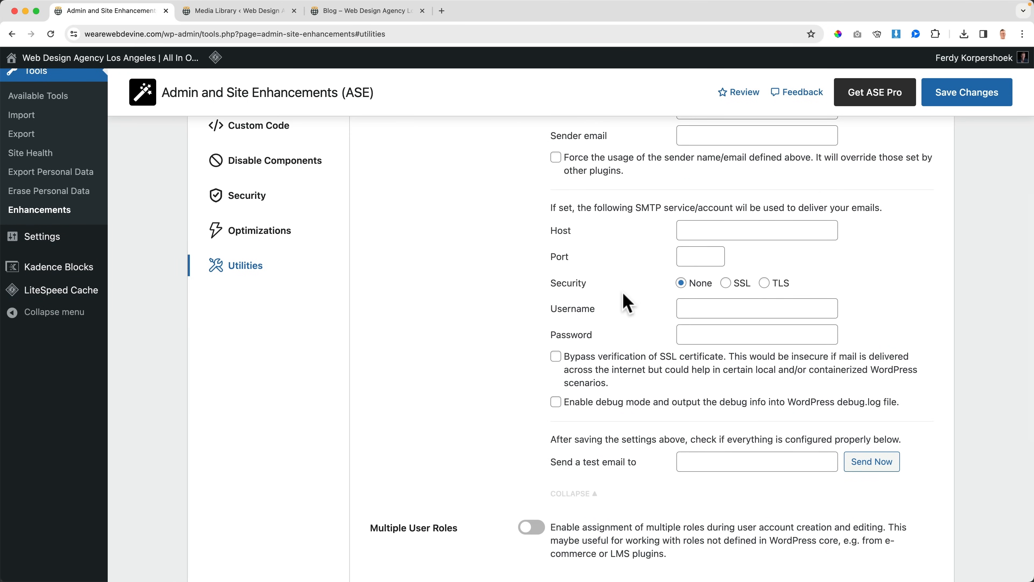
scroll(624, 302, "up", 5)
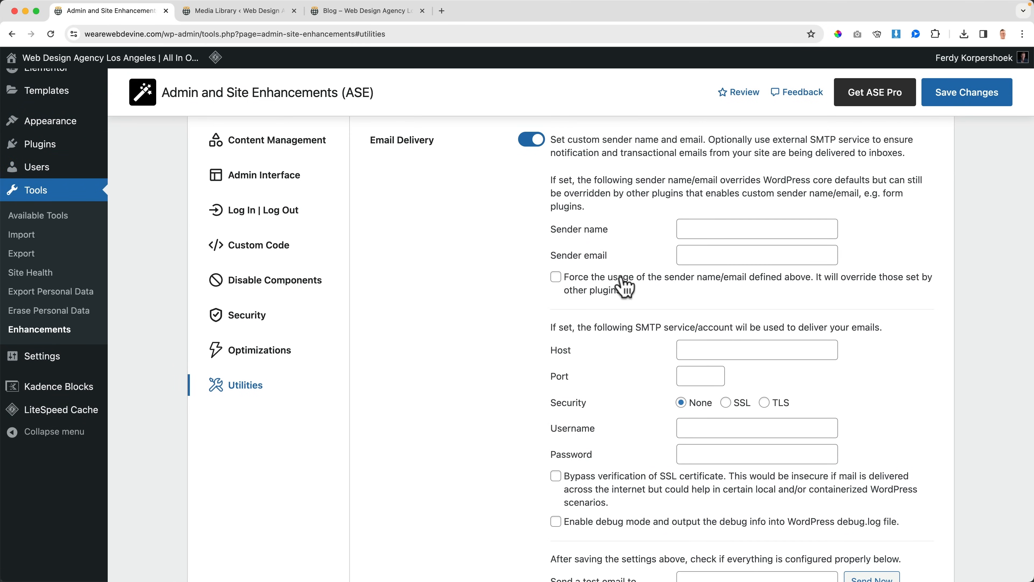
scroll(626, 275, "up", 3)
scroll(625, 274, "down", 8)
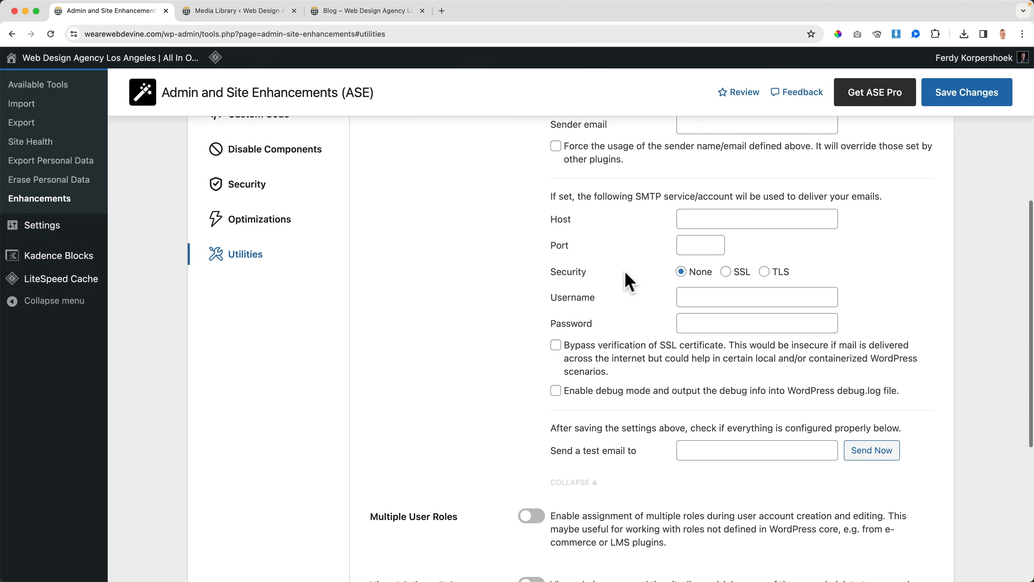
scroll(625, 272, "down", 5)
Step: Open the Add New User page in a new tab and close the Media Library and blog tabs
scroll(692, 282, "up", 12)
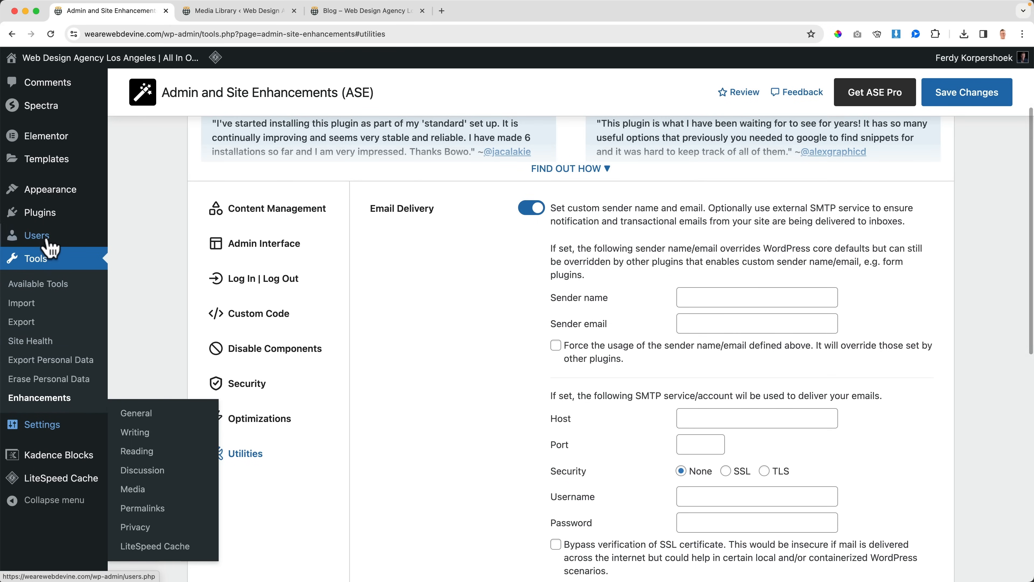
left_click(172, 252, "super")
left_click(294, 10)
left_click(294, 10)
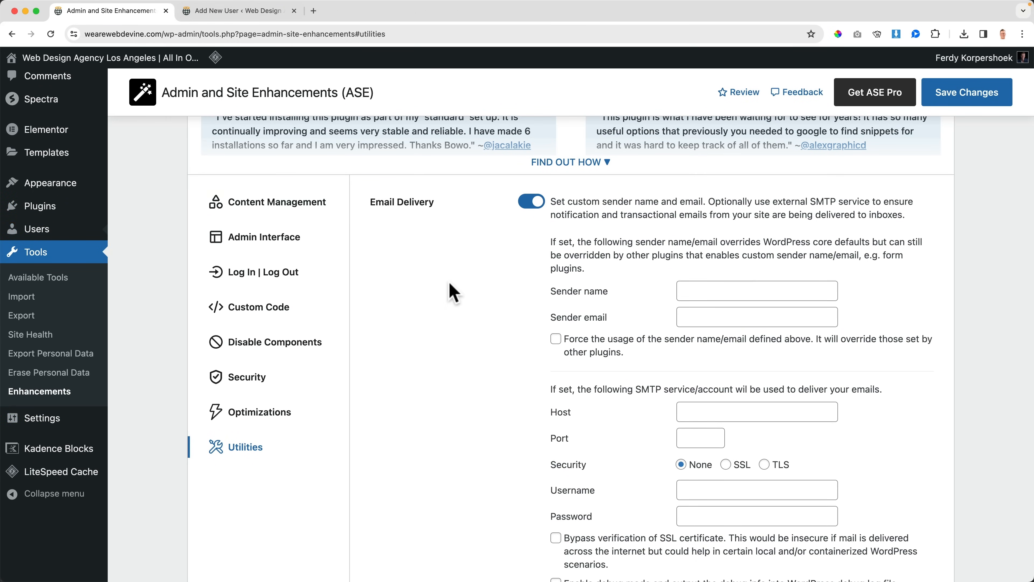
Step: Choose the Editor role in the Add New User form
left_click(271, 17)
scroll(462, 319, "down", 1)
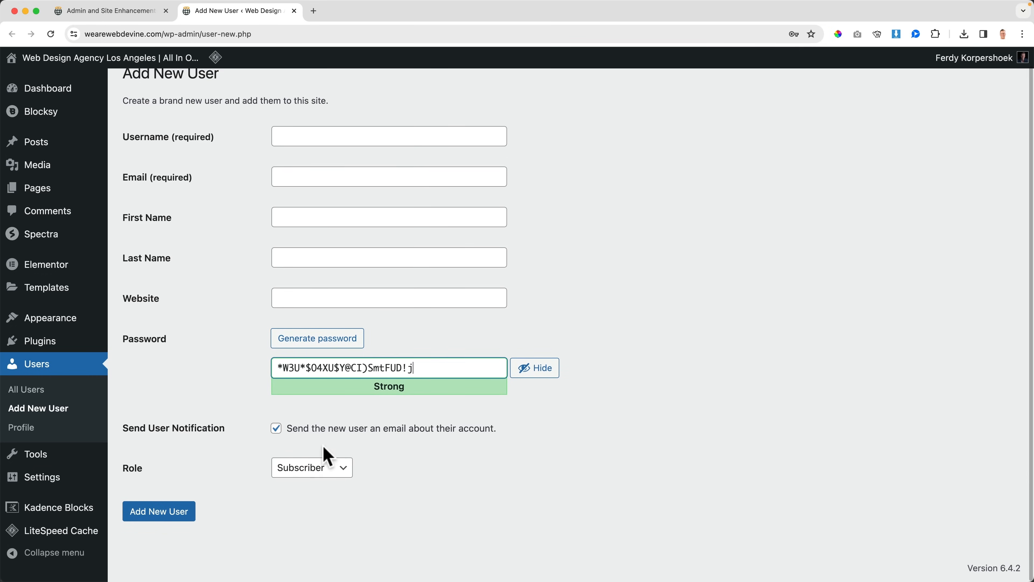
left_click(320, 472)
left_click(307, 512)
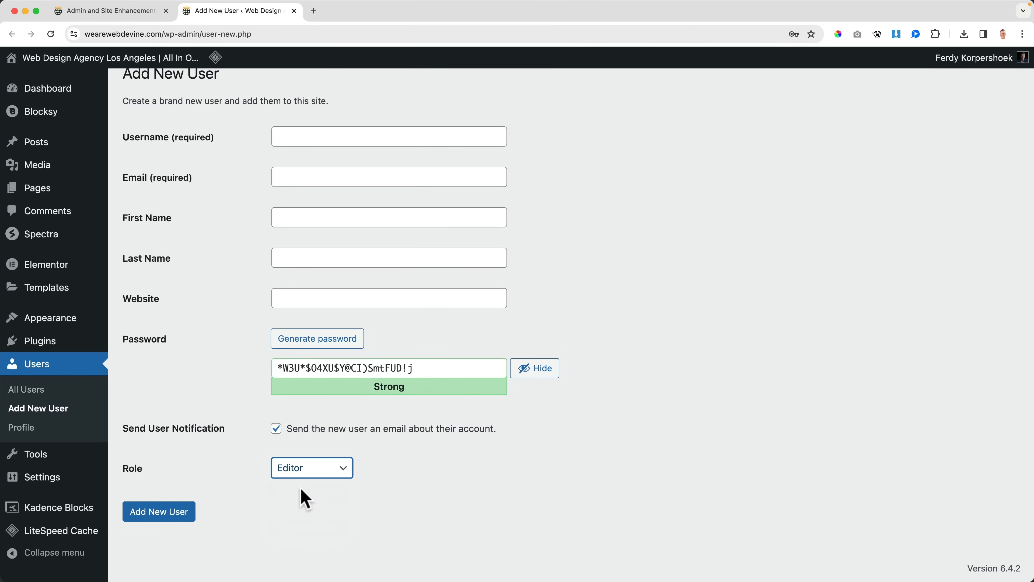
Step: Enable Multiple User Roles in the ASE Utilities settings and save the changes
left_click(118, 11)
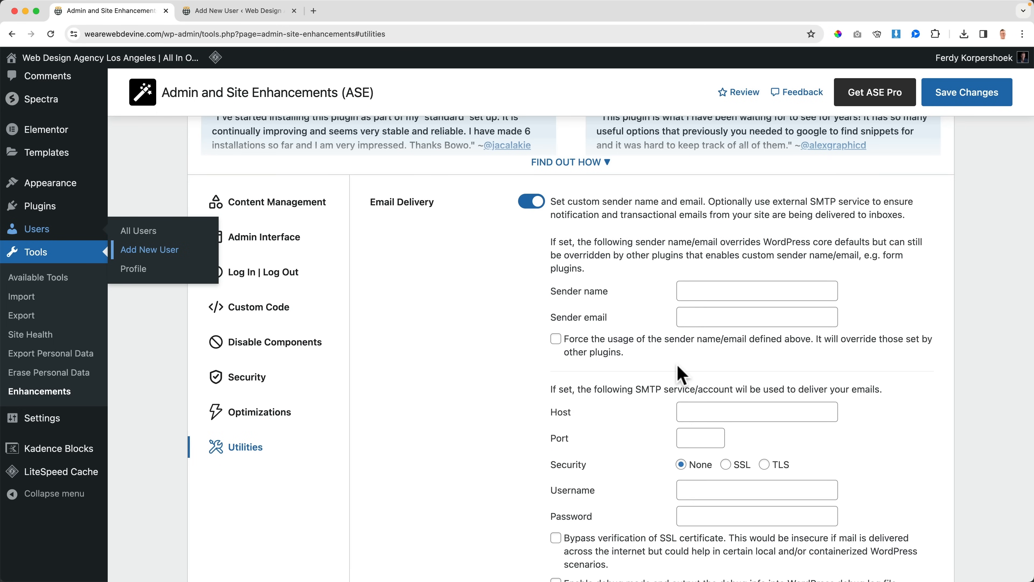
scroll(676, 366, "down", 5)
scroll(677, 365, "down", 4)
left_click(531, 322)
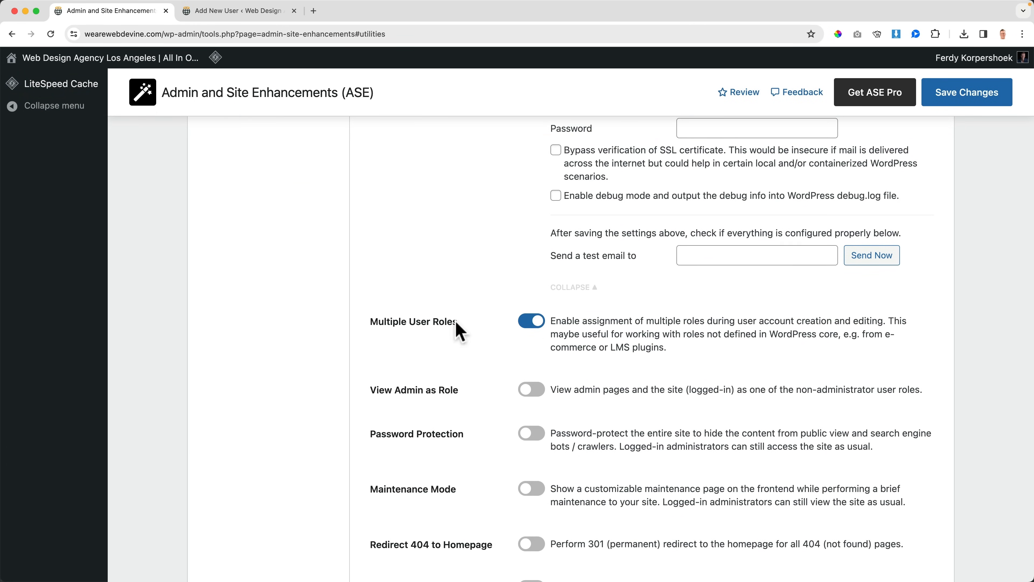
left_click(973, 93)
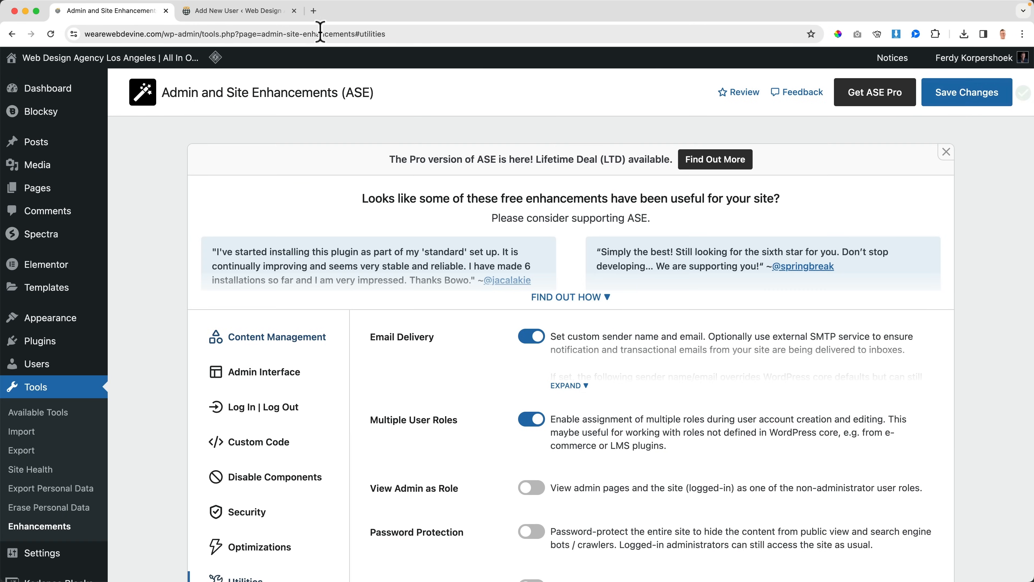
Step: Reload the Add New User form and assign the Editor, Author and Subscriber roles together
left_click(256, 12)
key("super+r")
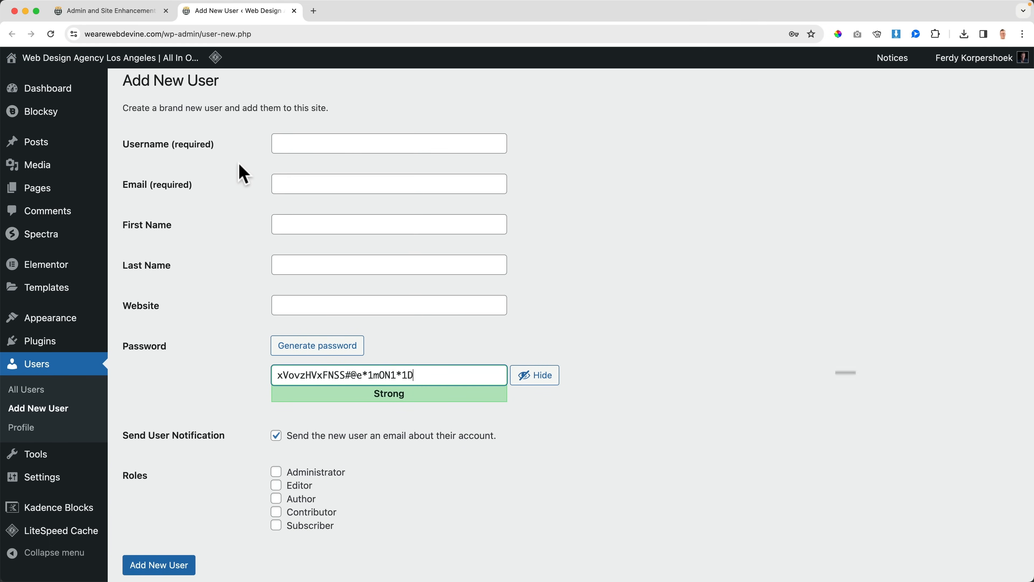
left_click(276, 485)
left_click(276, 498)
left_click(276, 526)
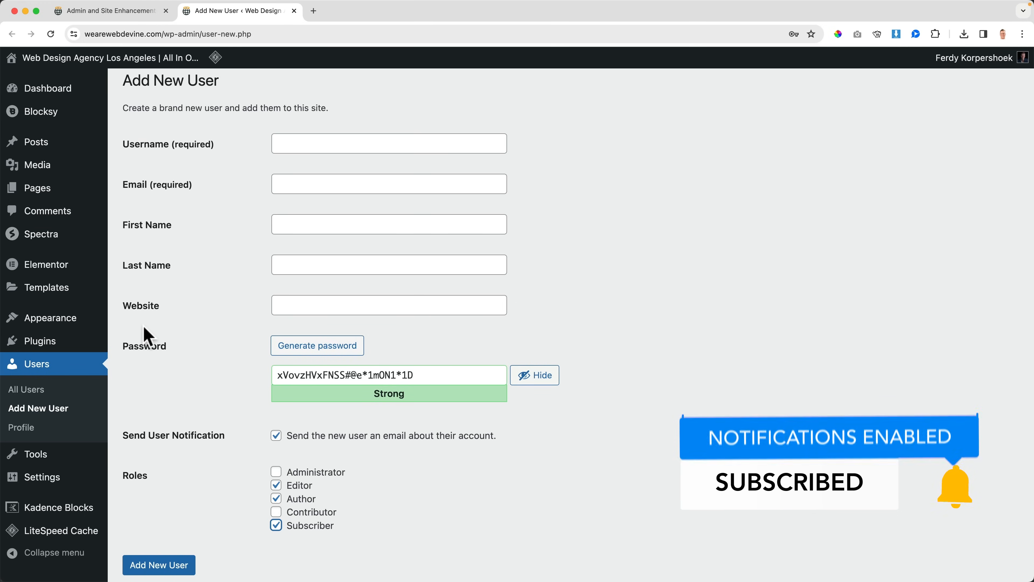
Step: Clear the Editor, Author and Subscriber roles in the Add New User form
left_click(276, 526)
scroll(273, 506, "down", 1)
left_click(277, 484)
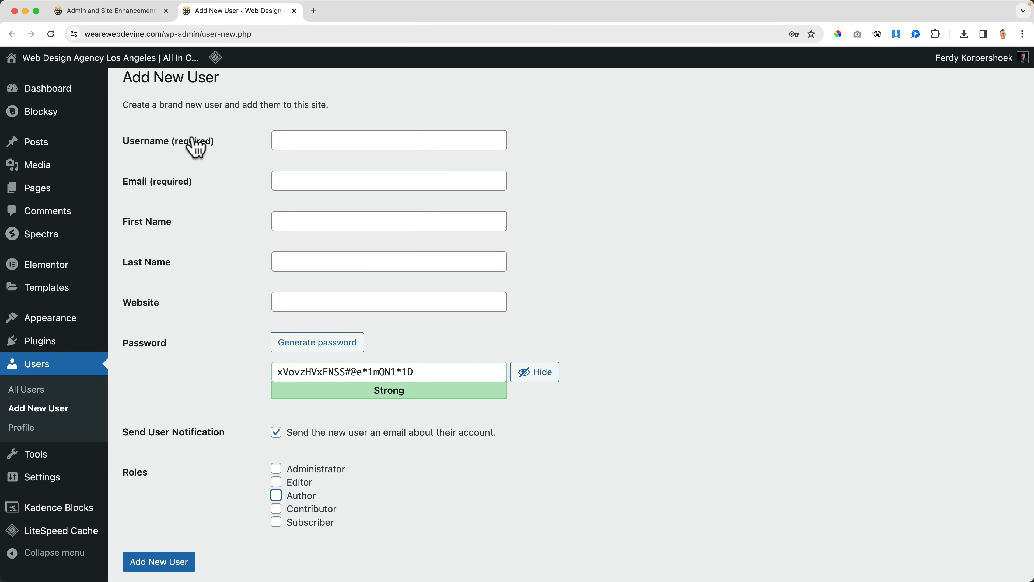
Step: Disable Multiple User Roles and enable View Admin as Role in the ASE Utilities settings, and save the changes
left_click(150, 14)
scroll(485, 354, "down", 5)
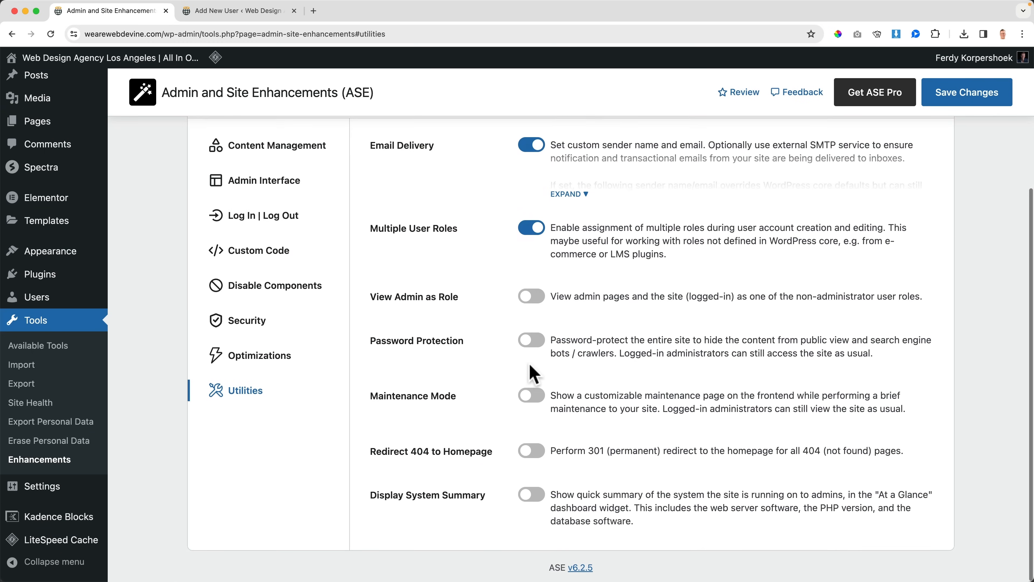
scroll(533, 375, "up", 2)
left_click(533, 317)
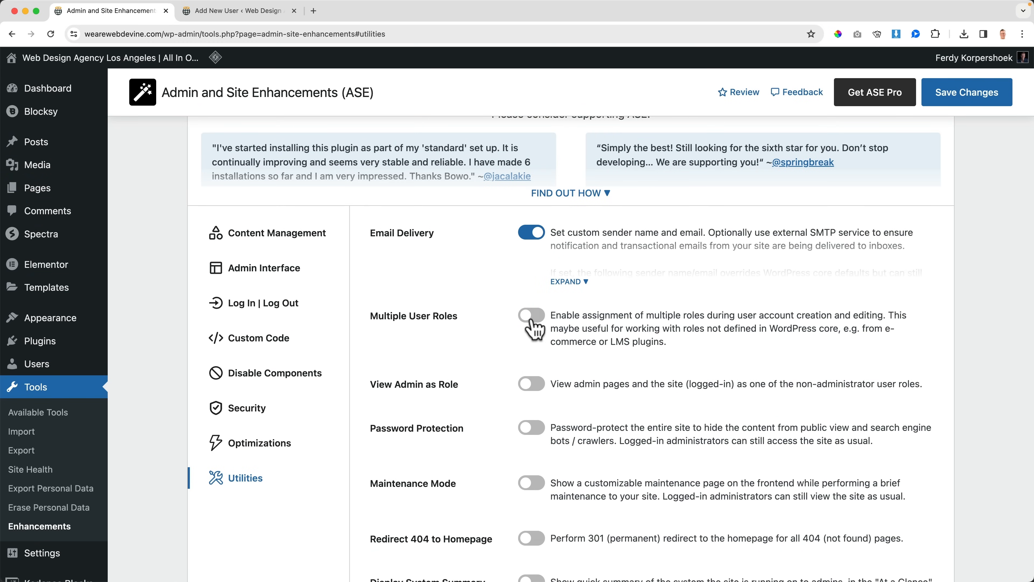
left_click(528, 387)
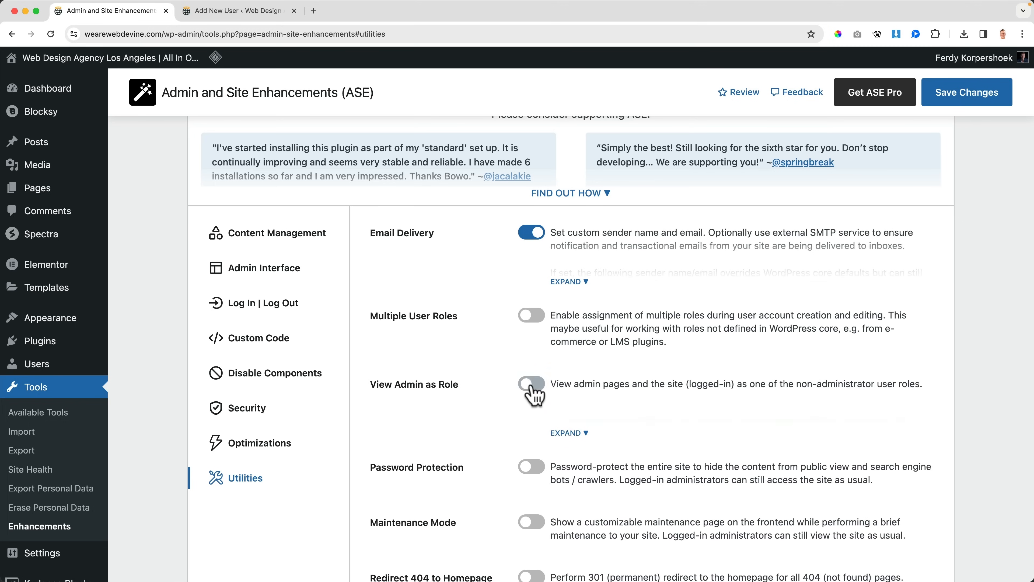
left_click(585, 434)
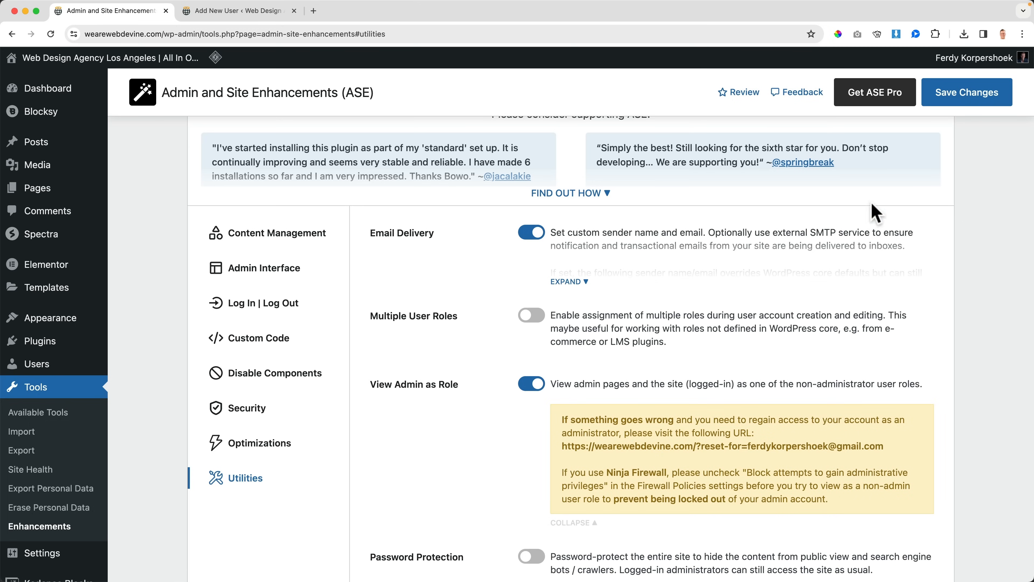
left_click(959, 104)
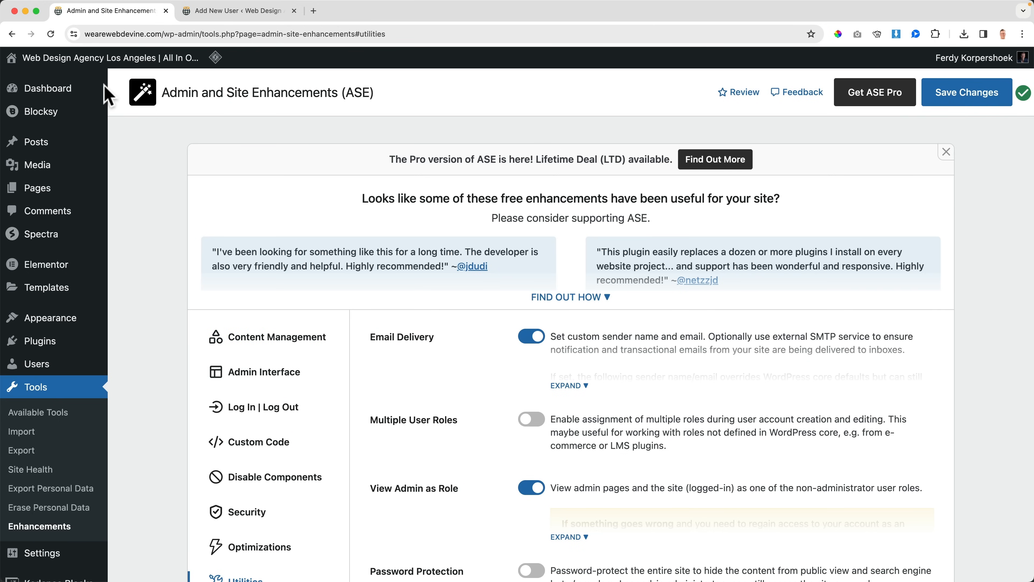
Step: Open the Posts list and check the admin bar for the role-switching option
mouse_move(37, 142)
left_click(144, 148)
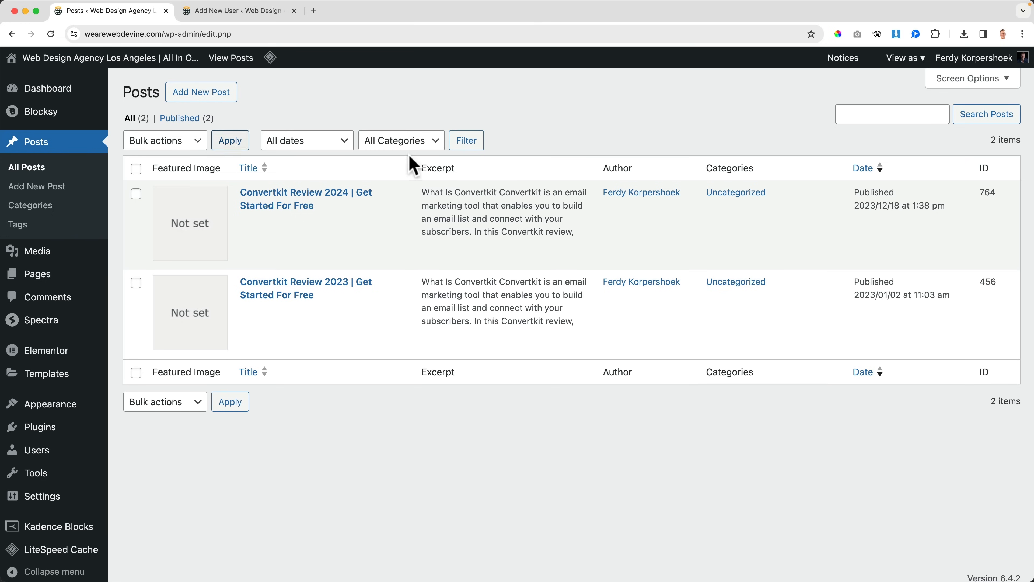
mouse_move(903, 58)
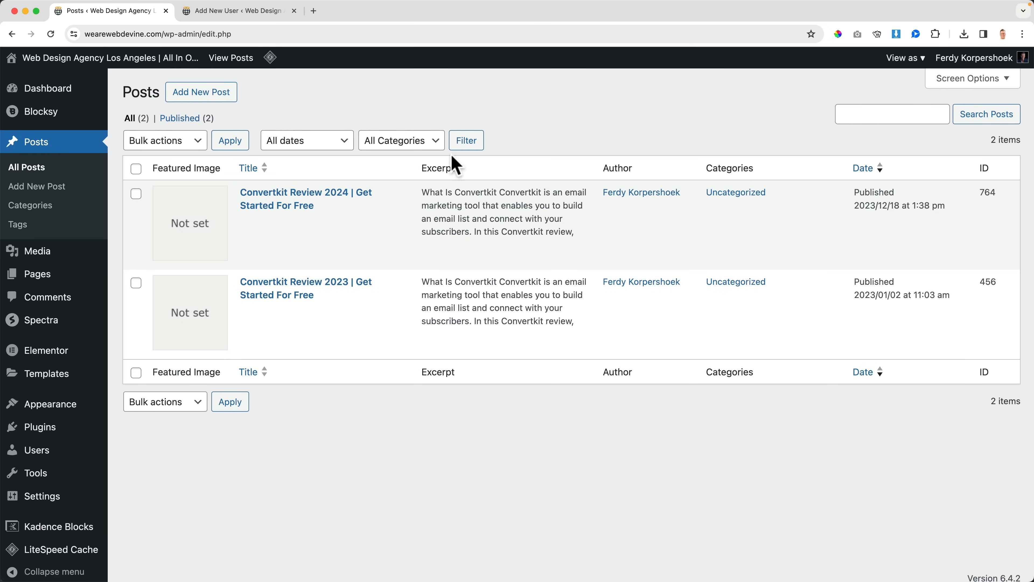
Step: Return to the ASE Utilities settings and try out Password Protection, examining its password option
mouse_move(40, 475)
left_click(149, 523)
scroll(282, 431, "down", 5)
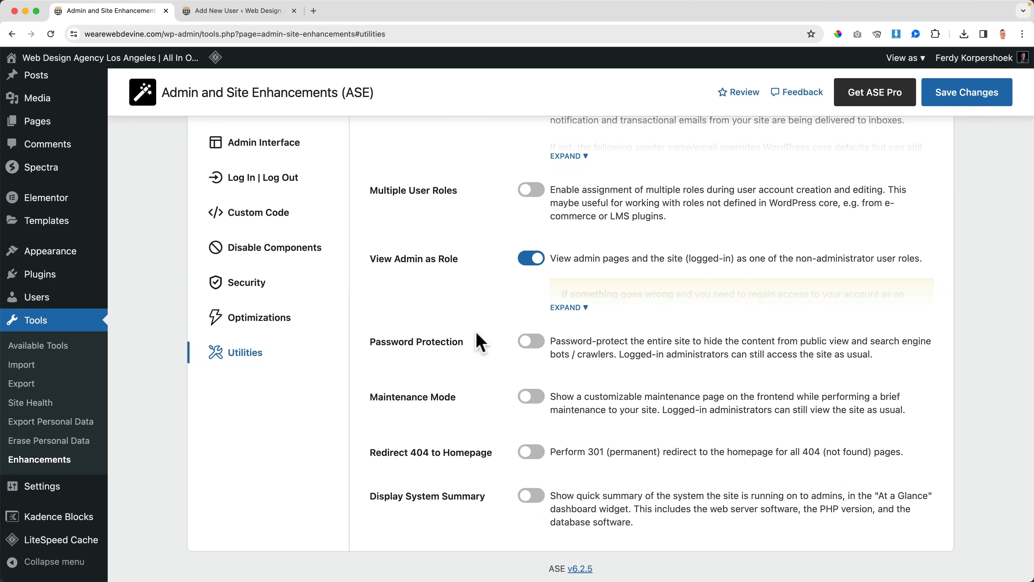
scroll(536, 340, "up", 1)
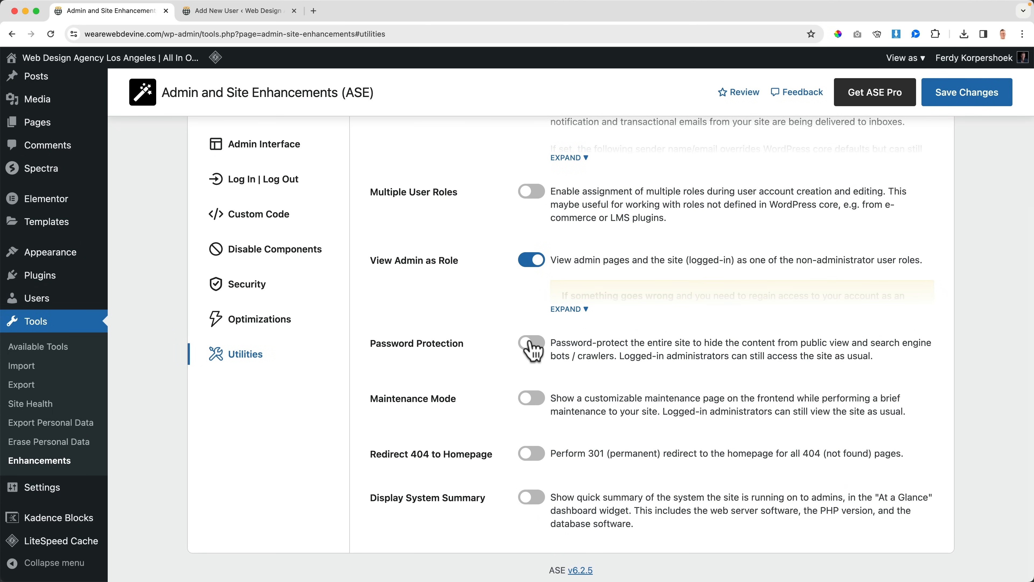
left_click(533, 347)
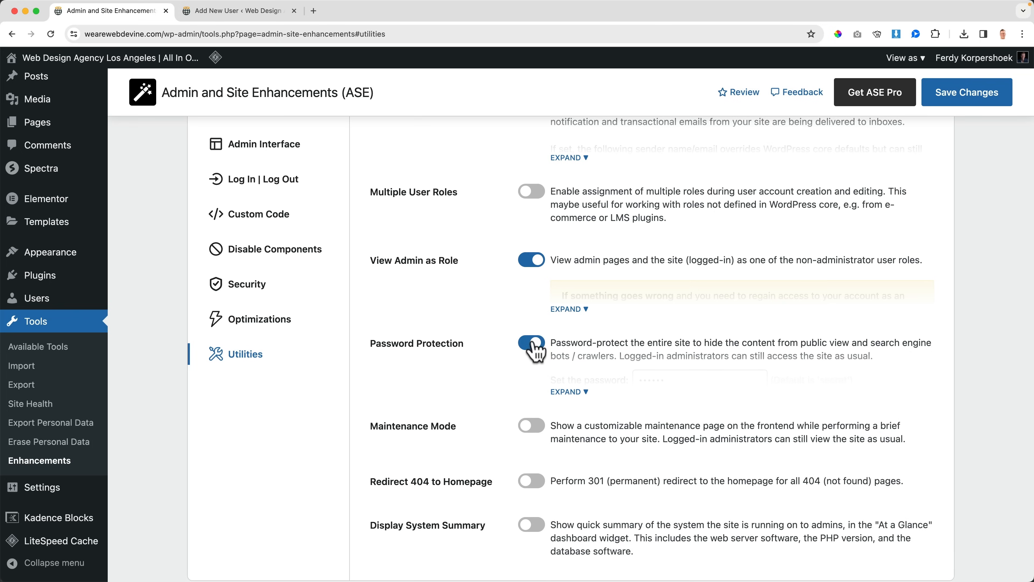
left_click(583, 402)
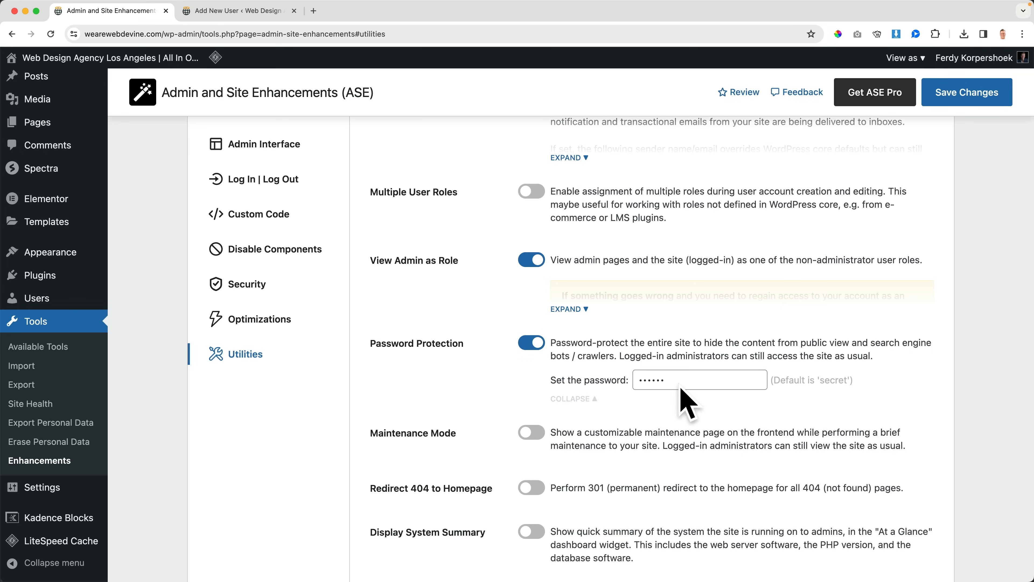
left_click(542, 349)
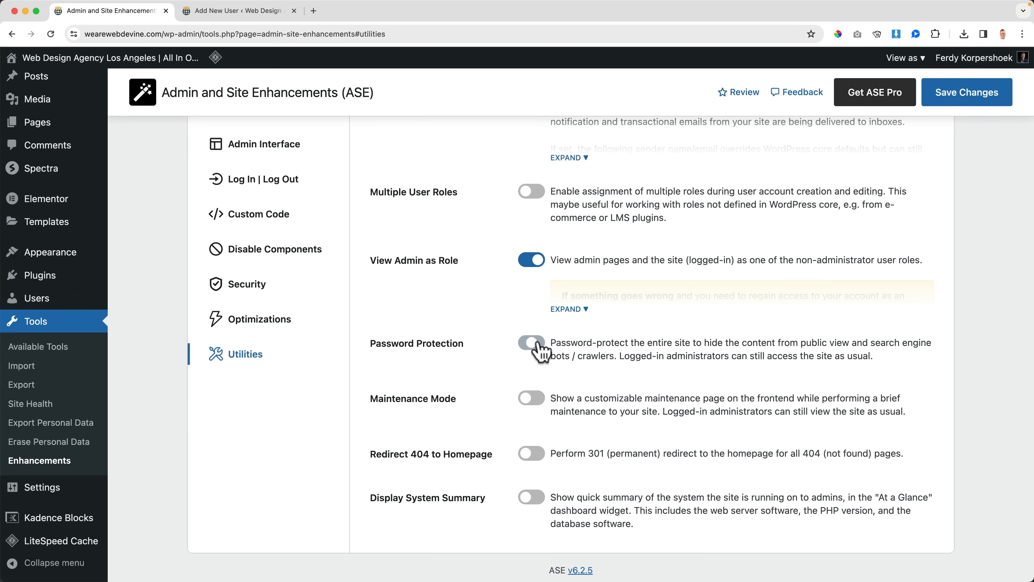
Step: Enable Maintenance Mode with its default heading, description and Stripes background, and save the changes
left_click(537, 401)
scroll(562, 400, "down", 2)
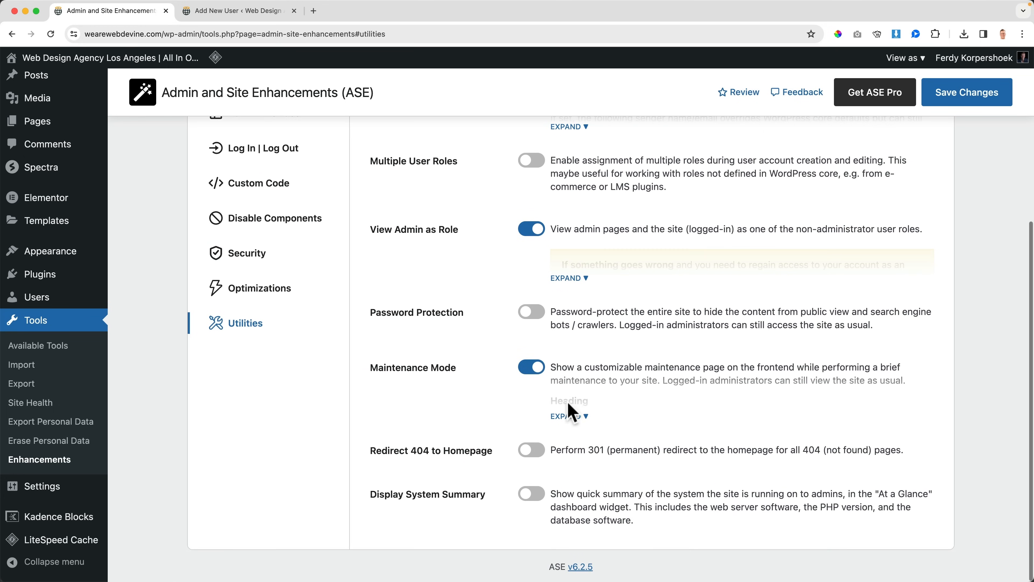
left_click(587, 416)
scroll(625, 422, "down", 6)
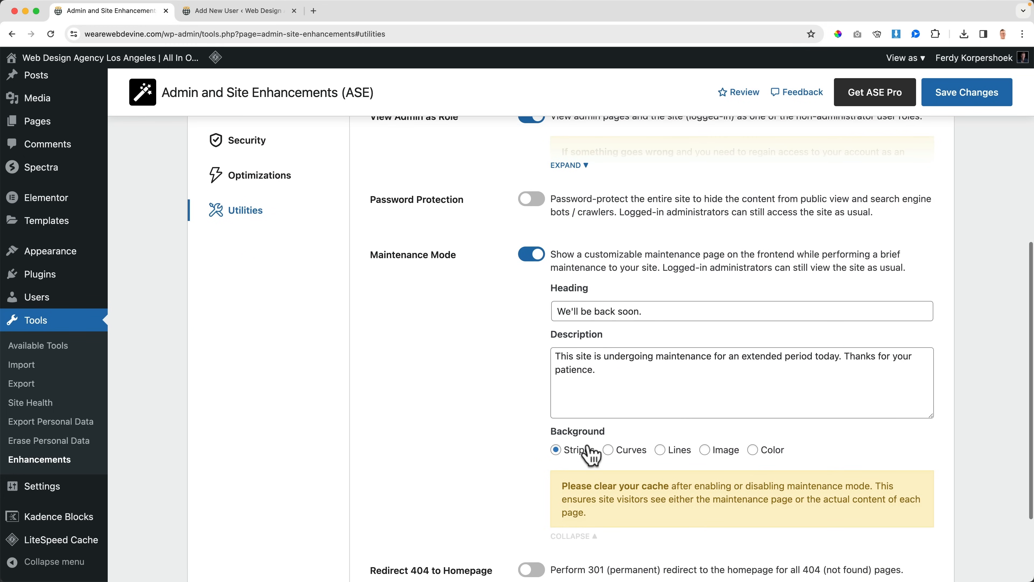
scroll(619, 424, "up", 6)
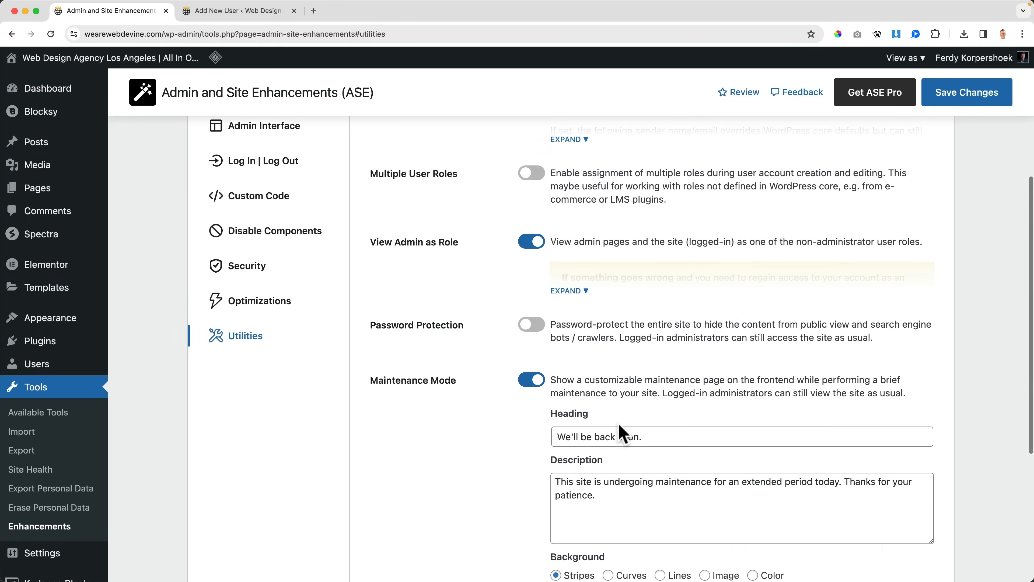
left_click(955, 104)
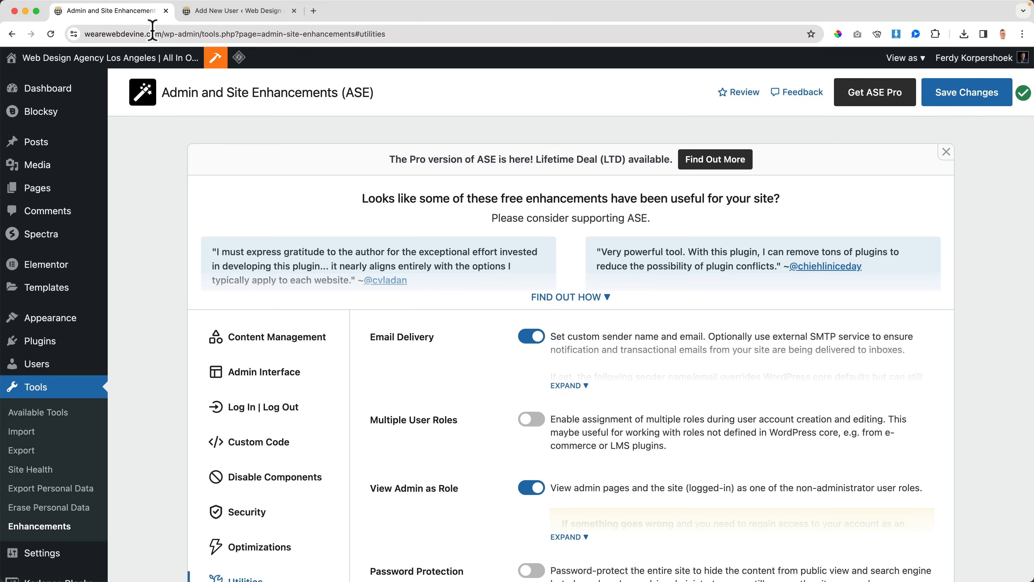
Step: View the site's maintenance page as a visitor in an incognito window and close it
left_click(153, 33)
left_click(165, 34)
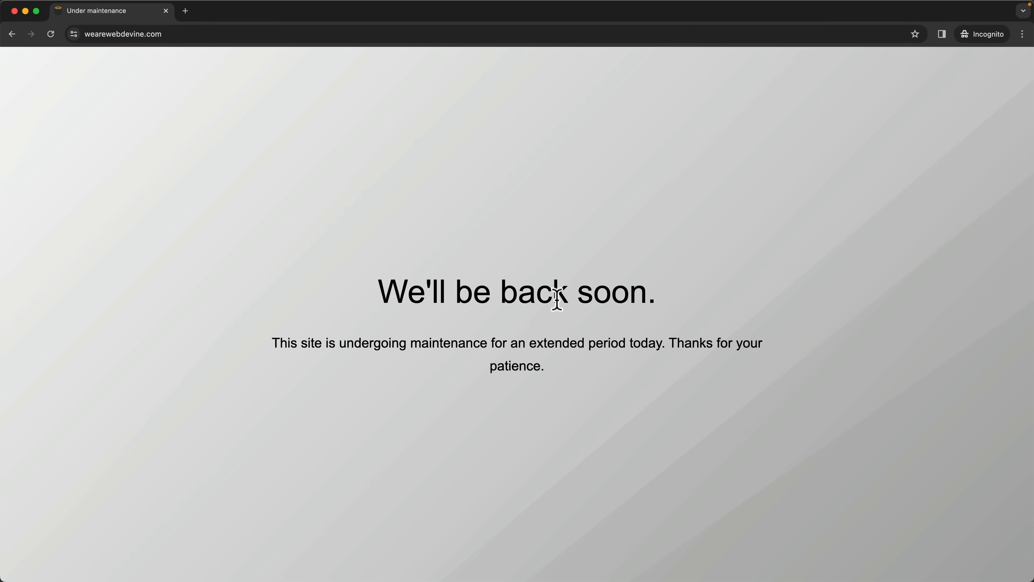
left_click_drag(302, 353, 574, 358)
left_click(573, 357)
left_click(166, 10)
Step: Turn off Redirect 404 to Homepage, enable Display System Summary in the Utilities settings and save the changes
scroll(535, 316, "down", 8)
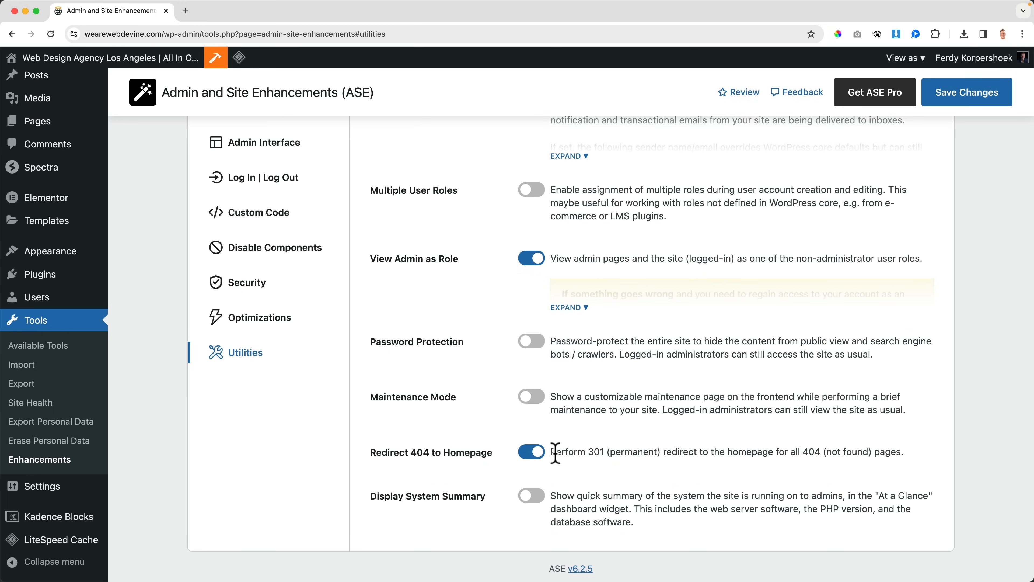
left_click(535, 455)
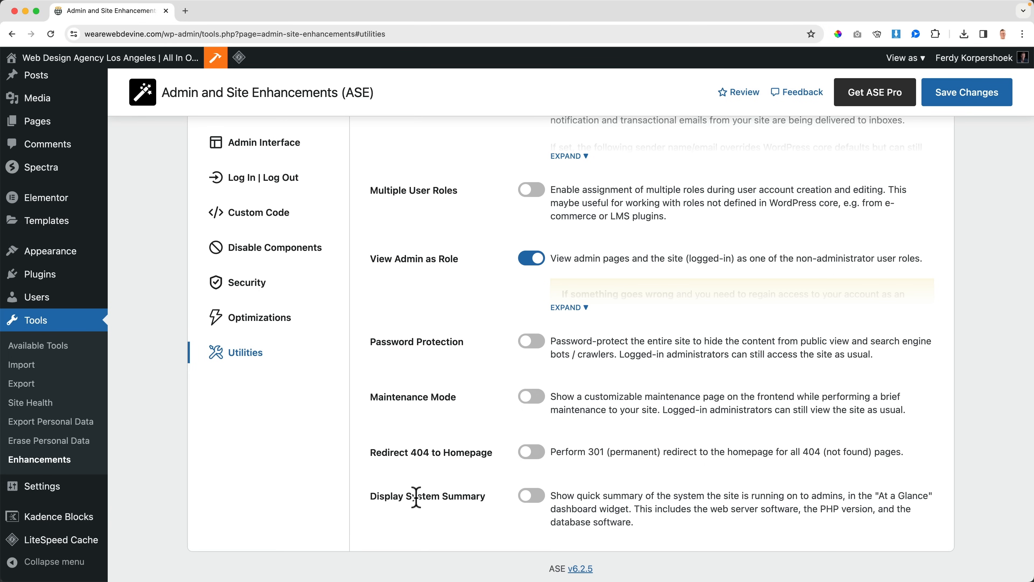
left_click(532, 498)
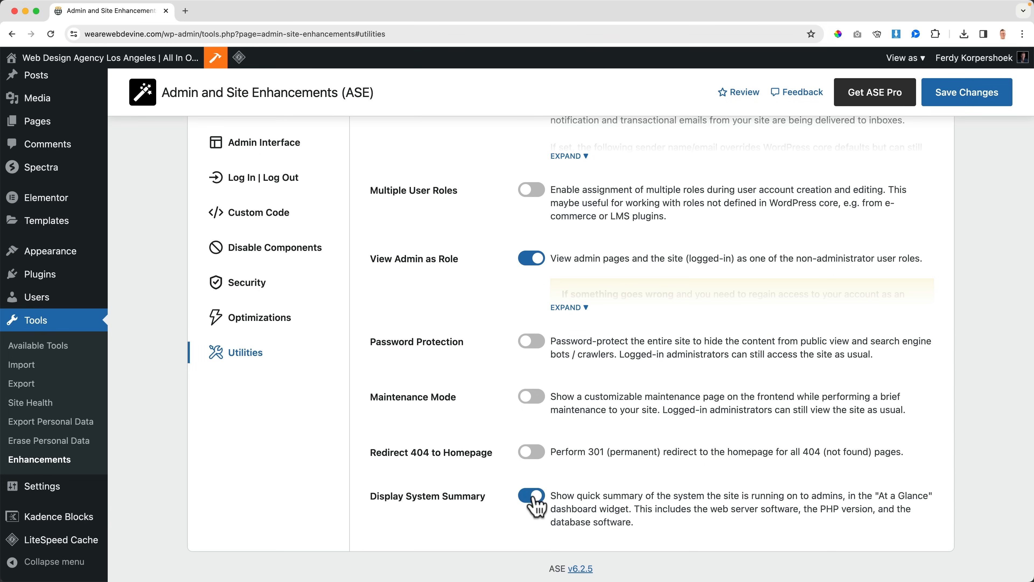
left_click(957, 100)
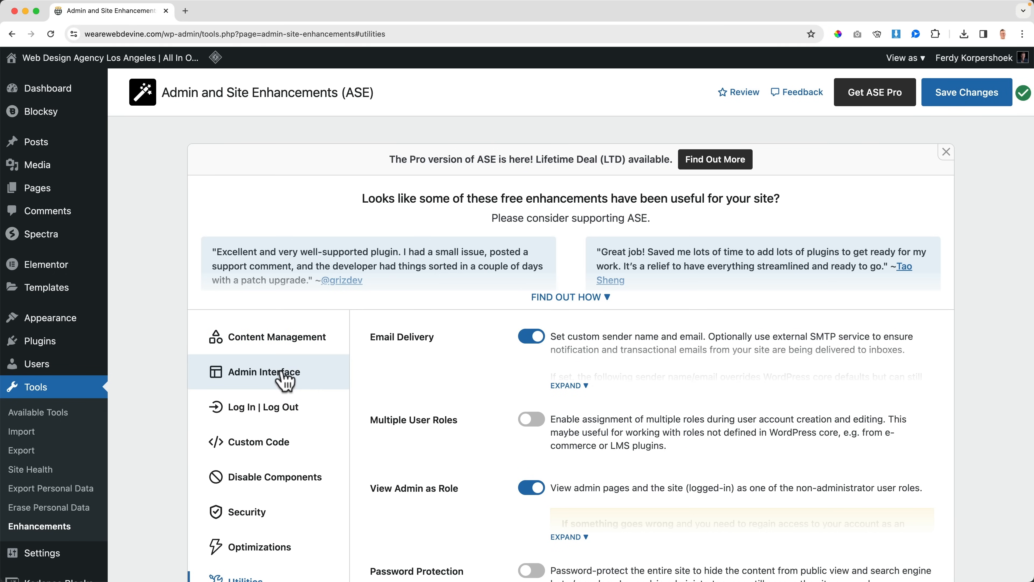
Step: Exclude At a Glance from the disabled dashboard widgets in the Admin Interface settings and save the changes
left_click(284, 380)
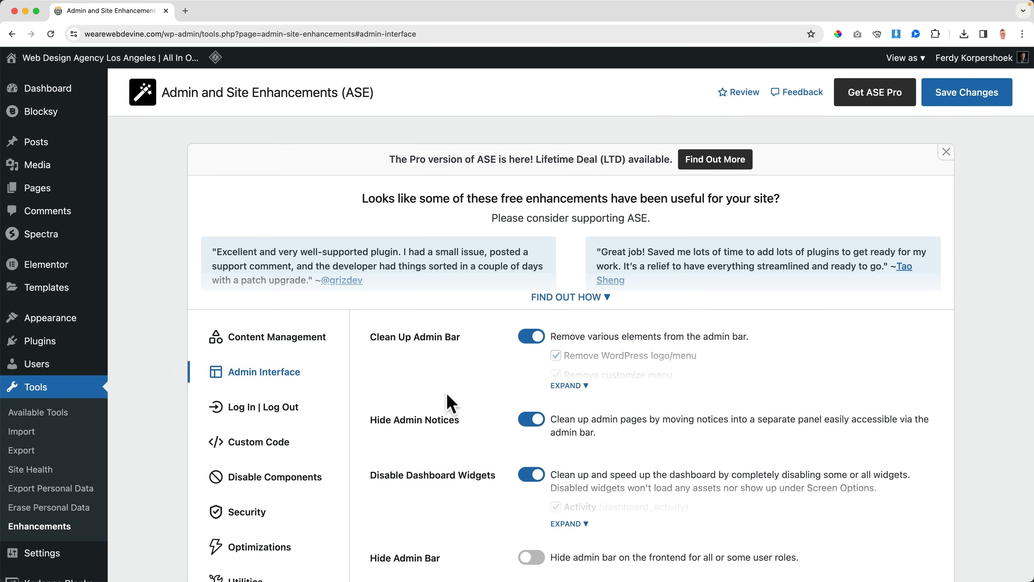
scroll(451, 404, "down", 5)
left_click(584, 397)
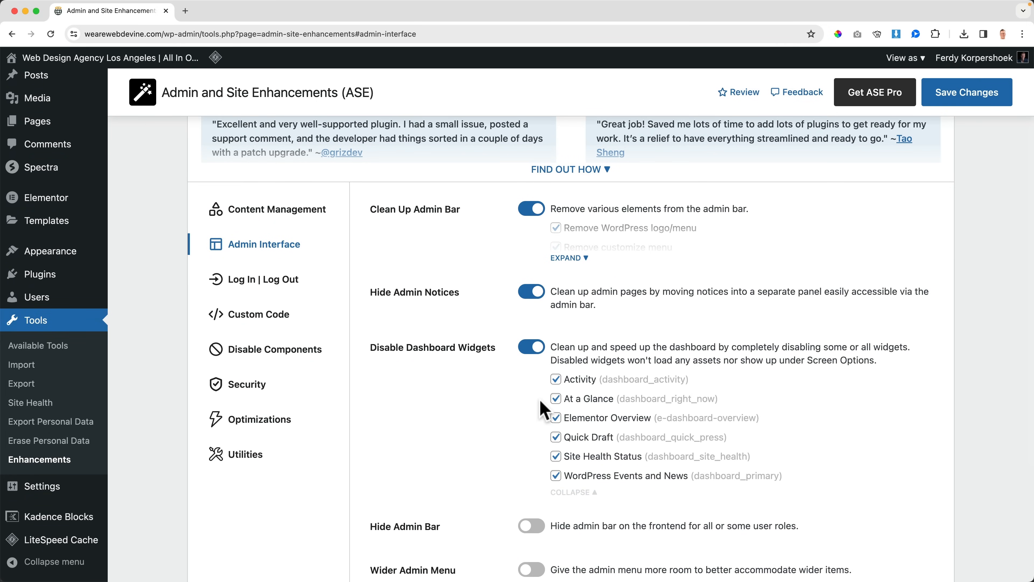
scroll(774, 285, "up", 5)
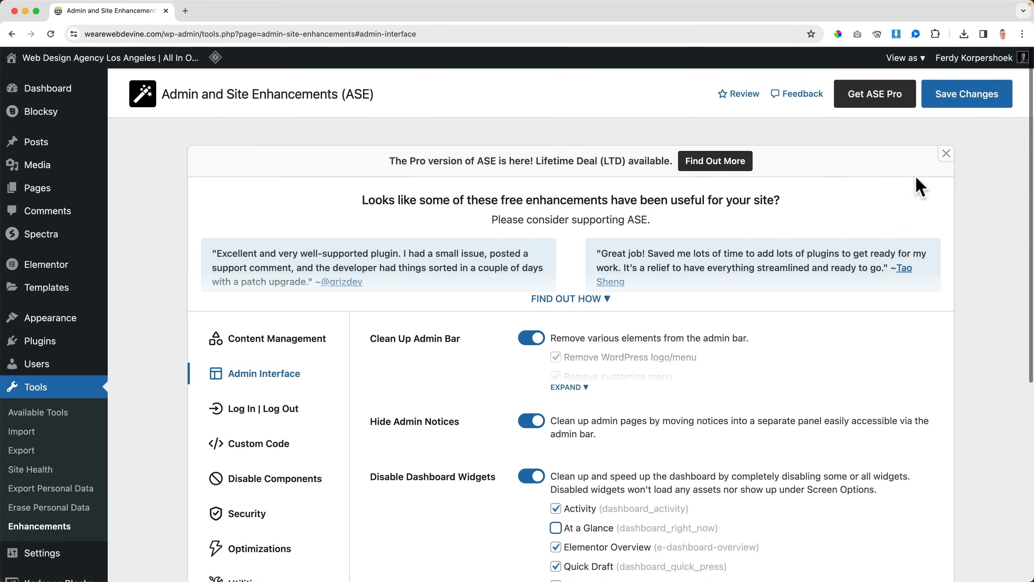
left_click(965, 102)
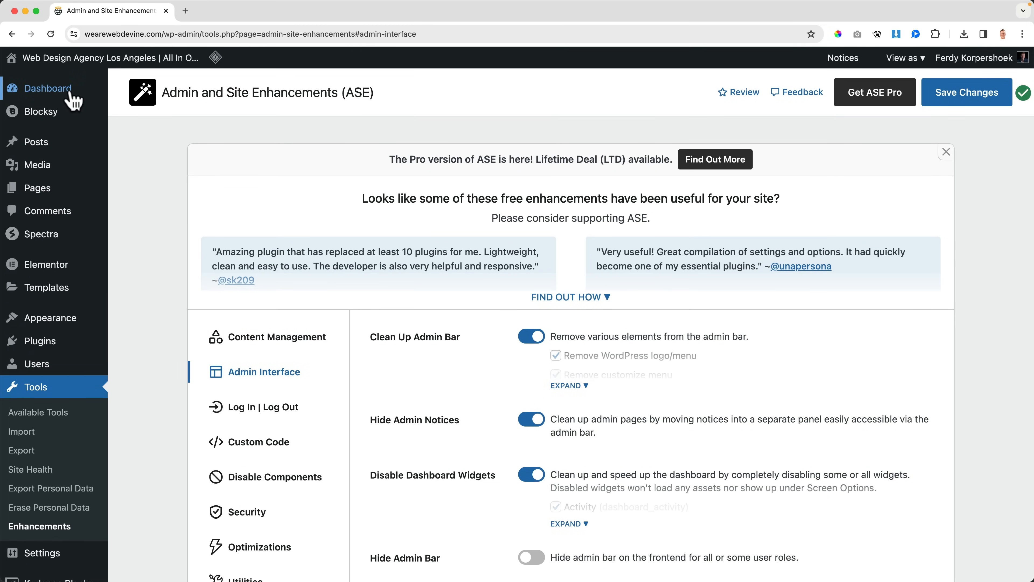
Step: Open the Dashboard, check its screen elements and expand the At a Glance widget to read the system summary
left_click(68, 95)
left_click(977, 82)
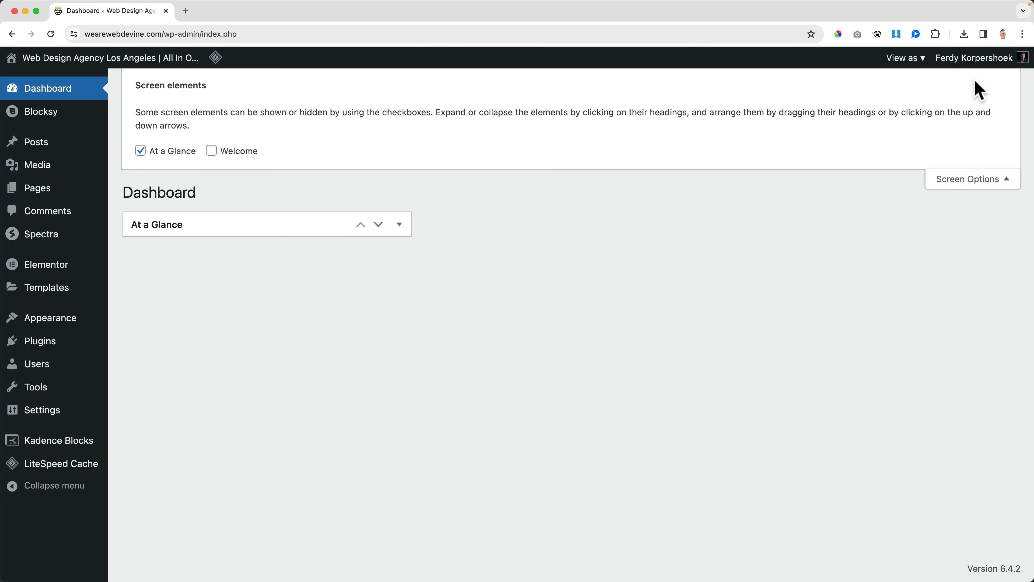
left_click(973, 181)
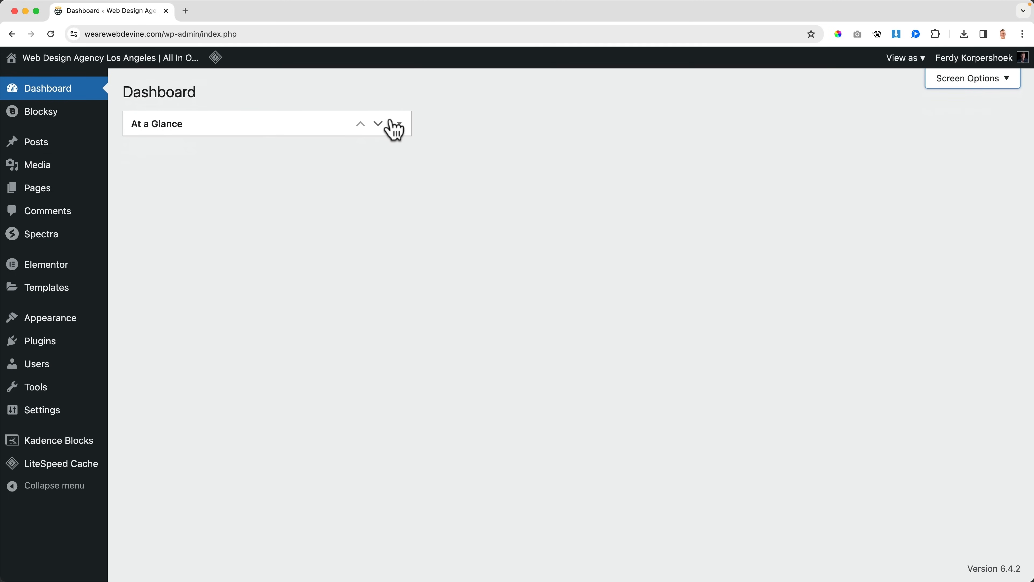
left_click(400, 126)
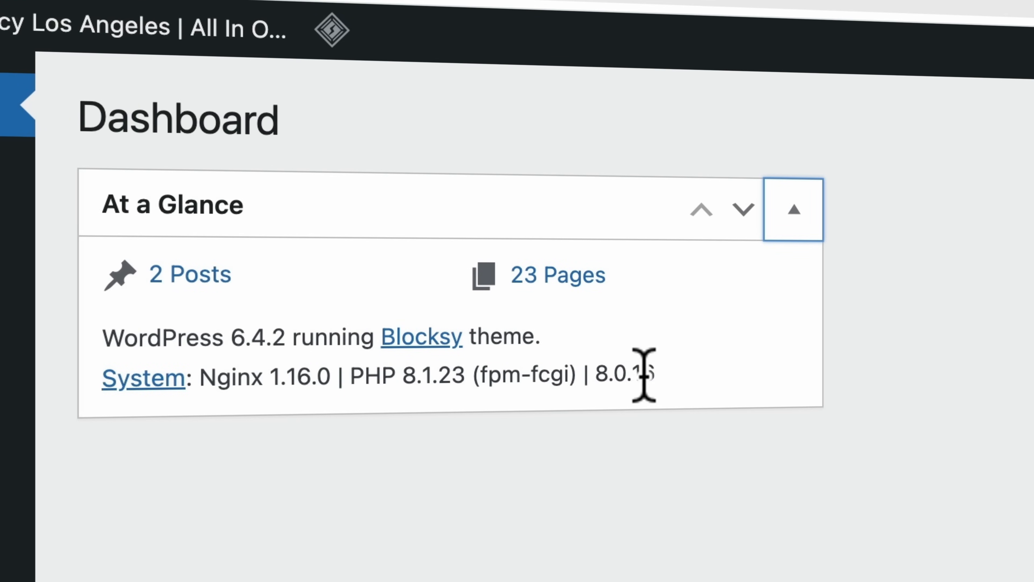
Step: Save the ASE Utilities settings again and reopen the Dashboard
mouse_move(49, 397)
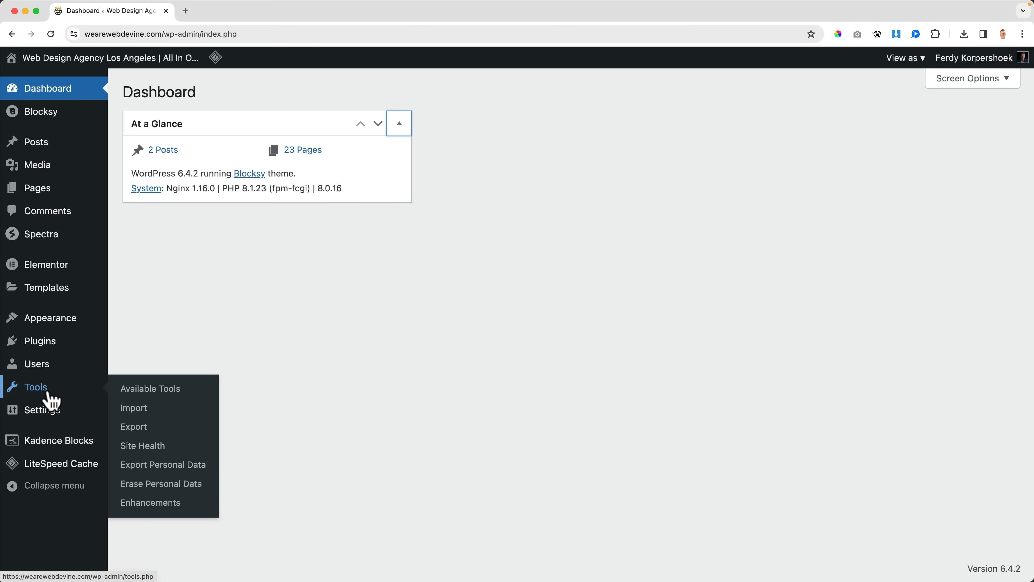
left_click(157, 503)
scroll(285, 469, "down", 5)
left_click(246, 354)
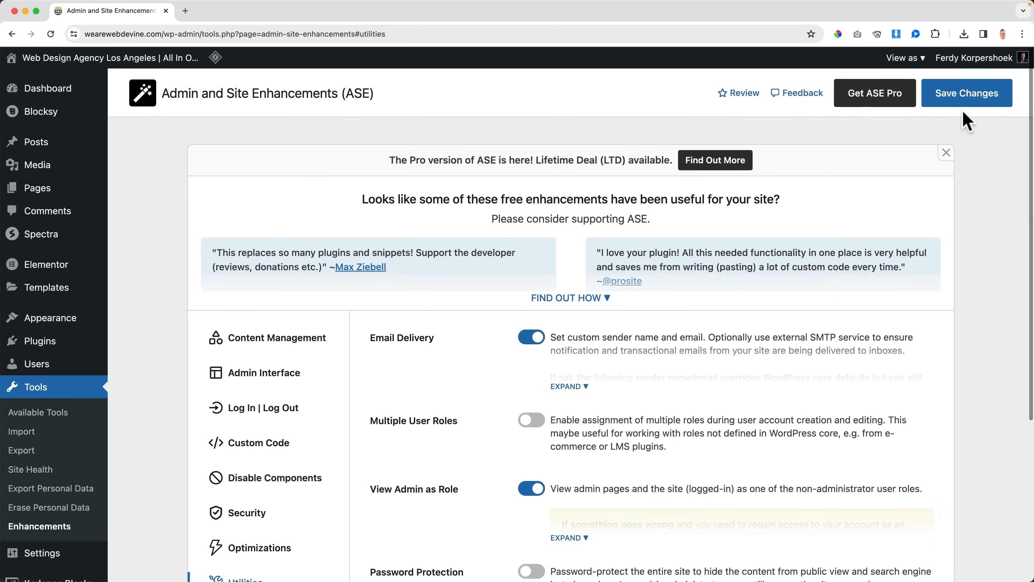
left_click(940, 98)
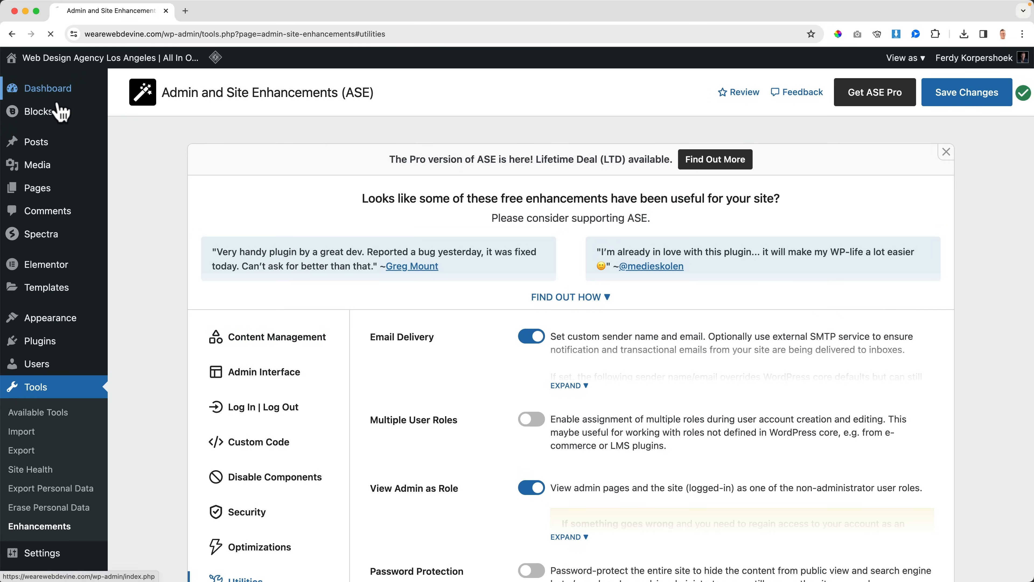
left_click(59, 97)
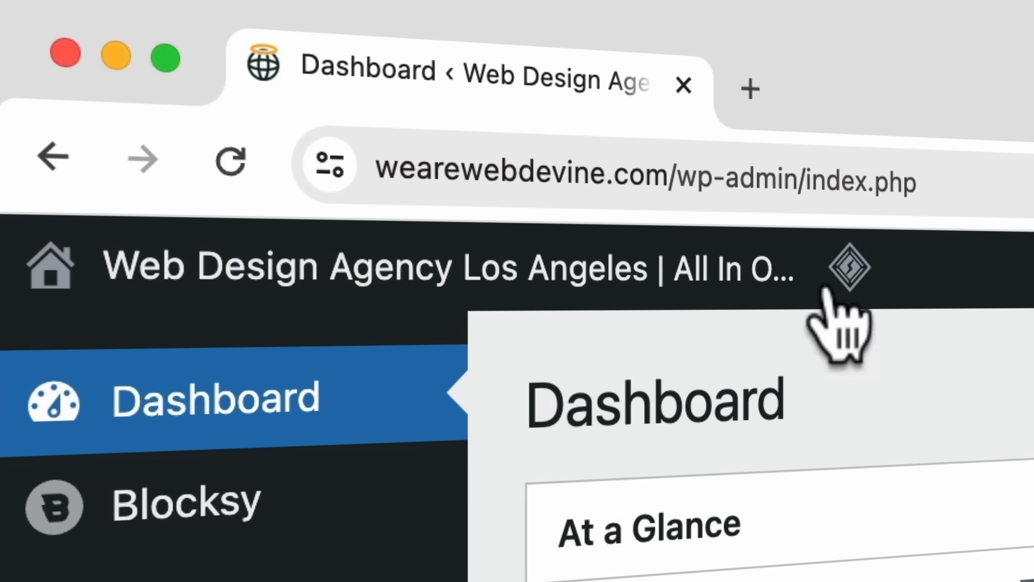
Step: Open ferdykorp.com/ase in a new tab, go to the ASE Features page and hide the free modules from its list
left_click(750, 89)
type("rdykorp.com/")
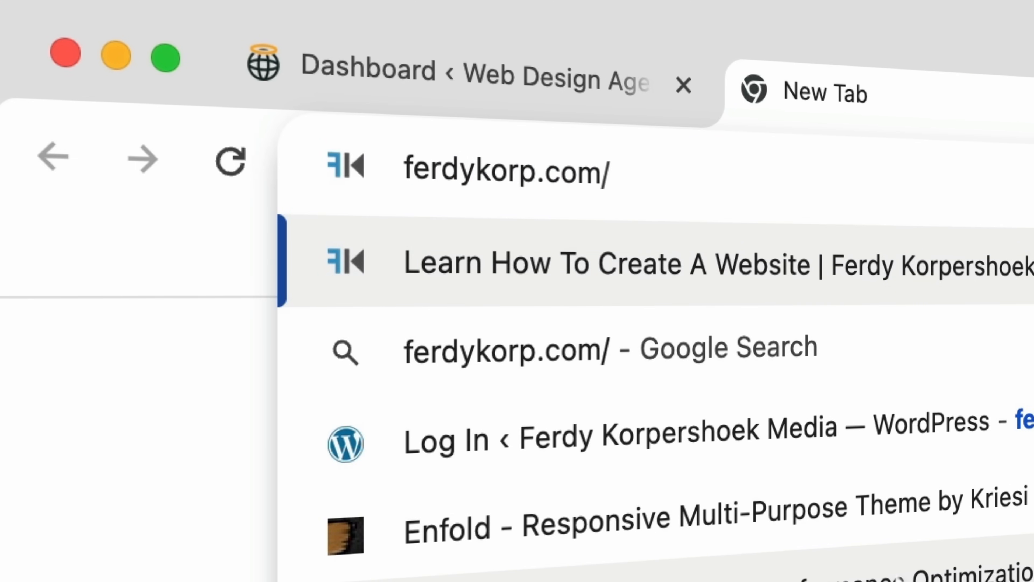
type("ase")
key("Return")
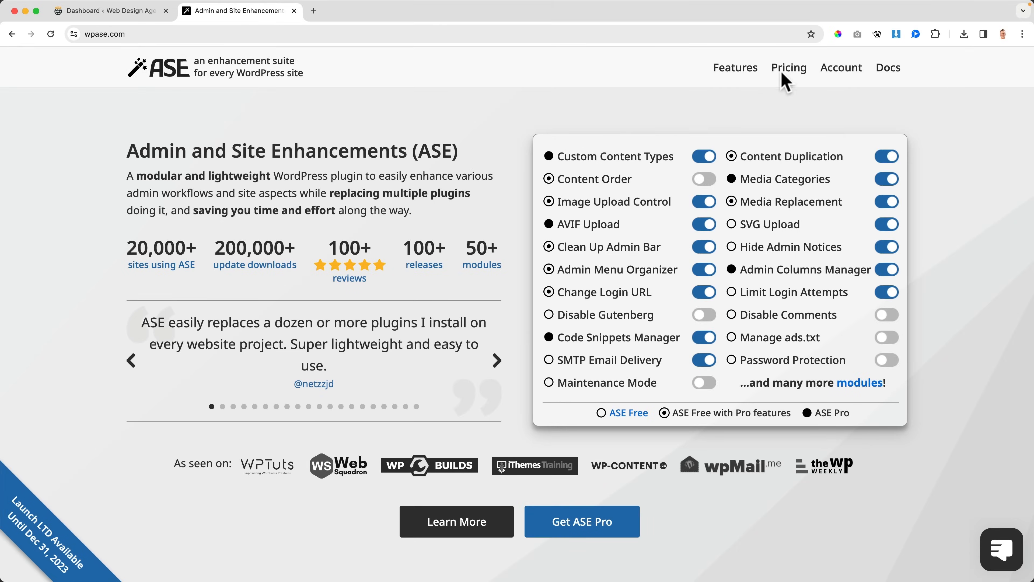
left_click(757, 76)
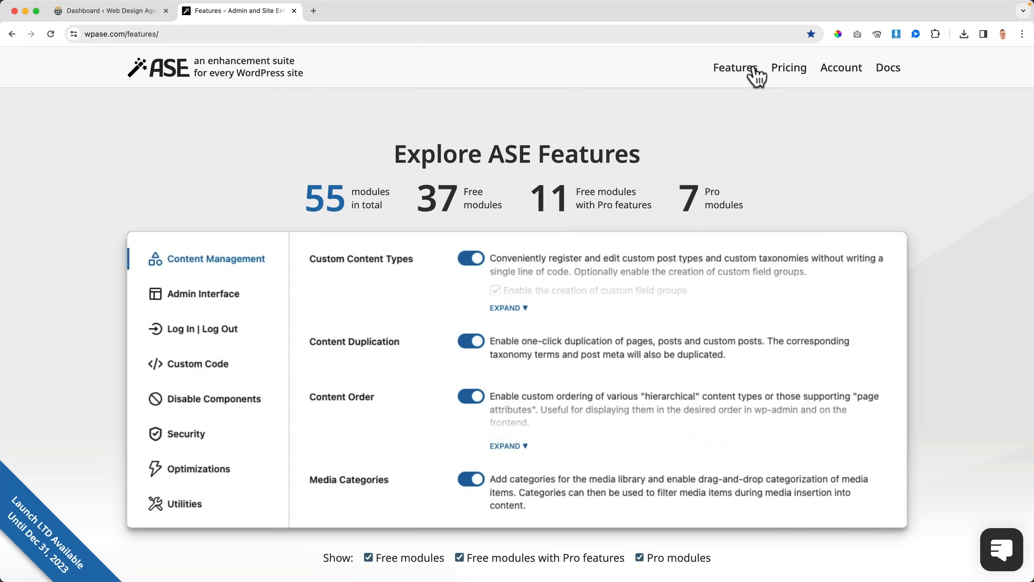
scroll(518, 243, "down", 6)
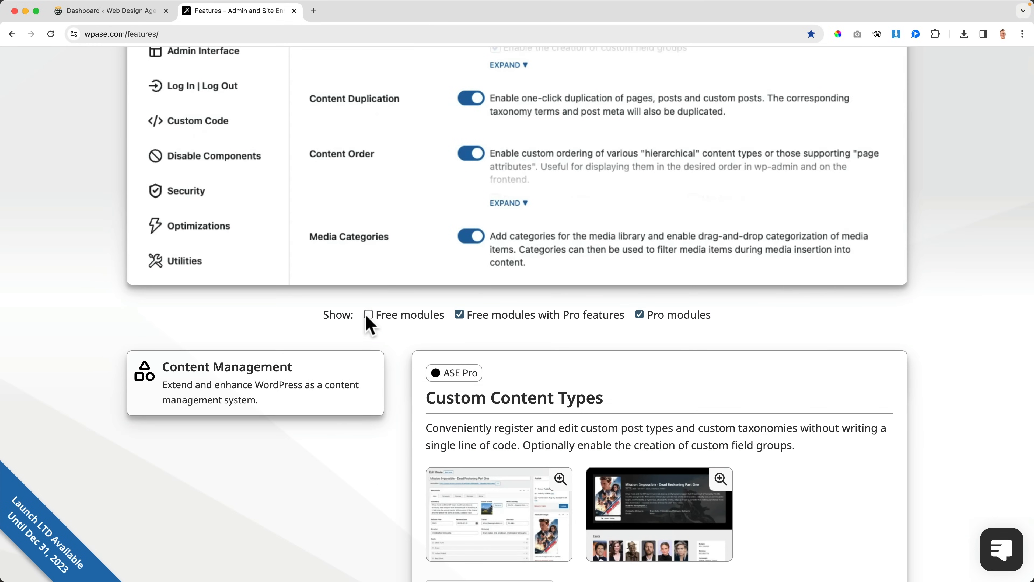
Step: Read the Content Management modules with Pro features, from Custom Content Types through Content Order, Media Categories and Media Replacement to AVIF Upload
scroll(412, 314, "down", 6)
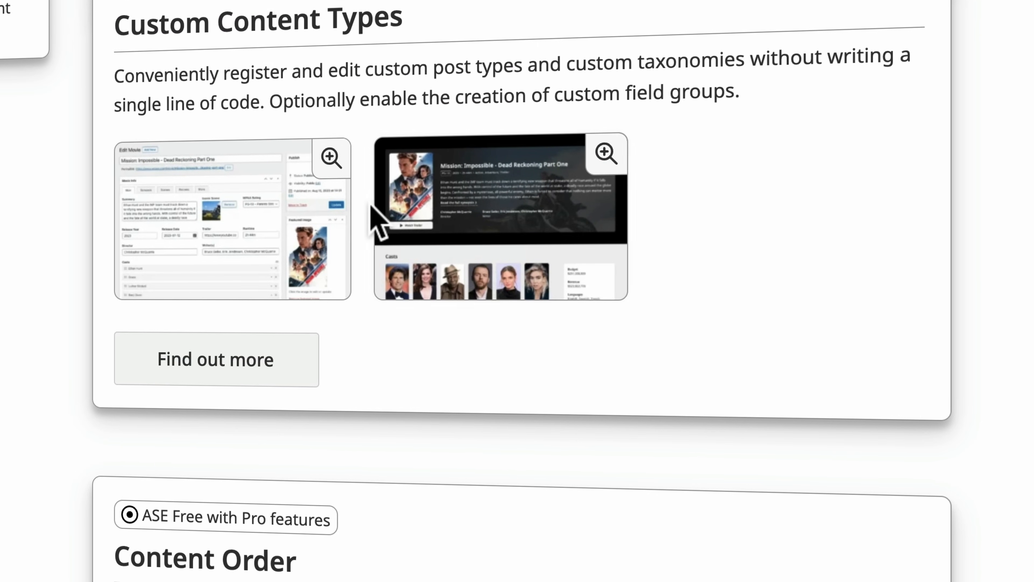
scroll(379, 222, "down", 10)
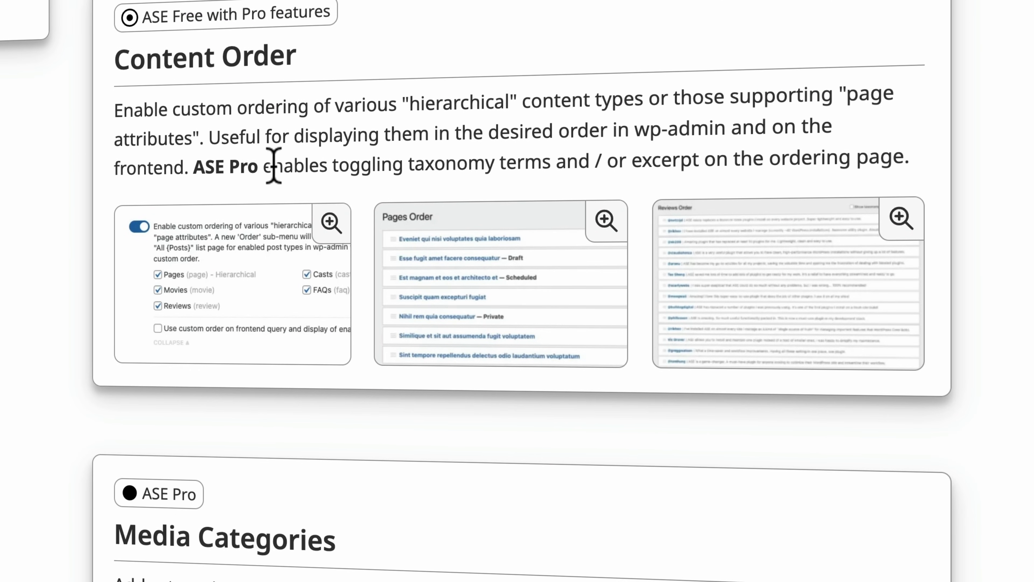
scroll(369, 163, "up", 1)
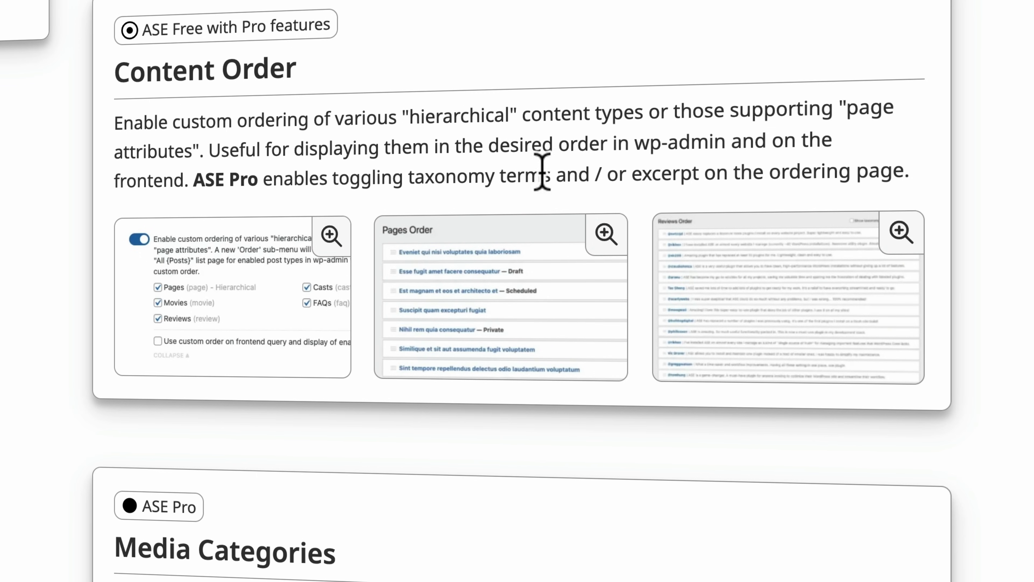
scroll(607, 169, "down", 10)
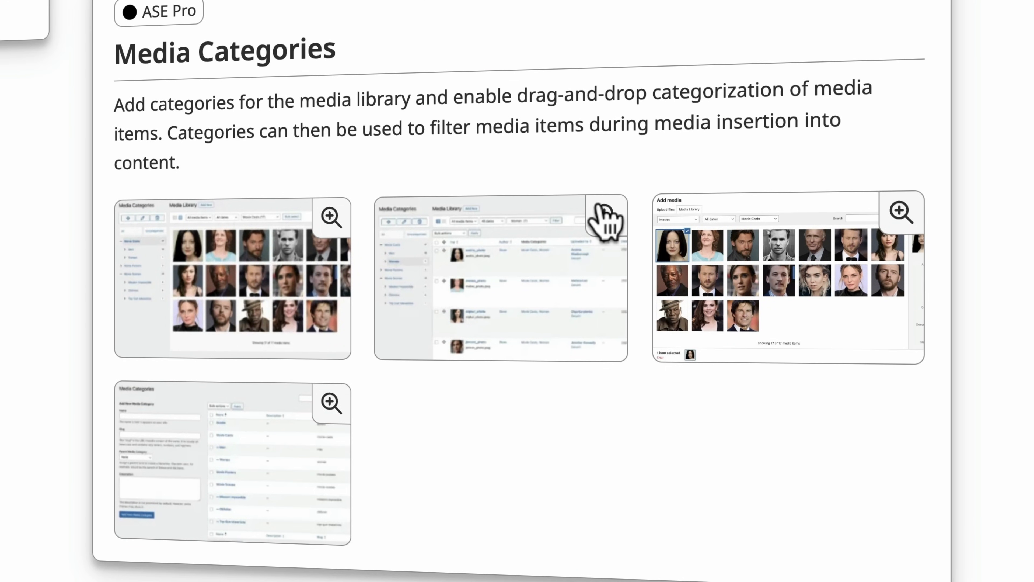
scroll(554, 244, "down", 10)
scroll(552, 226, "down", 3)
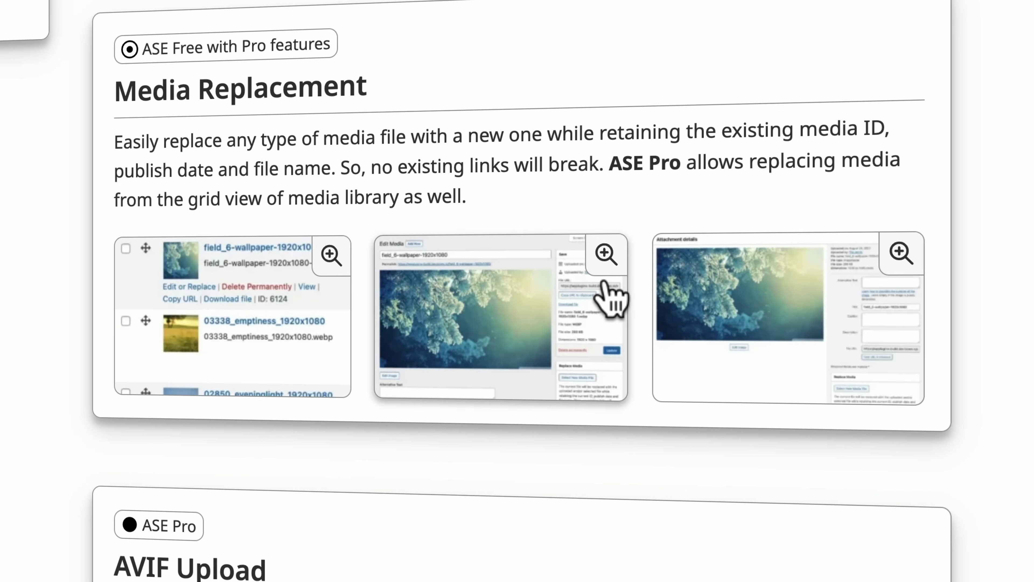
scroll(609, 297, "down", 8)
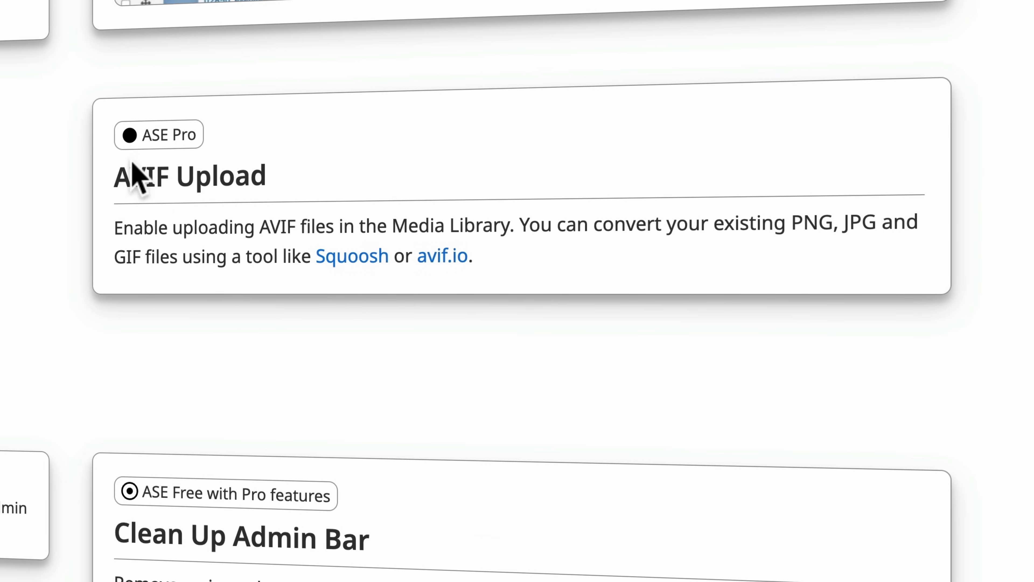
left_click_drag(118, 175, 261, 178)
left_click(239, 178)
left_click_drag(122, 175, 284, 178)
left_click(284, 178)
scroll(245, 177, "down", 2)
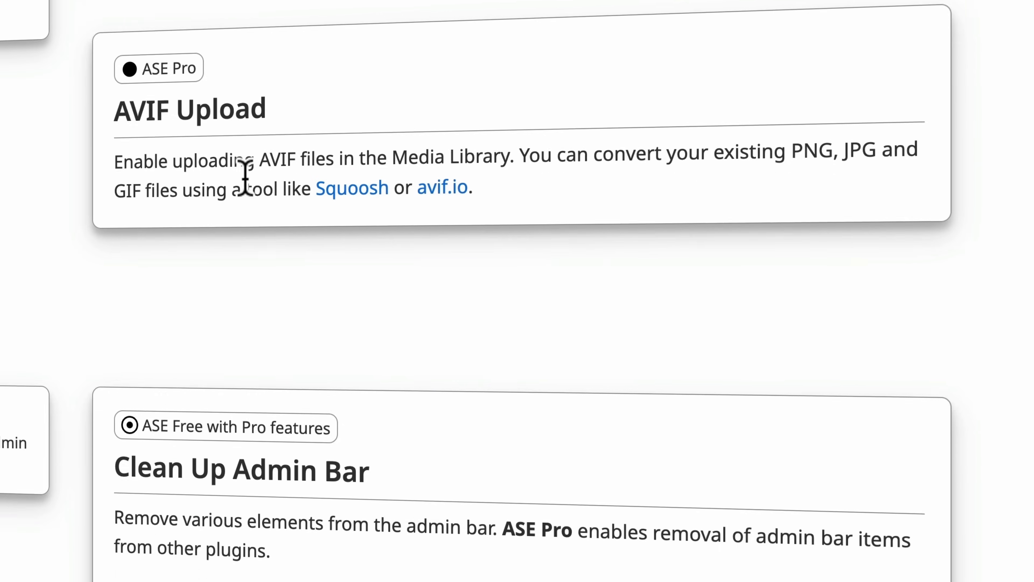
Step: Review the Admin Interface modules from Clean Up Admin Bar to Admin Columns Manager, enlarging and closing the Clean Up Admin Bar screenshot
scroll(245, 177, "down", 5)
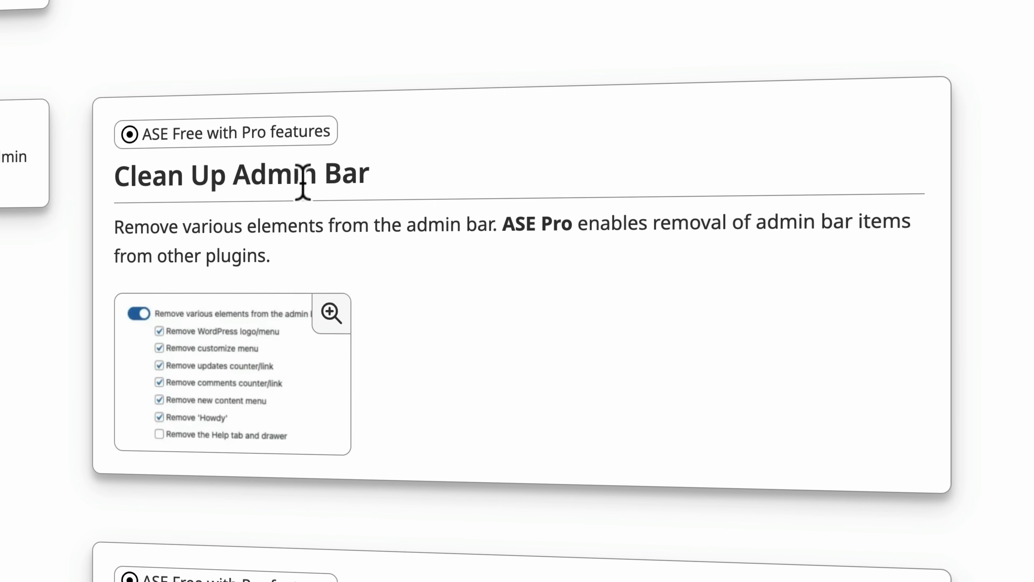
scroll(692, 257, "down", 3)
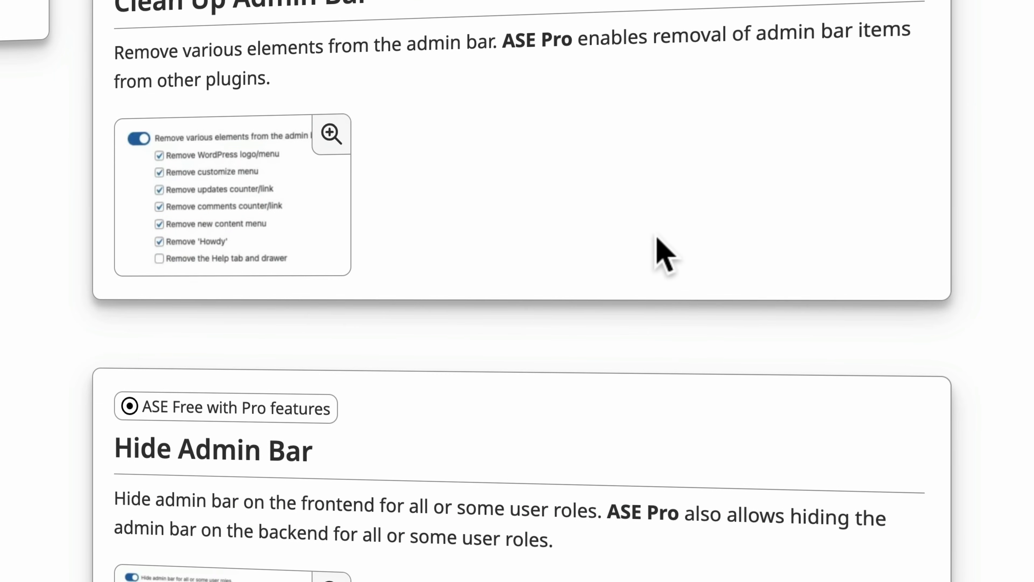
left_click(217, 191)
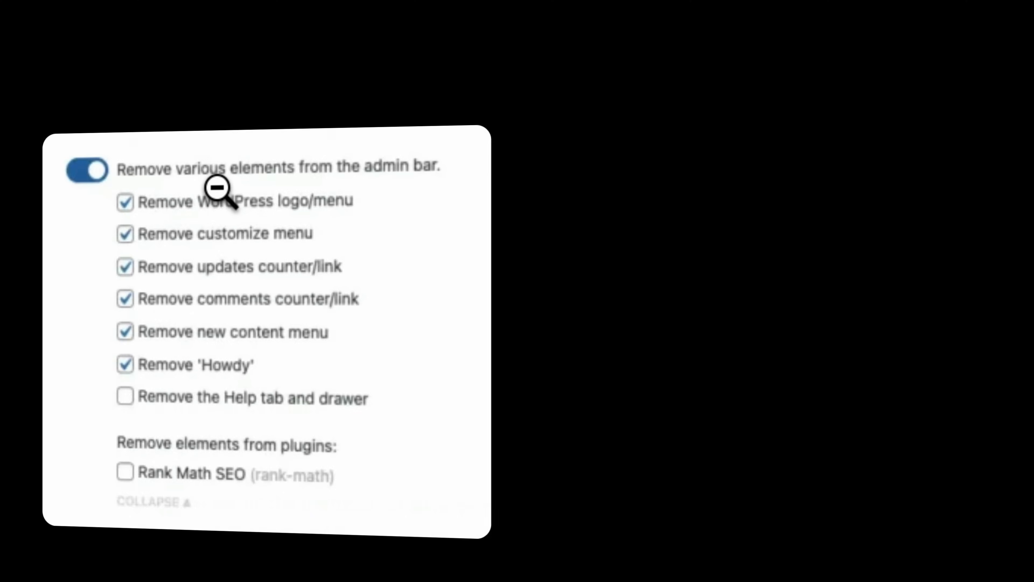
left_click(241, 261)
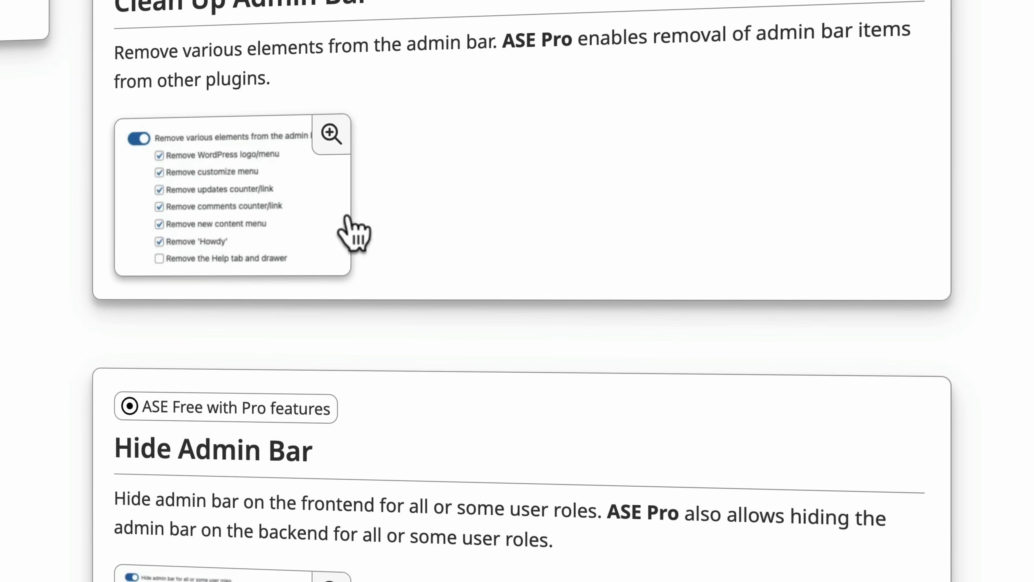
scroll(416, 208, "down", 5)
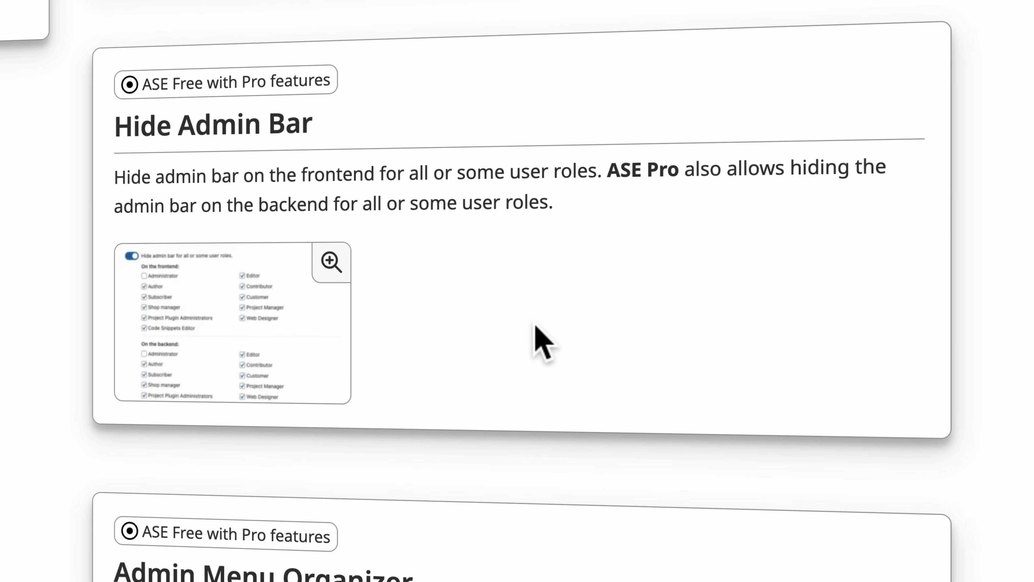
scroll(538, 342, "down", 3)
scroll(535, 326, "down", 3)
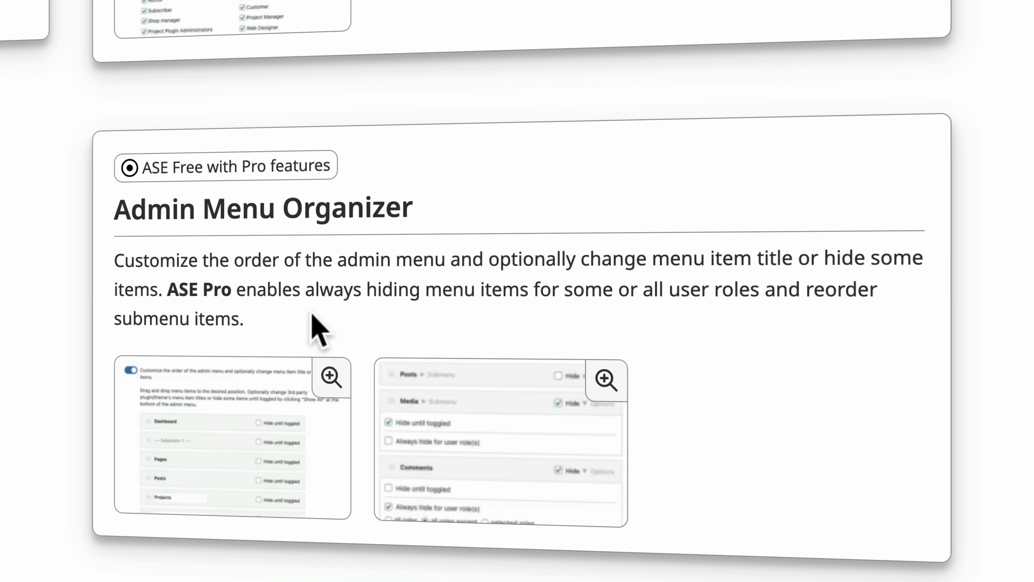
scroll(379, 321, "down", 2)
scroll(379, 322, "down", 10)
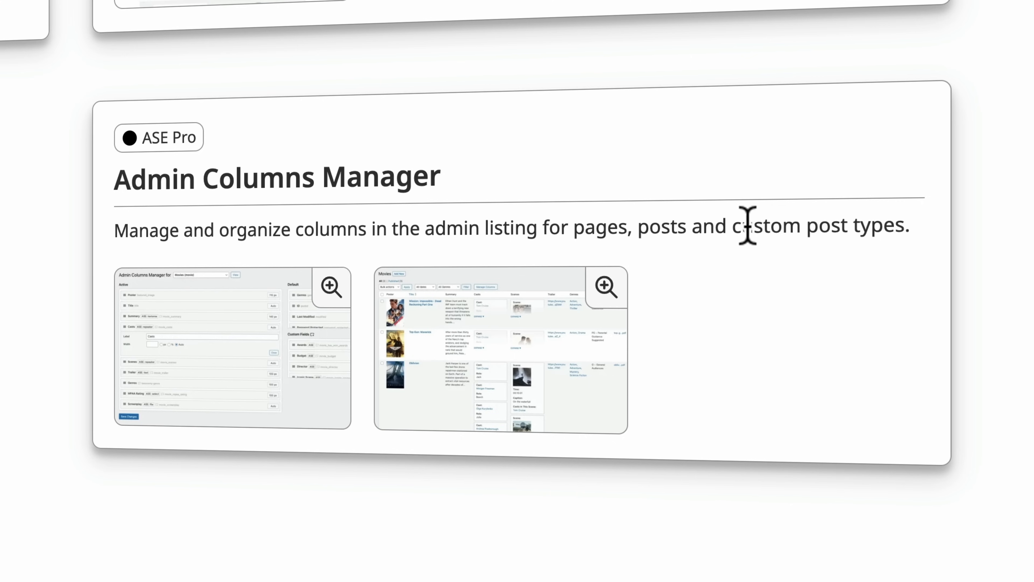
Step: Read the Change Login URL module description and look over the Code Snippets Manager screenshots
scroll(768, 319, "down", 8)
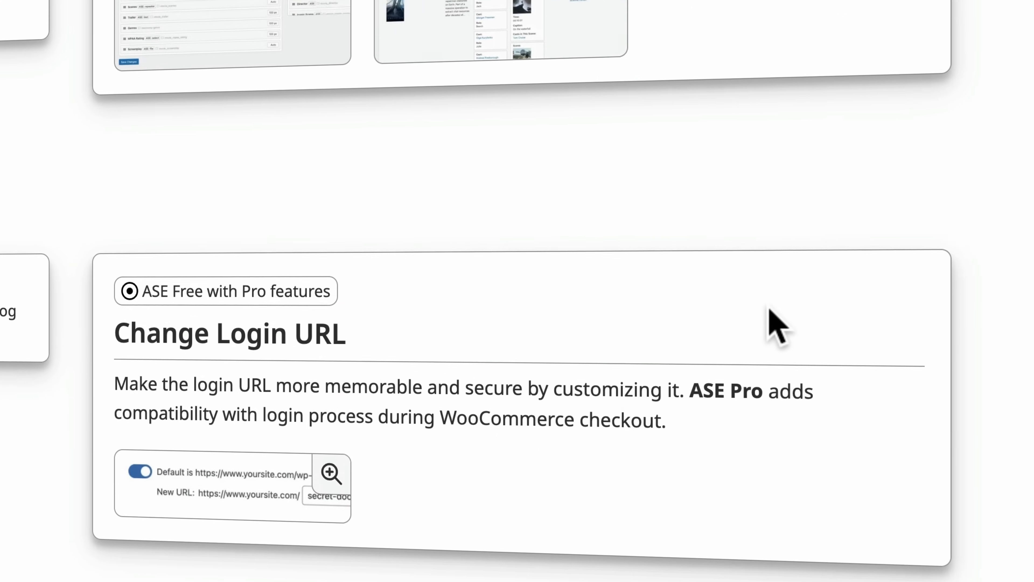
scroll(768, 308, "down", 3)
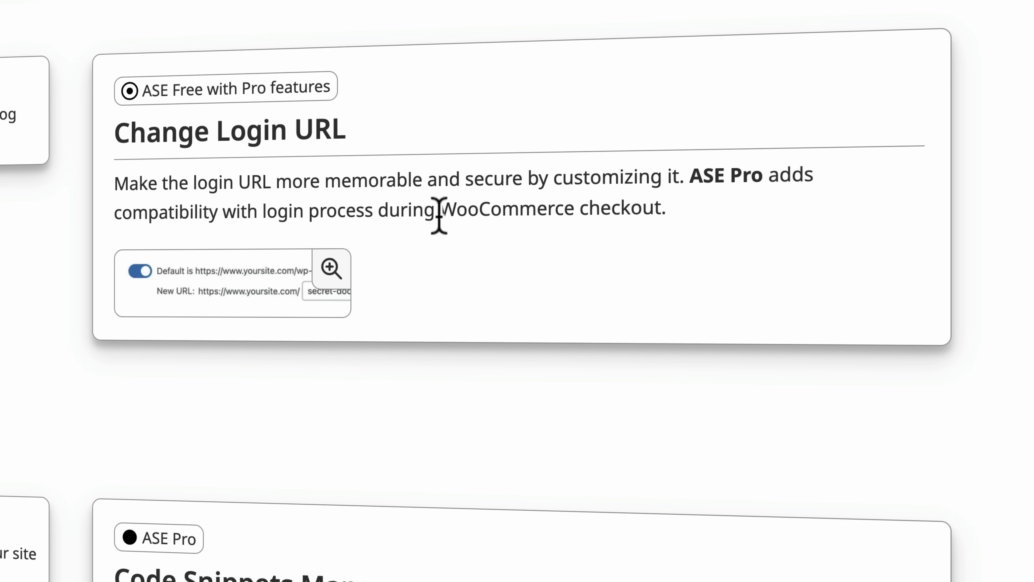
left_click_drag(129, 132, 492, 166)
left_click(492, 167)
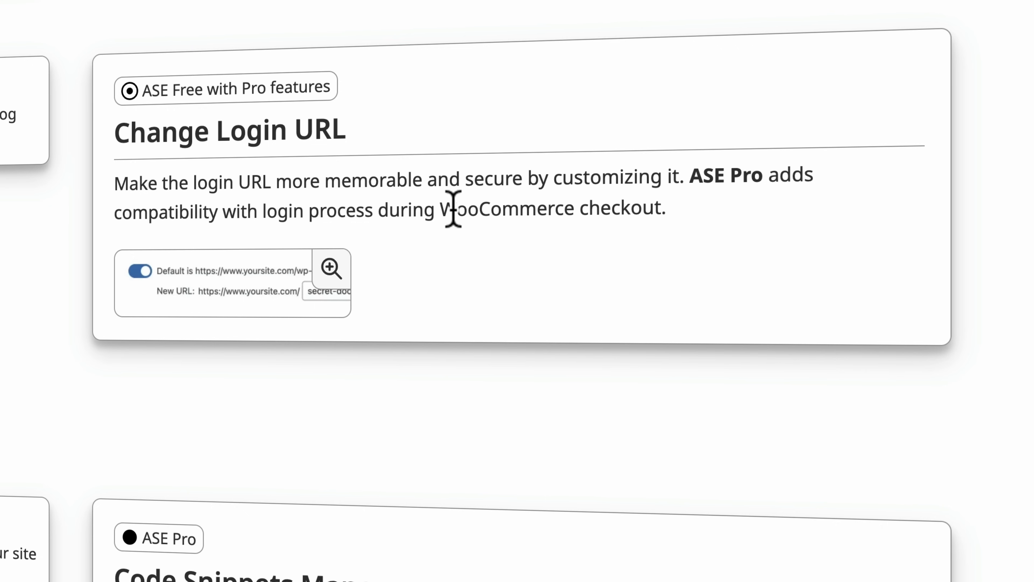
scroll(446, 254, "down", 5)
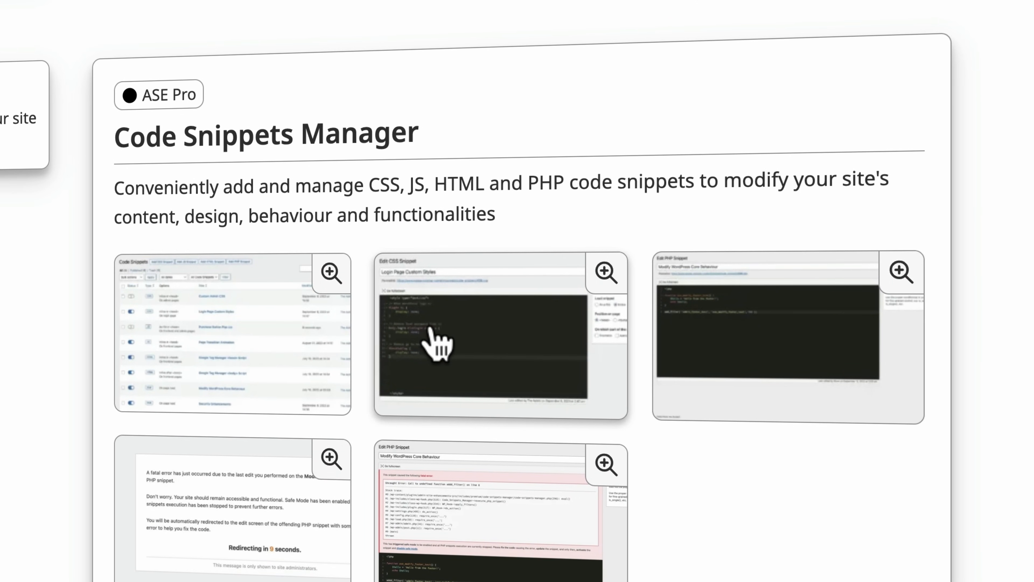
scroll(435, 328, "down", 10)
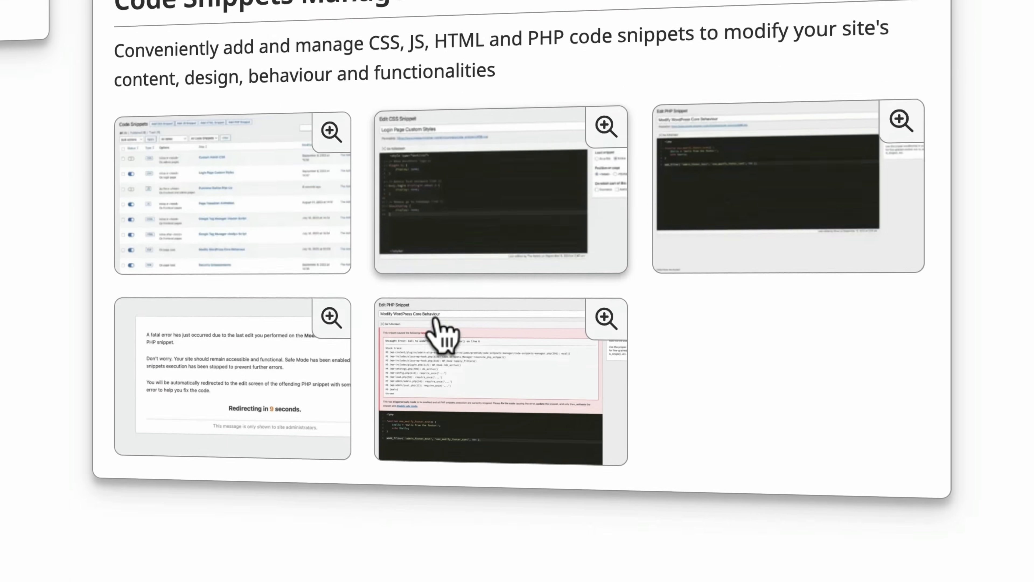
Step: Read the Limit Login Attempts and Email Address Obfuscator modules, highlighting the Pro additions of the obfuscator
scroll(438, 322, "down", 5)
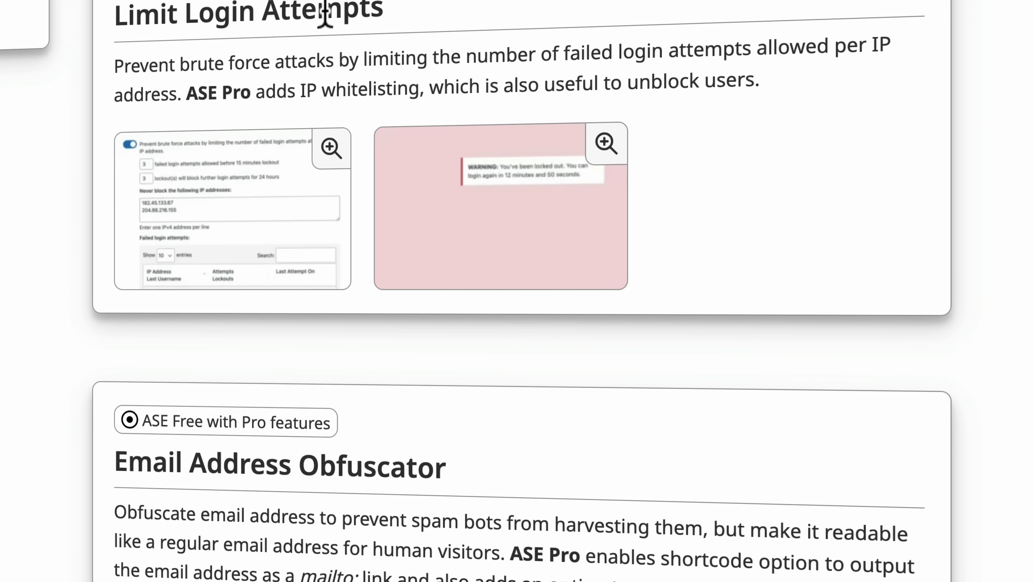
scroll(487, 81, "down", 5)
scroll(488, 73, "down", 3)
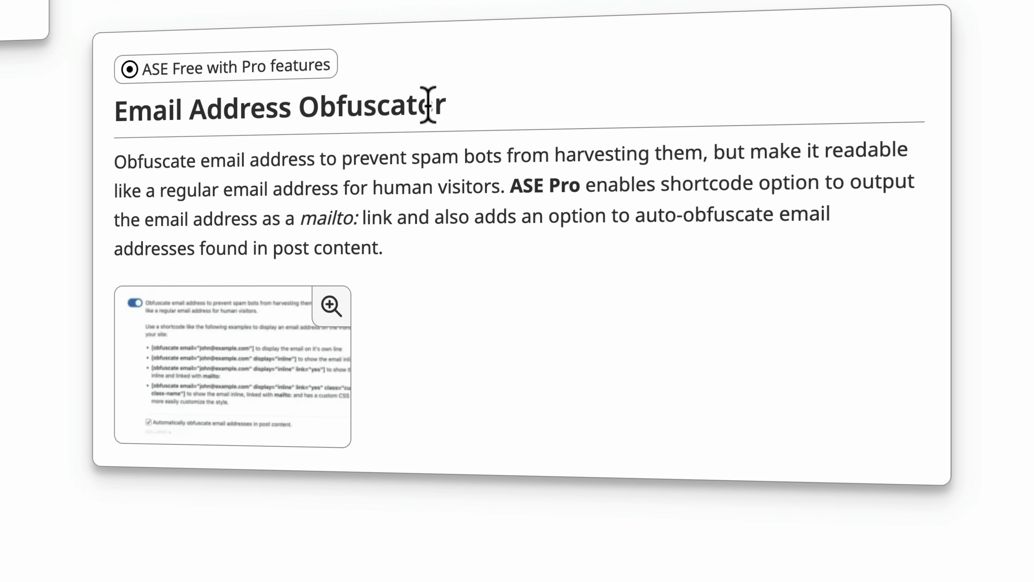
left_click_drag(536, 185, 630, 273)
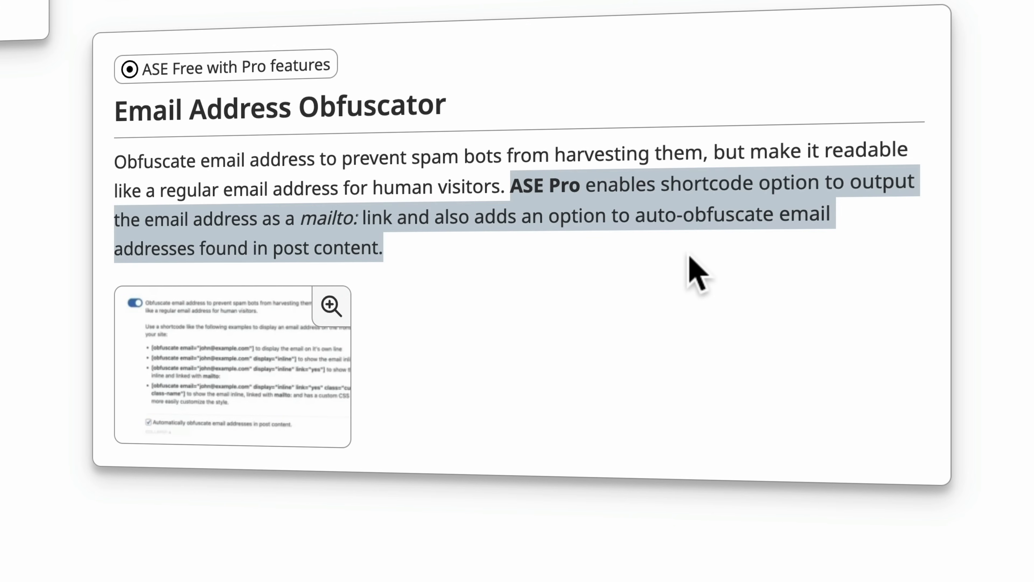
left_click(566, 256)
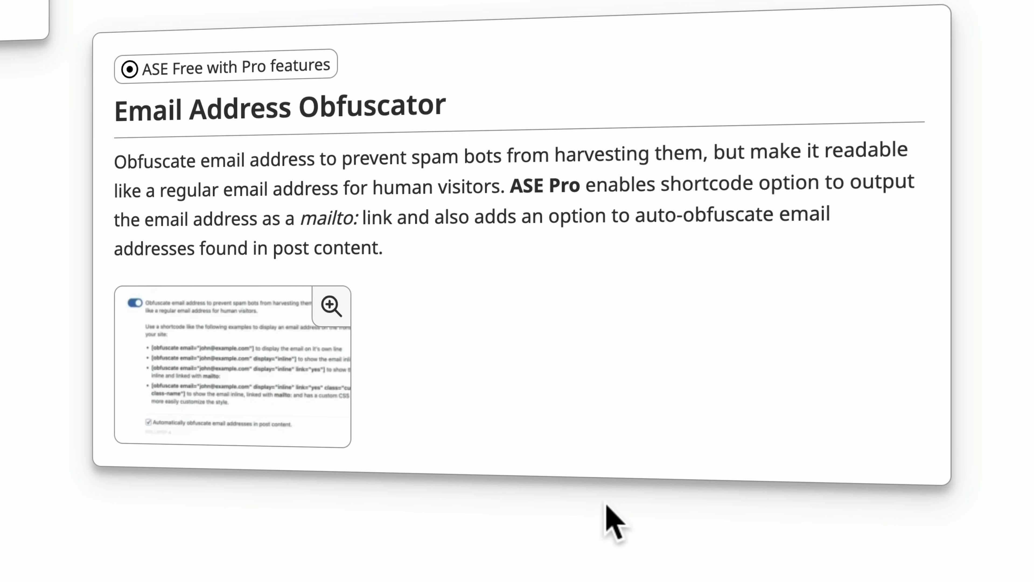
Step: Look over the remaining modules from Local User Avatar to Export / Import ASE Settings and return to the Security modules
scroll(491, 469, "down", 15)
scroll(491, 457, "down", 20)
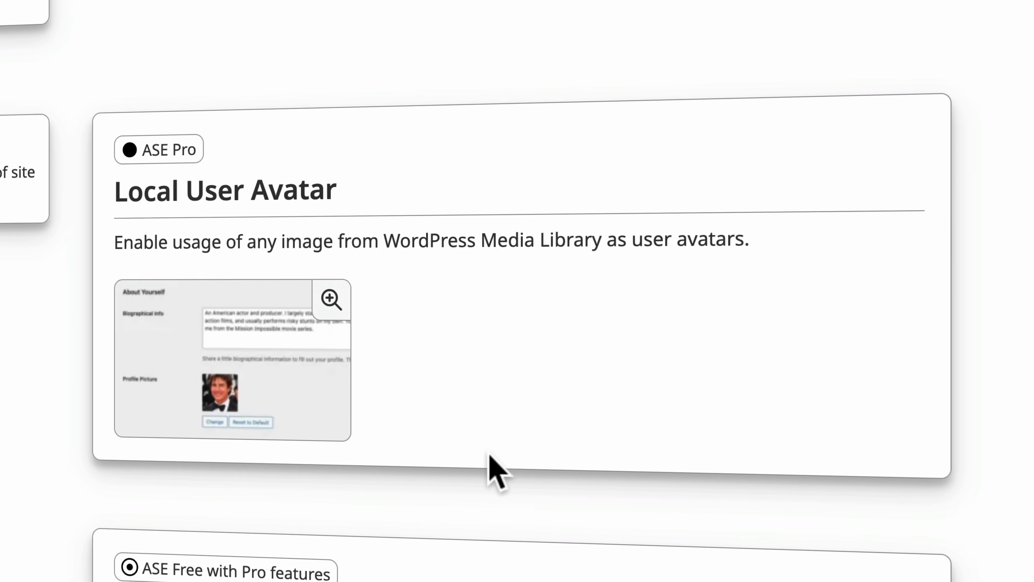
scroll(569, 396, "down", 15)
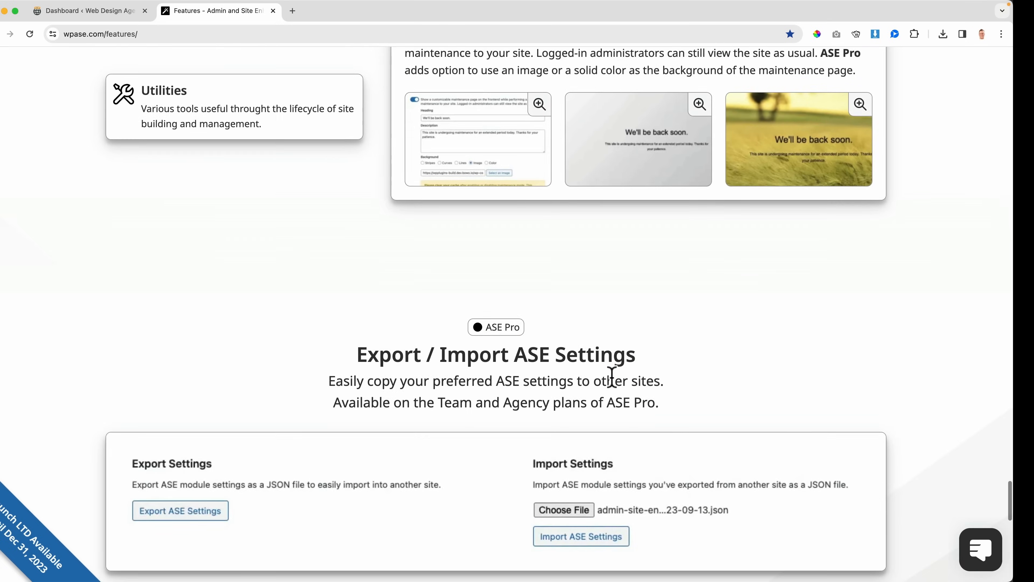
scroll(519, 364, "up", 10)
scroll(519, 363, "up", 20)
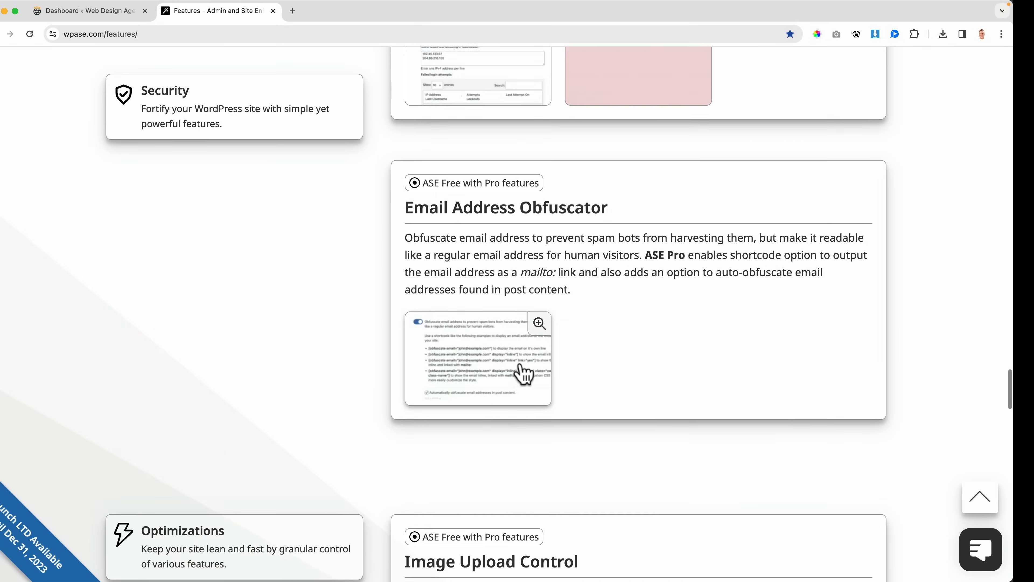